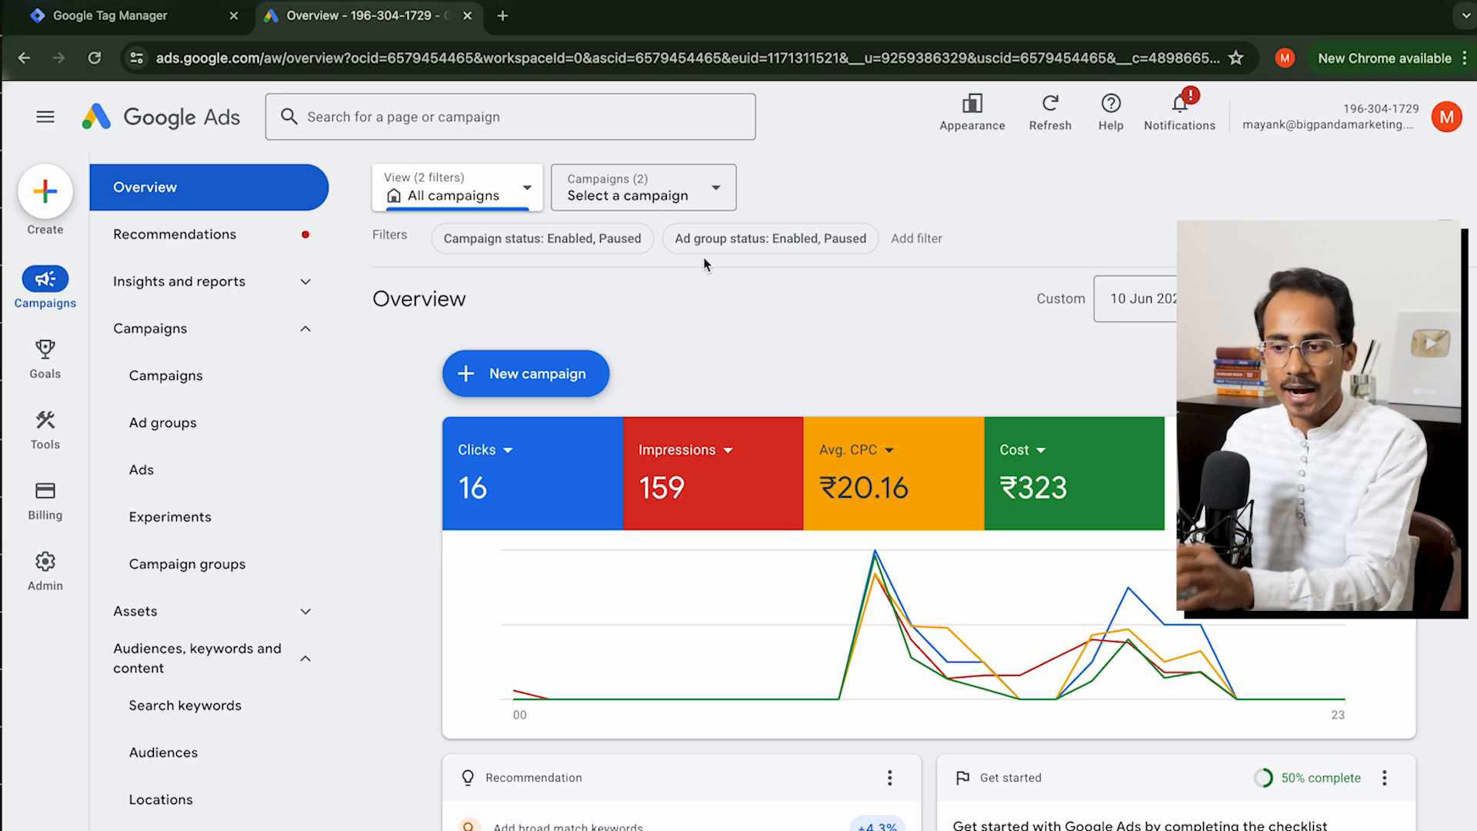
Step: Switch from Google Ads to Tag Manager and load its home page at tagmanager.google.com
left_click(177, 23)
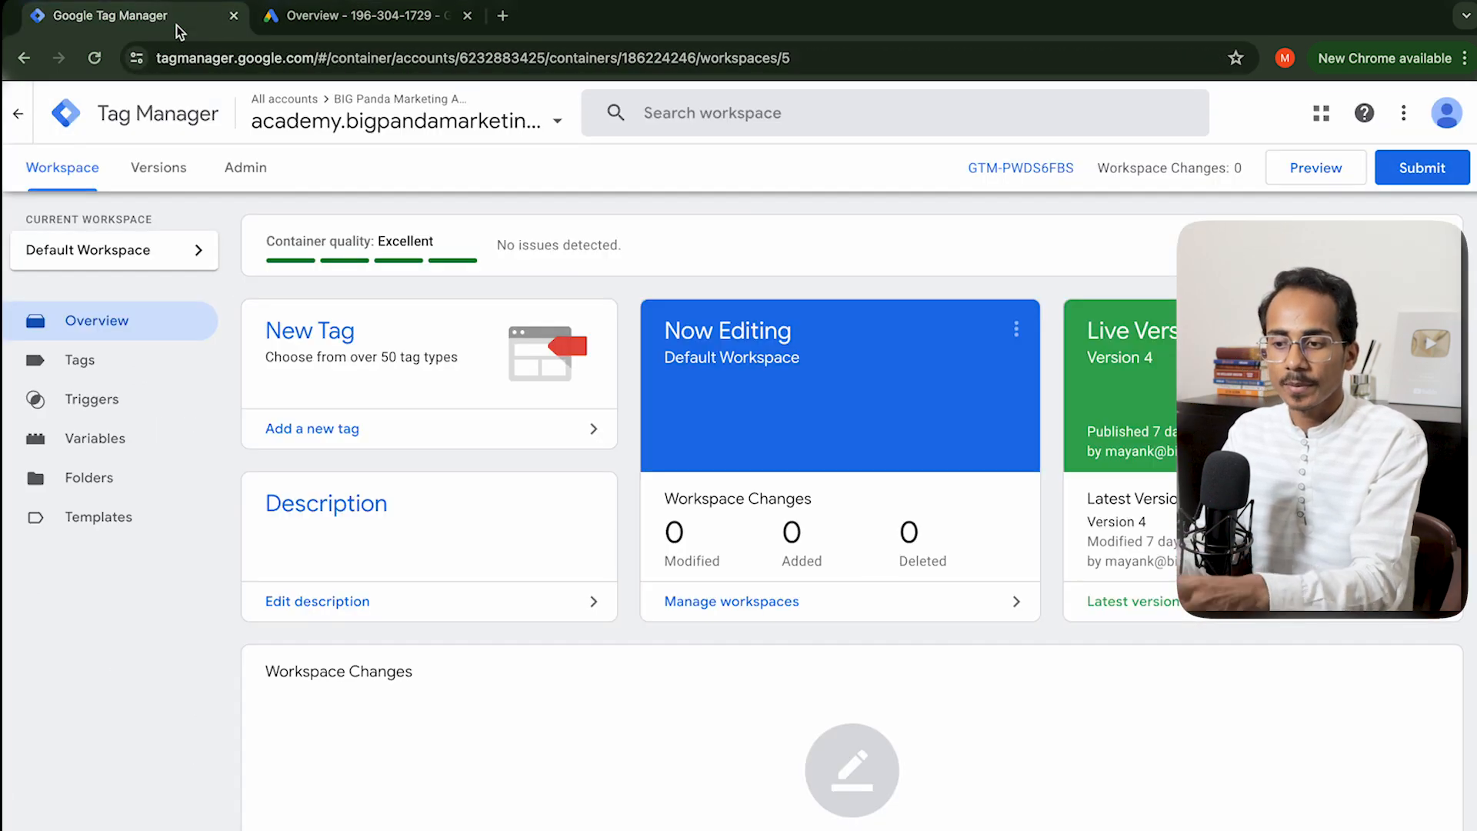
left_click(337, 23)
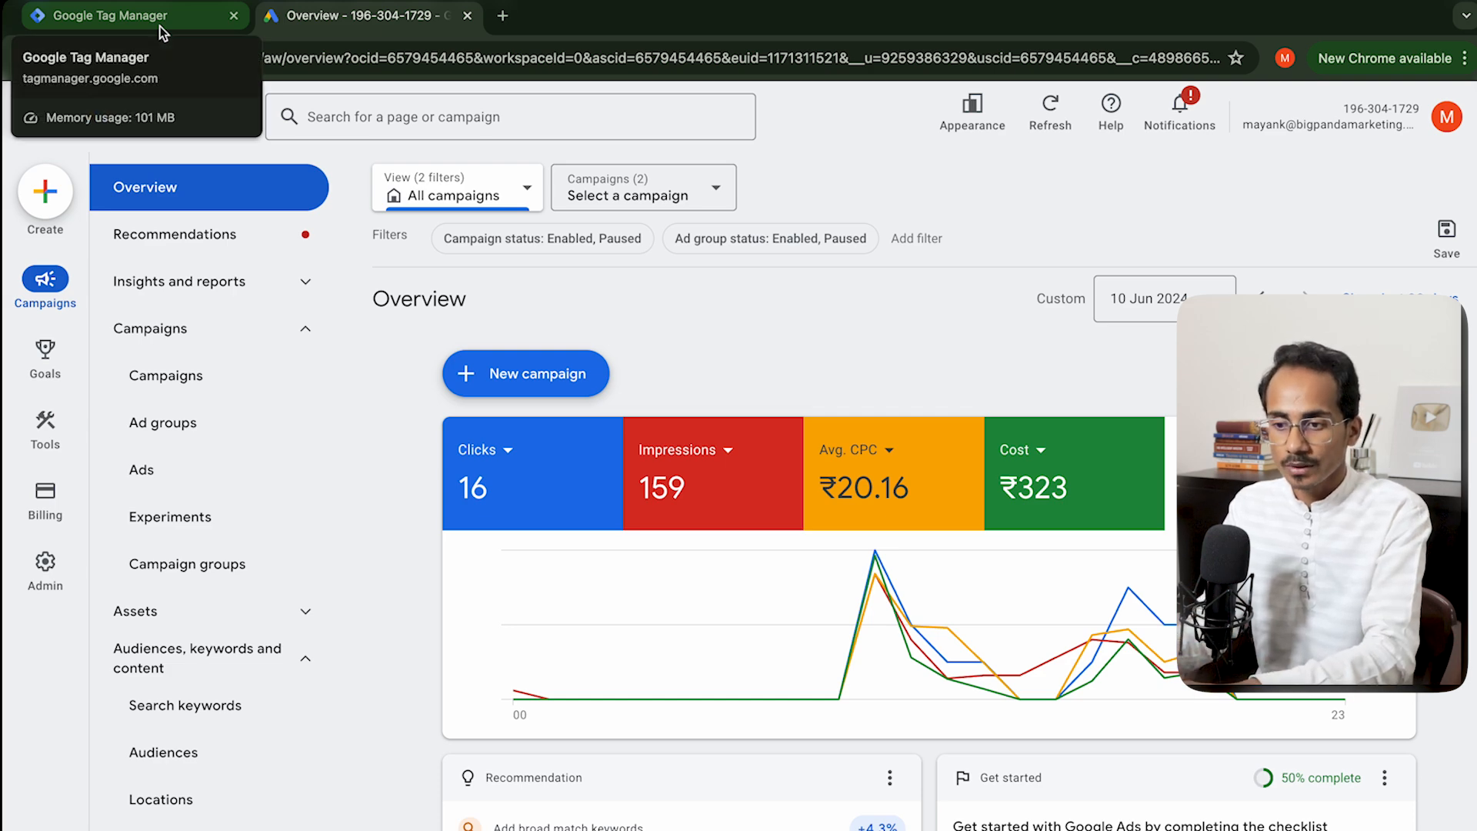
left_click(159, 26)
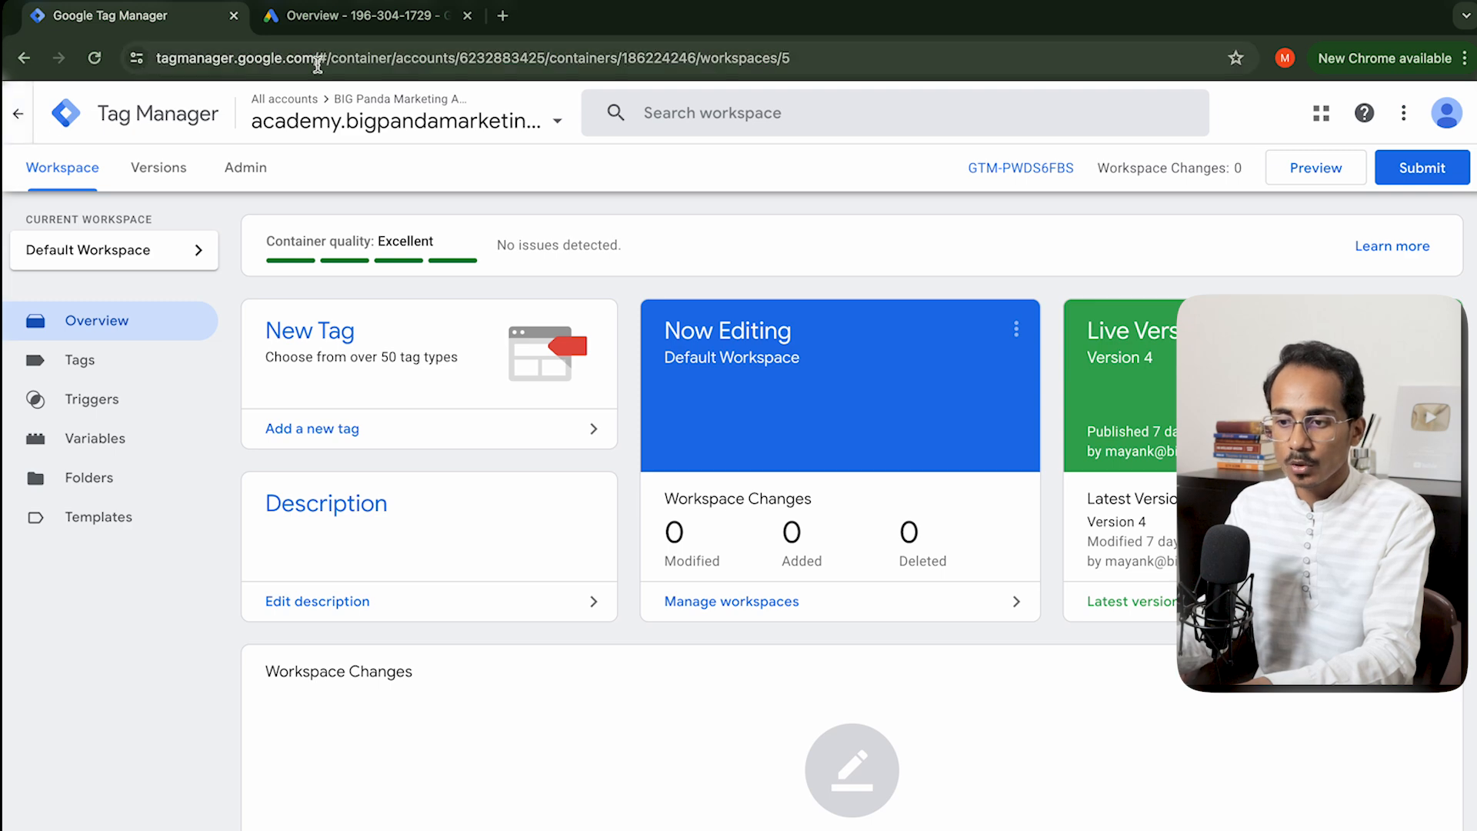
left_click_drag(318, 64, 851, 57)
key("BackSpace")
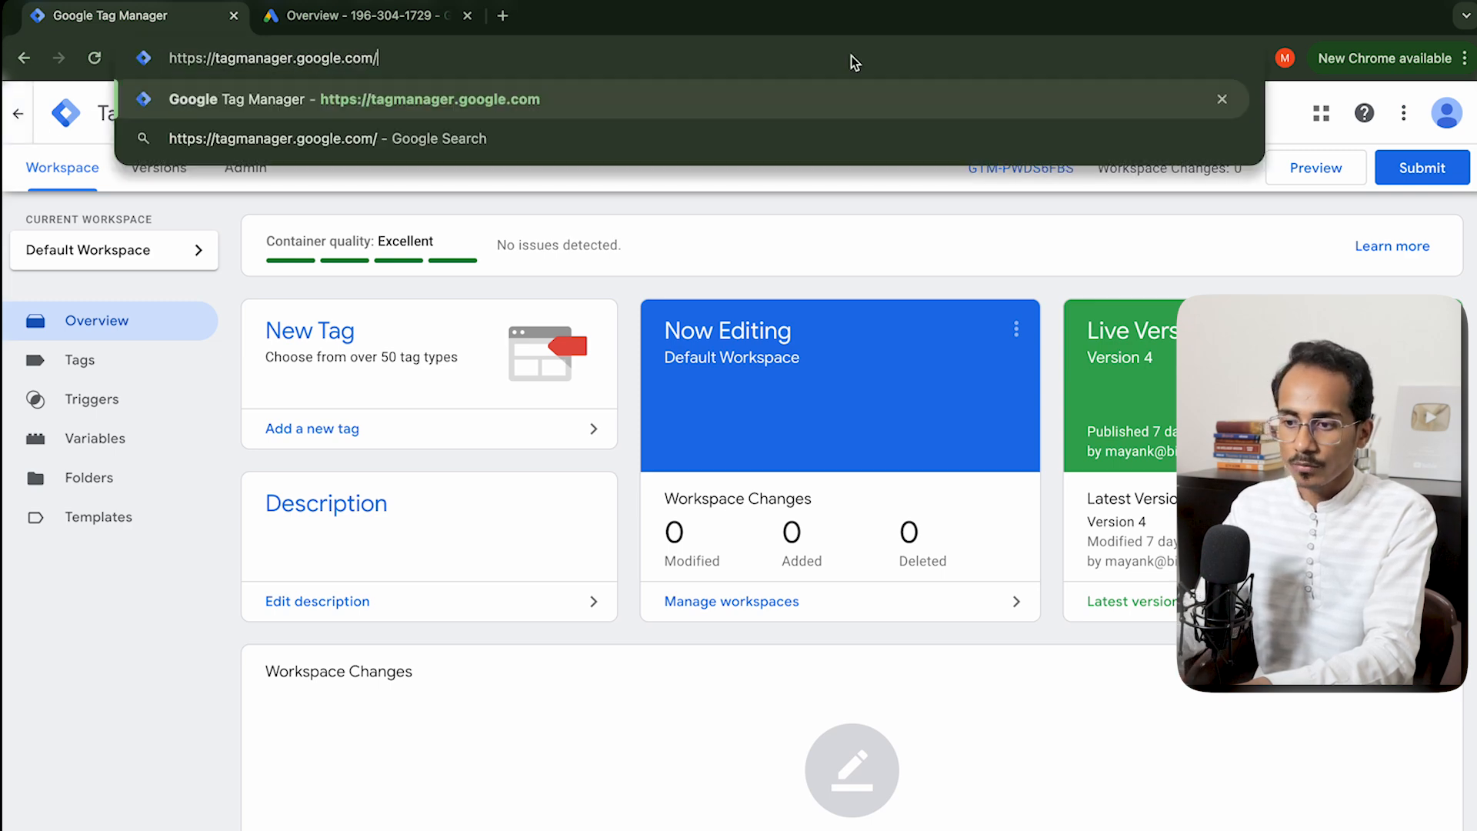
left_click_drag(405, 59, 217, 62)
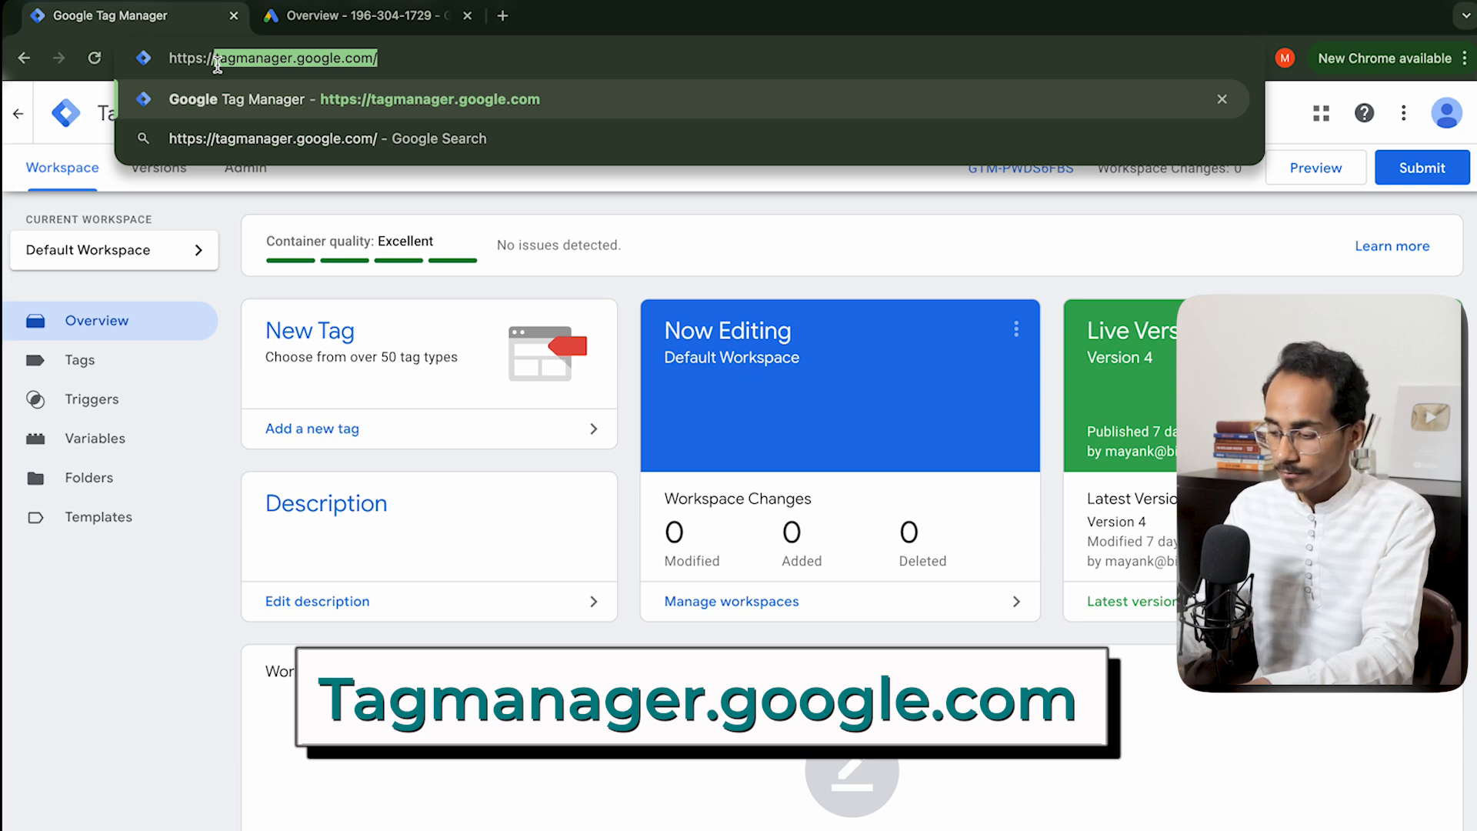
key("Return")
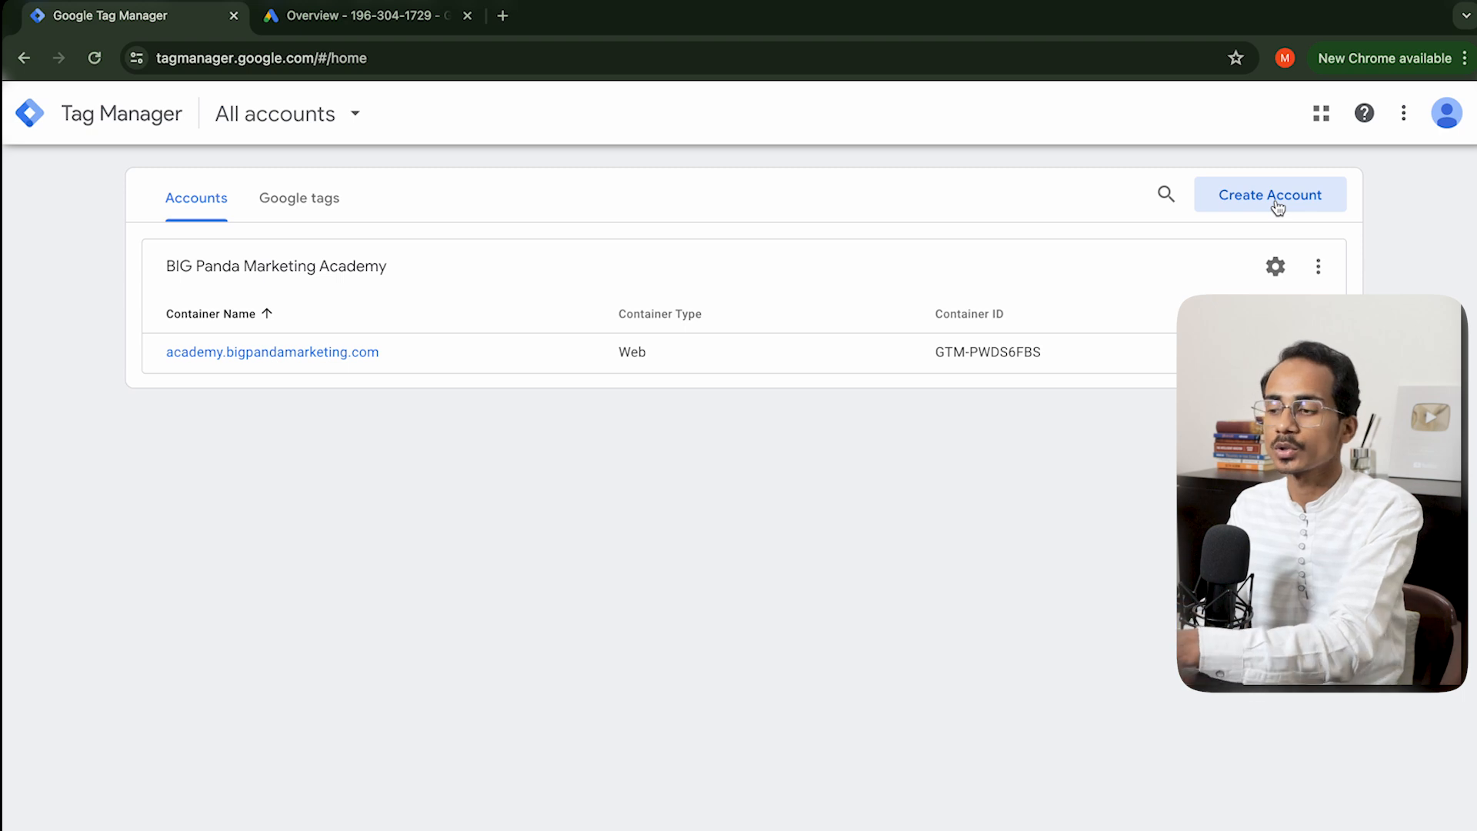
Step: Start a new Tag Manager account named BIG Panda Marketing Academy with India as its country
left_click(1277, 202)
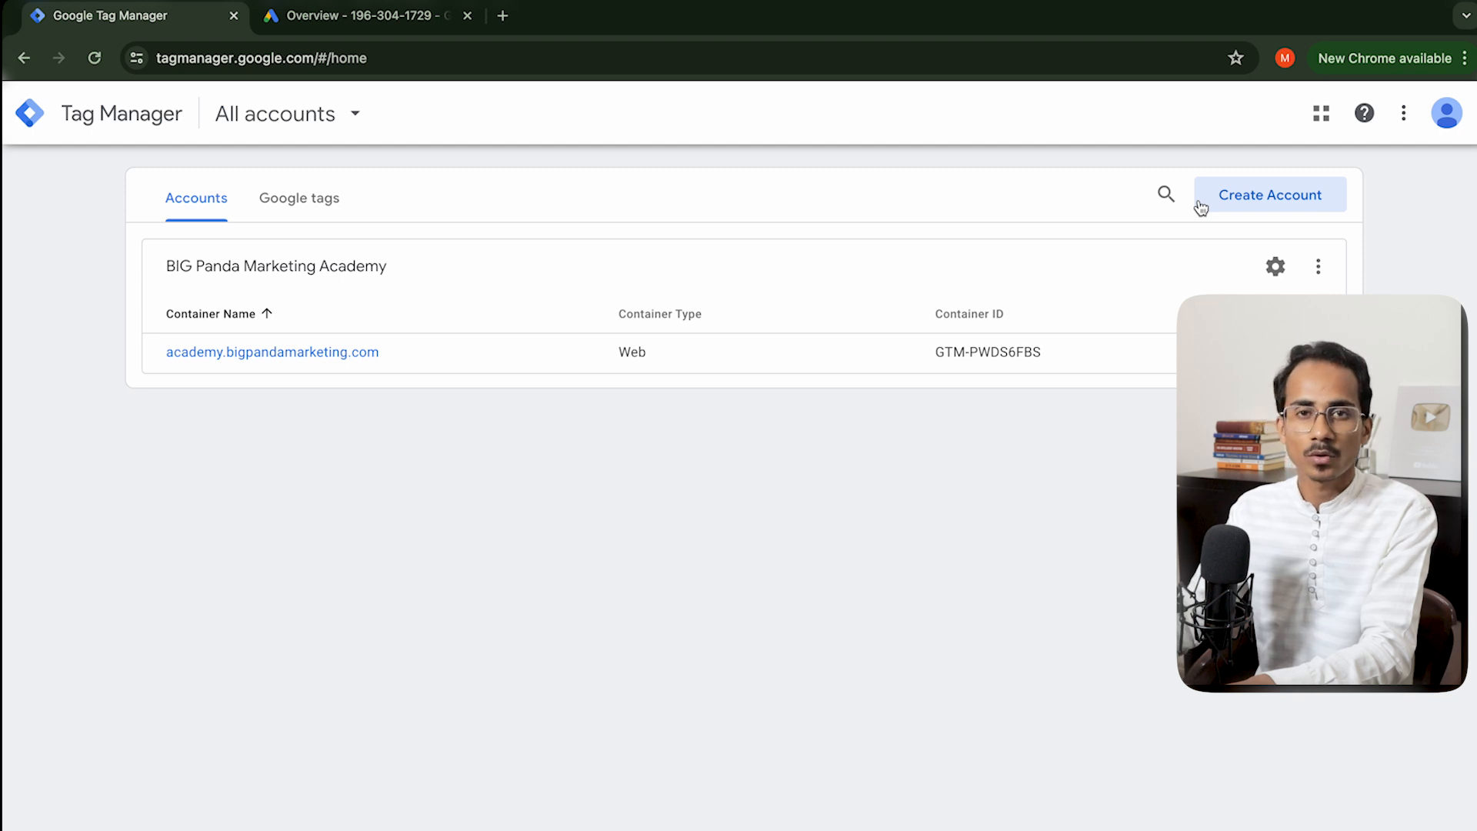
left_click(1248, 201)
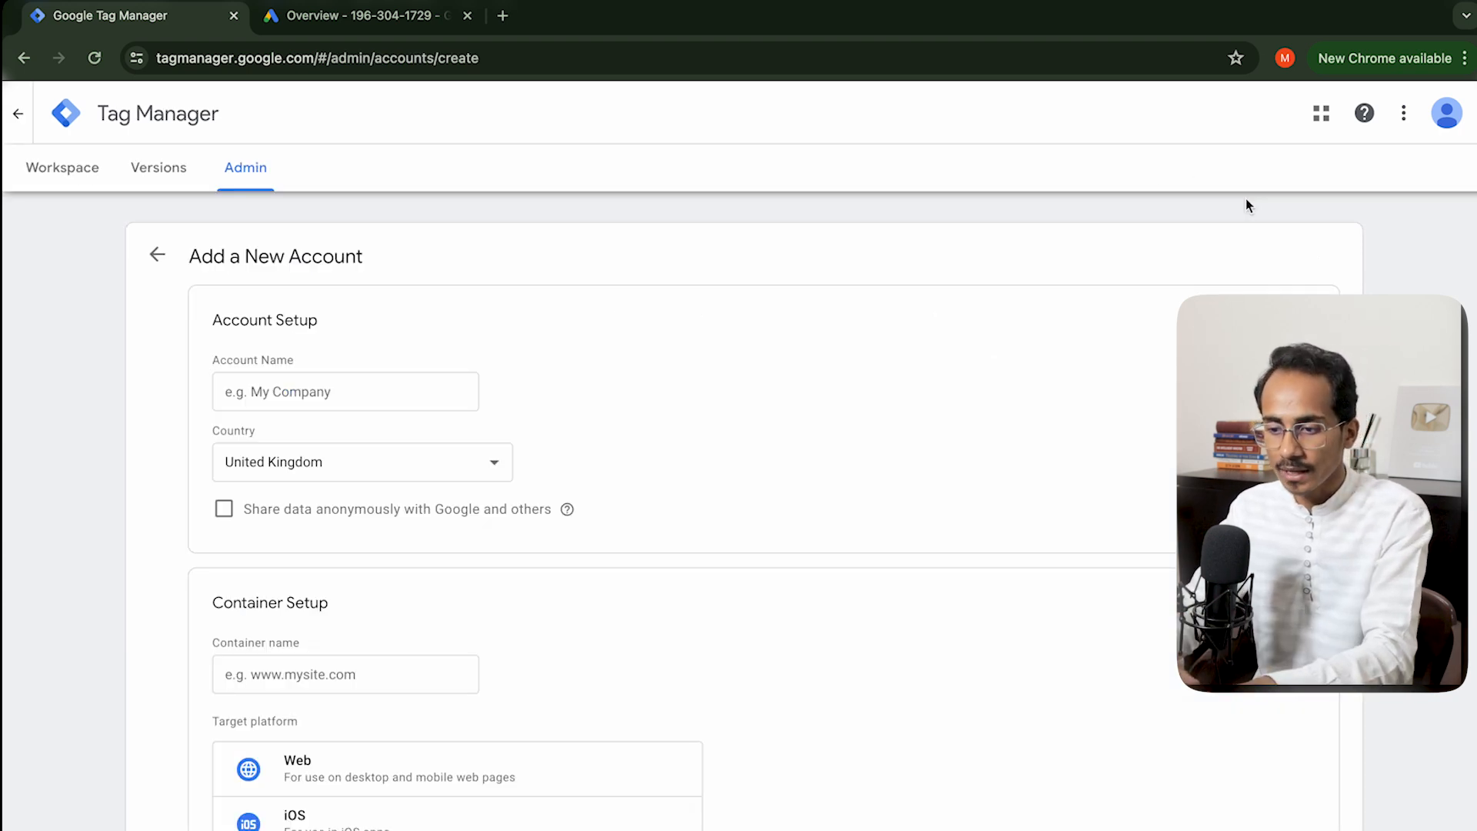
scroll(408, 366, "down", 2)
left_click(299, 285)
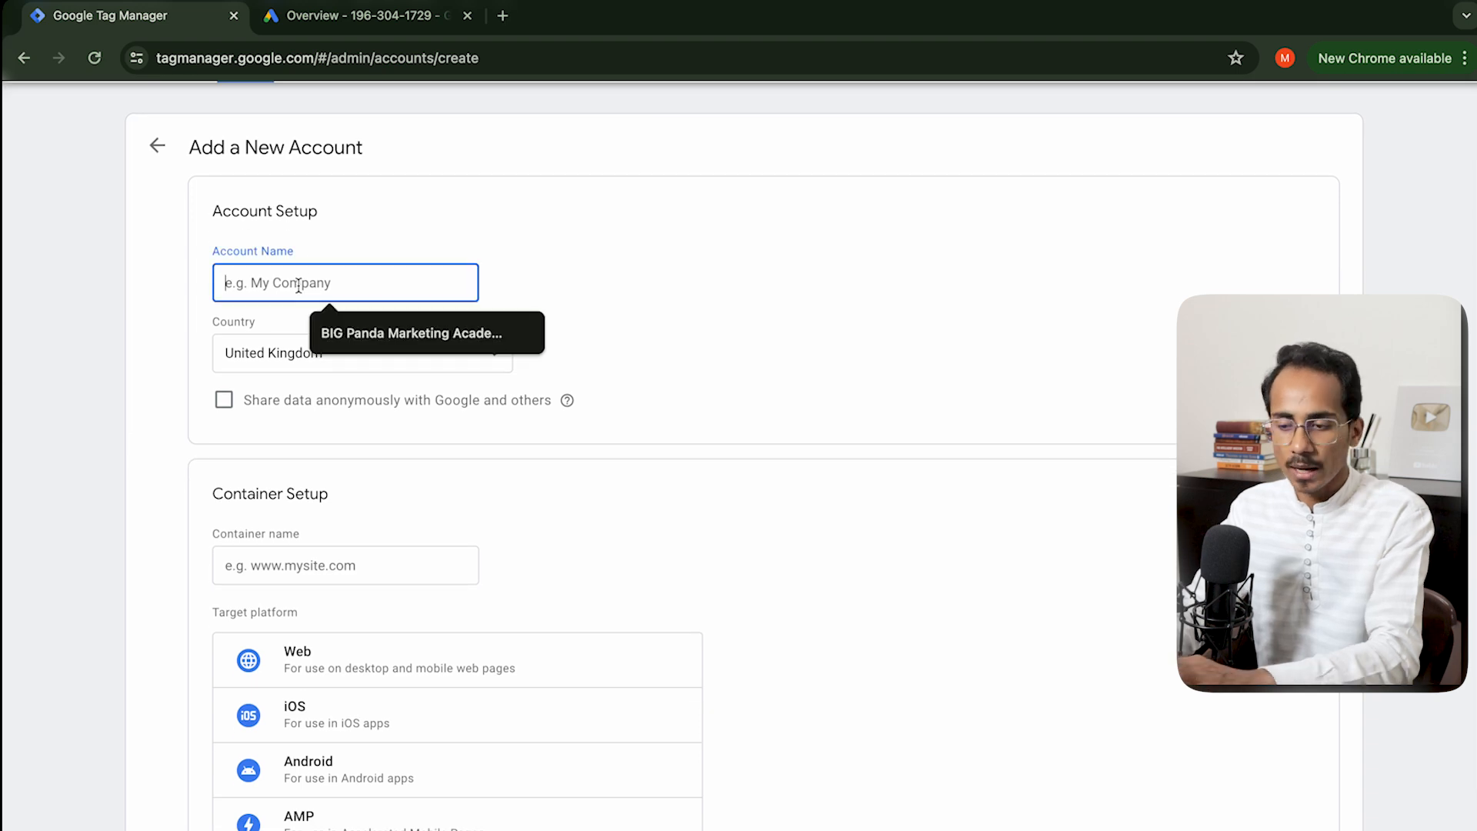
left_click(431, 338)
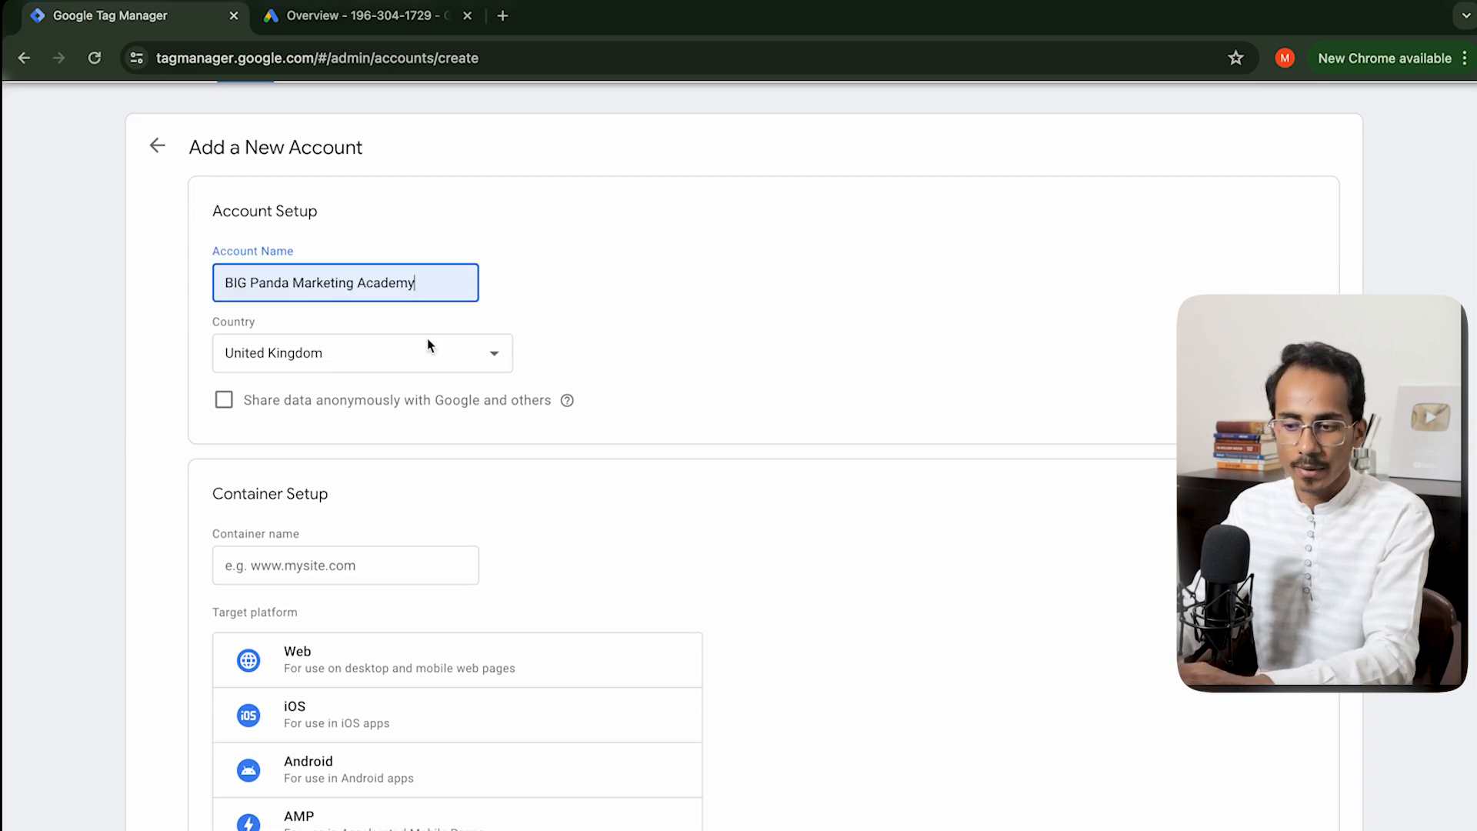
left_click(375, 358)
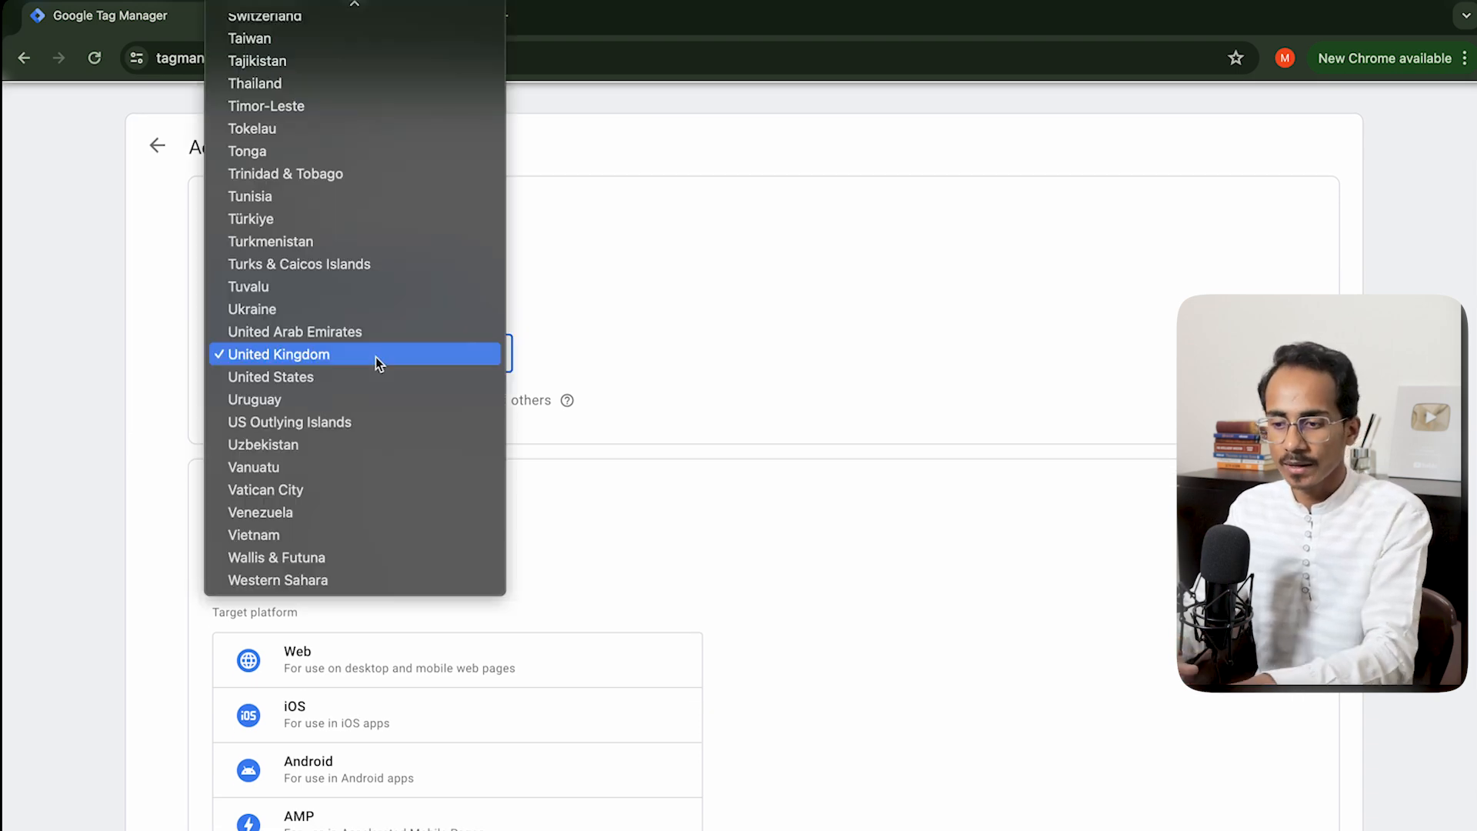
type("ind")
left_click(257, 56)
scroll(266, 243, "down", 3)
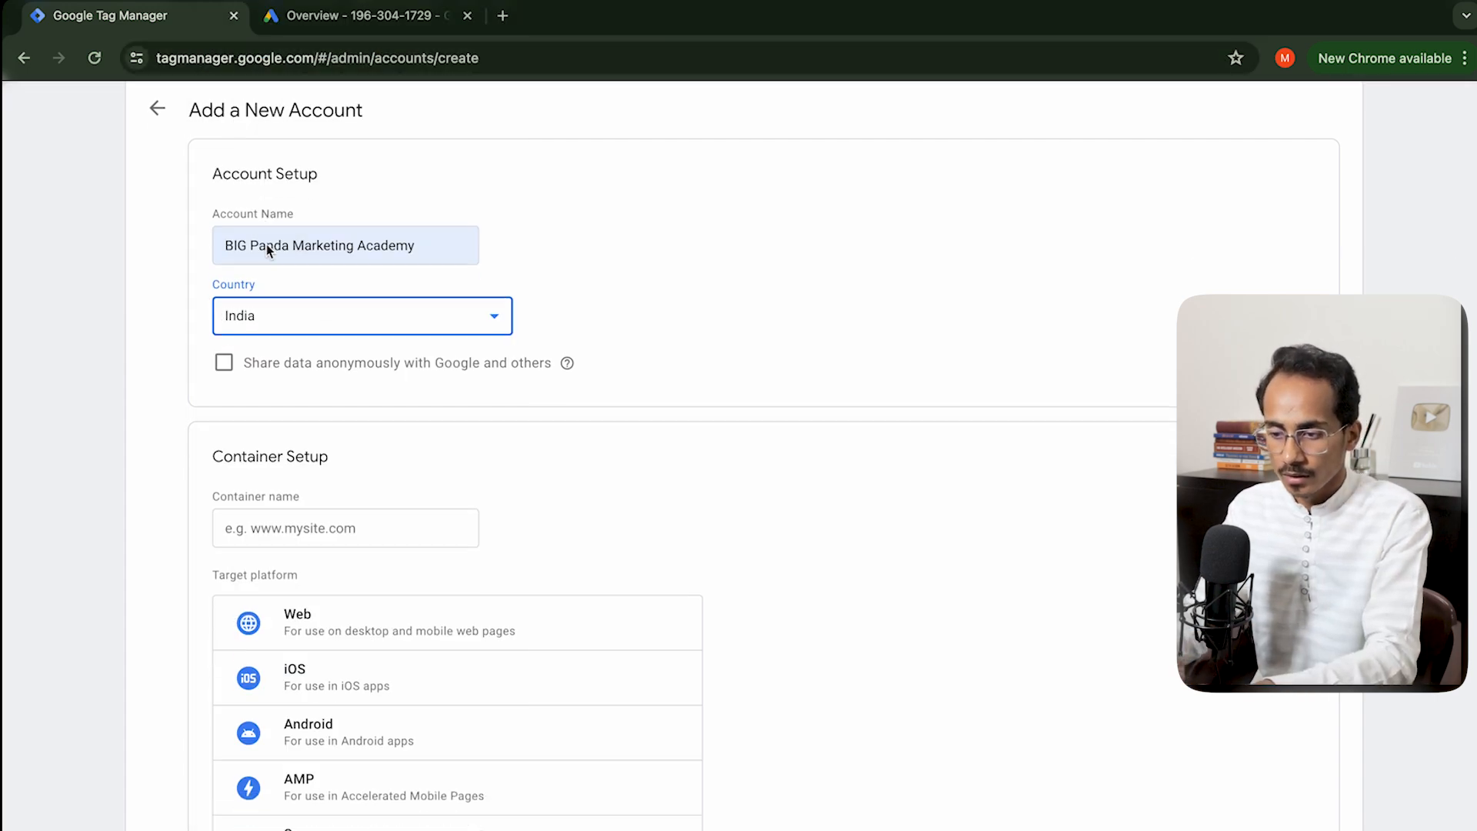
Step: Fill in the container setup with the name academy.bigpandamarketing.com and the Web platform, leaving the form without creating the account
left_click(276, 431)
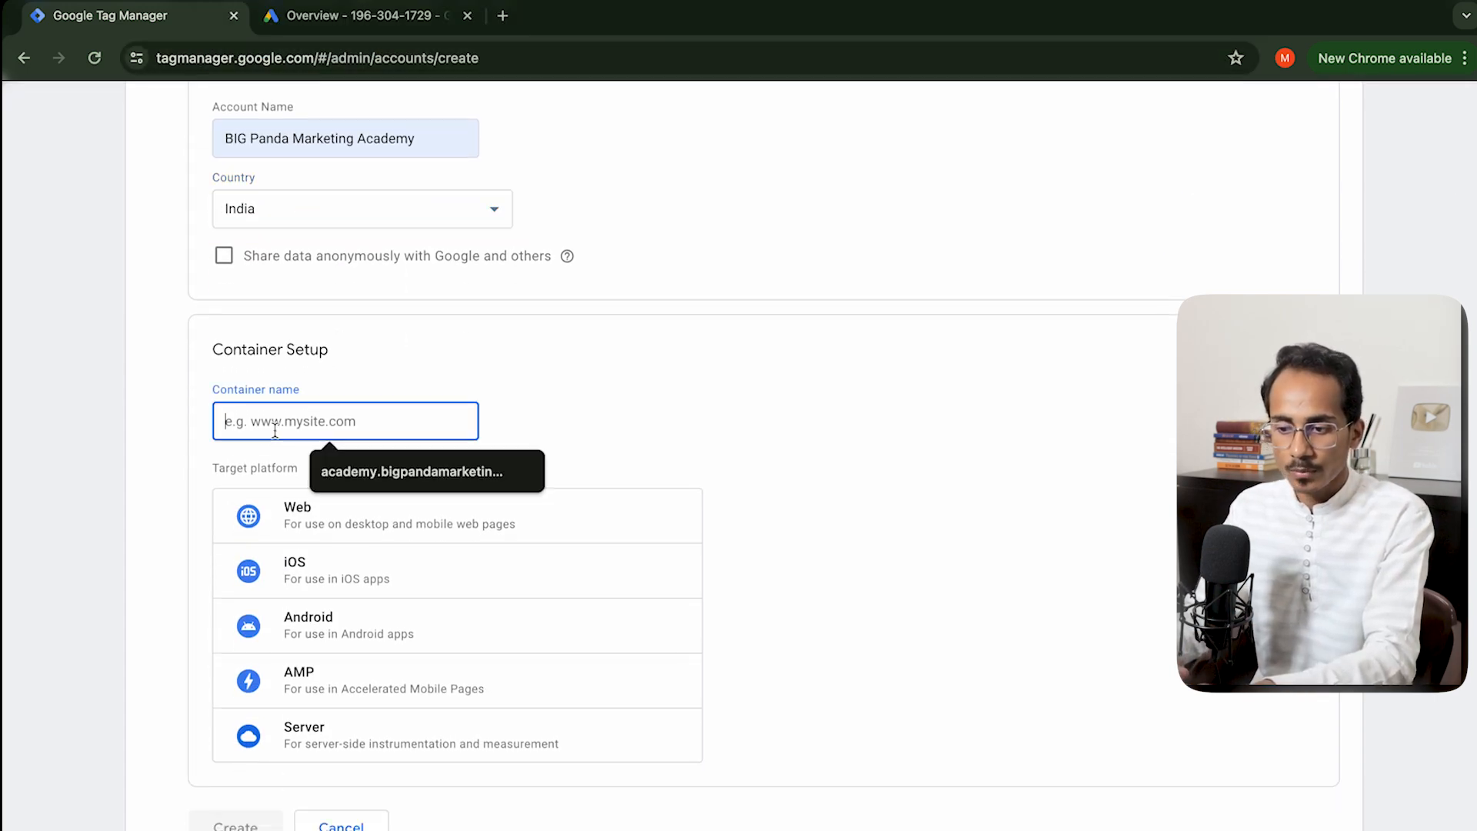
left_click(381, 473)
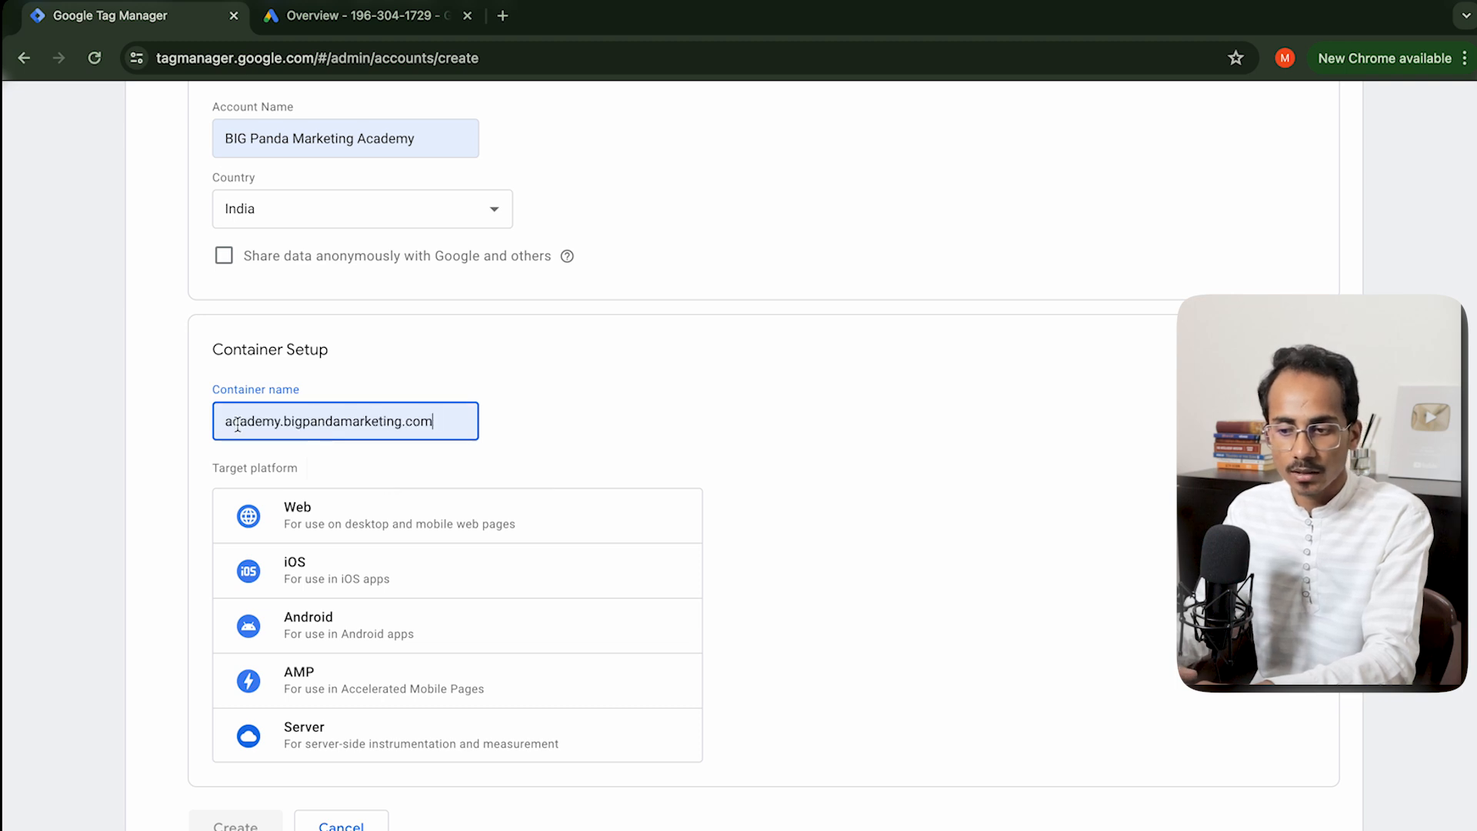
triple_click(303, 418)
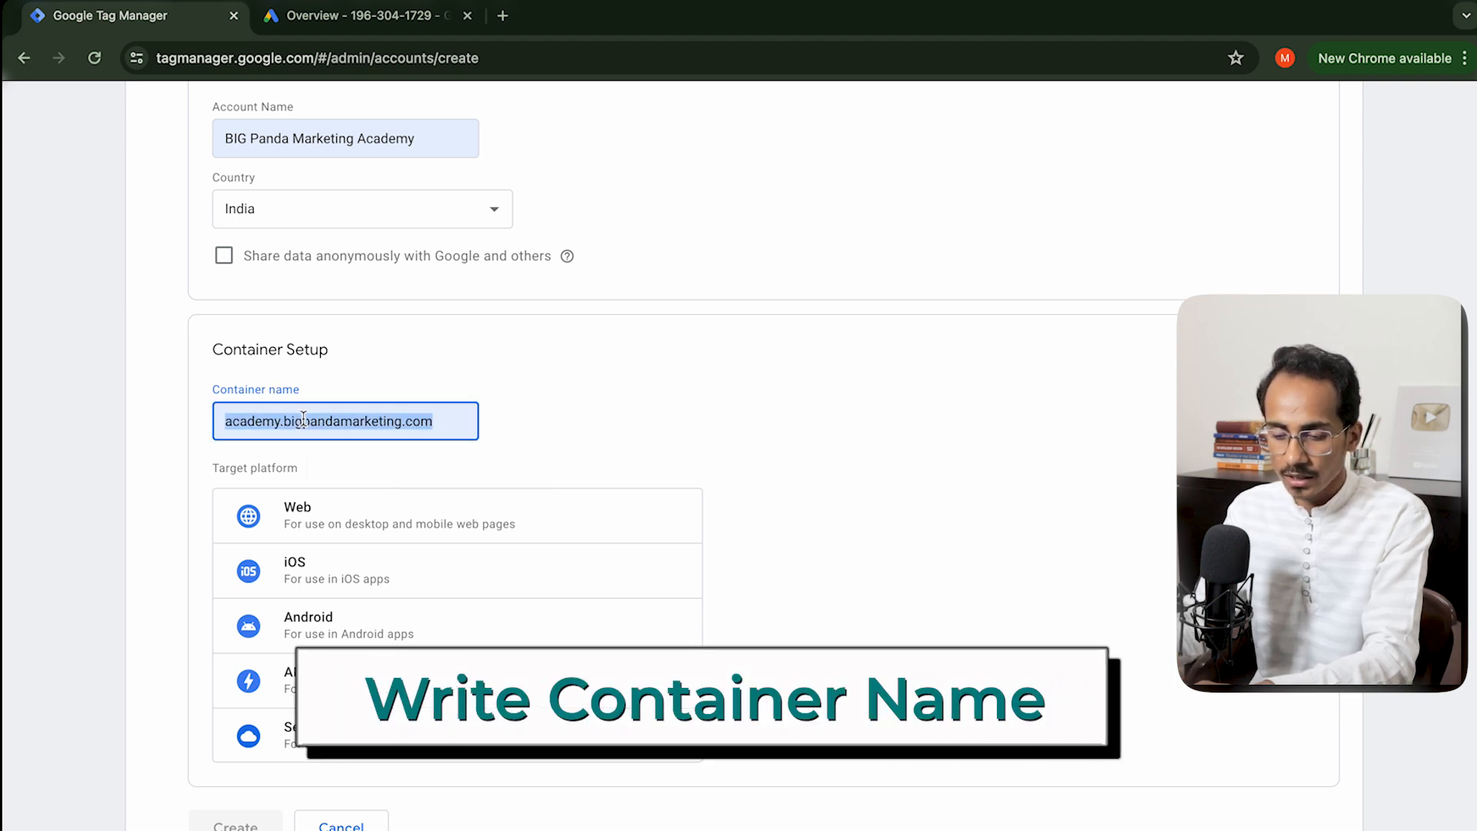
key("BackSpace")
left_click(325, 424)
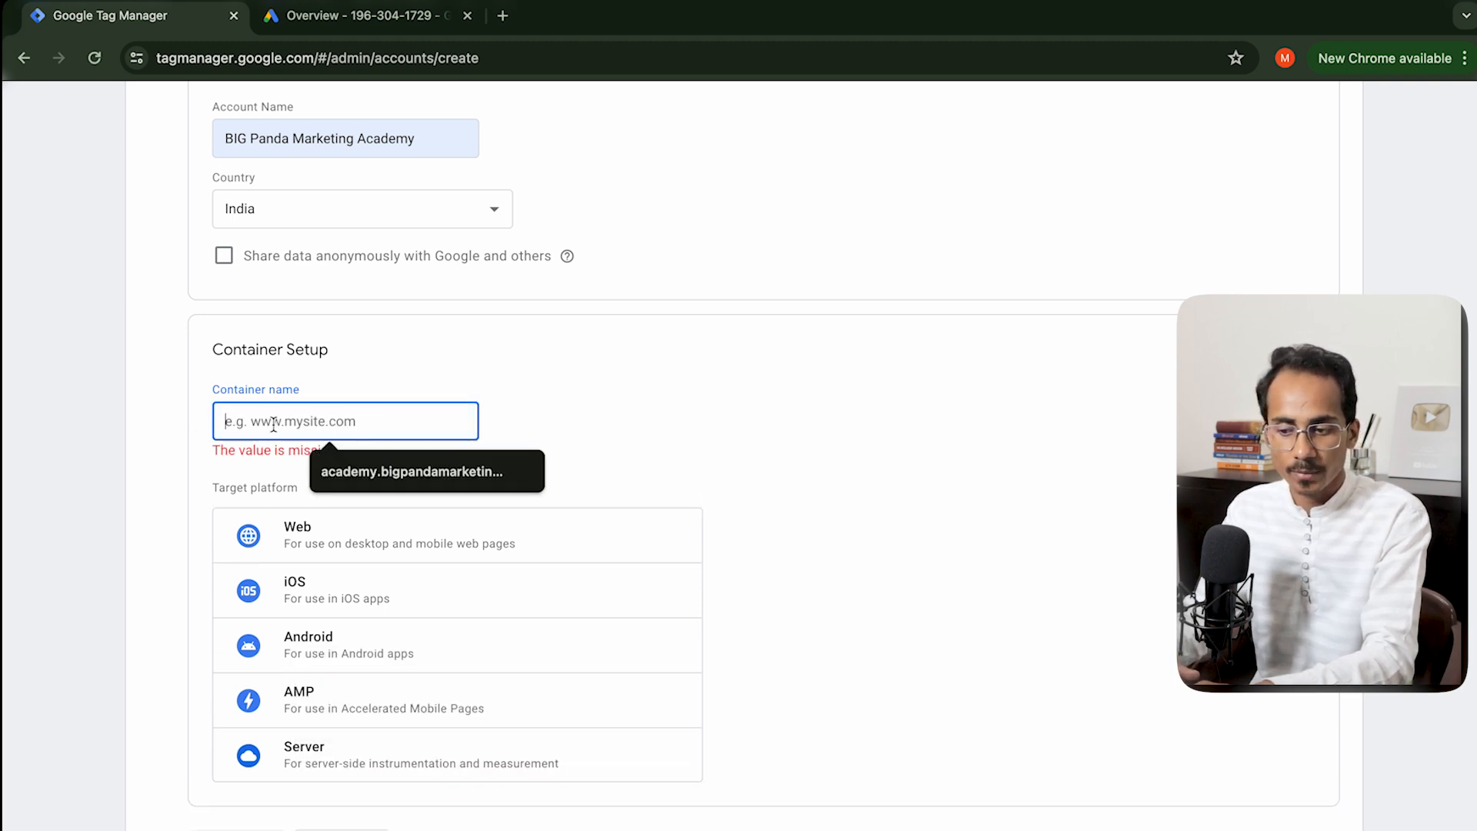
left_click(386, 478)
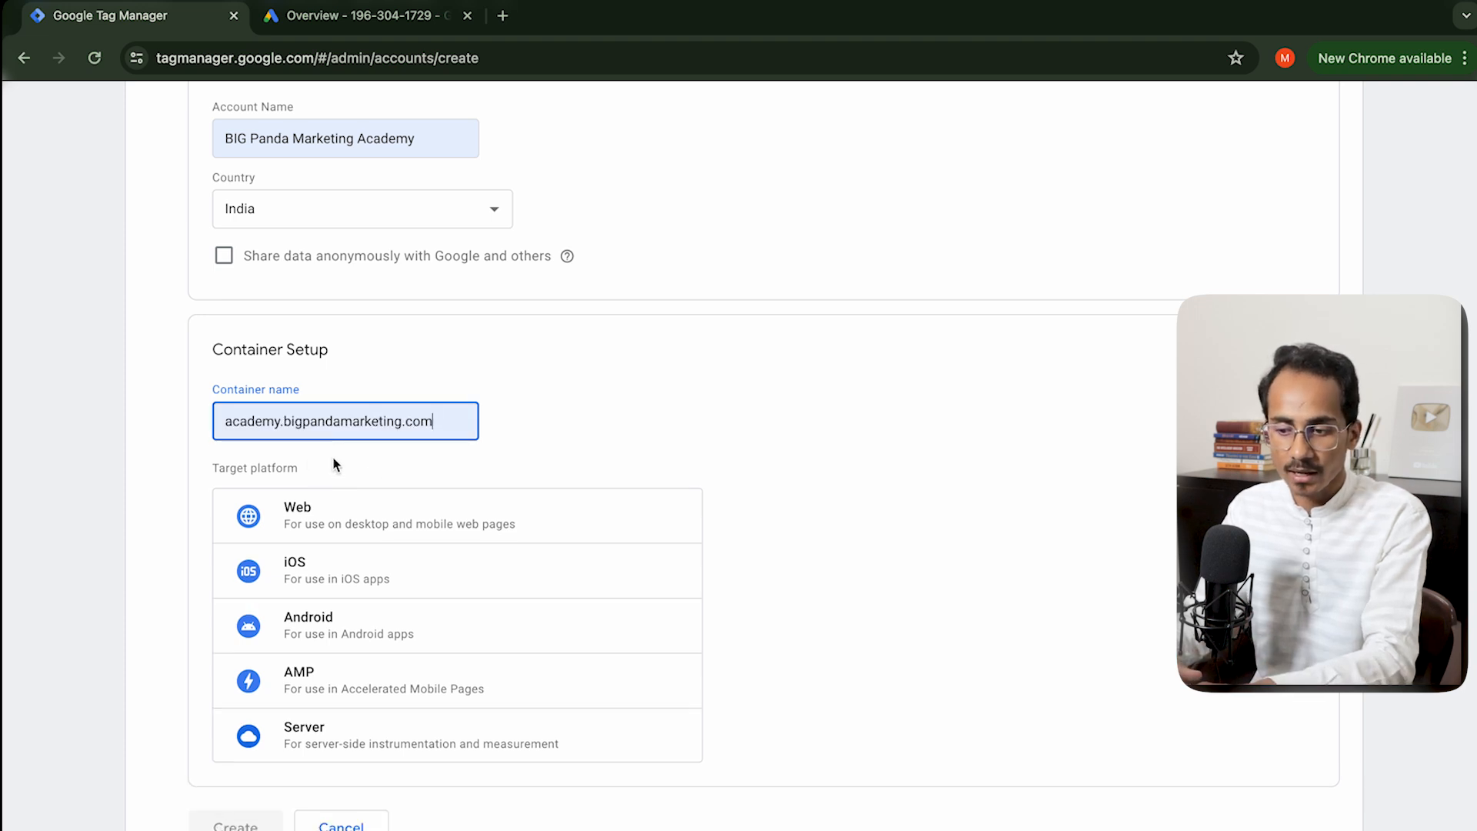
left_click_drag(457, 419, 220, 418)
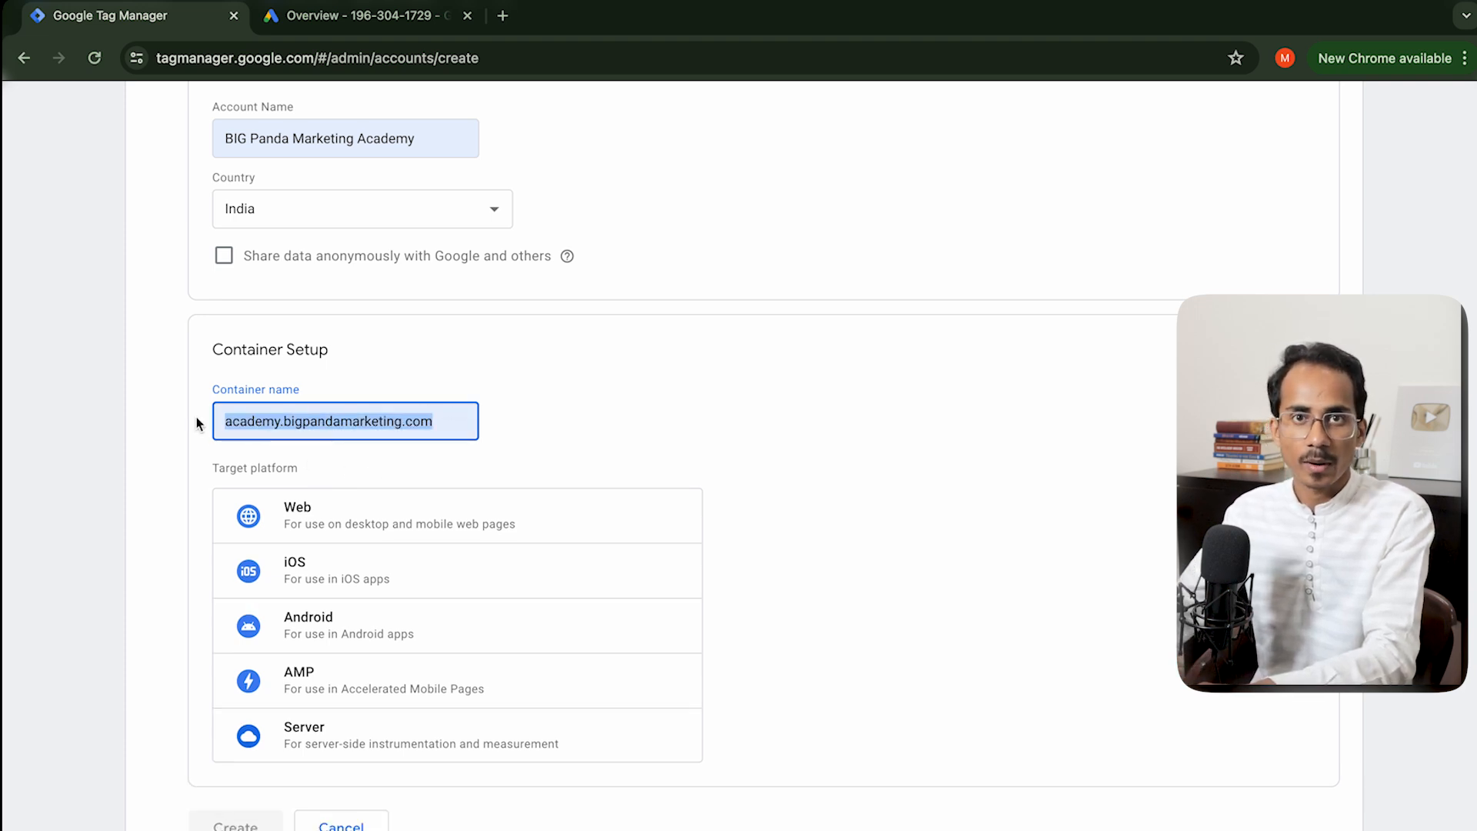
left_click(127, 439)
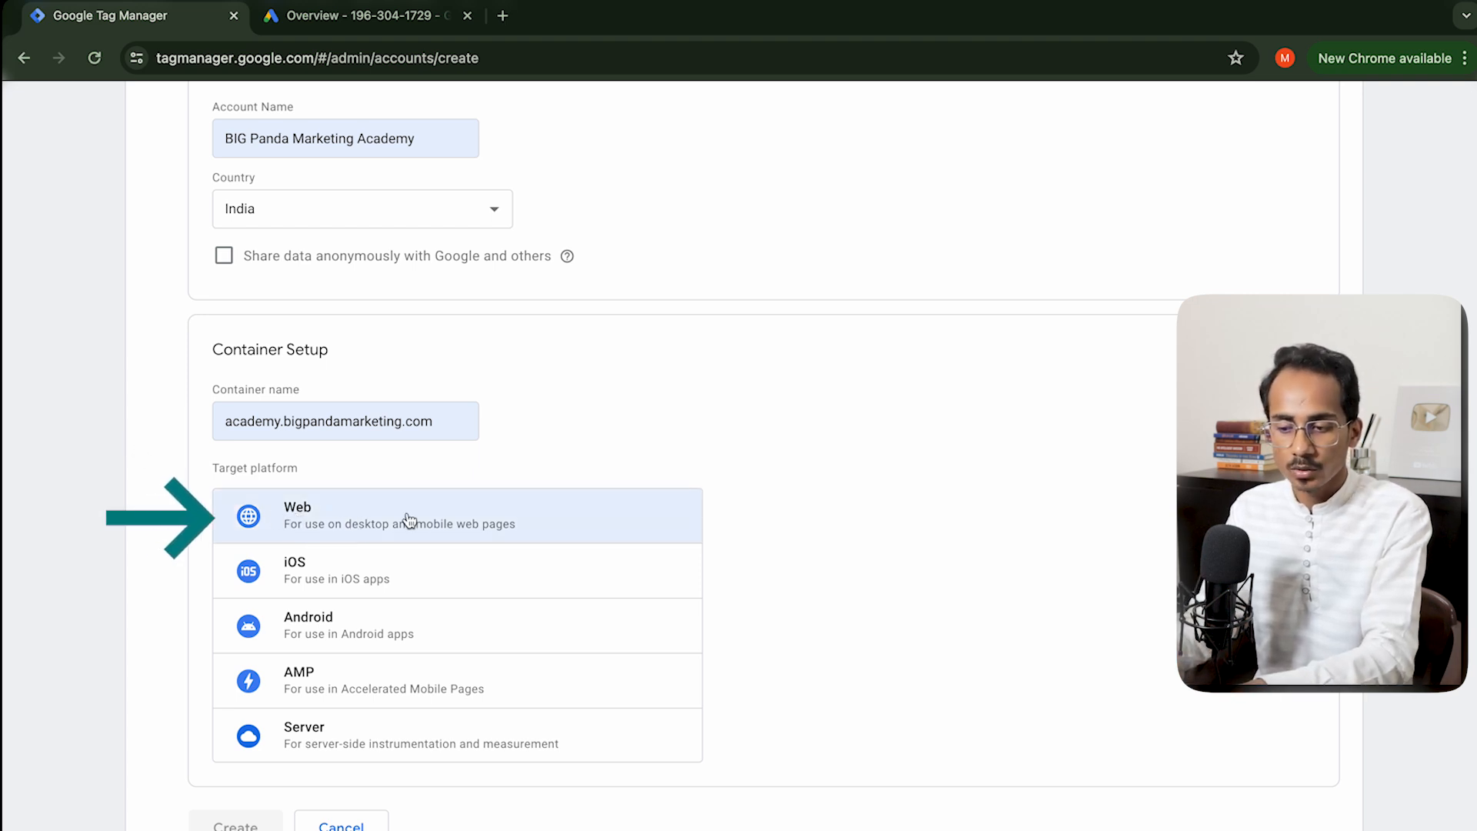
left_click(354, 521)
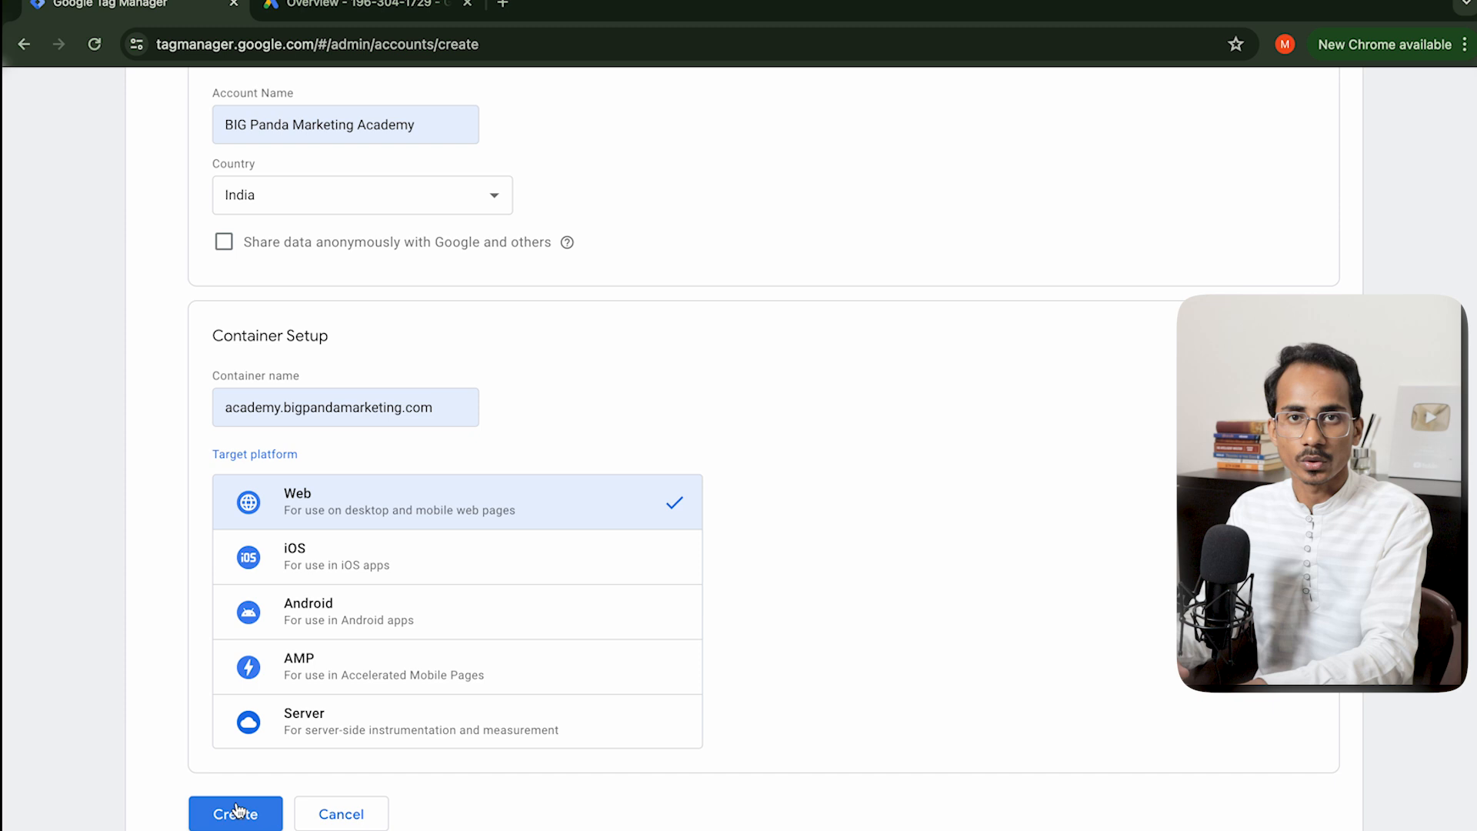
scroll(91, 474, "up", 5)
left_click(19, 129)
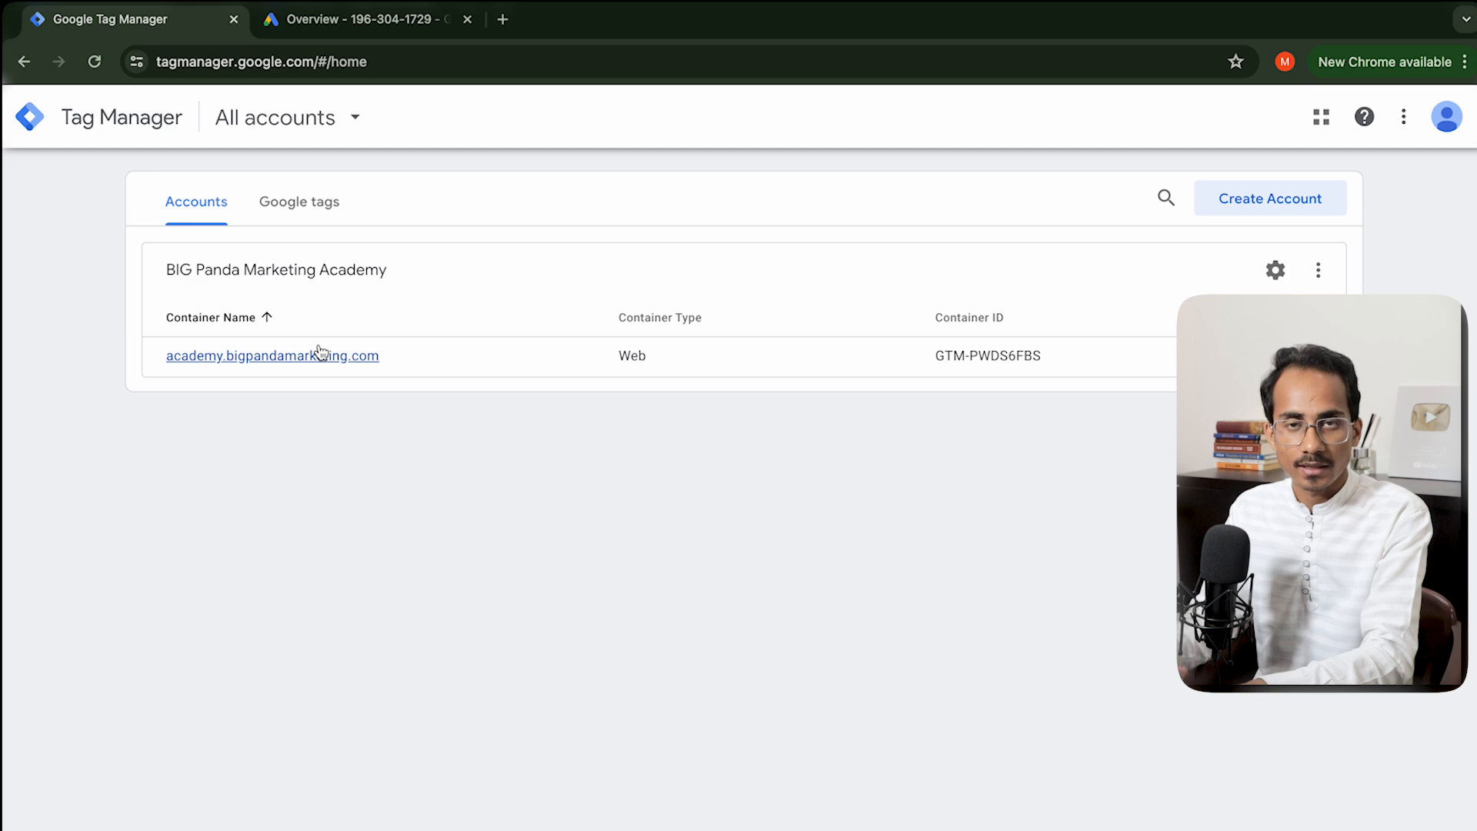
Step: Open the Google Tag Manager installation instructions in the admin settings of the existing academy.bigpandamarketing.com container
left_click(219, 358)
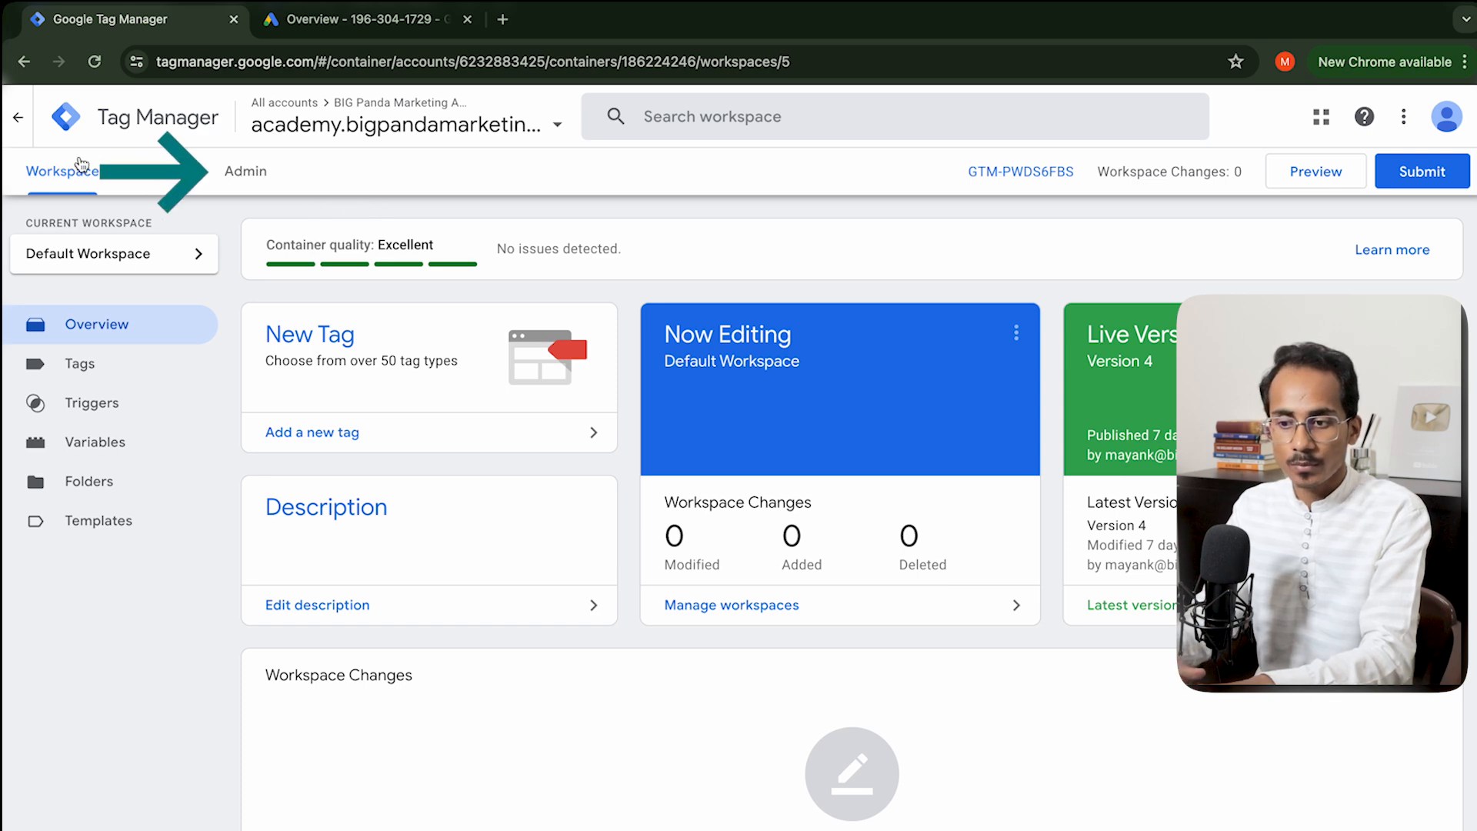
left_click(255, 181)
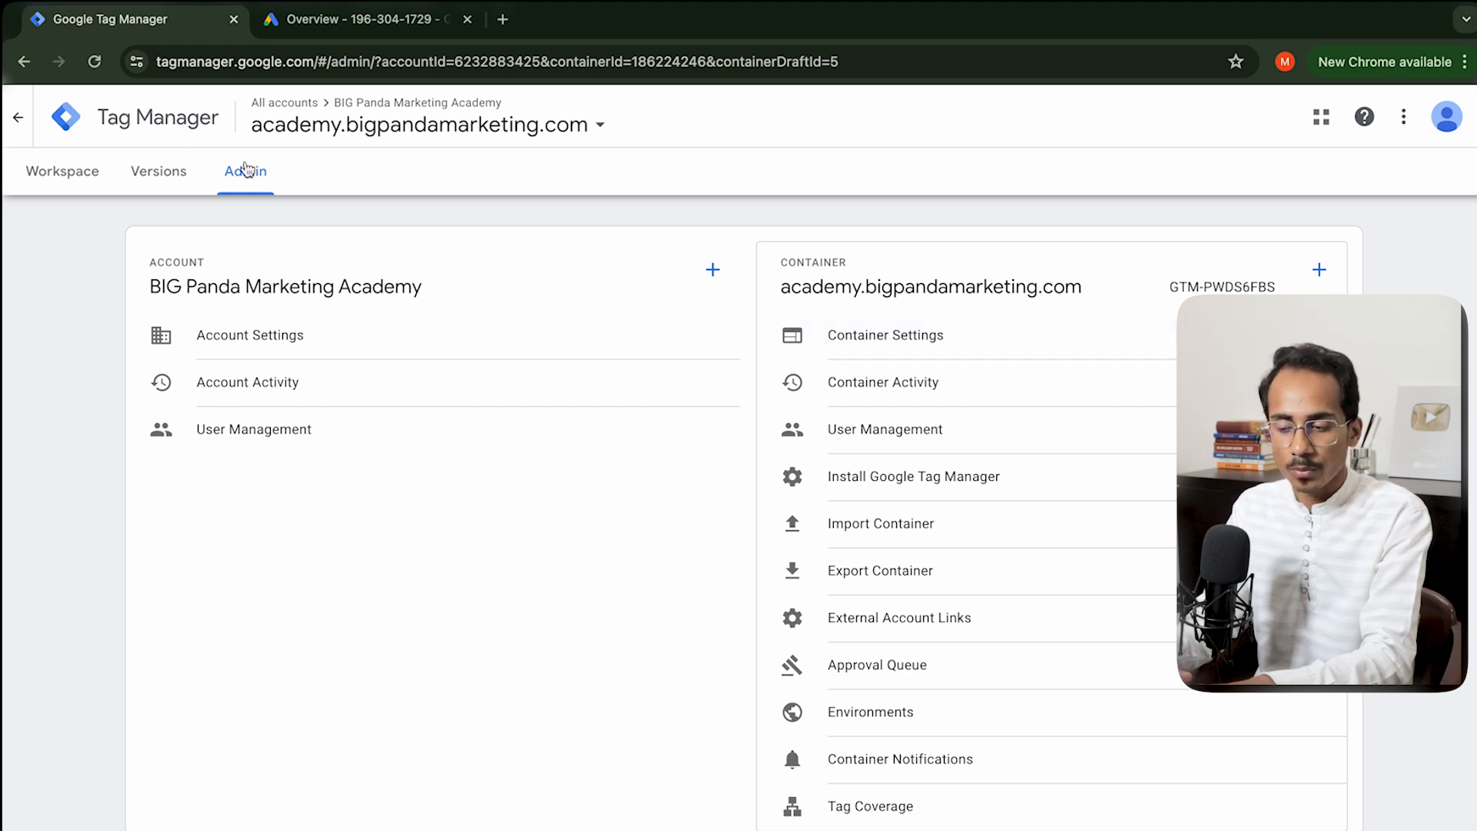
left_click(952, 482)
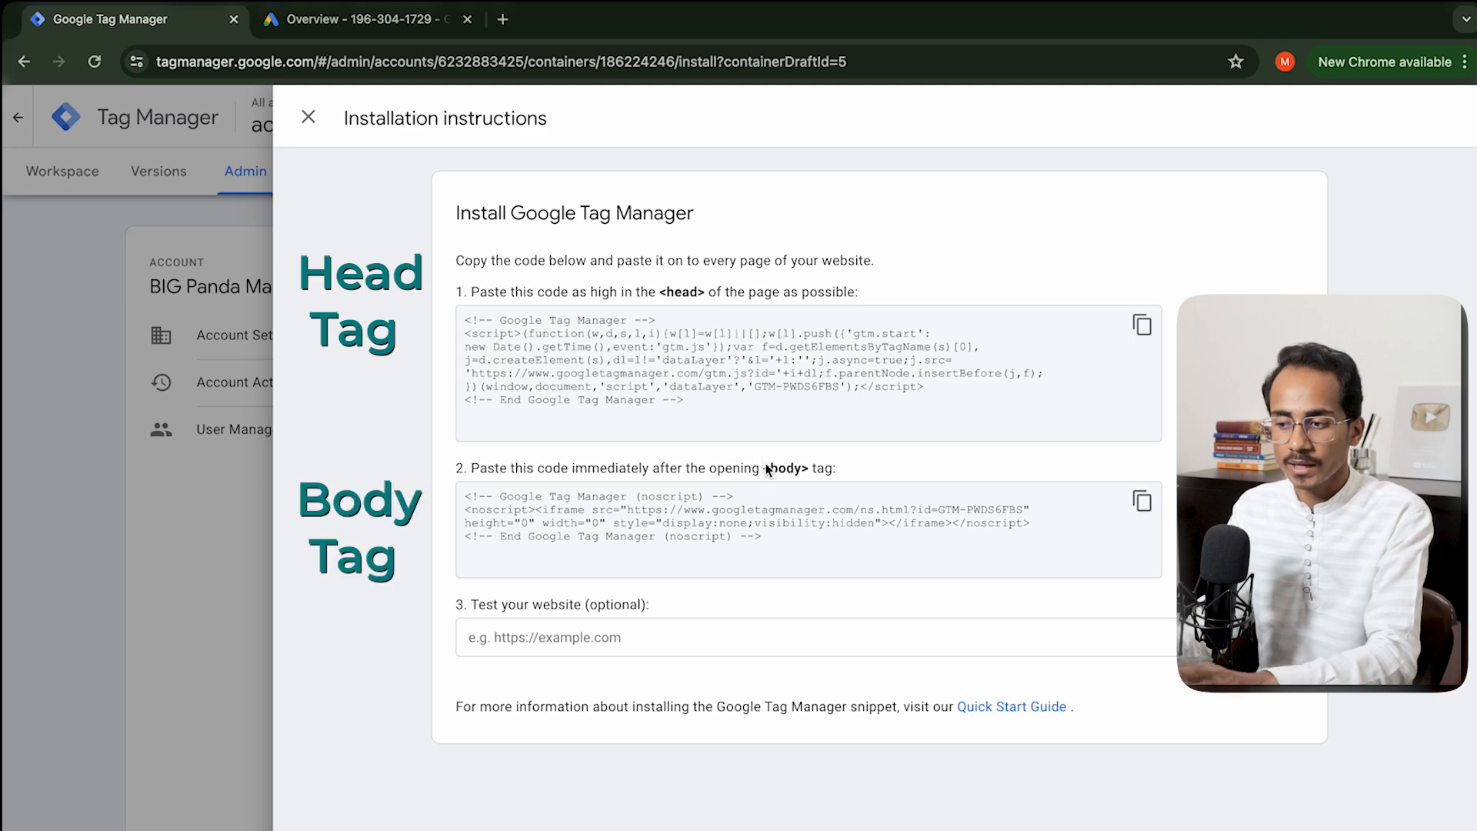
Step: Examine the two installation code snippets, one for the page's head and one for directly after the opening body tag
left_click_drag(759, 412, 436, 306)
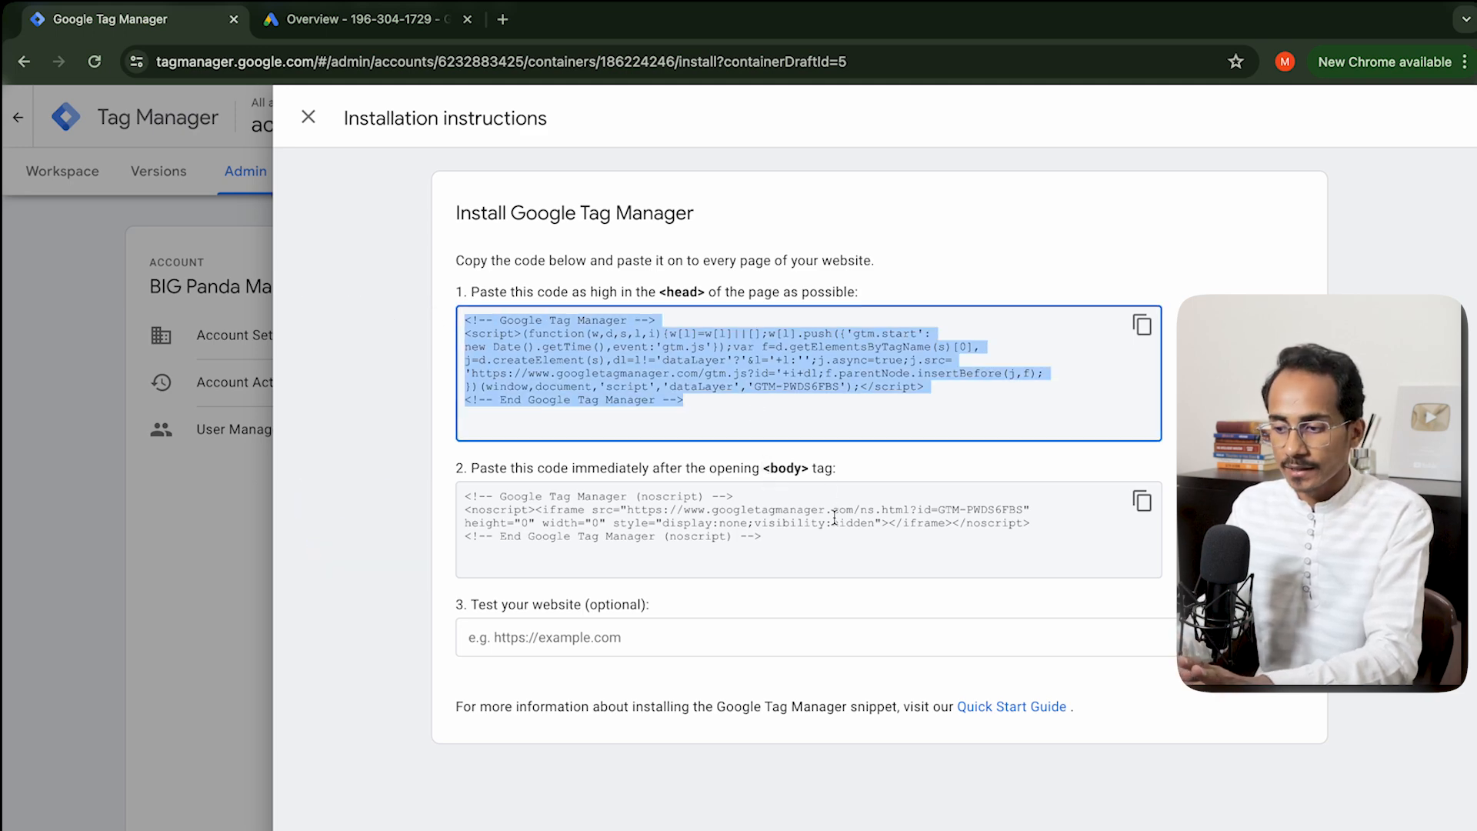
left_click_drag(796, 548, 456, 486)
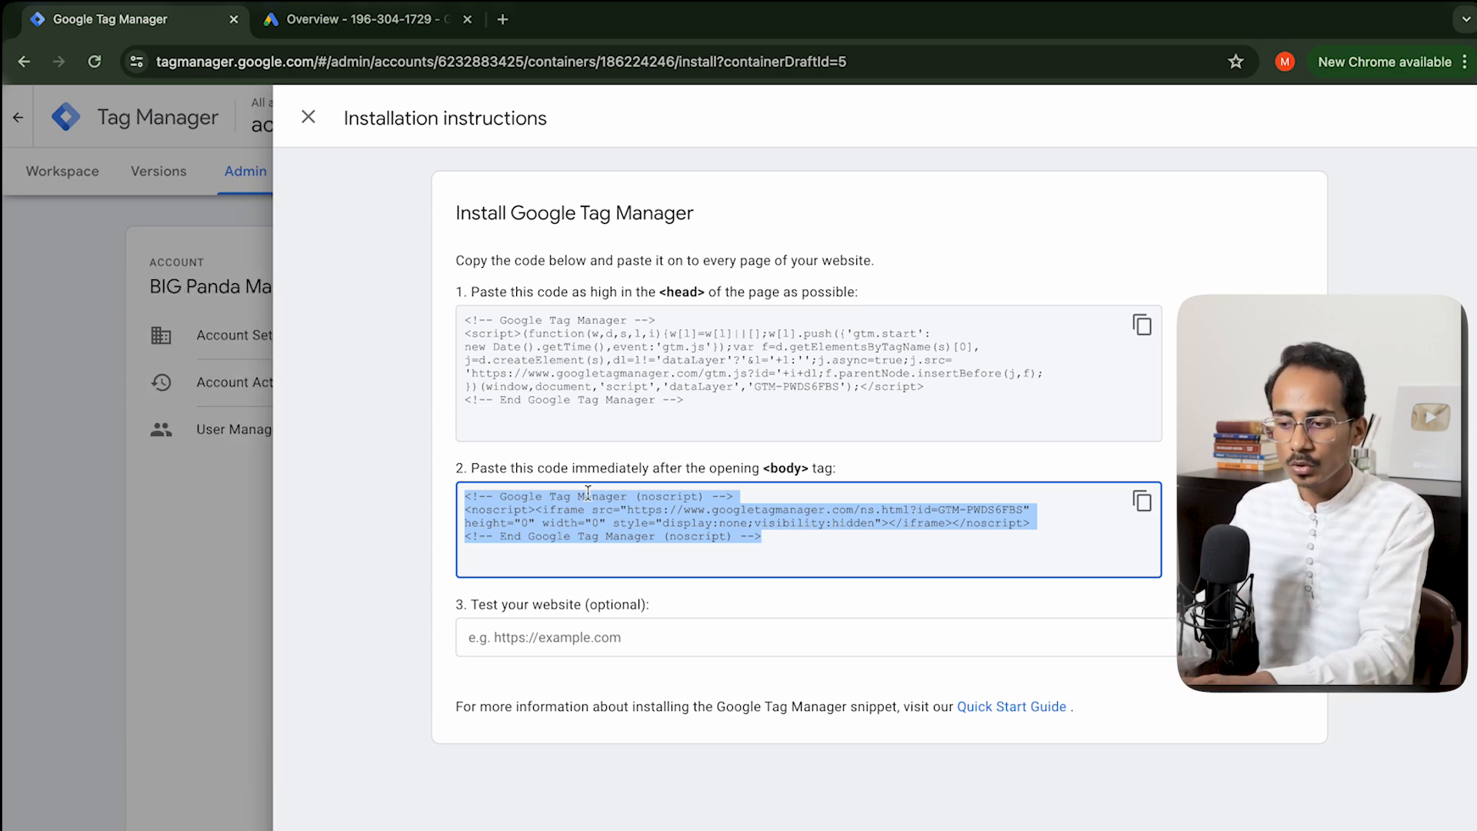
left_click_drag(689, 404, 453, 331)
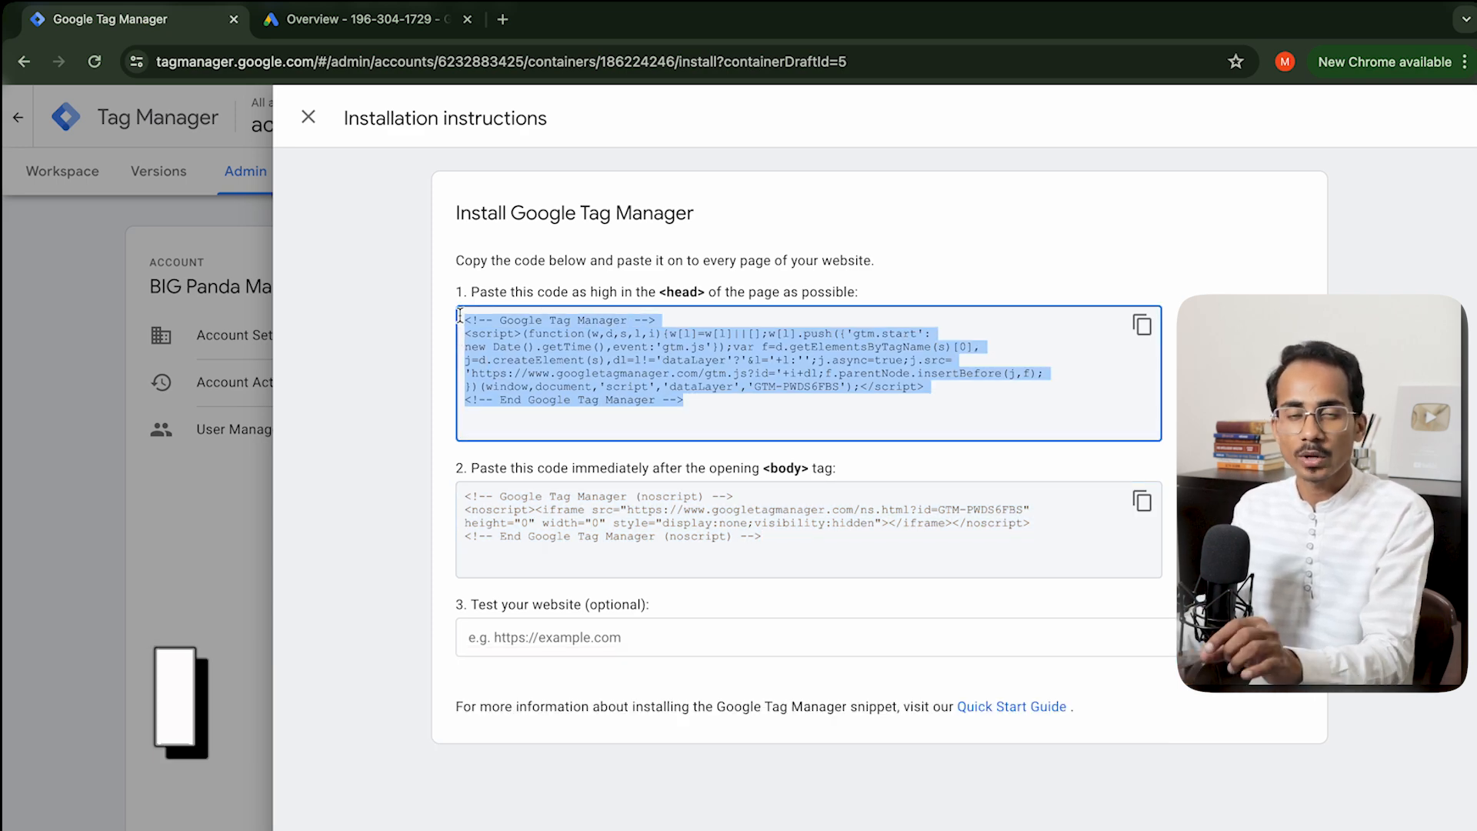
left_click(735, 394)
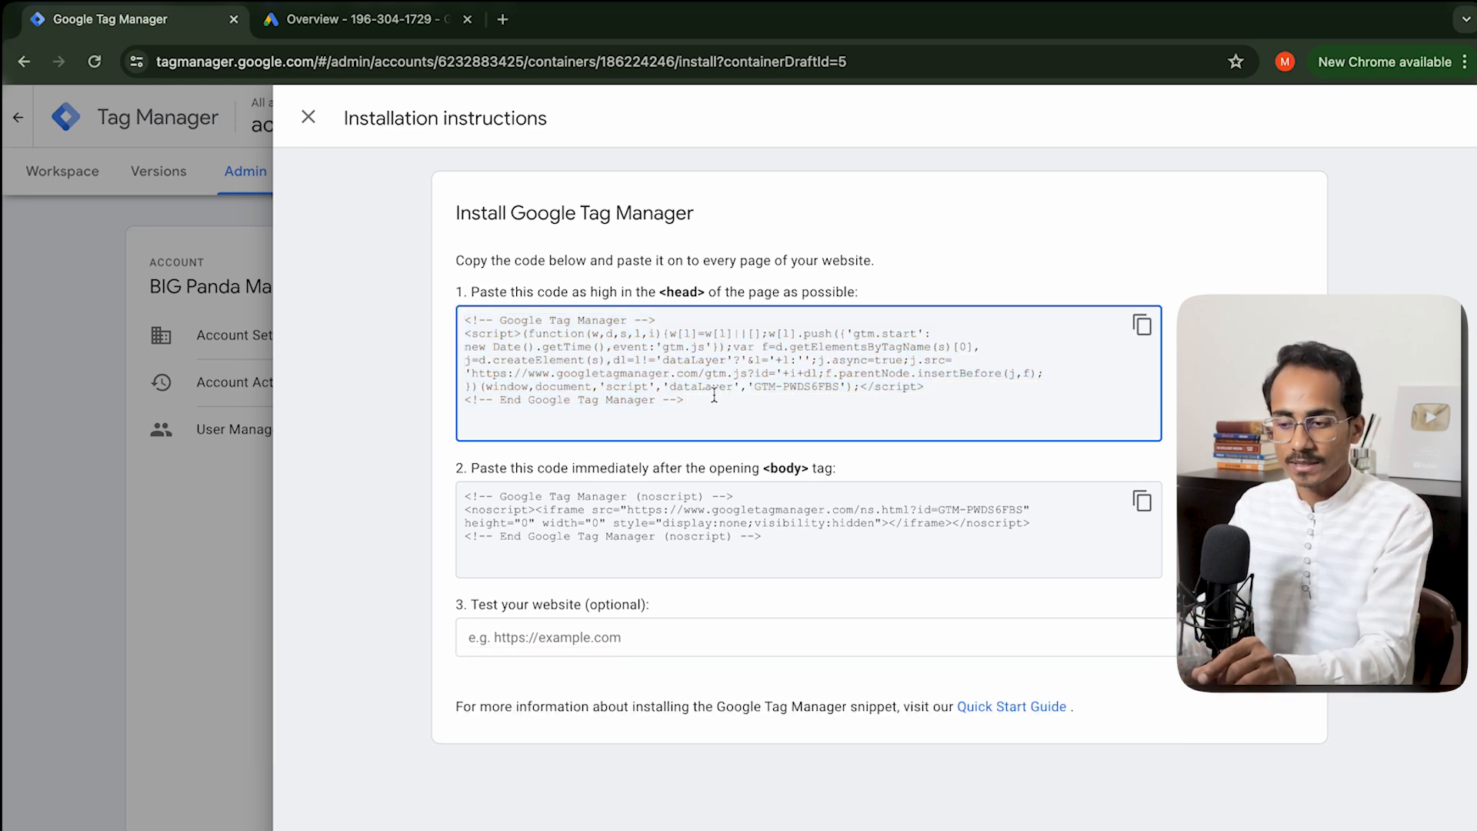
left_click_drag(714, 395, 459, 317)
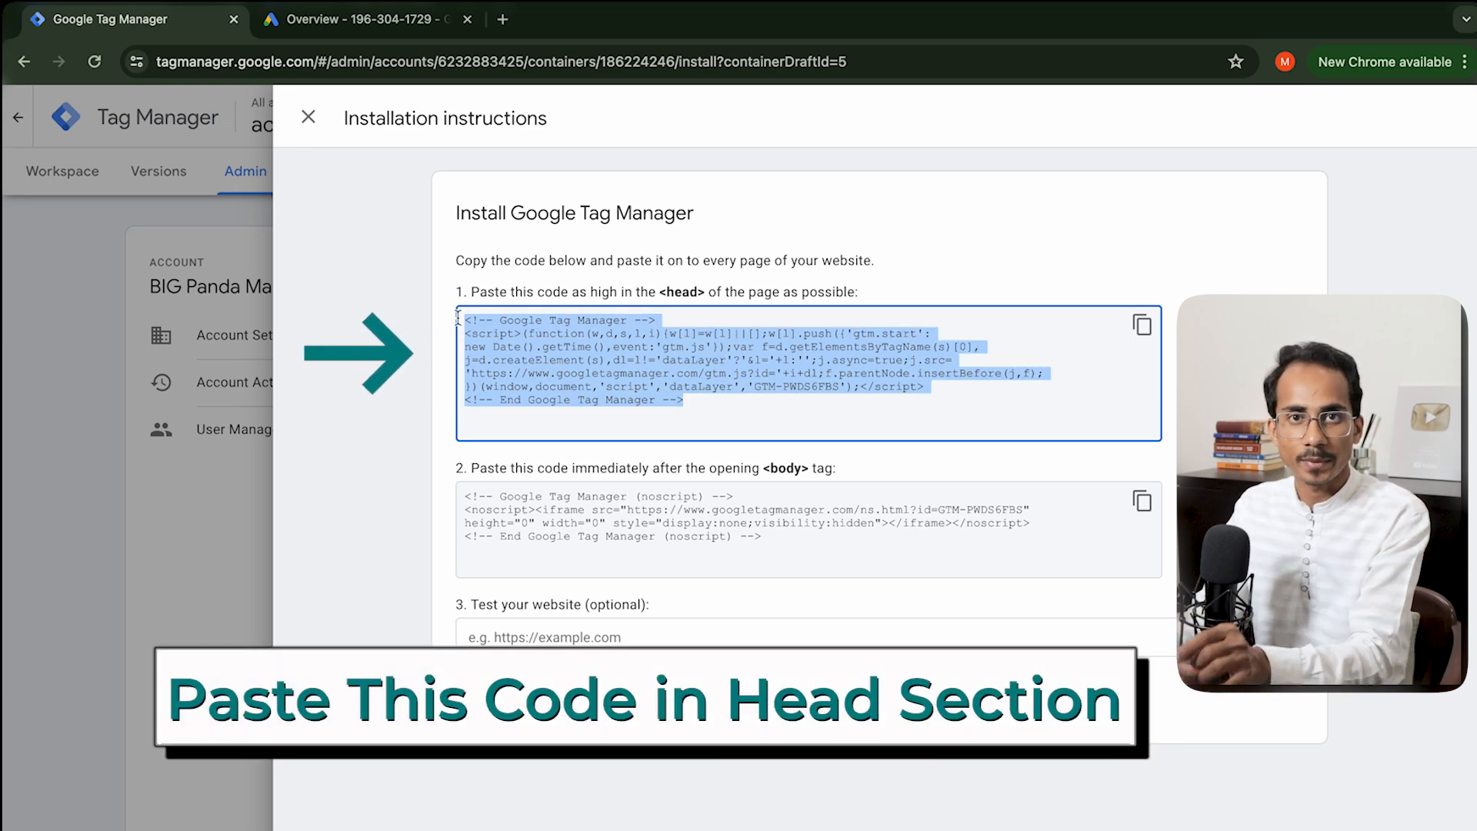
left_click_drag(781, 542, 465, 498)
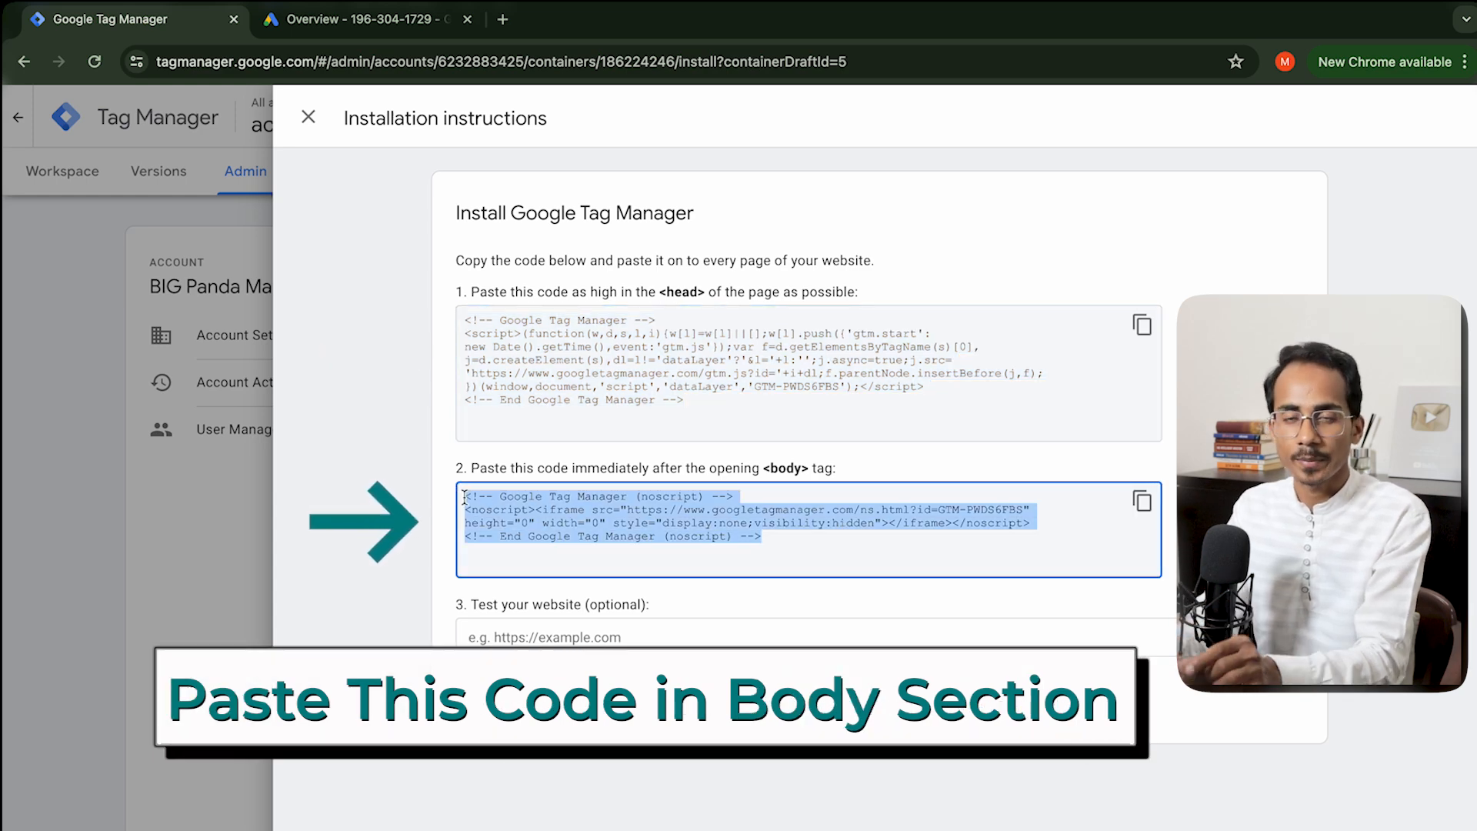
Step: Load the website's WordPress admin login at academy.bigpandamarketing.com/wp-admin in a new browser tab
left_click(401, 26)
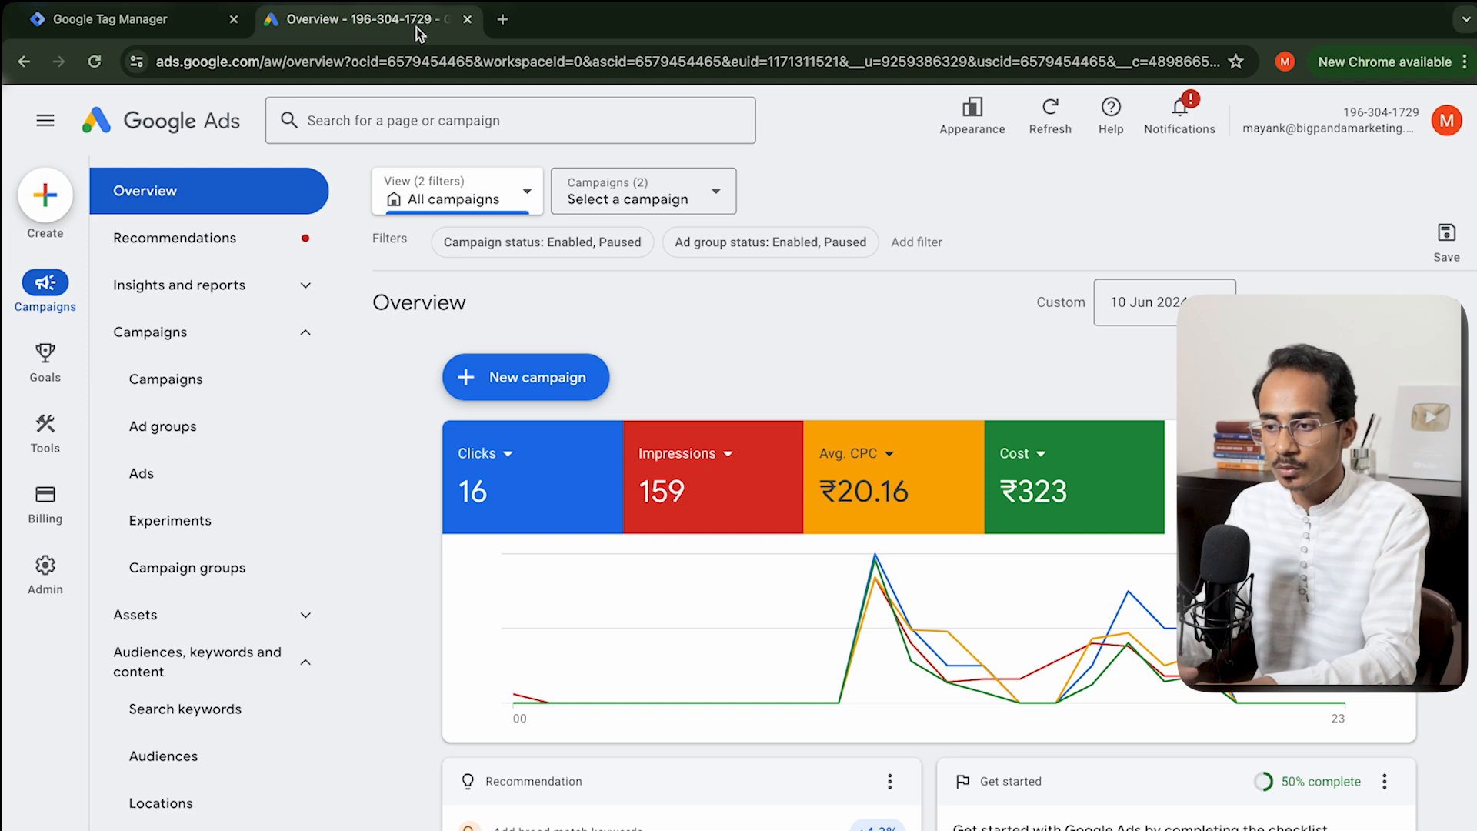
left_click(505, 25)
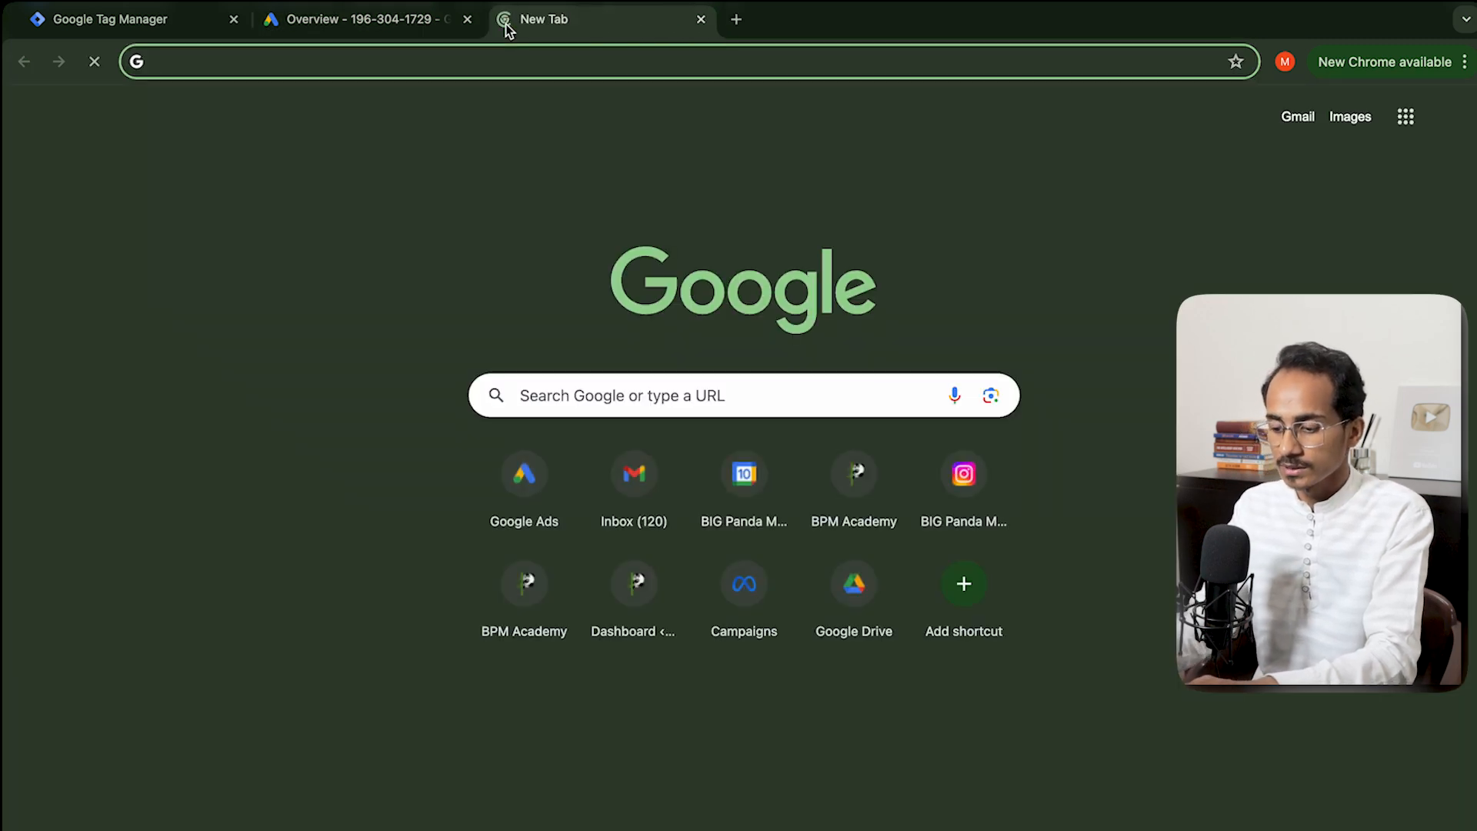
type("acade")
left_click(408, 181)
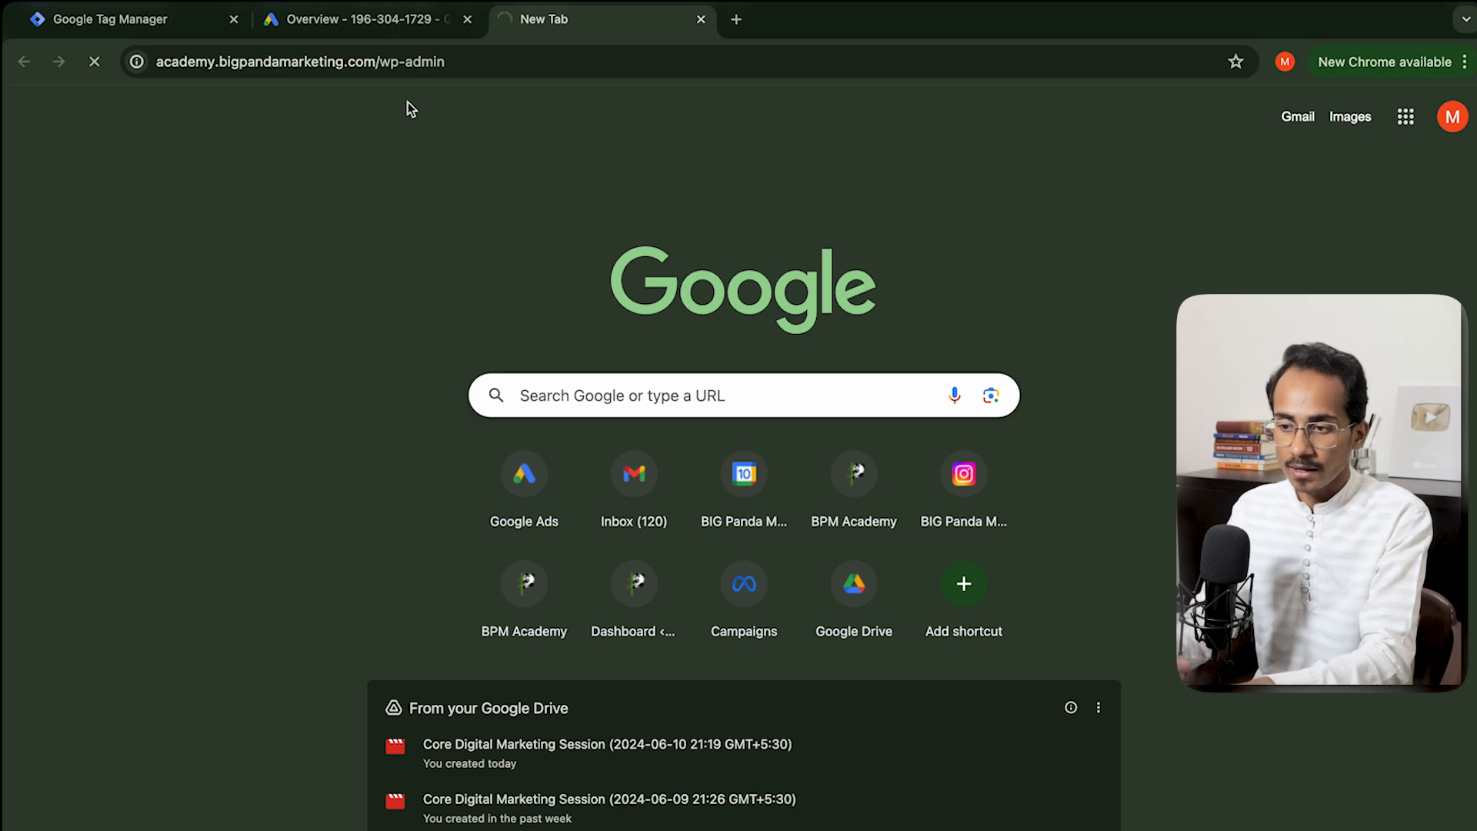
left_click_drag(454, 62, 169, 65)
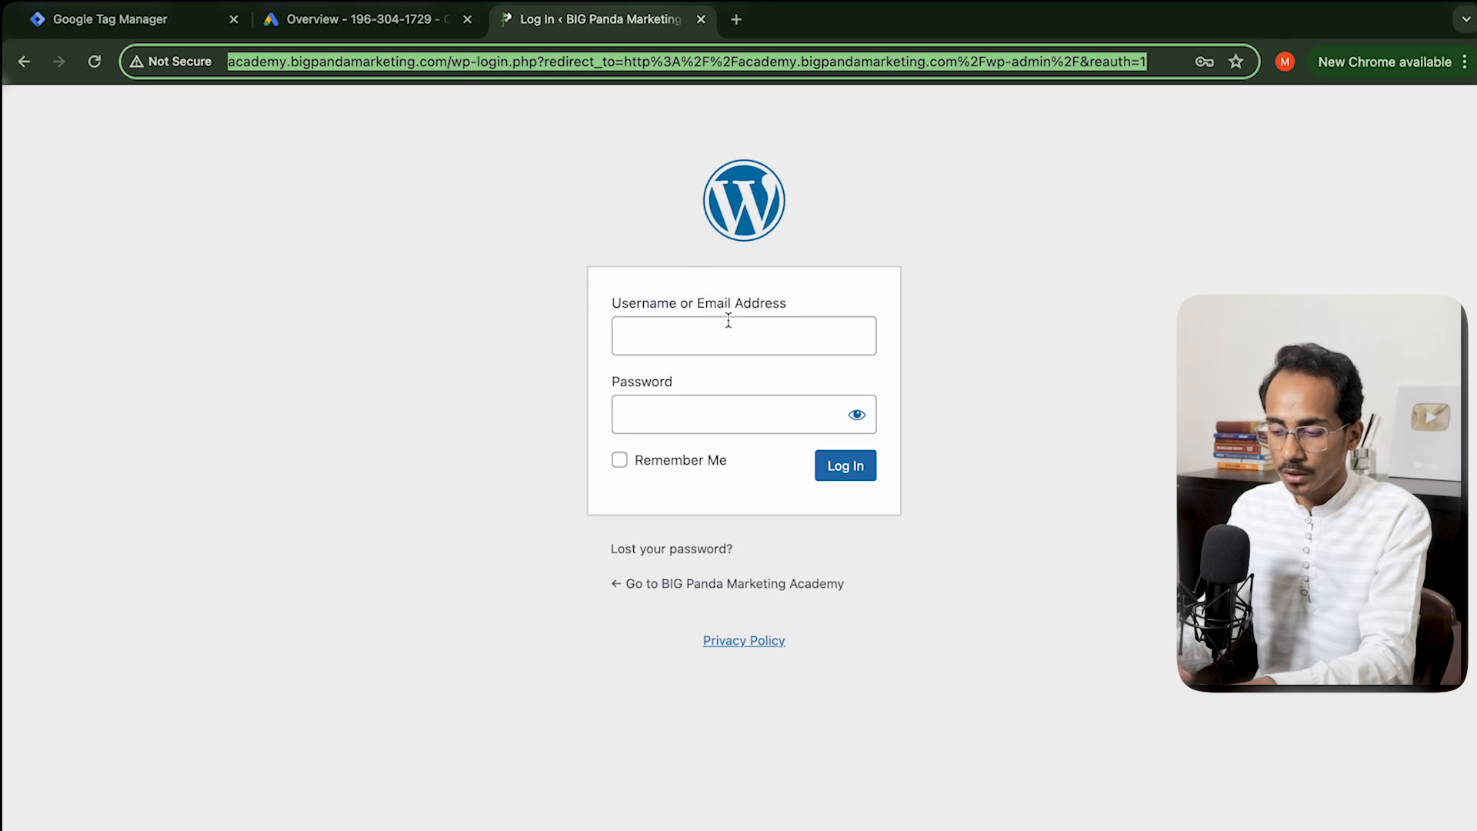
Step: Log in to the WordPress admin with the saved username and password
left_click(728, 320)
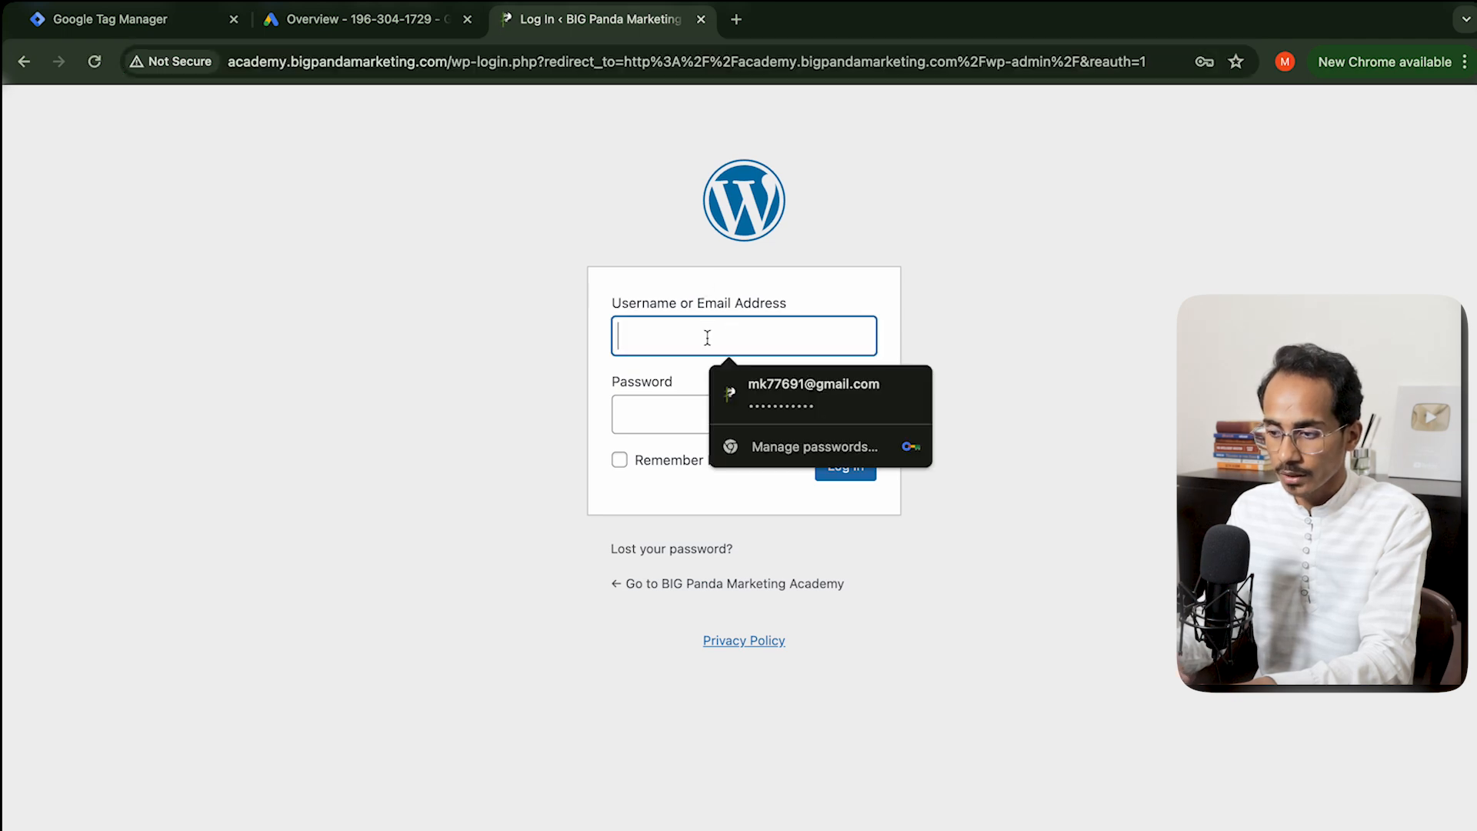
left_click(767, 391)
left_click(844, 467)
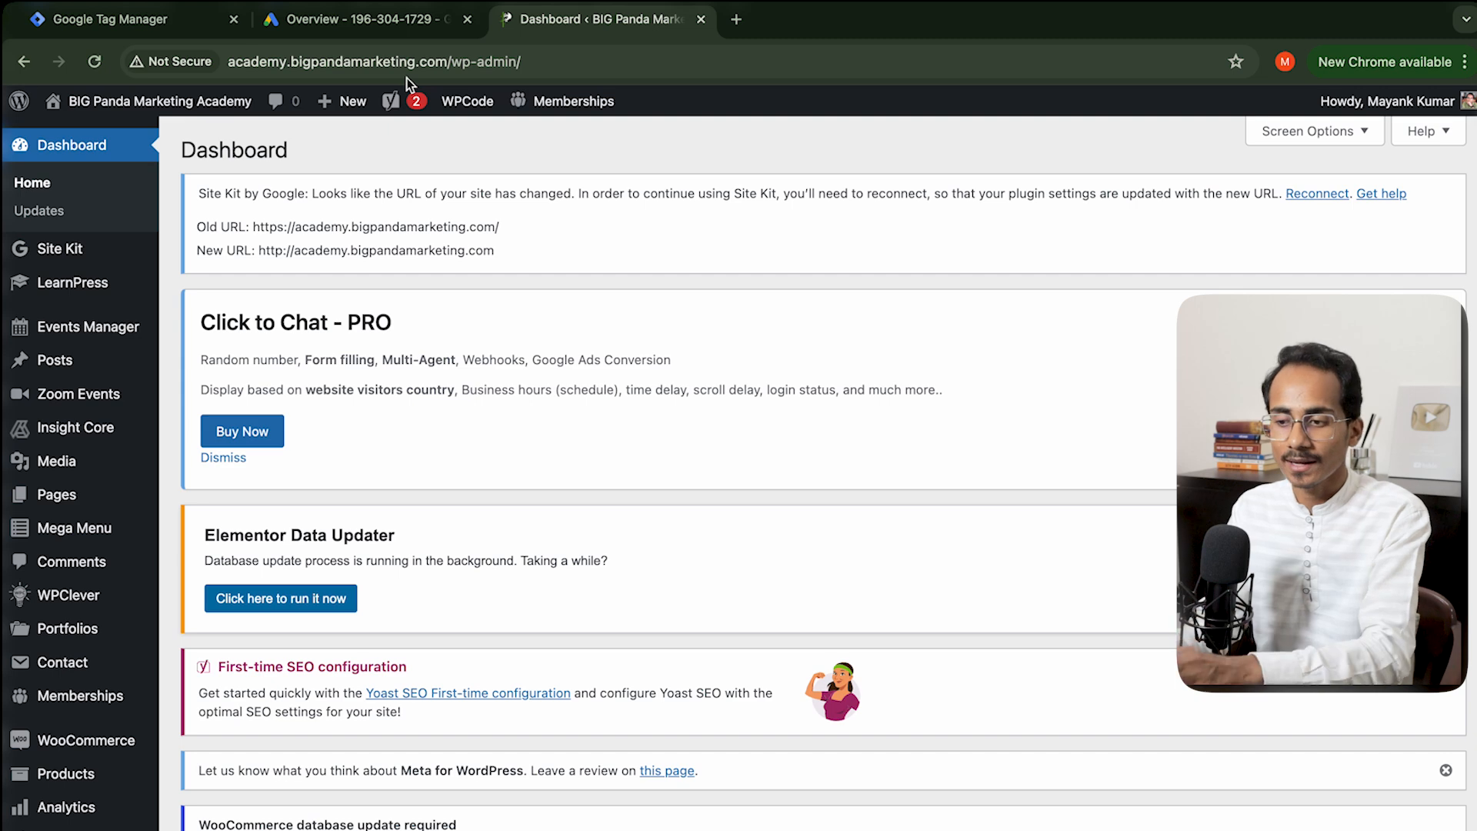
Step: Open the Code Snippets plugin's list of all snippets from the WordPress dashboard
scroll(96, 488, "down", 5)
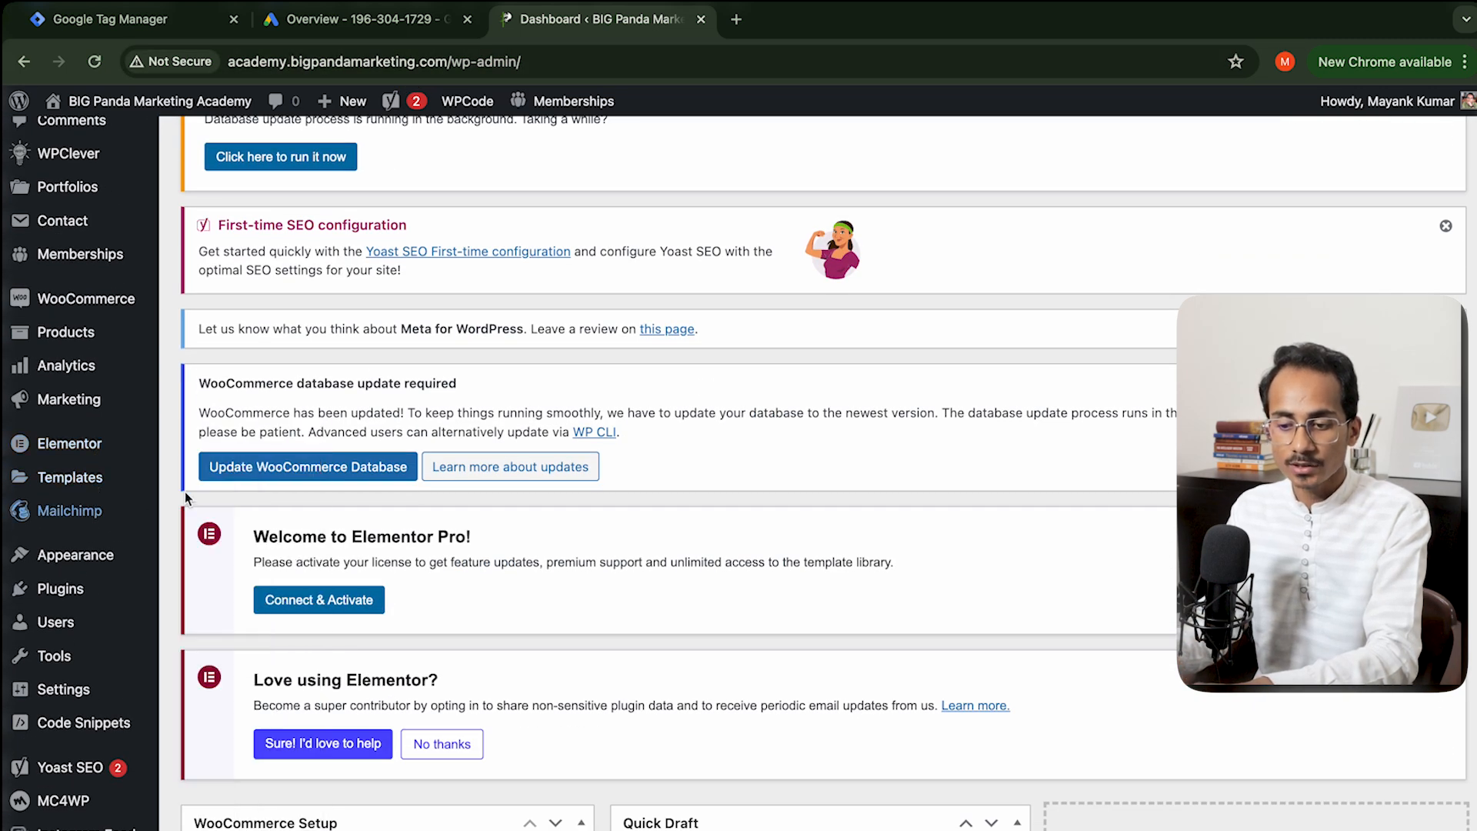
mouse_move(86, 560)
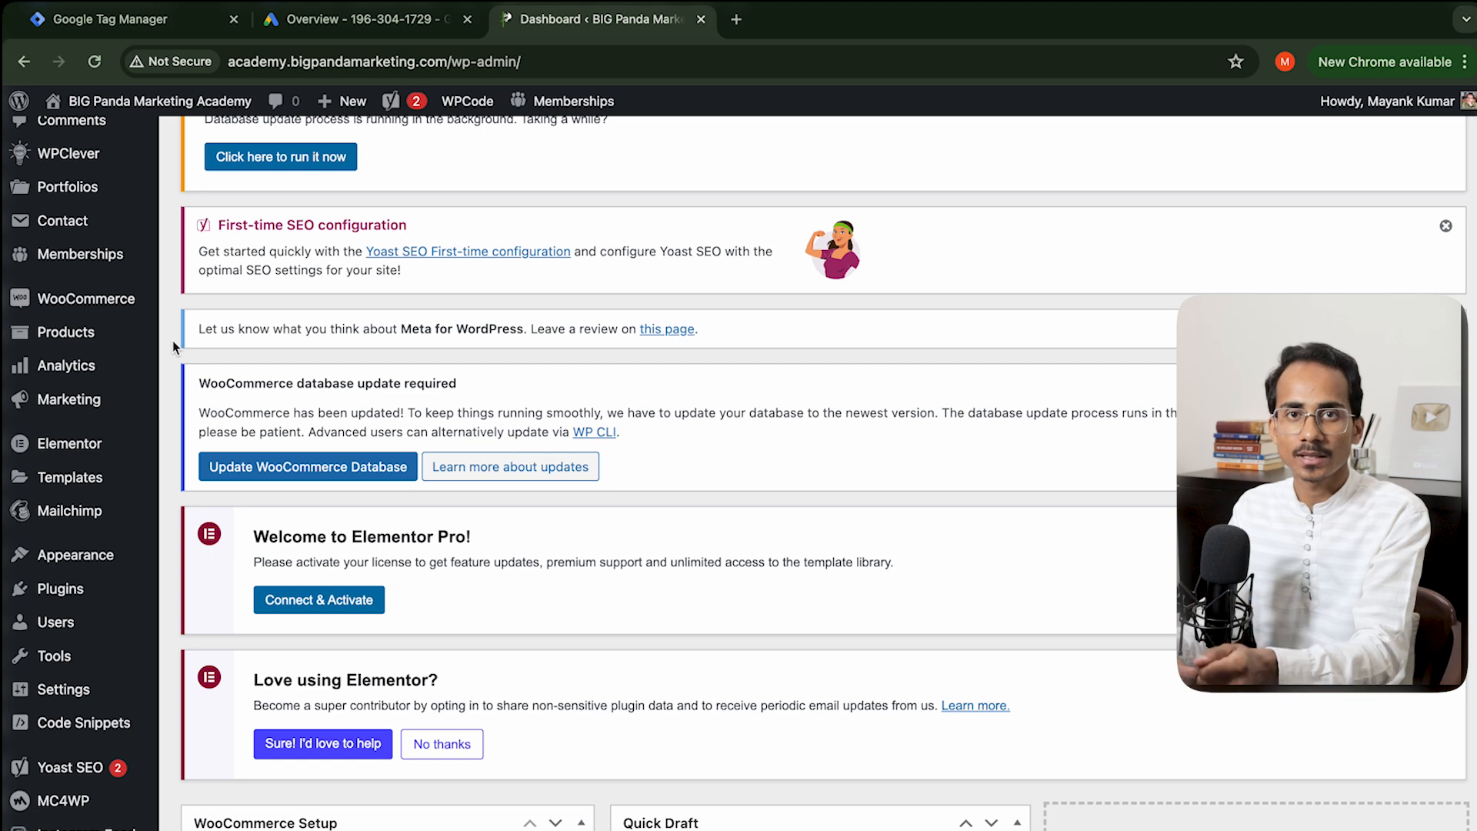
scroll(172, 340, "down", 5)
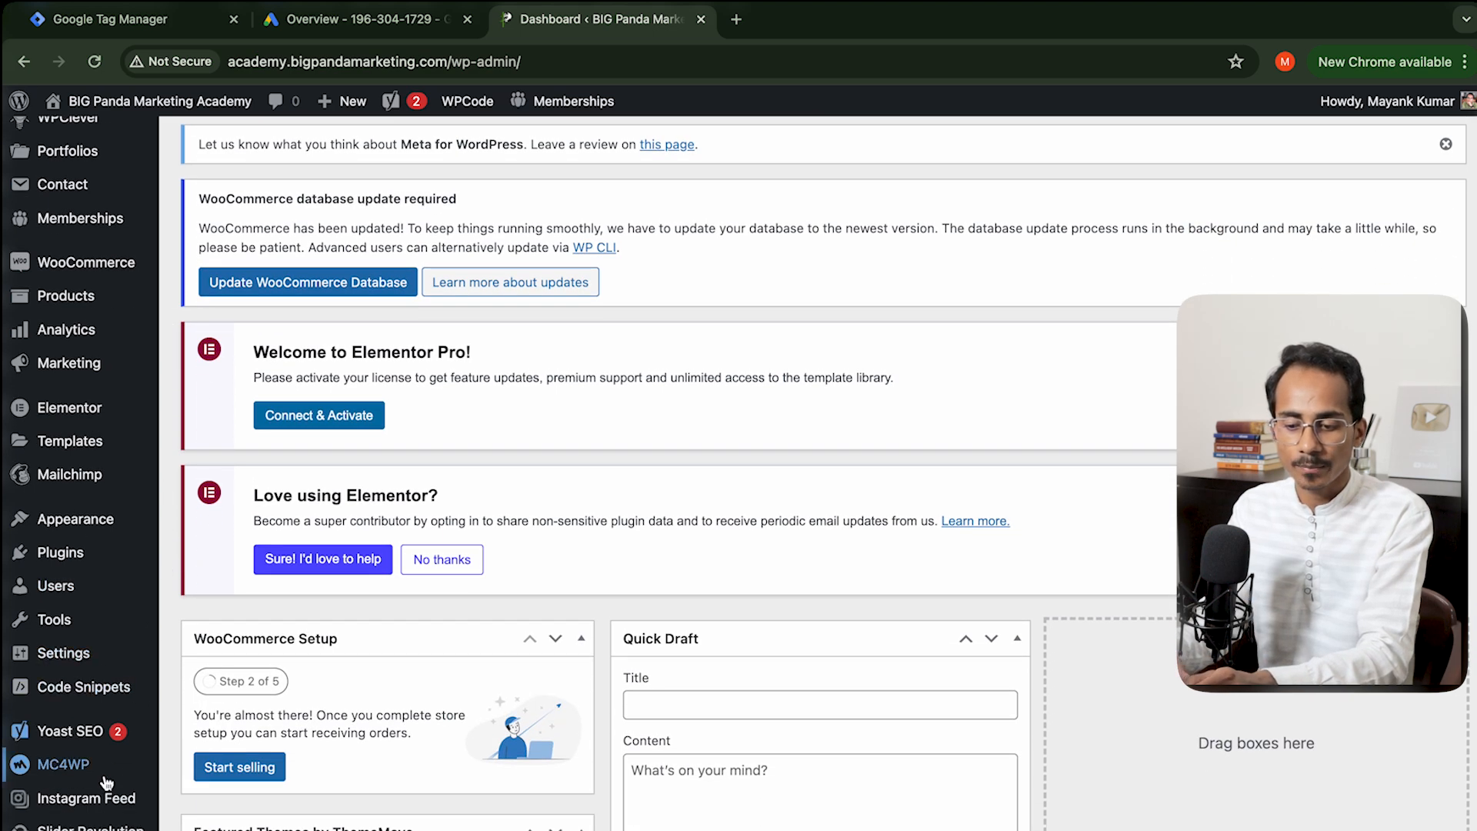
mouse_move(105, 780)
left_click(80, 686)
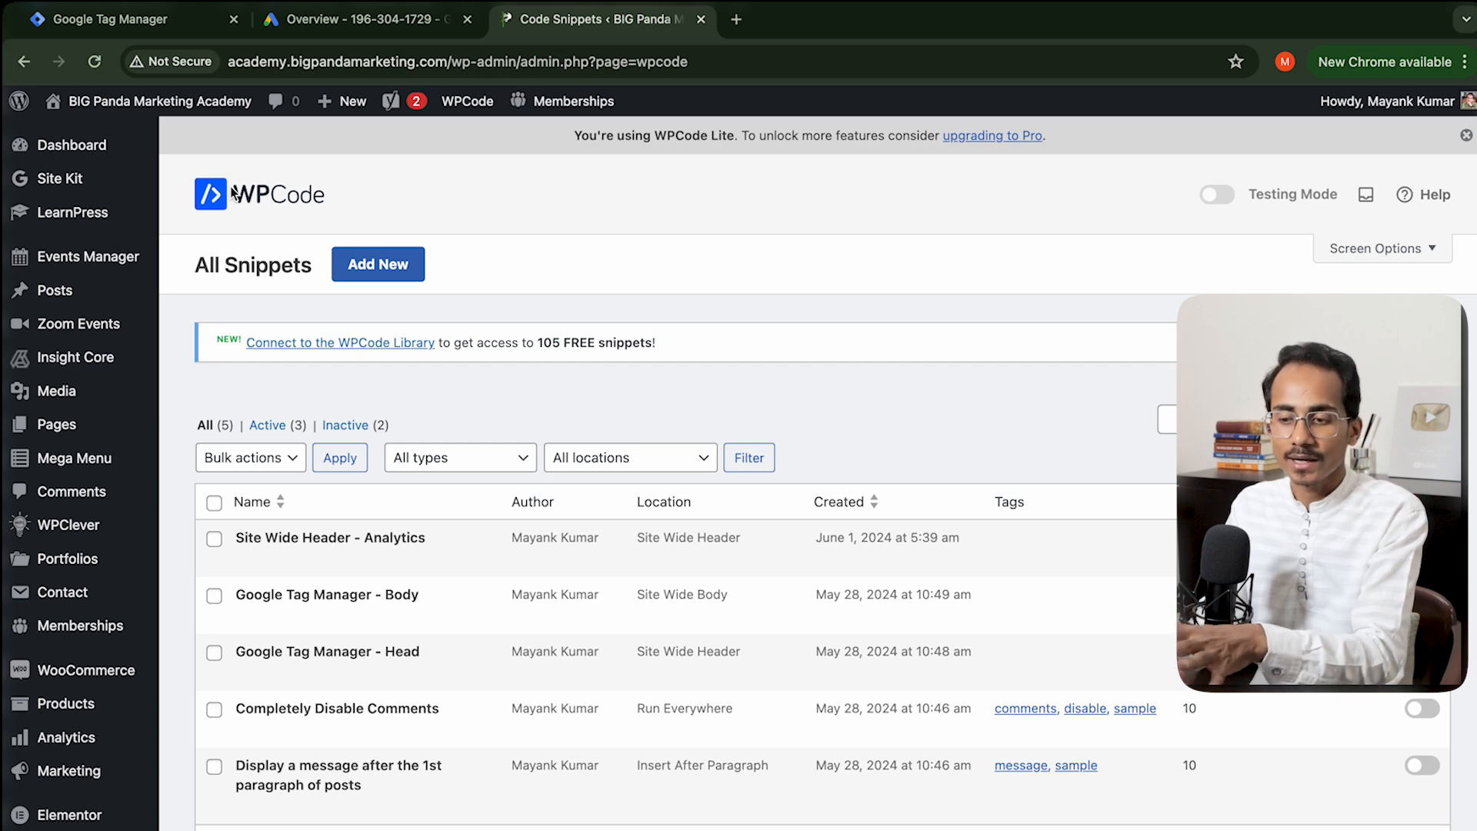
Step: Examine the existing Google Tag Manager Body and Head snippets and their insertion locations in the snippet list
scroll(76, 430, "down", 3)
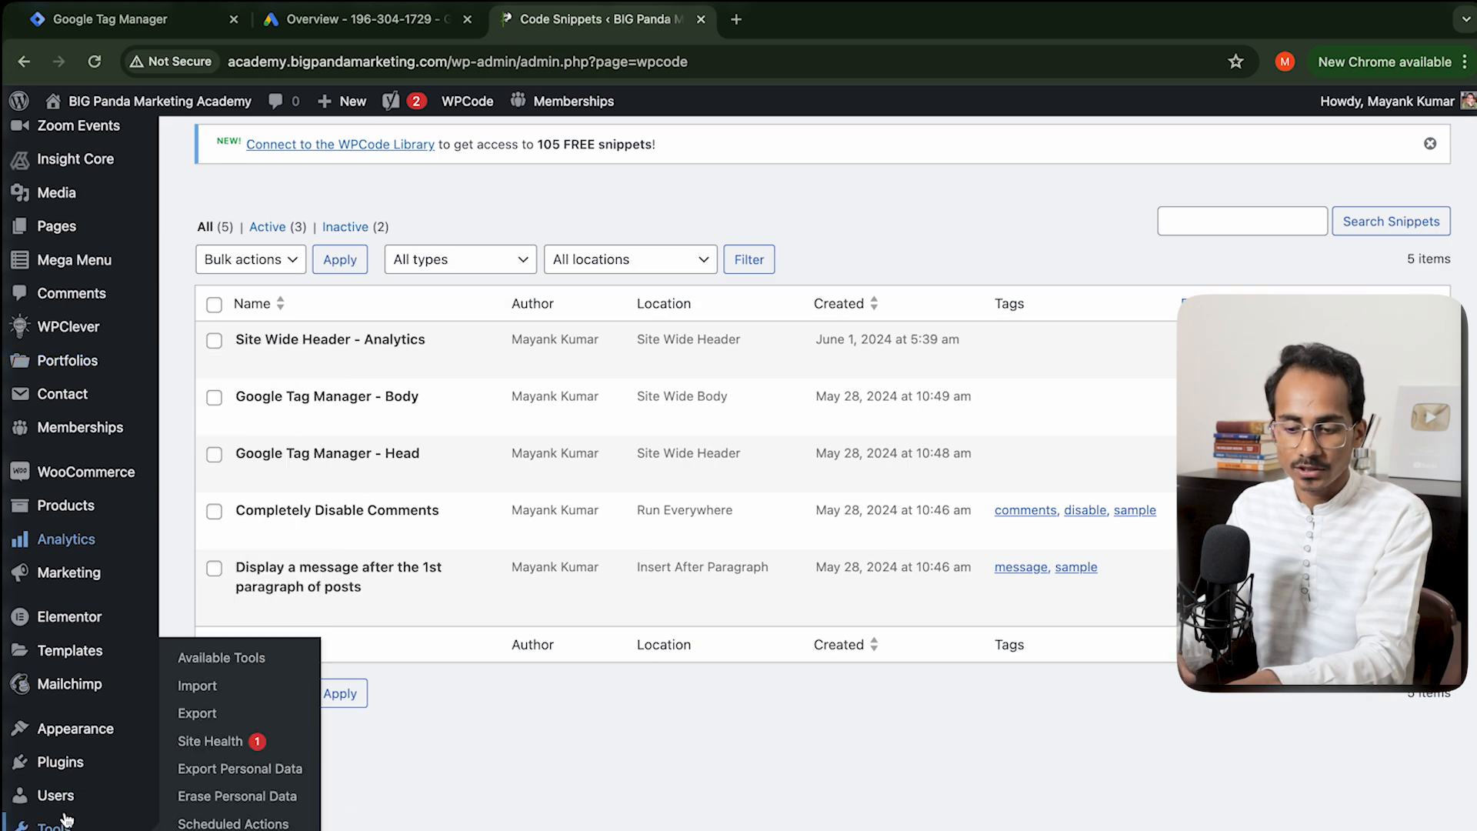
scroll(69, 731, "down", 4)
scroll(274, 643, "up", 4)
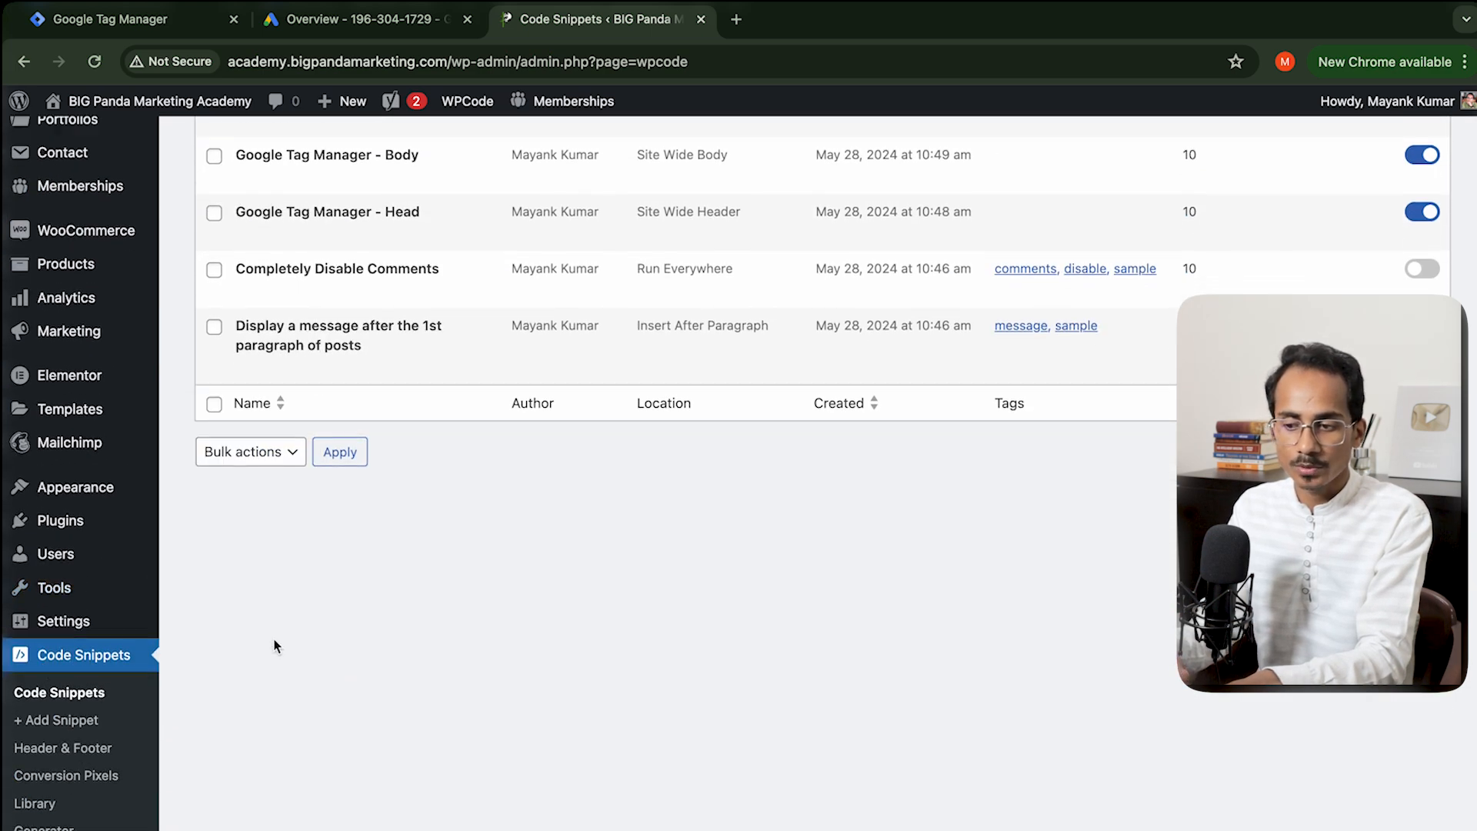
scroll(138, 777, "down", 3)
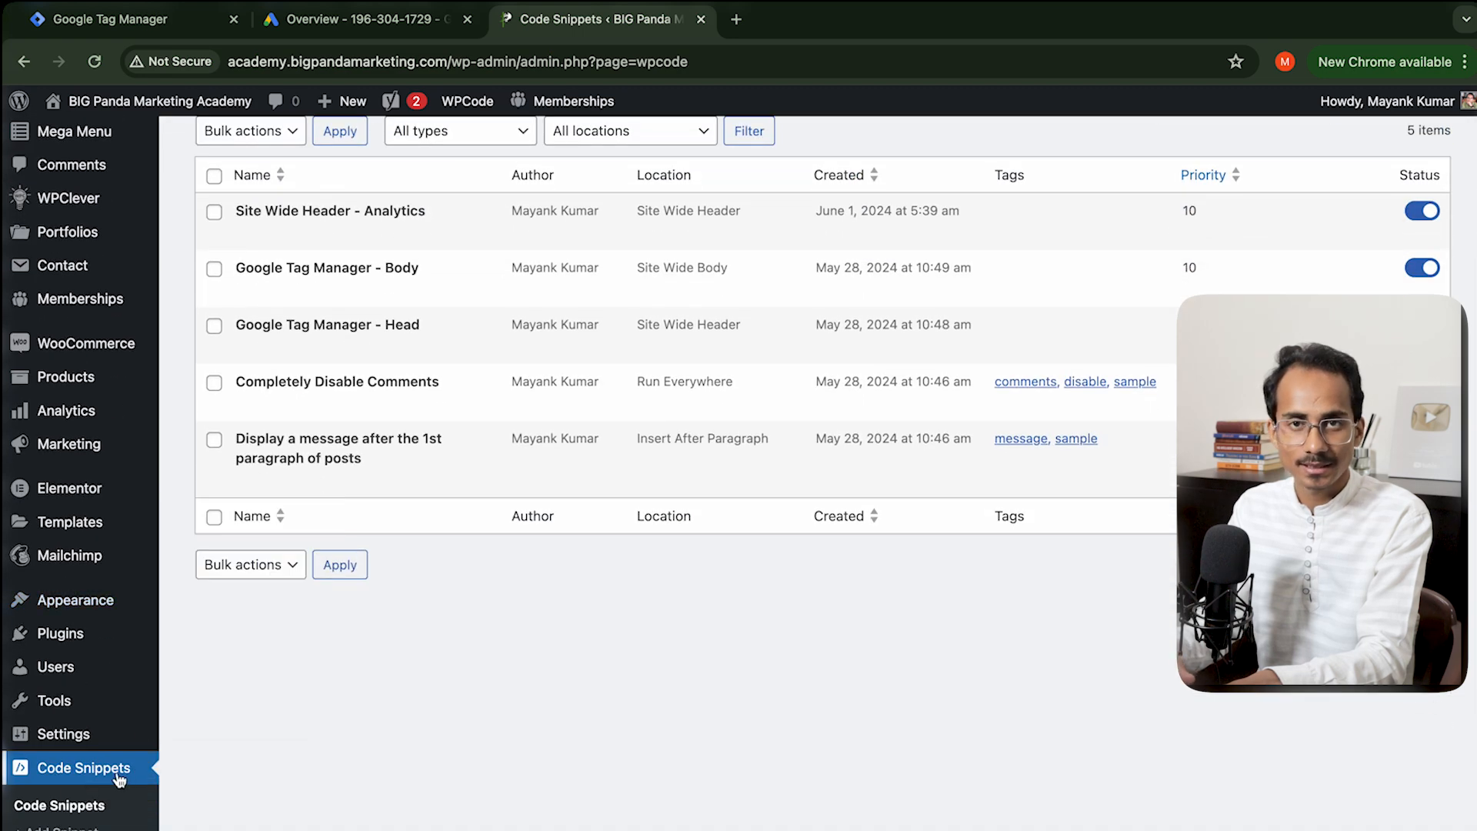
scroll(280, 748, "up", 4)
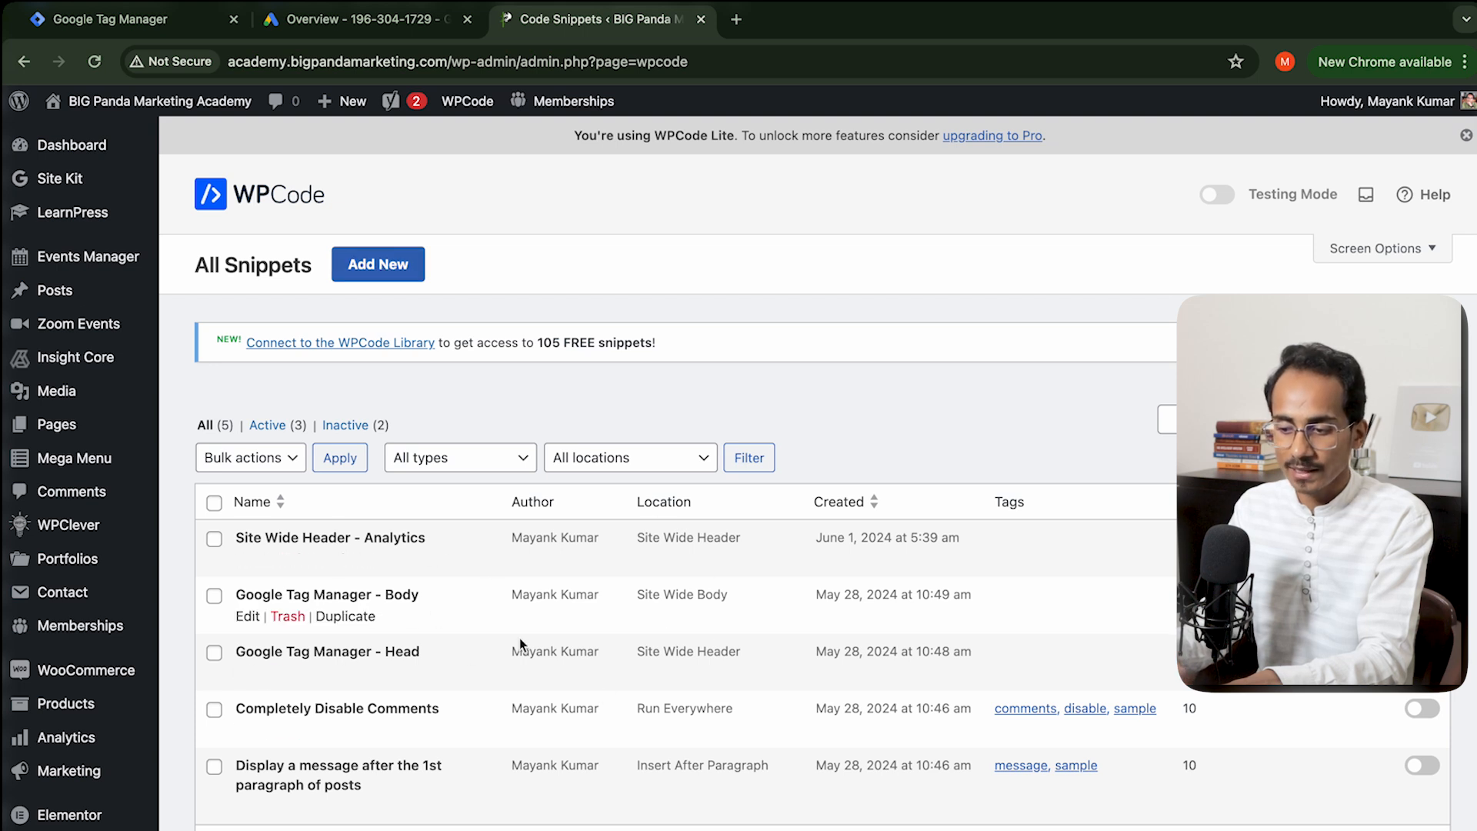
left_click_drag(728, 597, 636, 597)
left_click_drag(759, 653, 643, 660)
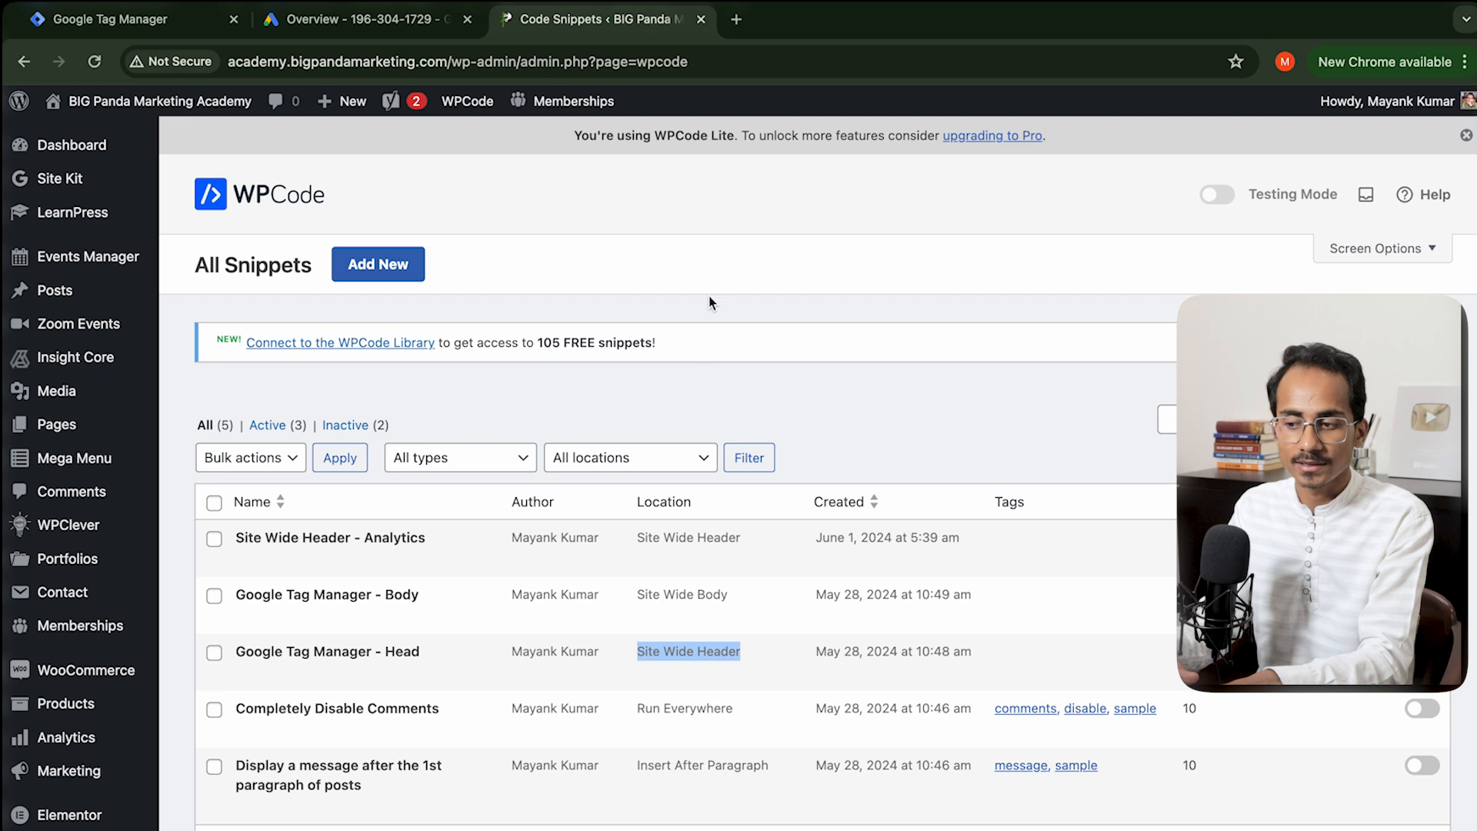
left_click(718, 191)
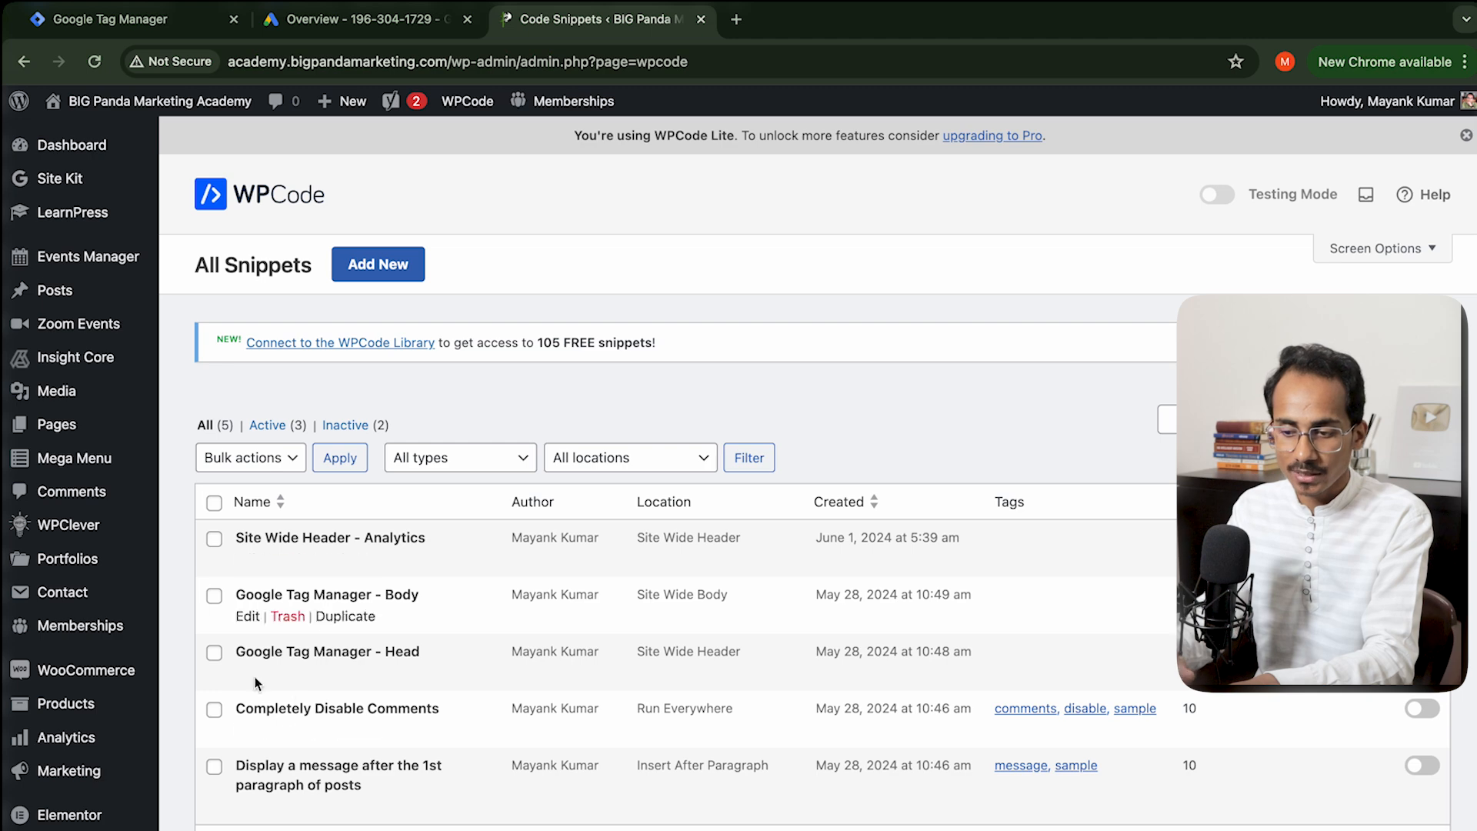
Step: Start a blank custom code snippet and paste the Google Tag Manager head code into it
left_click(383, 261)
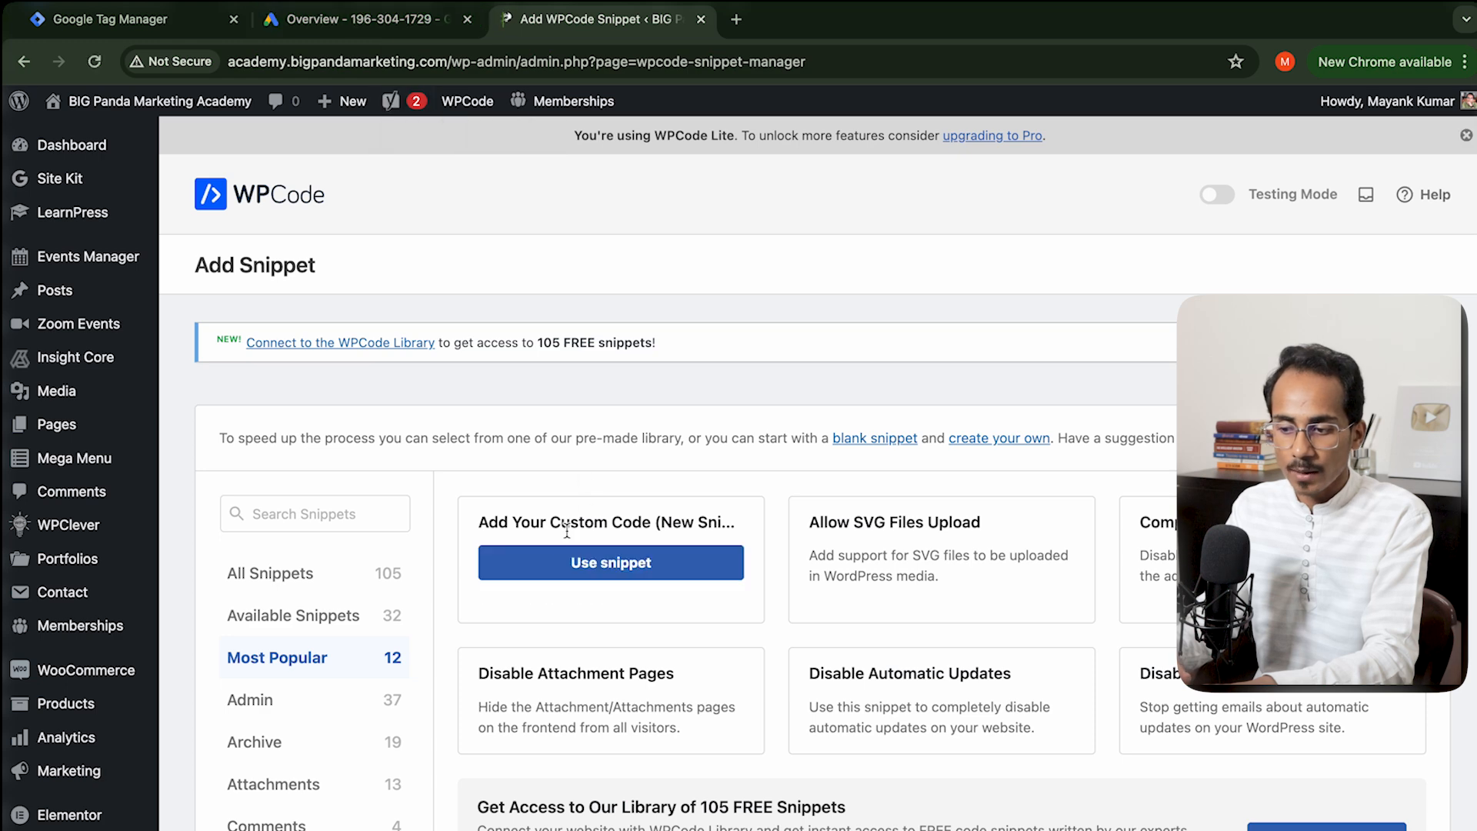
left_click(566, 564)
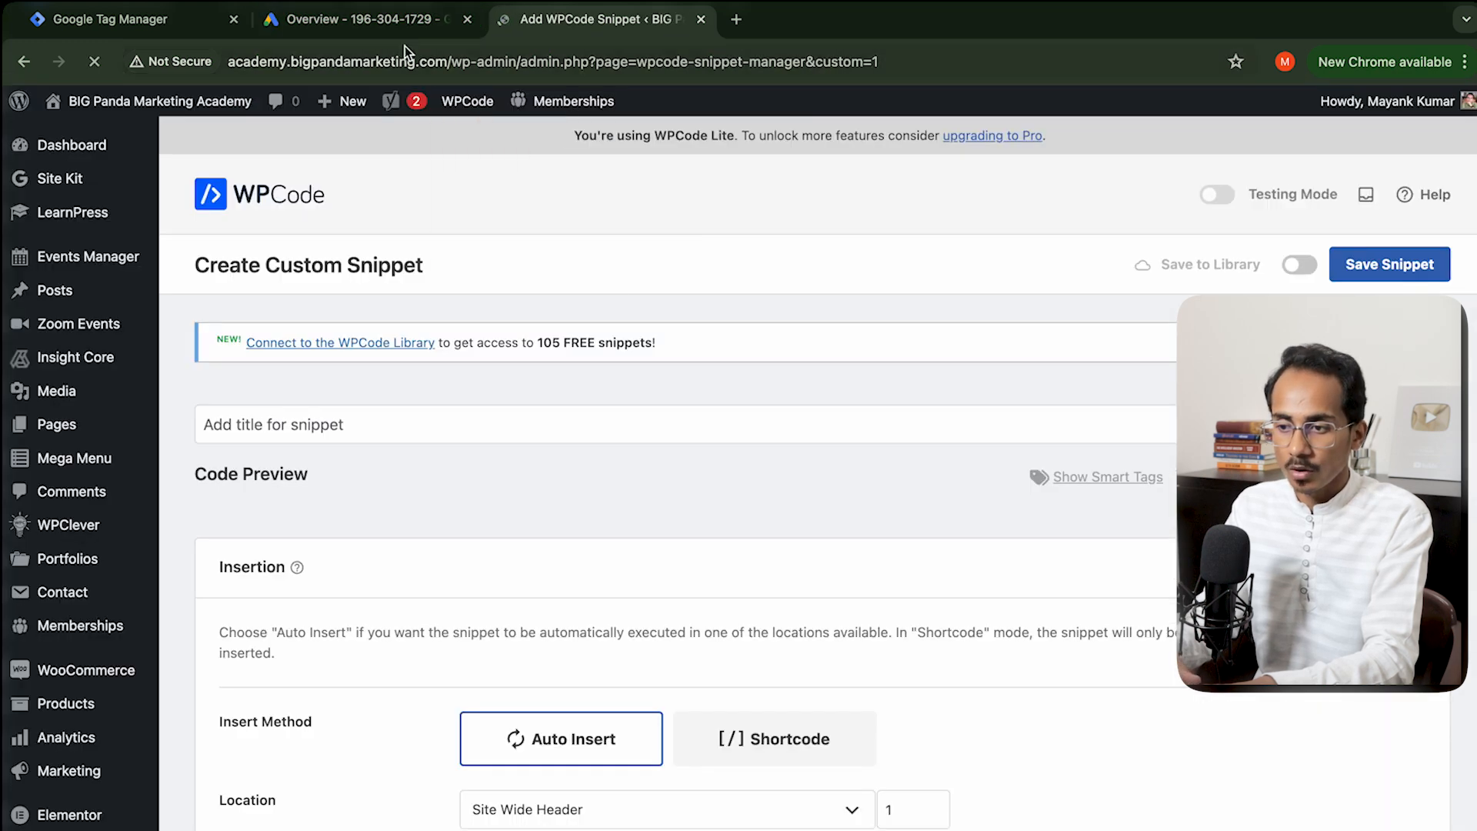
left_click(389, 25)
left_click(92, 22)
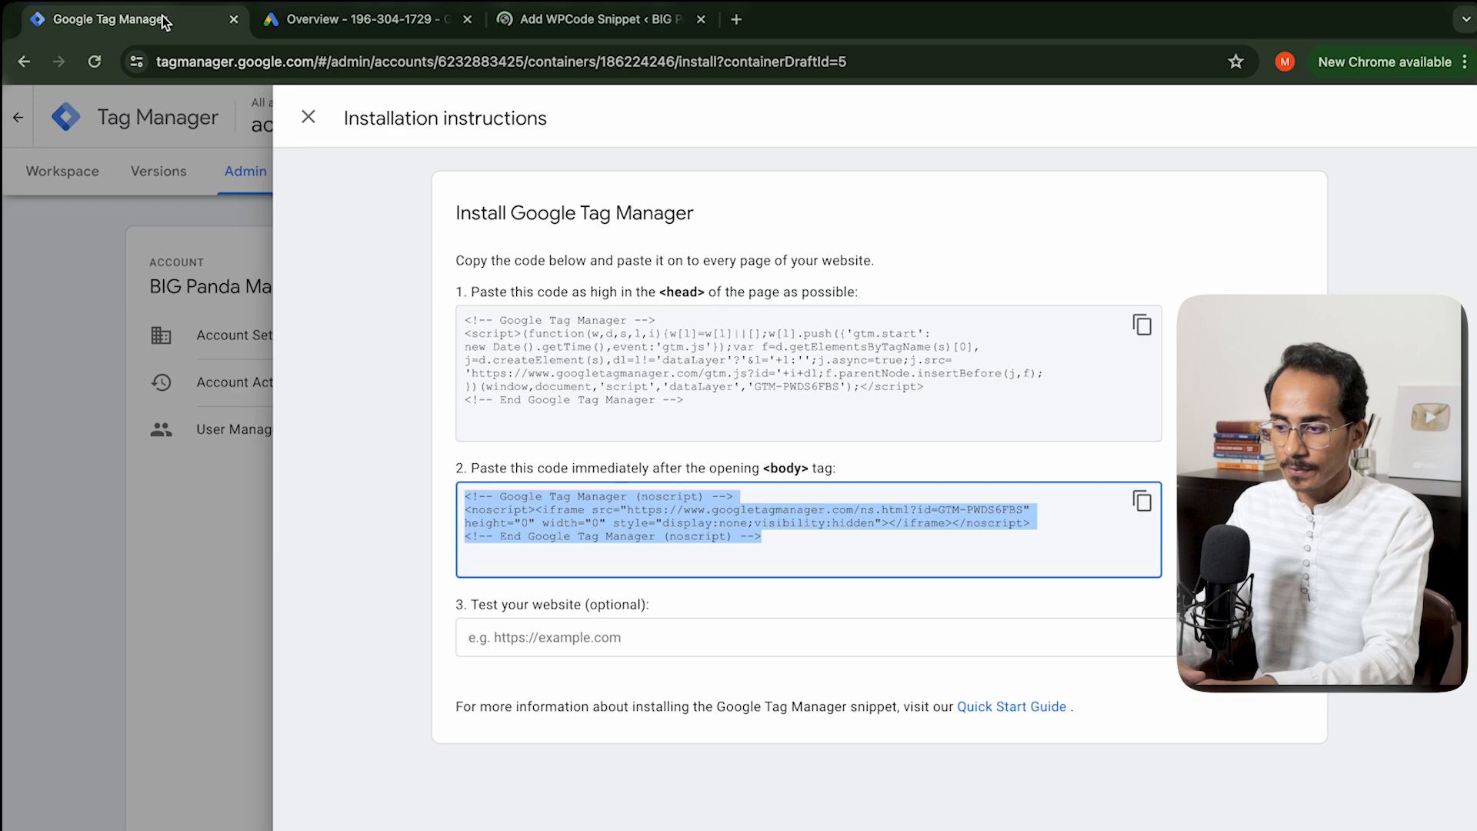
left_click(1100, 327)
left_click(1142, 325)
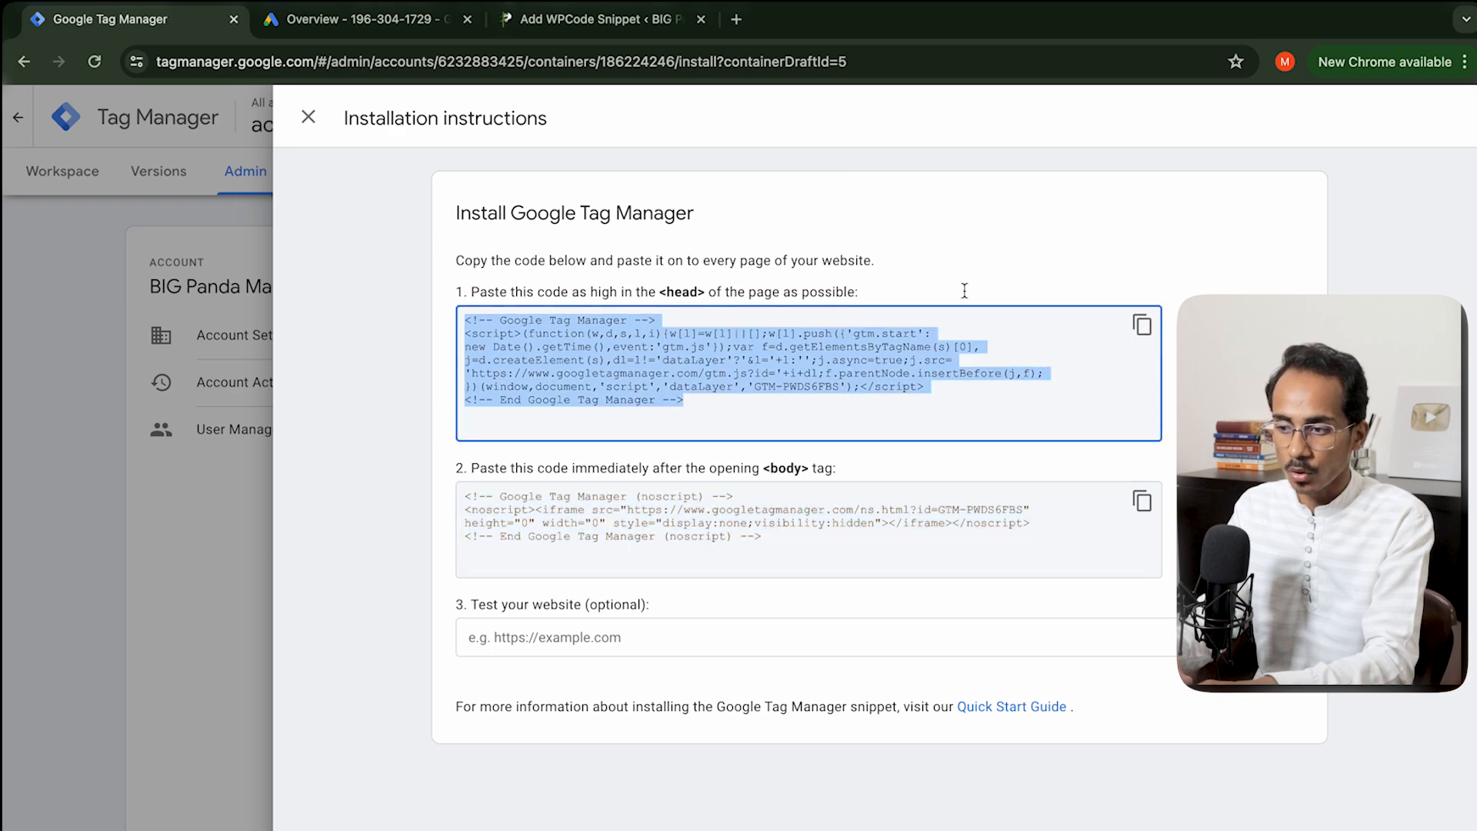
left_click(598, 16)
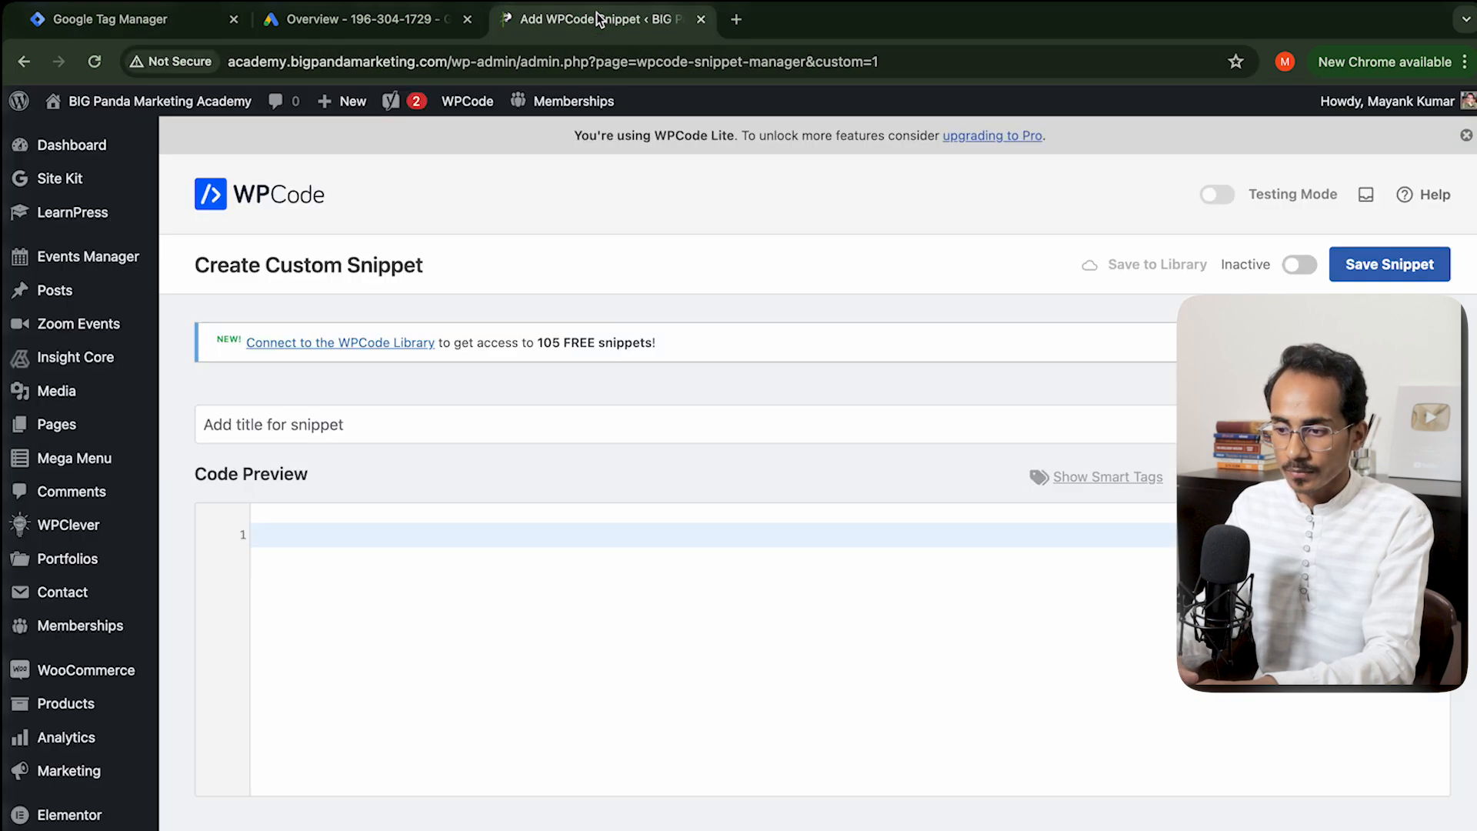
scroll(521, 596, "down", 1)
key("super+v")
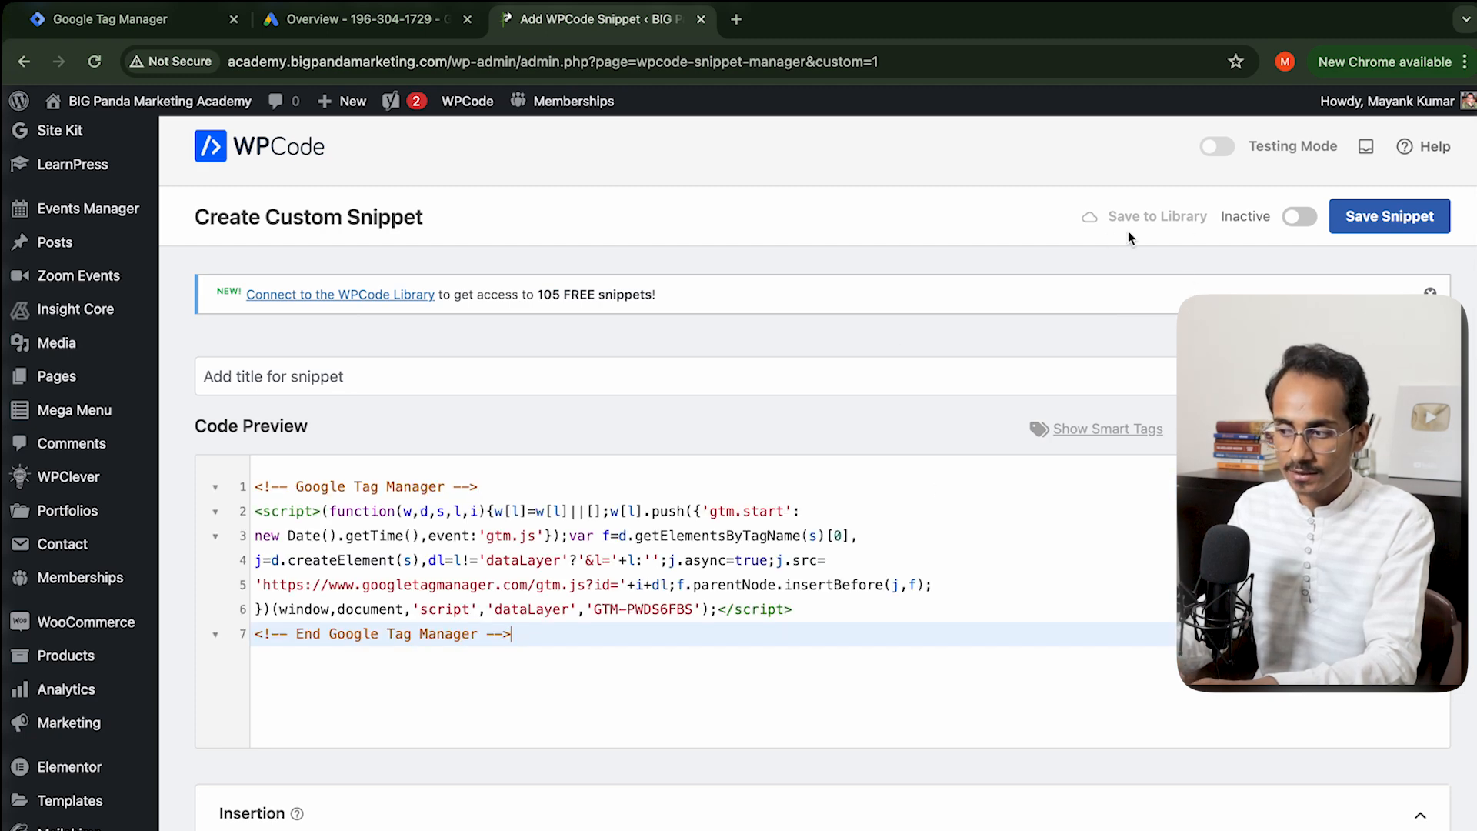
Step: Activate the head code snippet and title it GTM - Head
left_click(1300, 220)
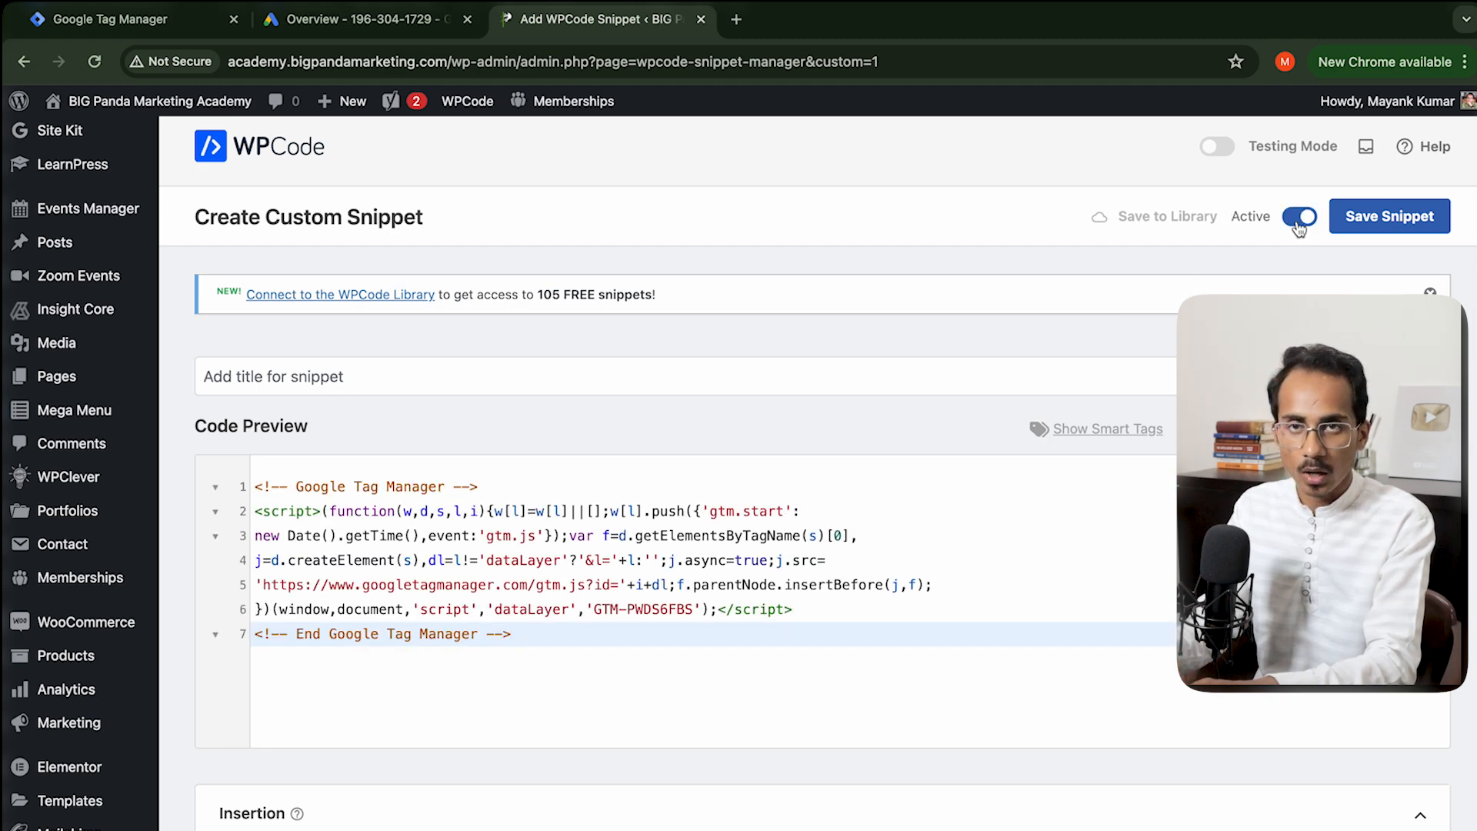
left_click(309, 384)
type("G")
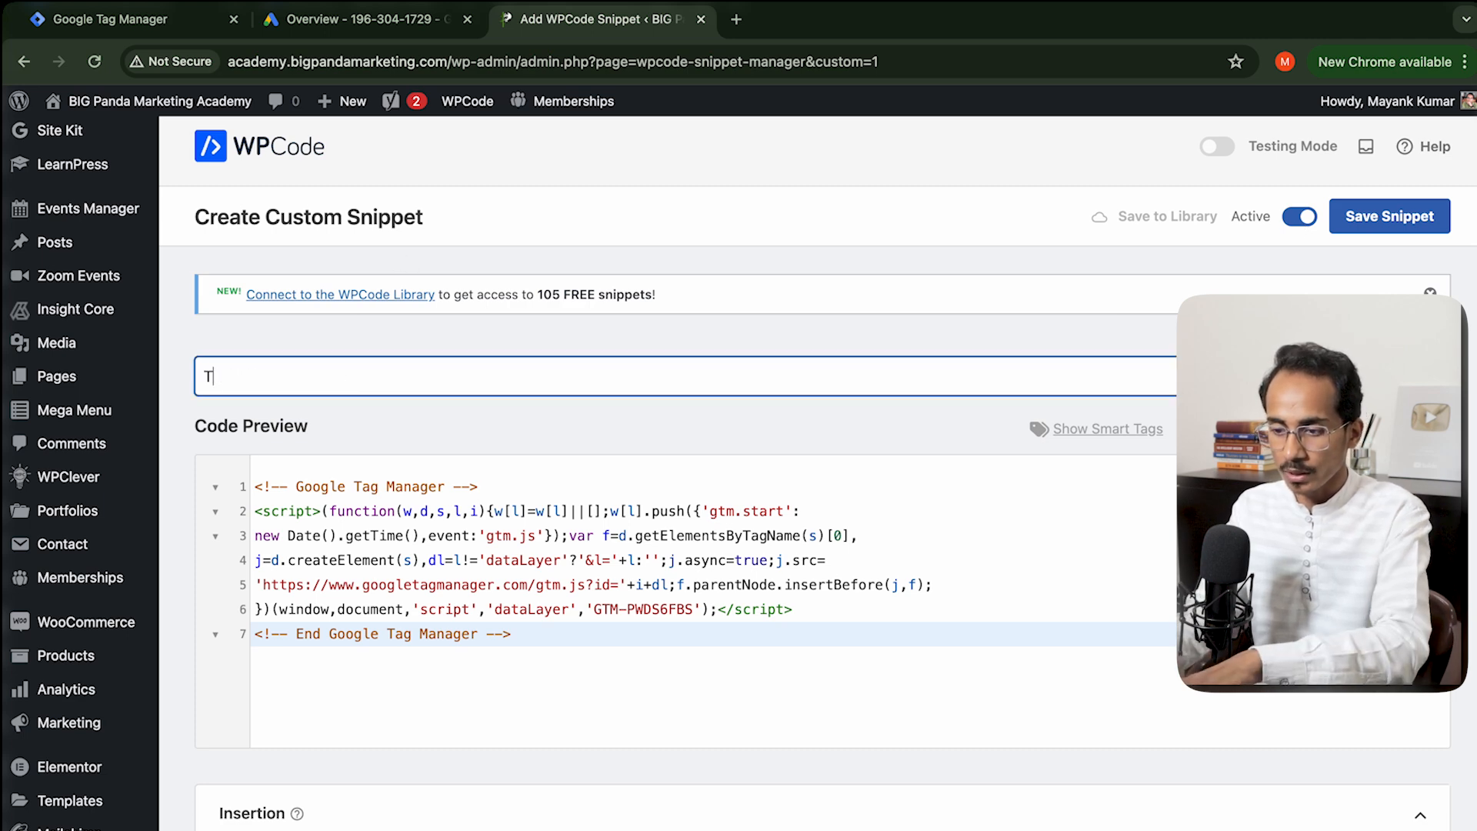
type("TM - Head")
Step: Check the insertion location options, keep Site Wide Header for the head snippet, and try to save it
scroll(458, 353, "down", 5)
scroll(459, 347, "down", 4)
left_click(620, 442)
scroll(601, 440, "down", 2)
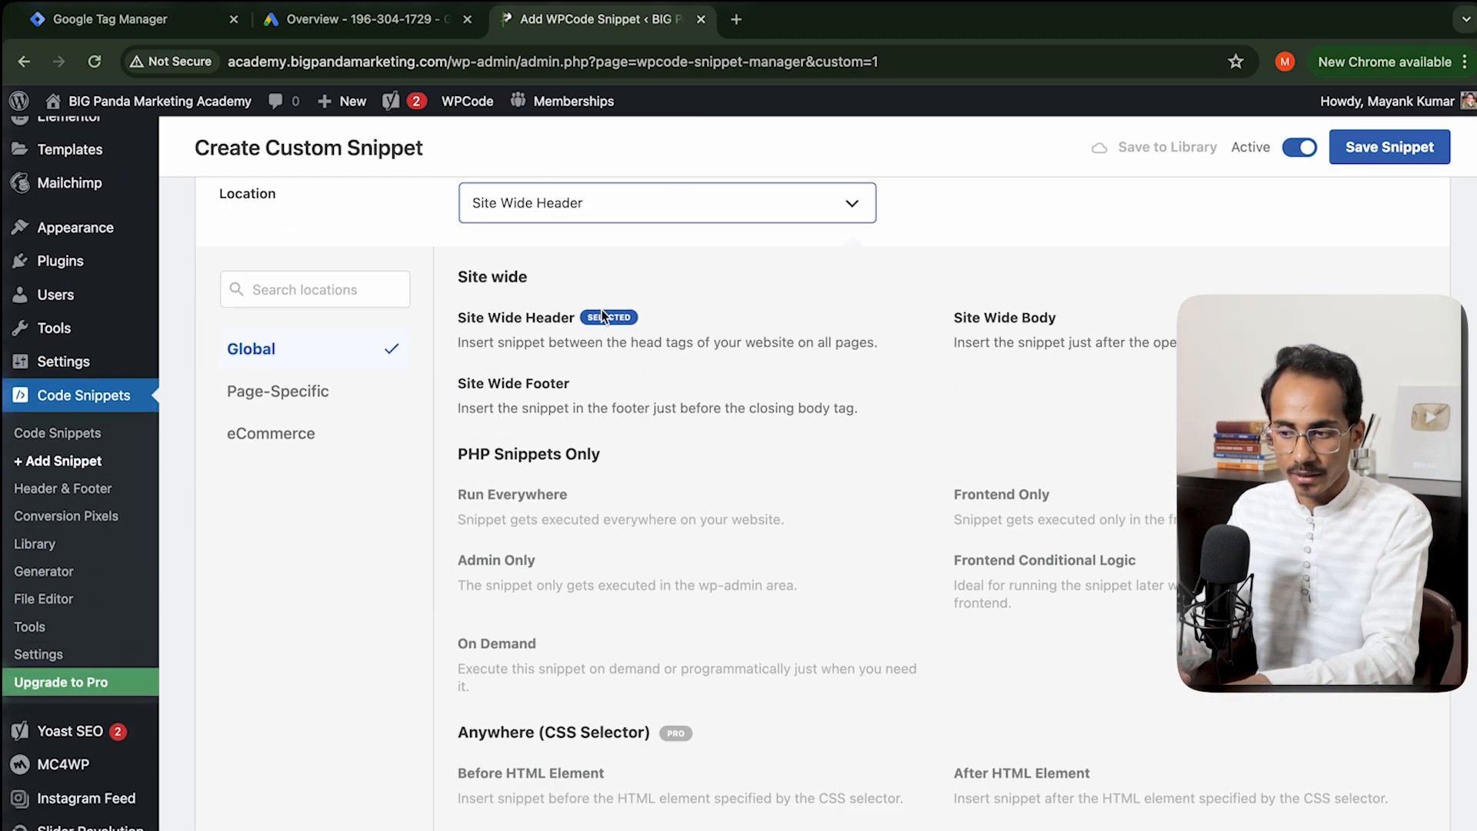
left_click(648, 207)
scroll(626, 371, "down", 12)
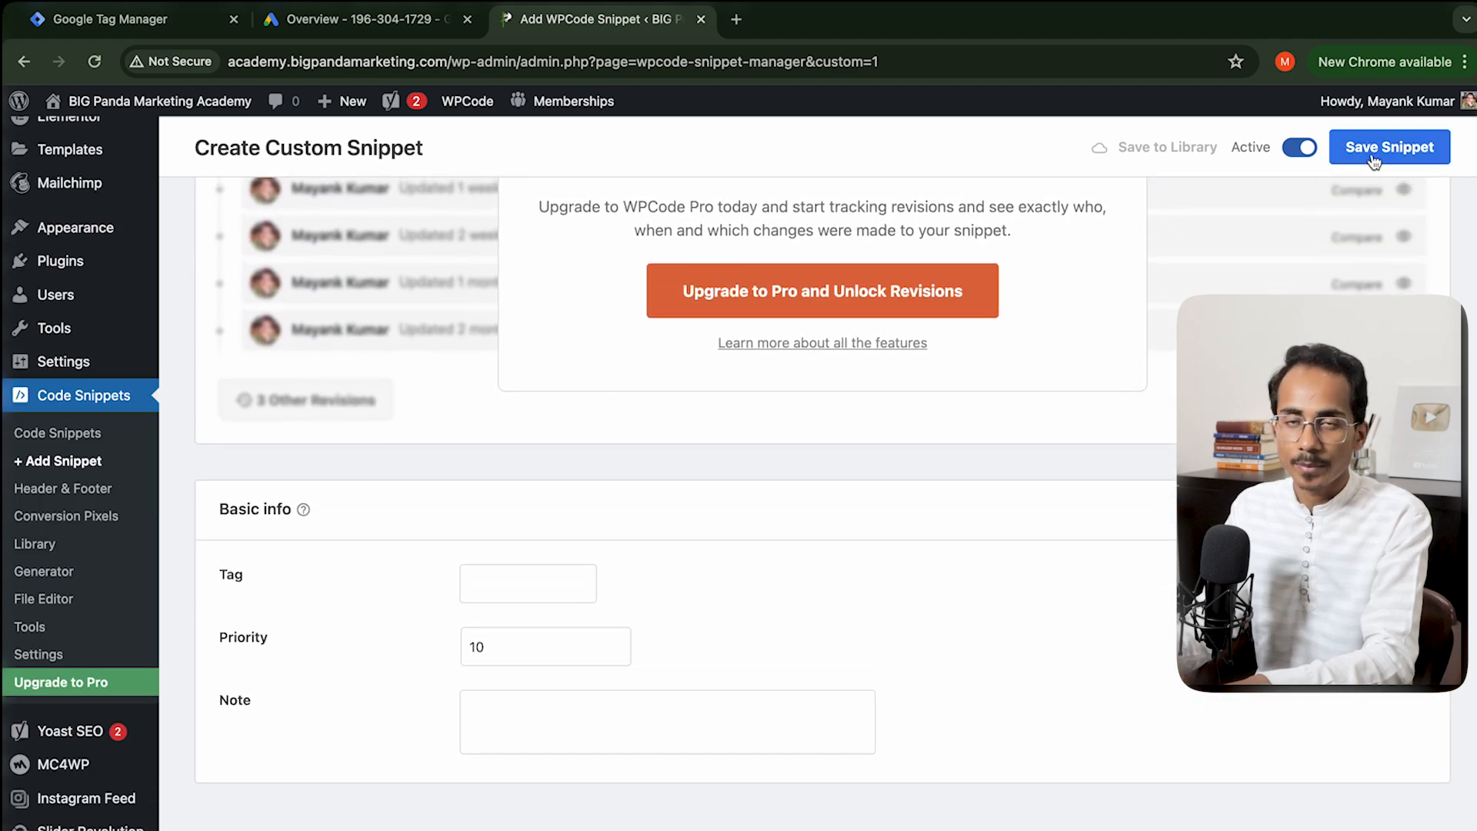
left_click(1374, 158)
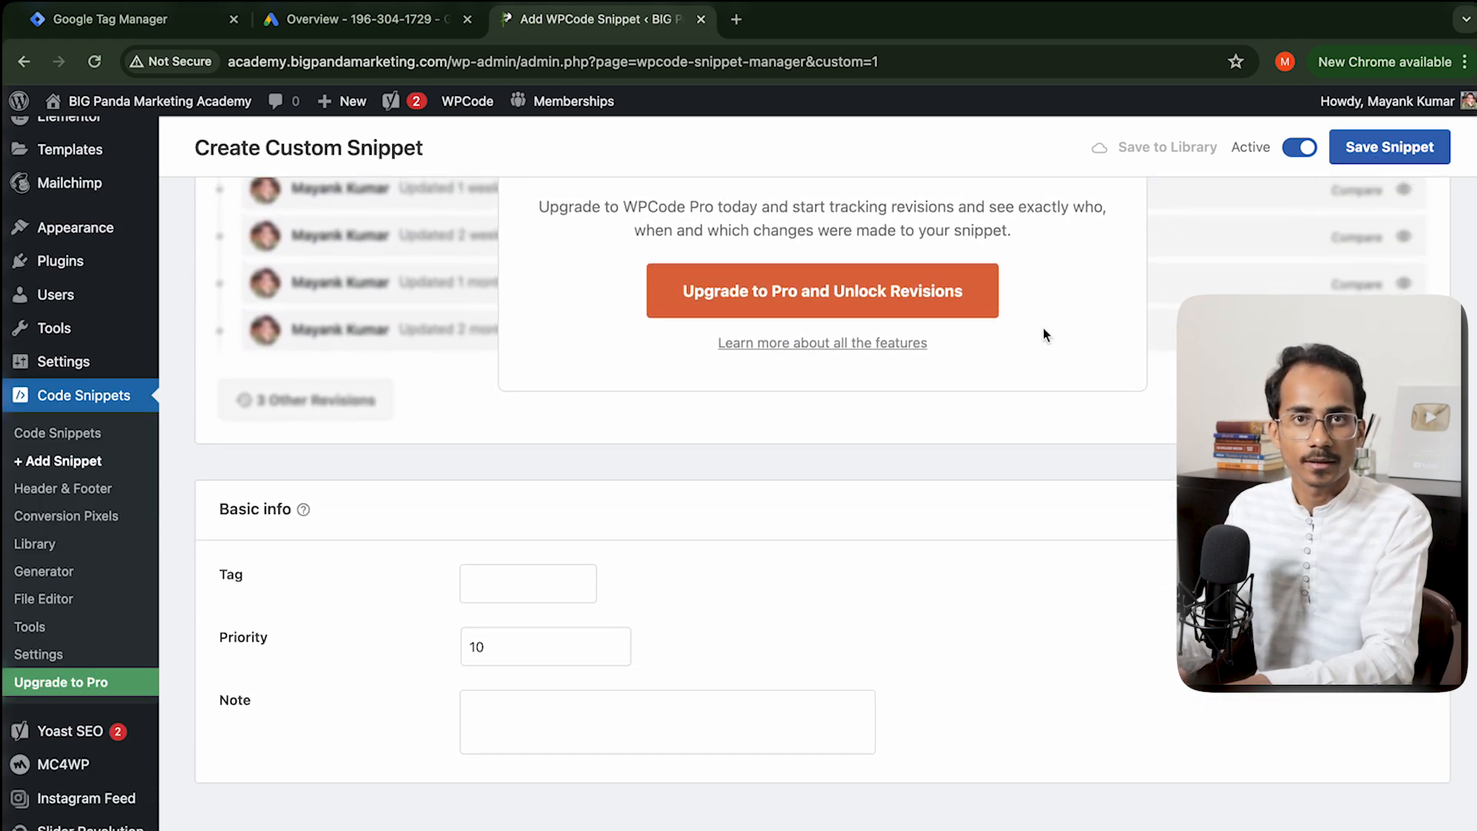
Step: Copy the Google Tag Manager body noscript code and paste it into a new blank custom snippet
scroll(1044, 328, "up", 10)
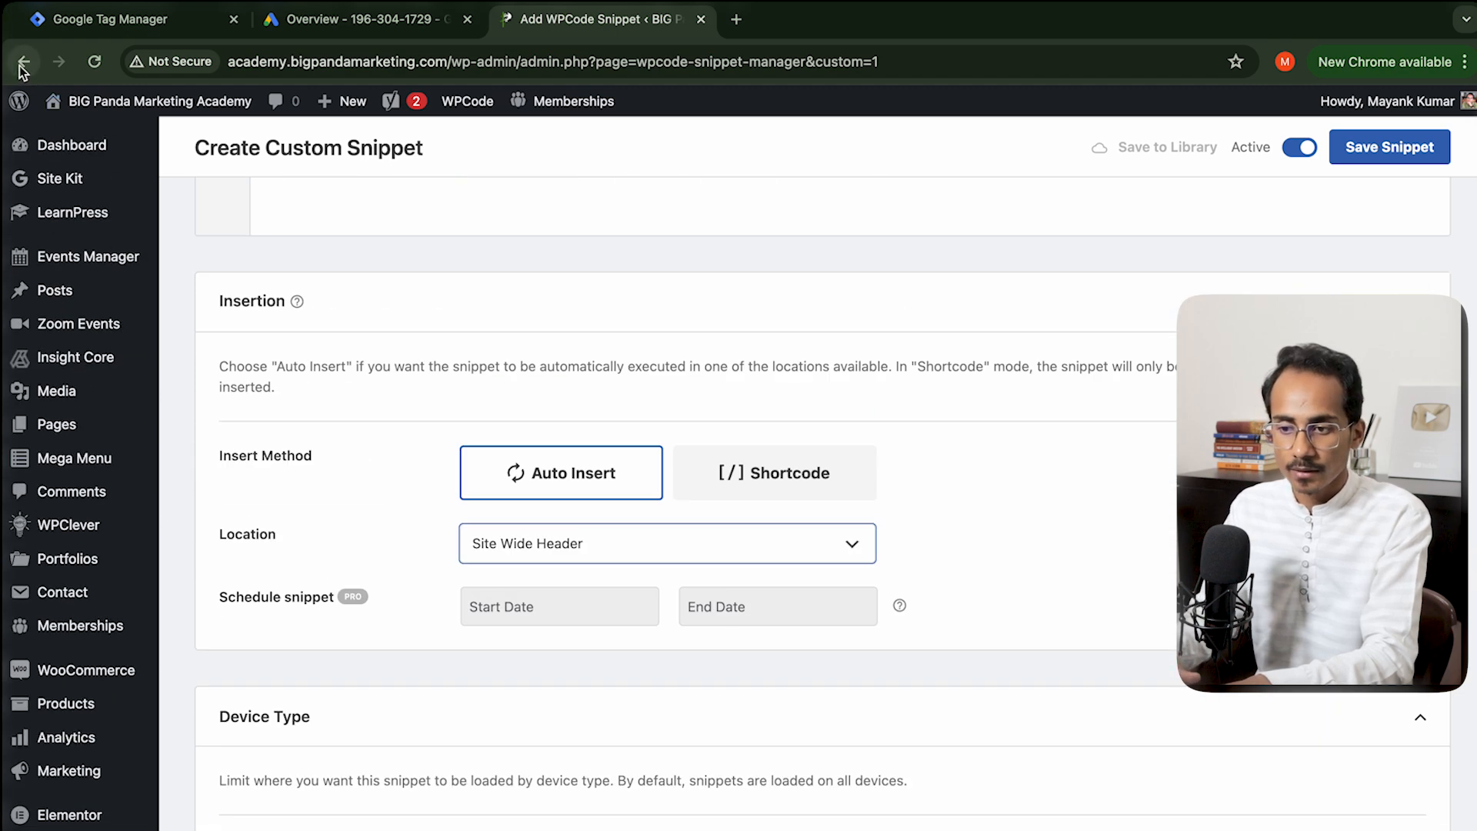
scroll(333, 353, "up", 10)
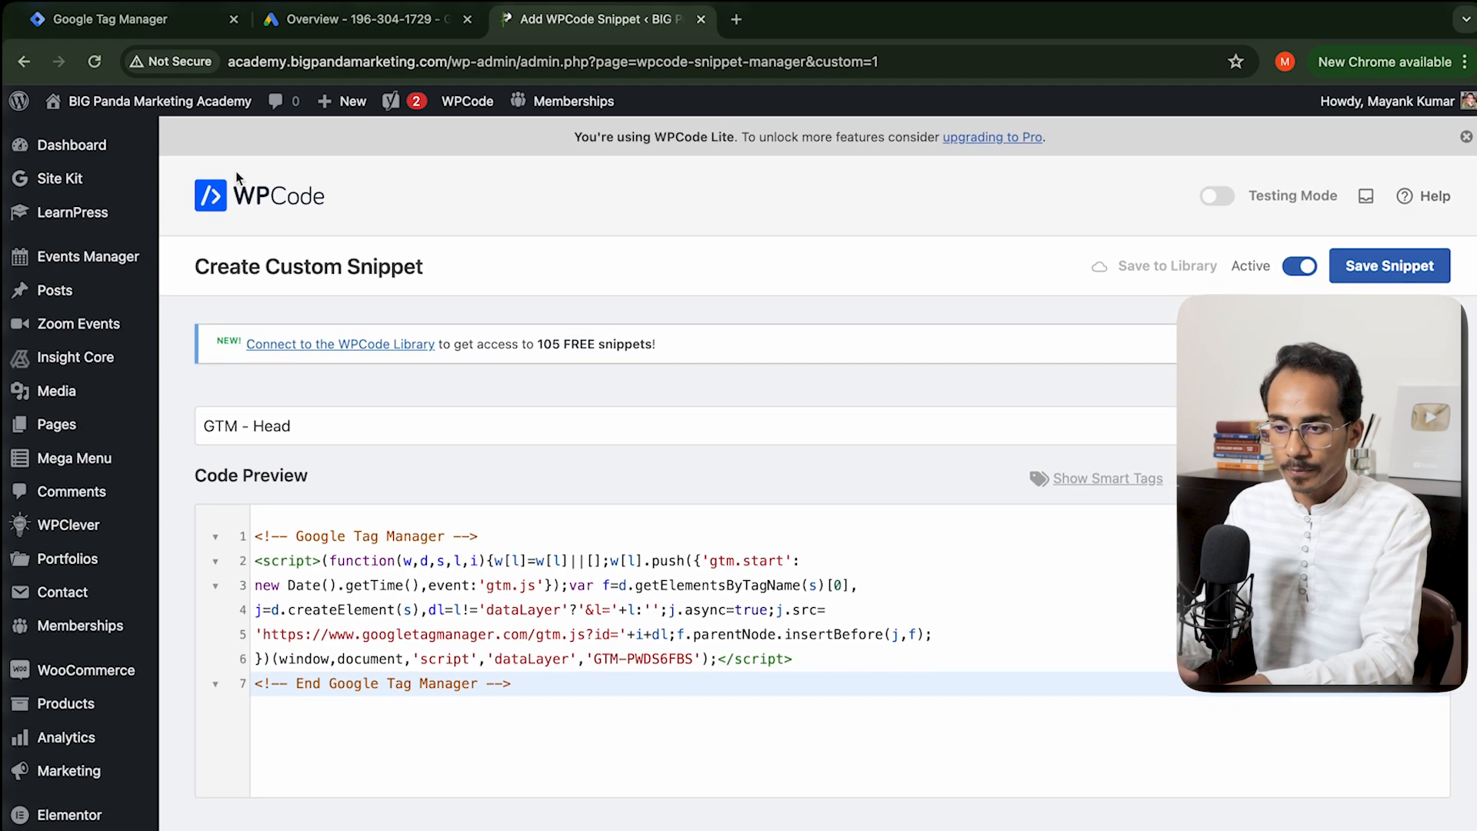
left_click(164, 24)
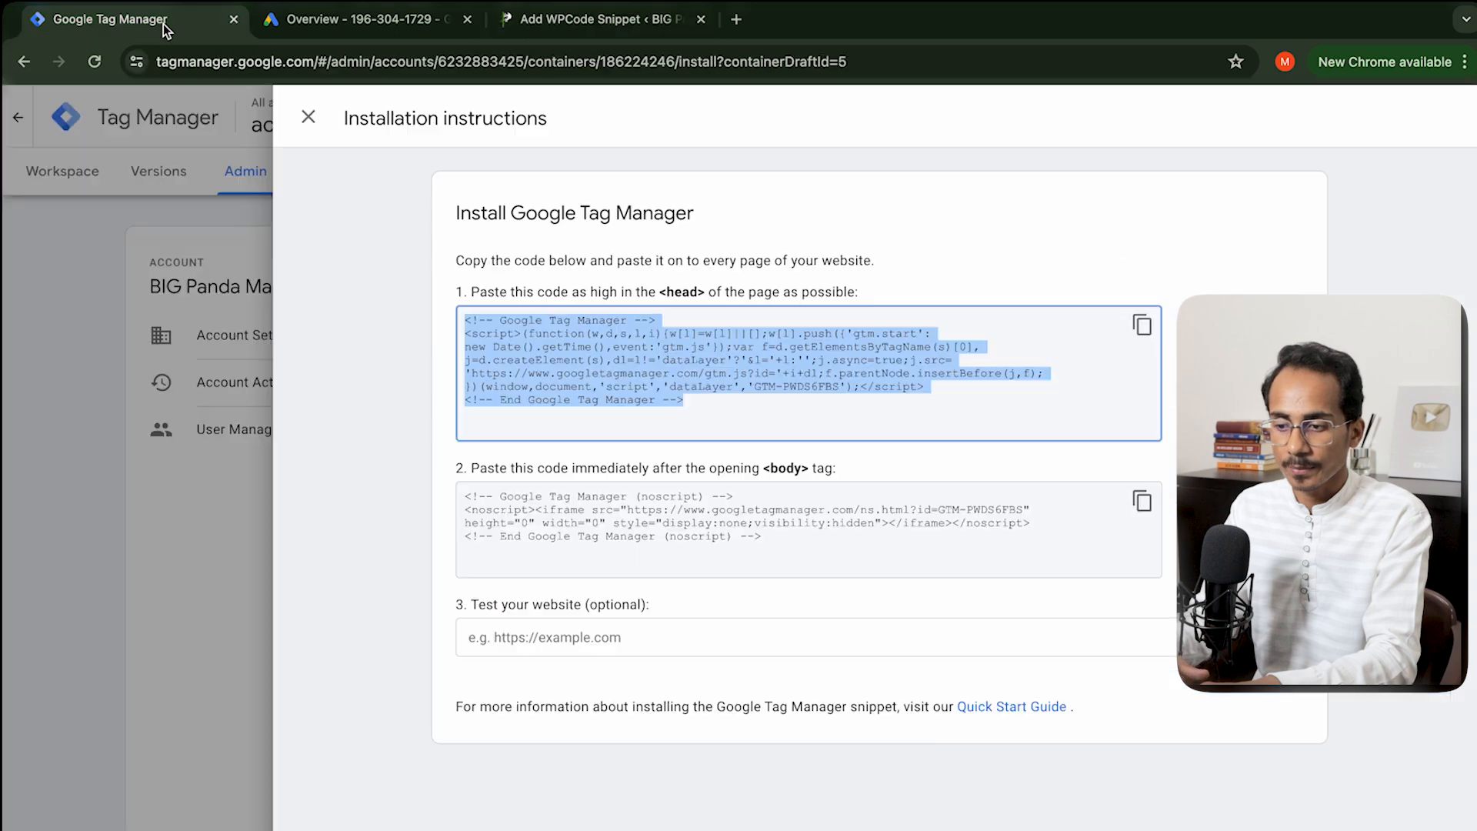
left_click(1153, 511)
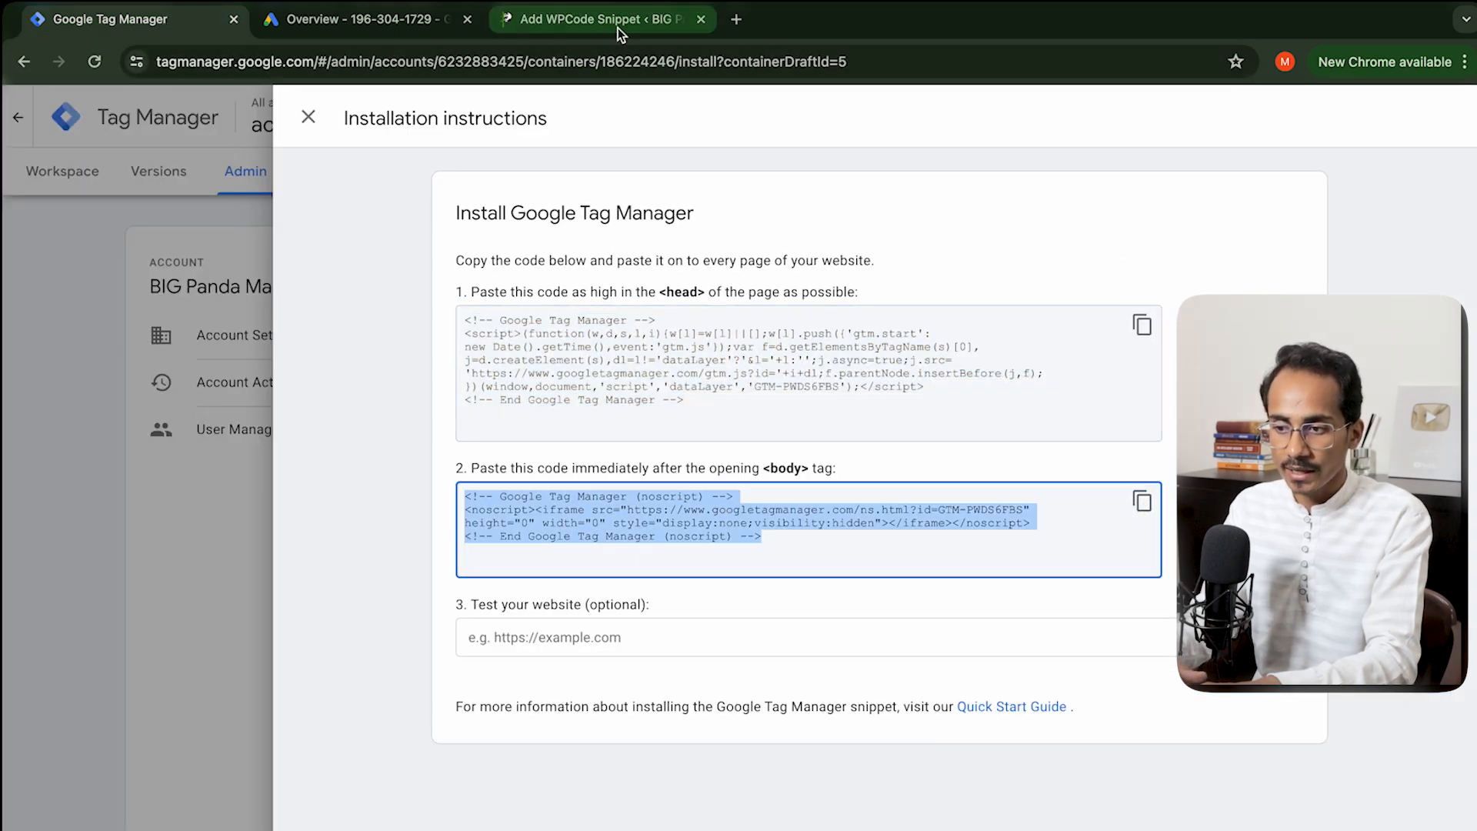
left_click(639, 26)
scroll(197, 267, "up", 10)
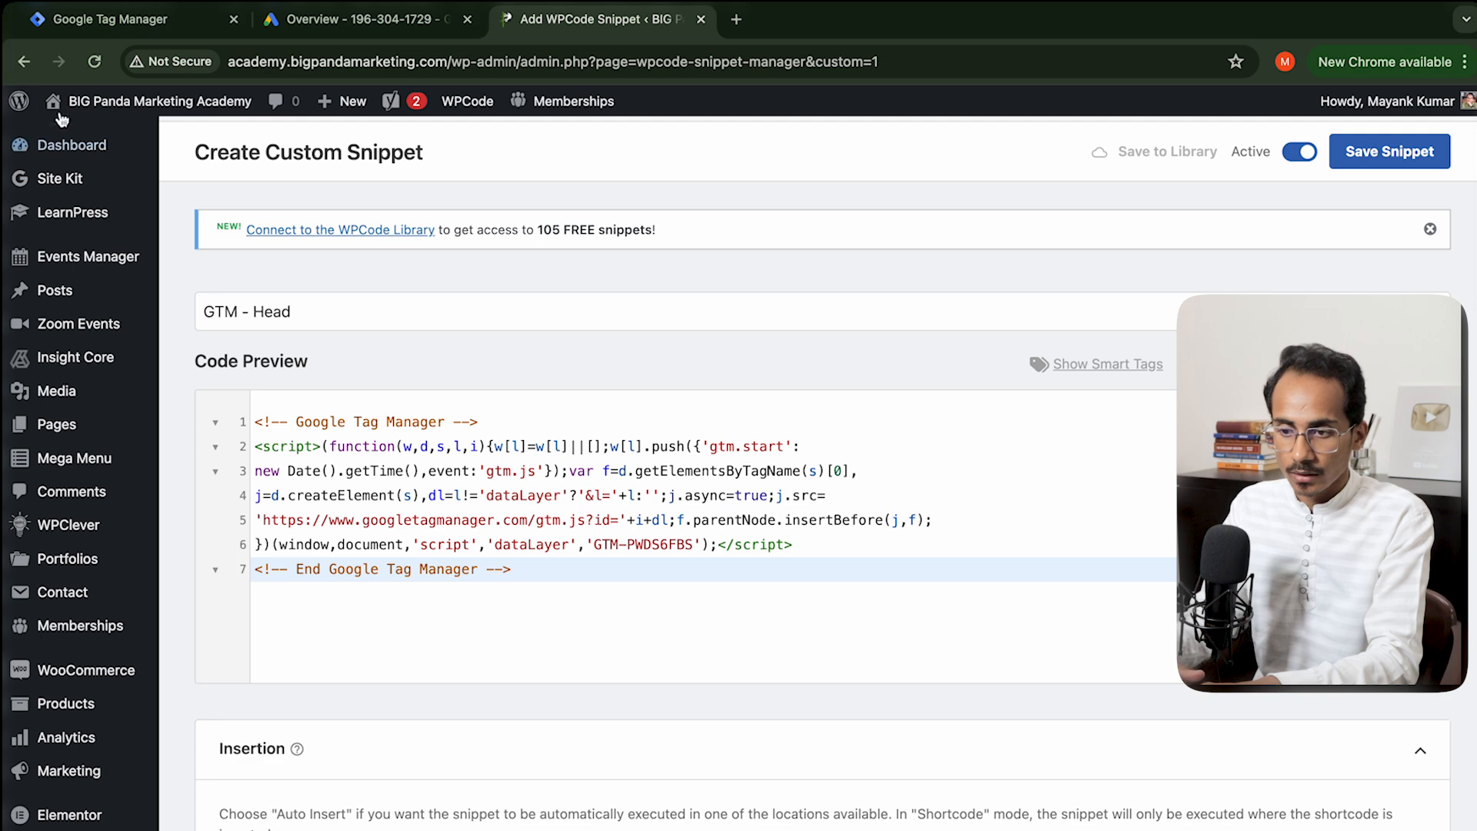
left_click(24, 62)
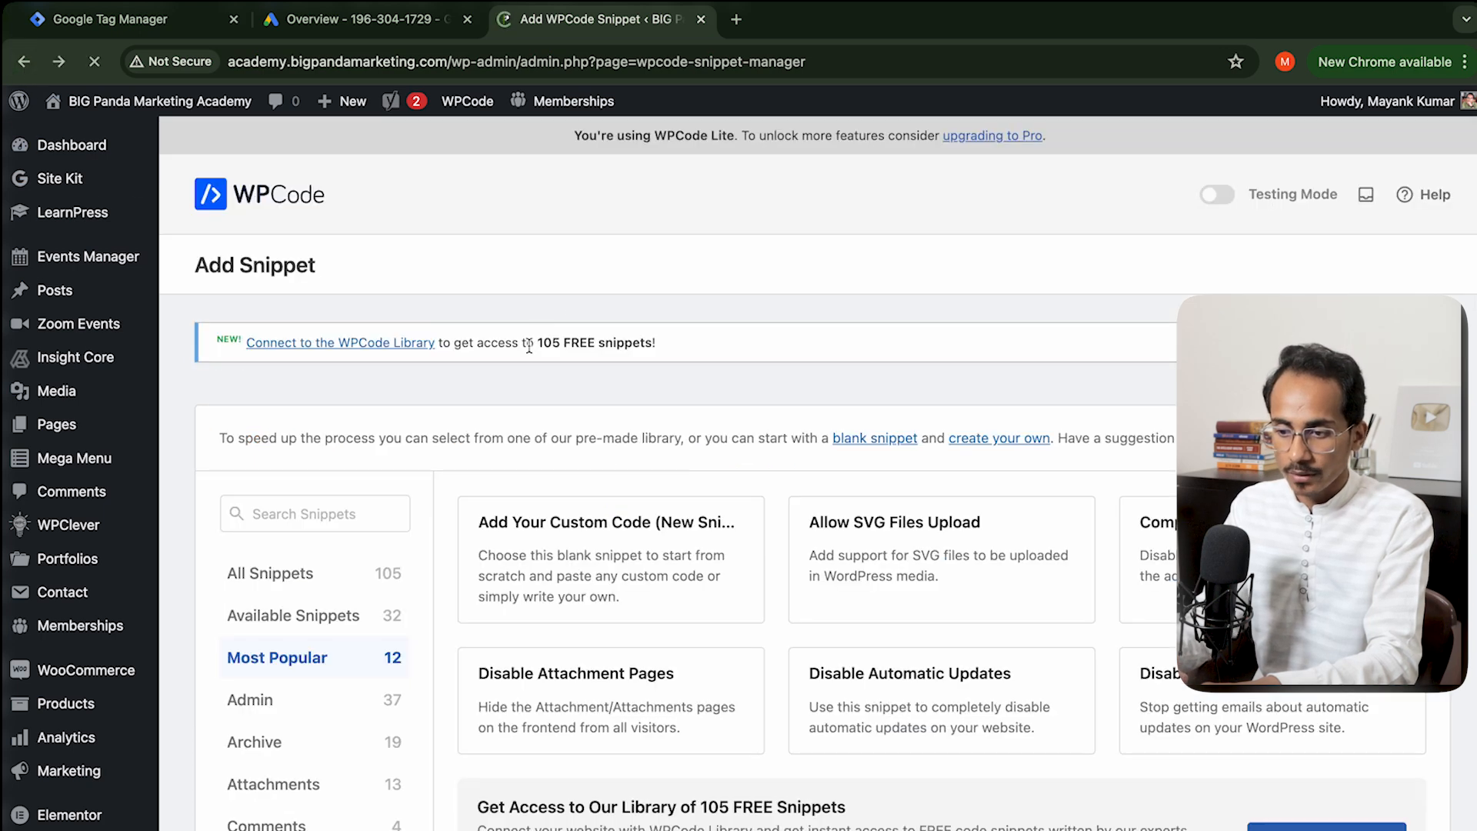
left_click(567, 563)
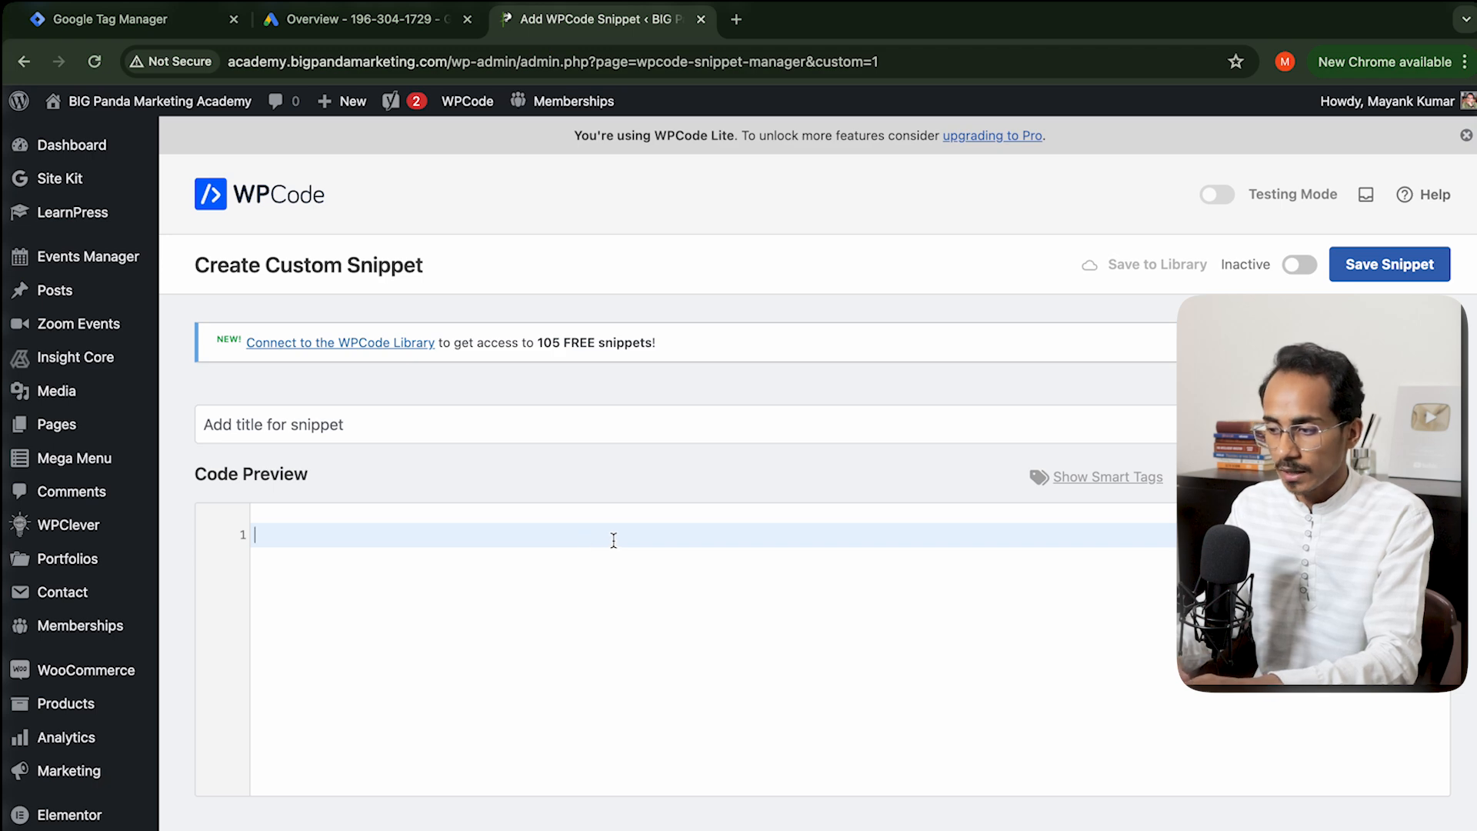
key("super+v")
Step: Title the noscript snippet GTM - Body Tag and set its insertion location to Site Wide Body
scroll(521, 516, "down", 3)
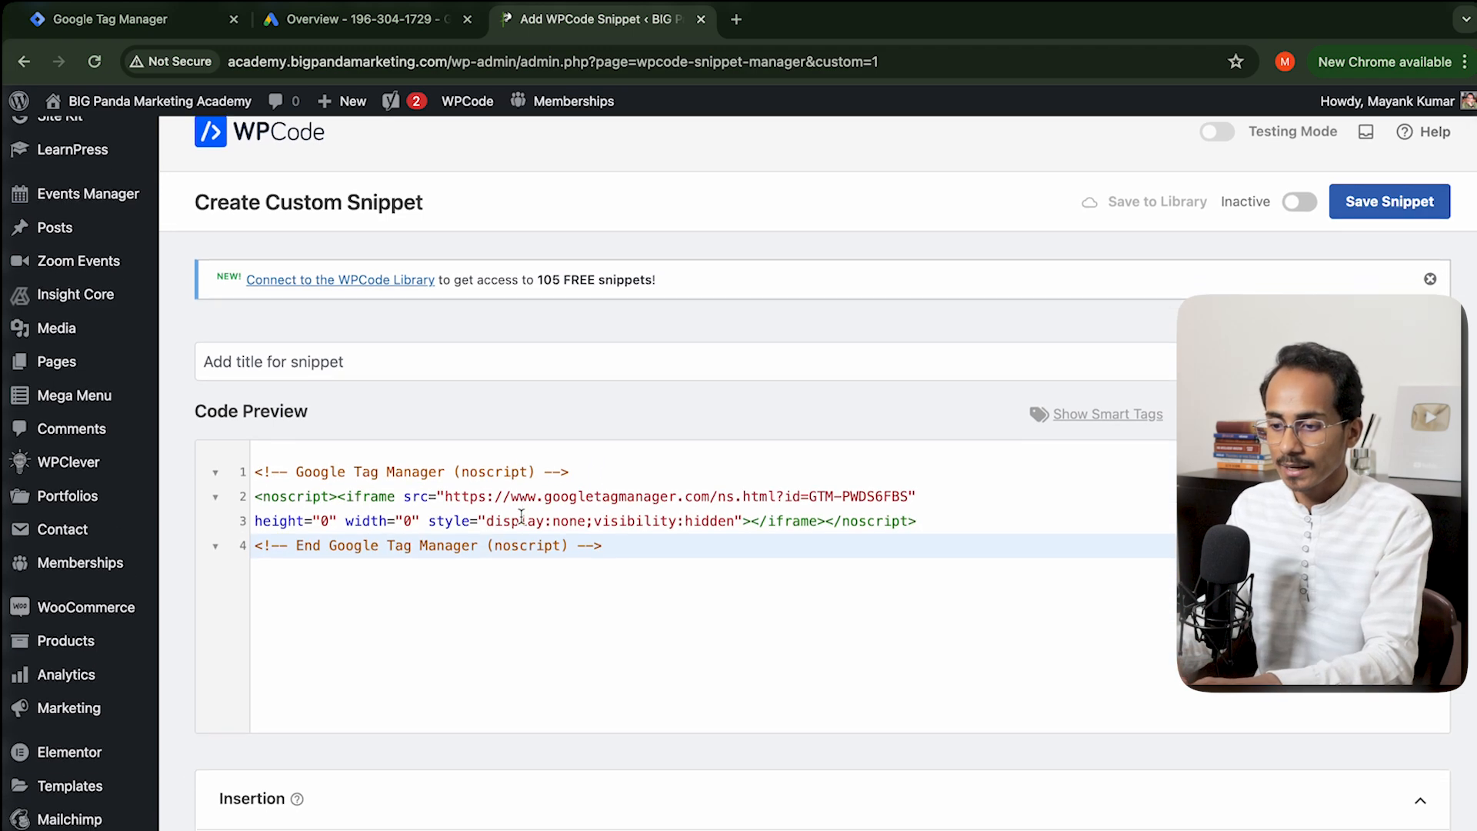
left_click(377, 289)
type("GTM - Body Tag")
scroll(424, 376, "down", 10)
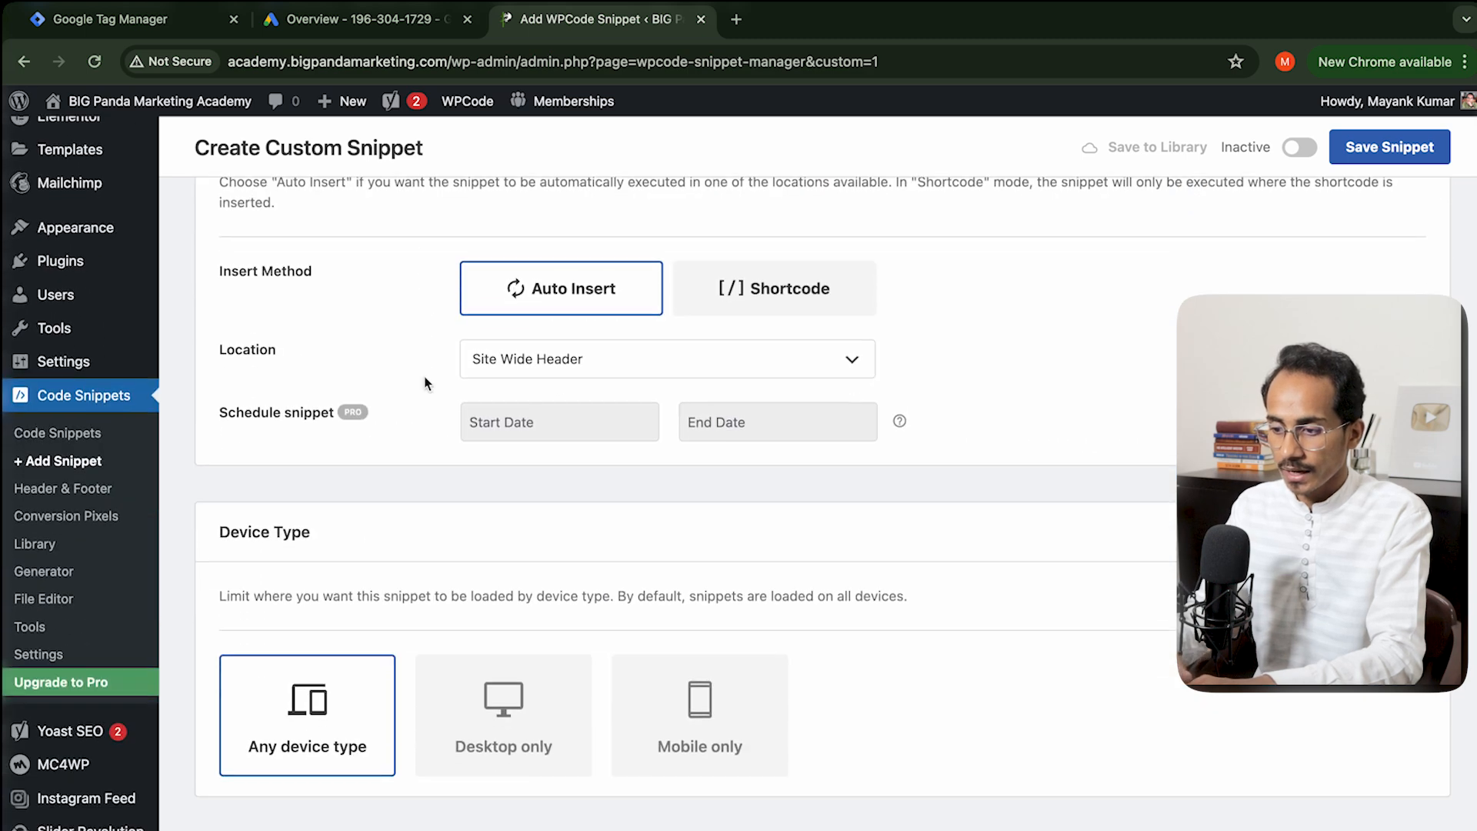
left_click(646, 296)
scroll(641, 287, "down", 2)
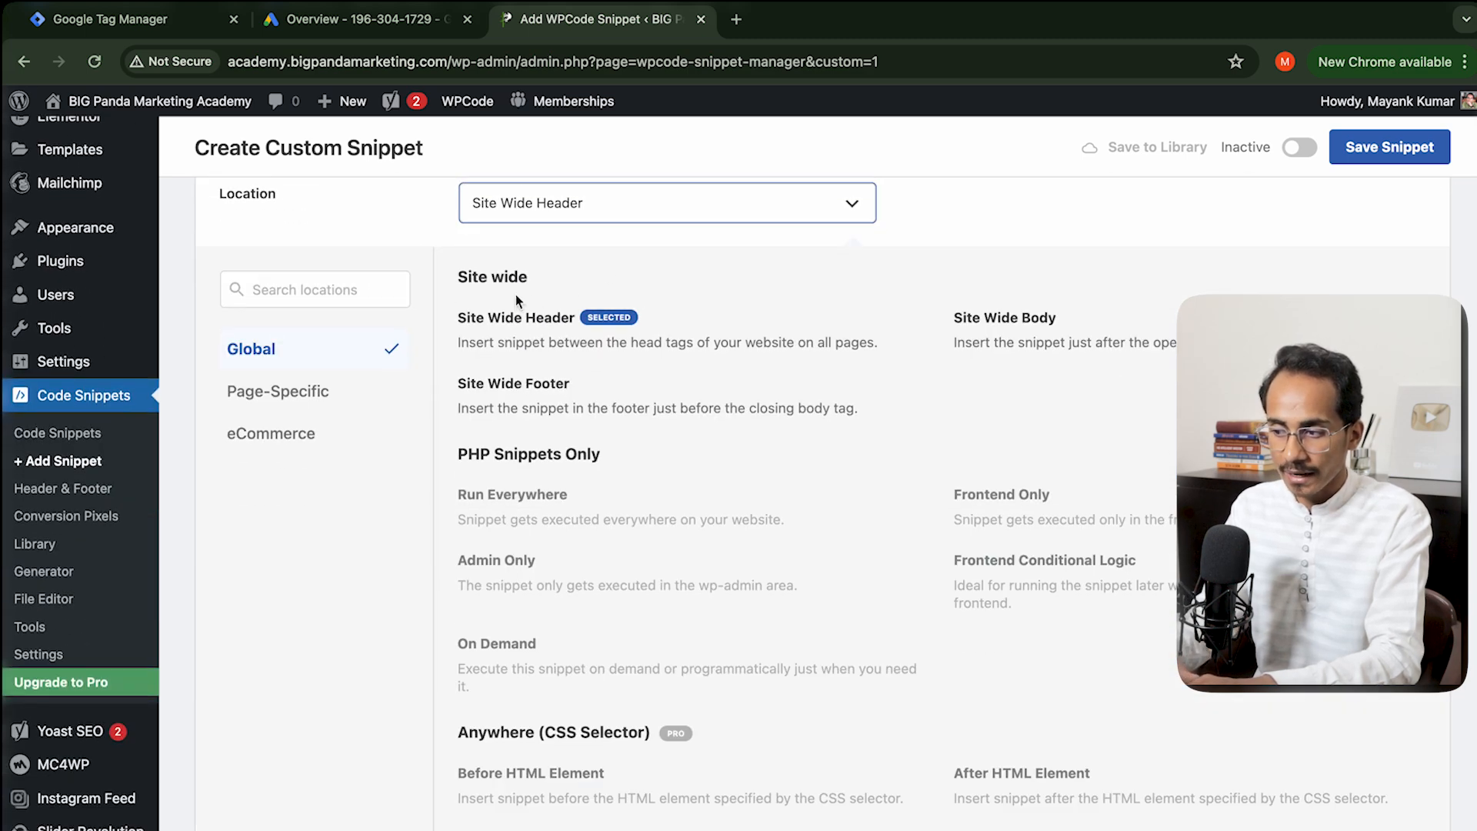
left_click(1005, 318)
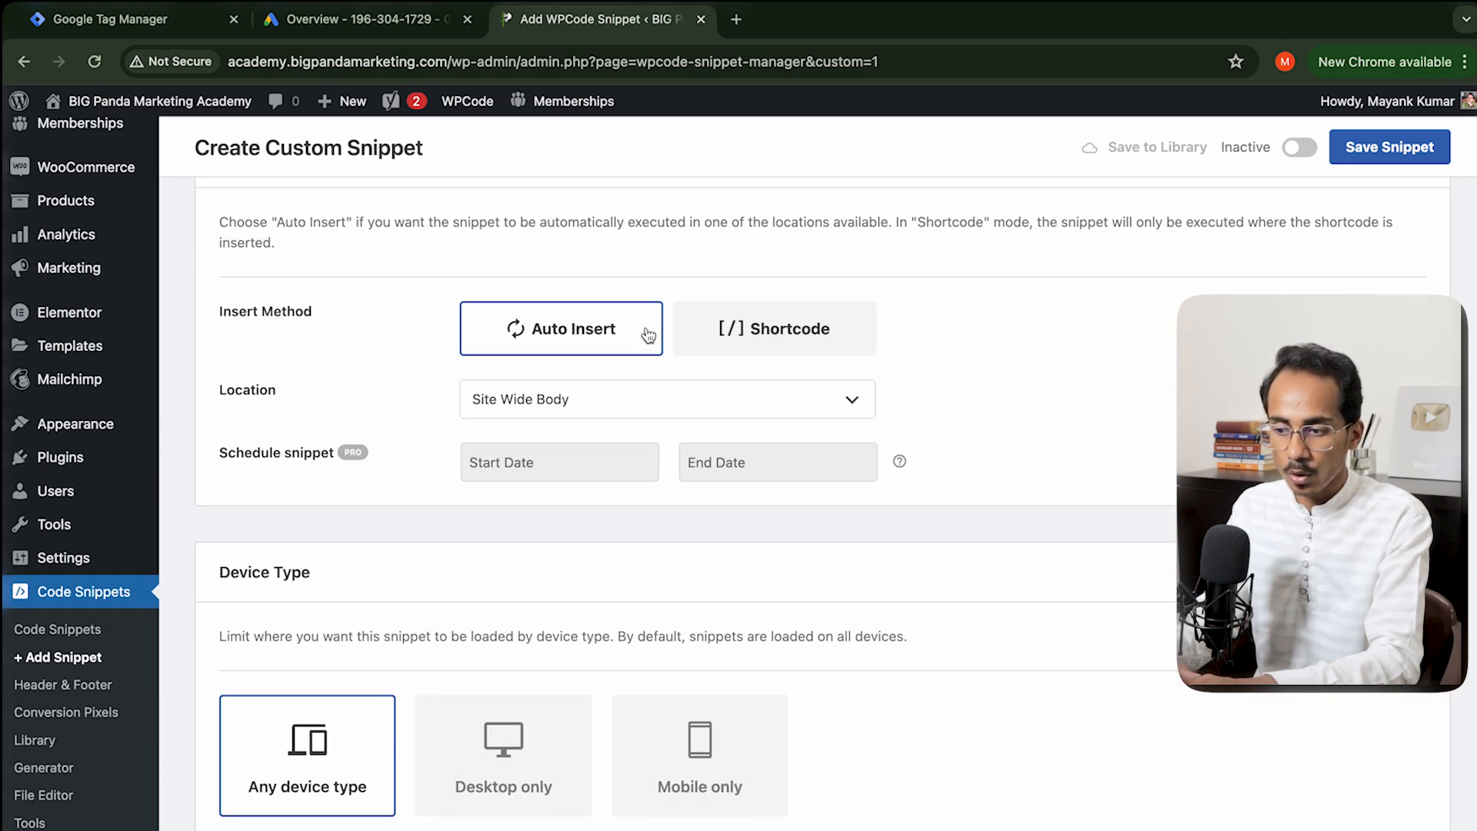
scroll(1188, 163, "up", 5)
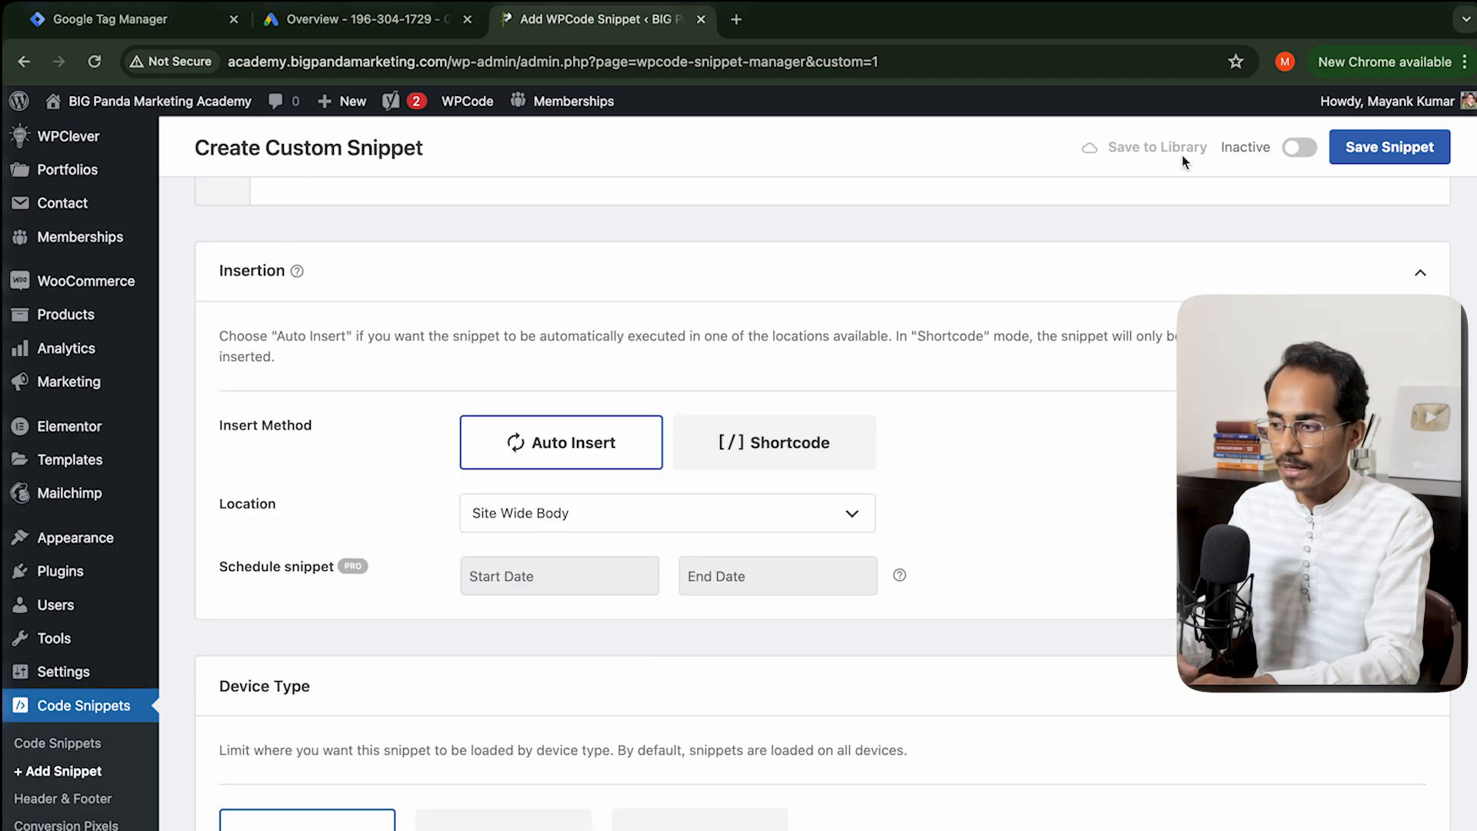
Step: Activate the GTM body snippet and open the academy.bigpandamarketing.com workspace in Google Tag Manager
left_click(1301, 150)
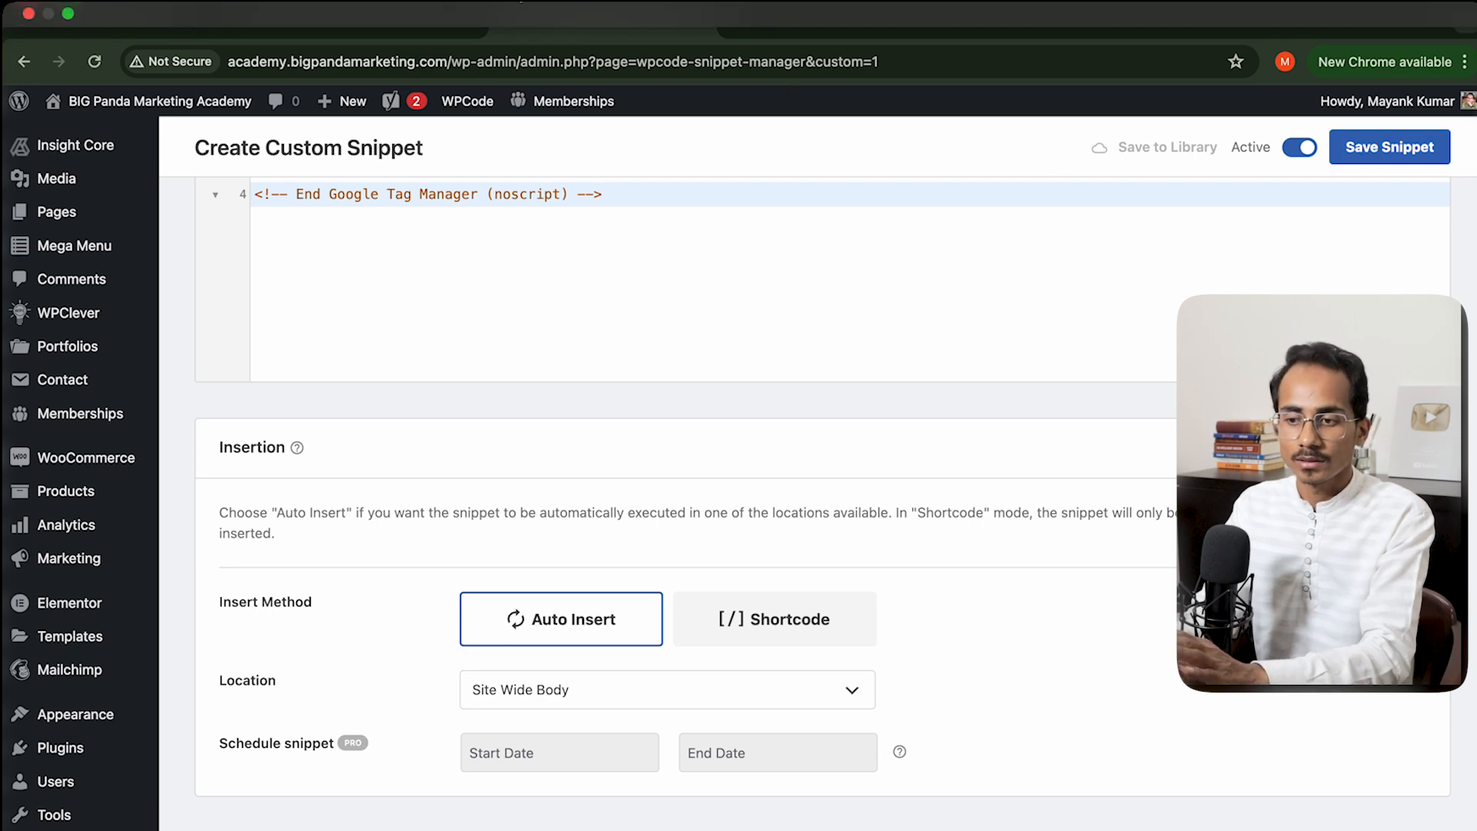
left_click(142, 27)
left_click(315, 117)
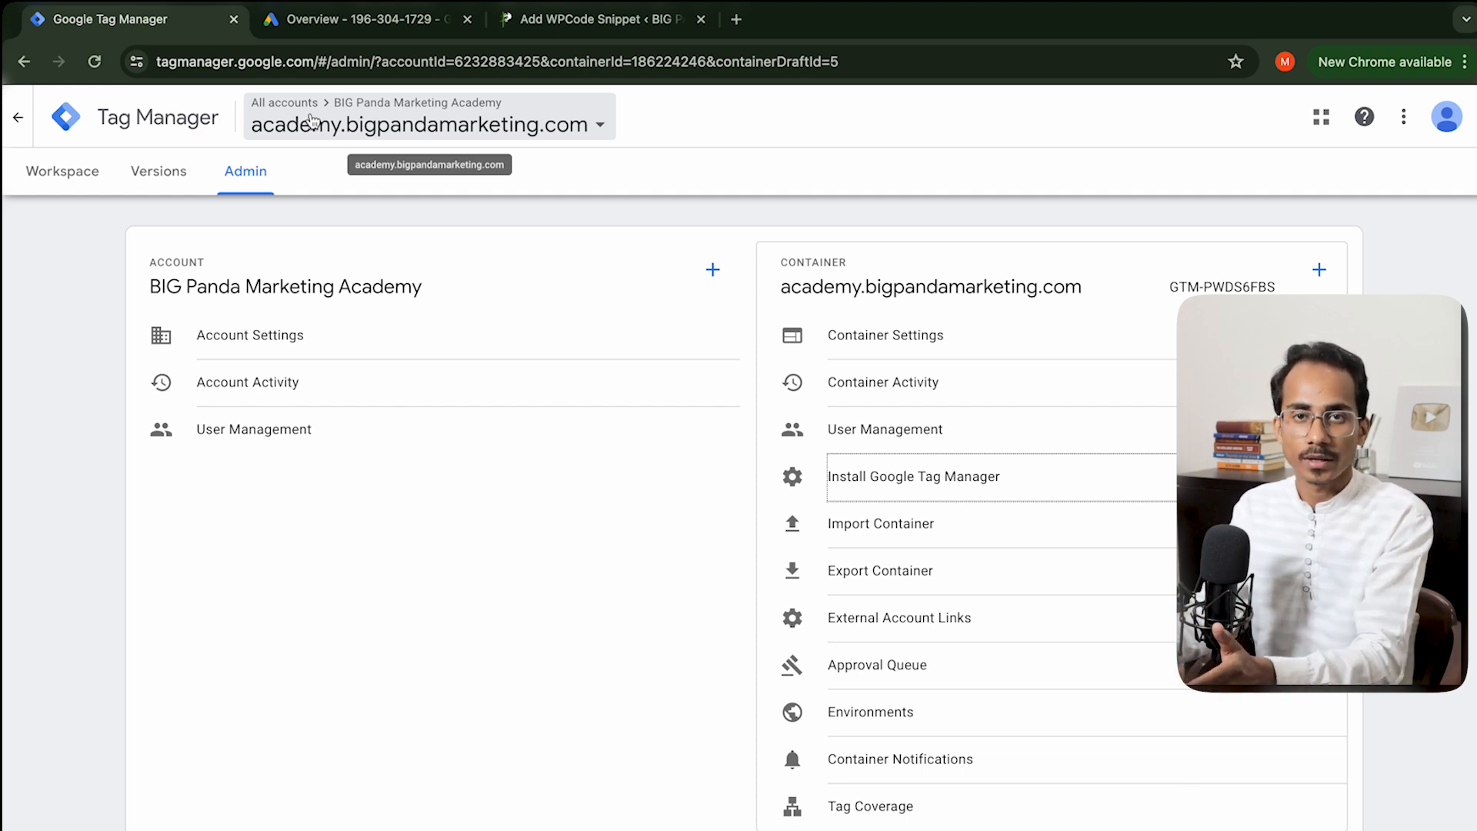
left_click(57, 170)
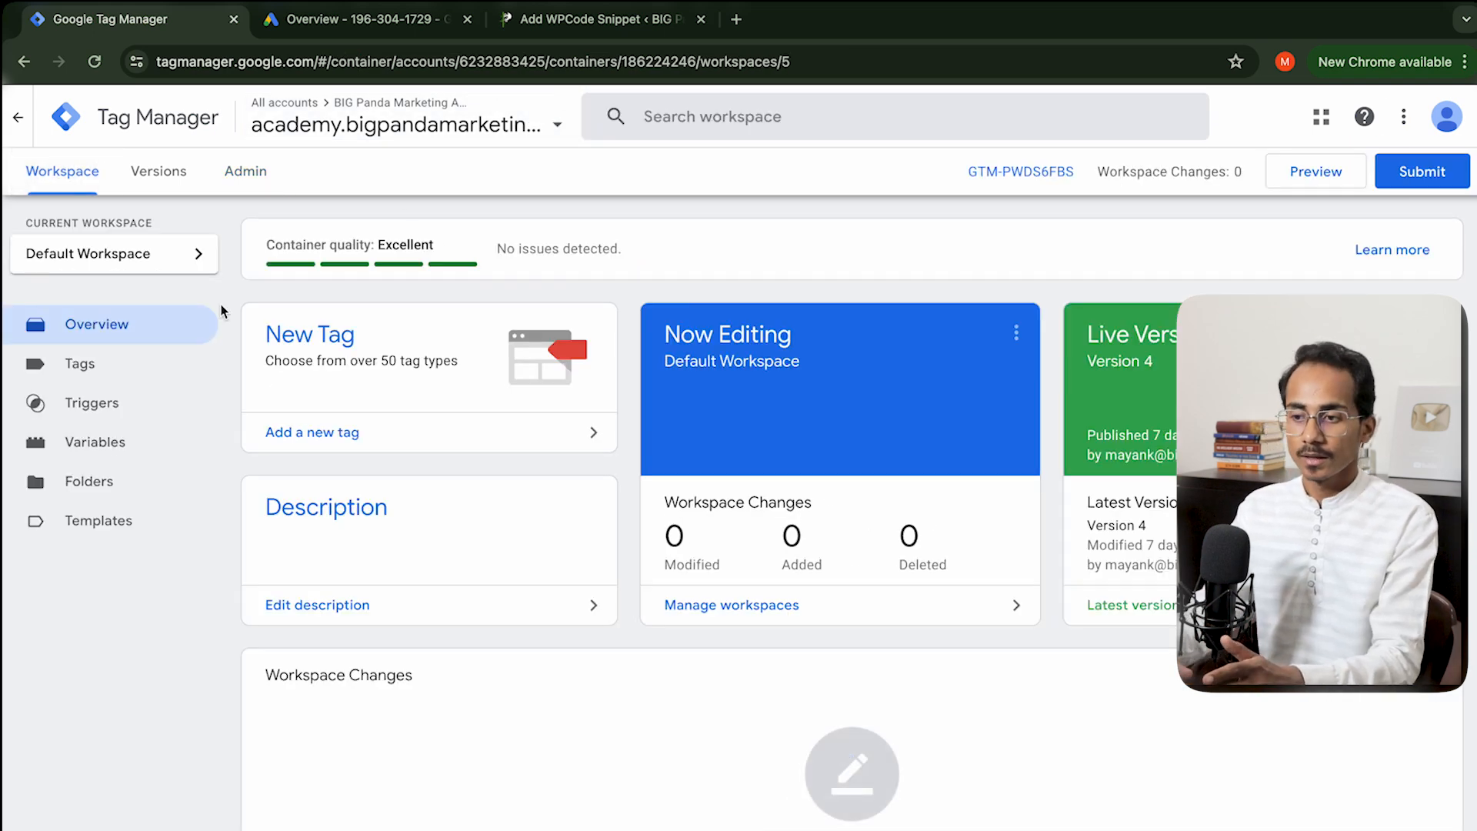
Step: Open the academy website's digital-marketing-course page and check its Enrol Now button
left_click(563, 23)
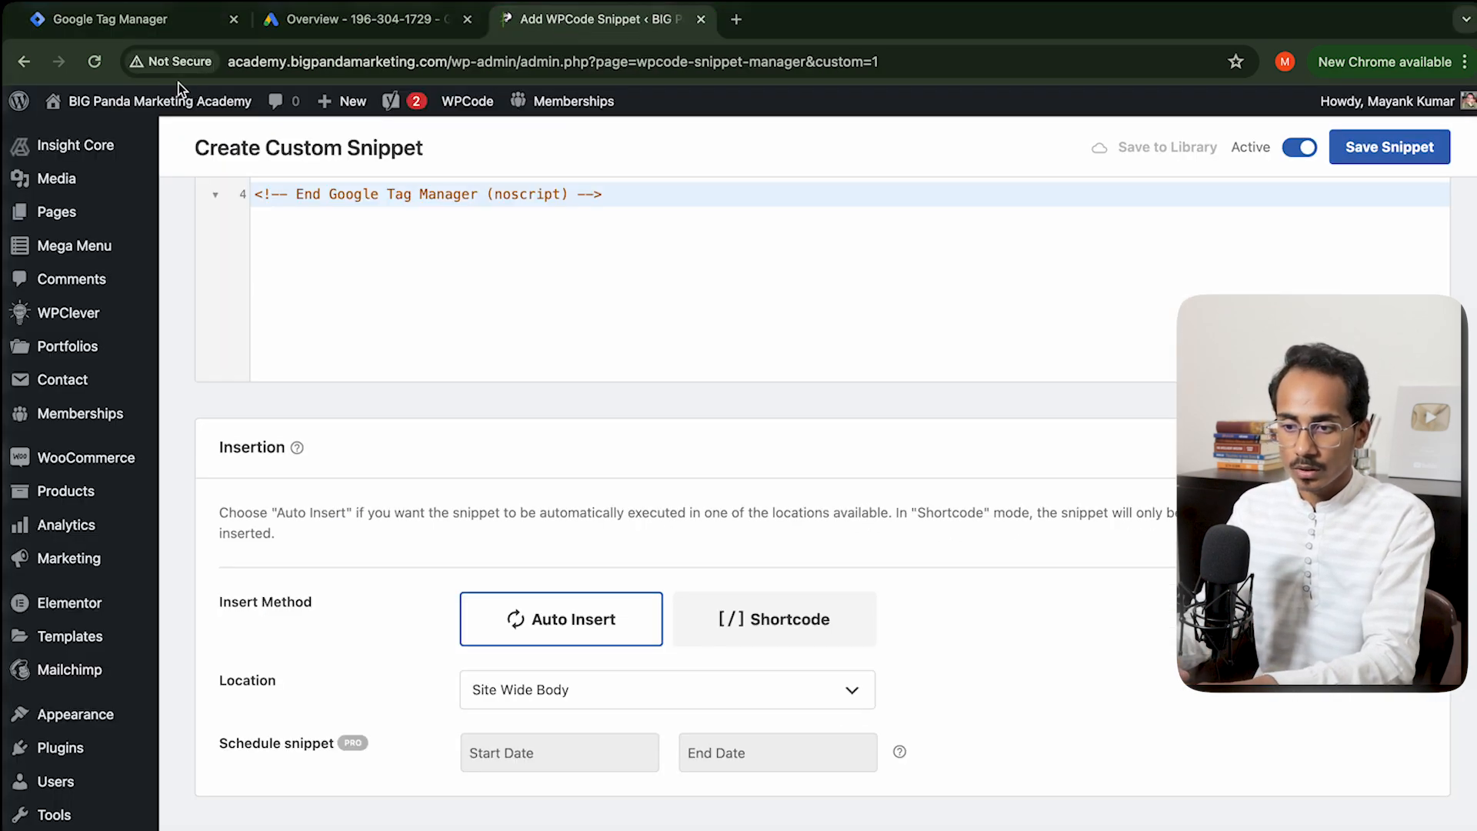
mouse_move(129, 108)
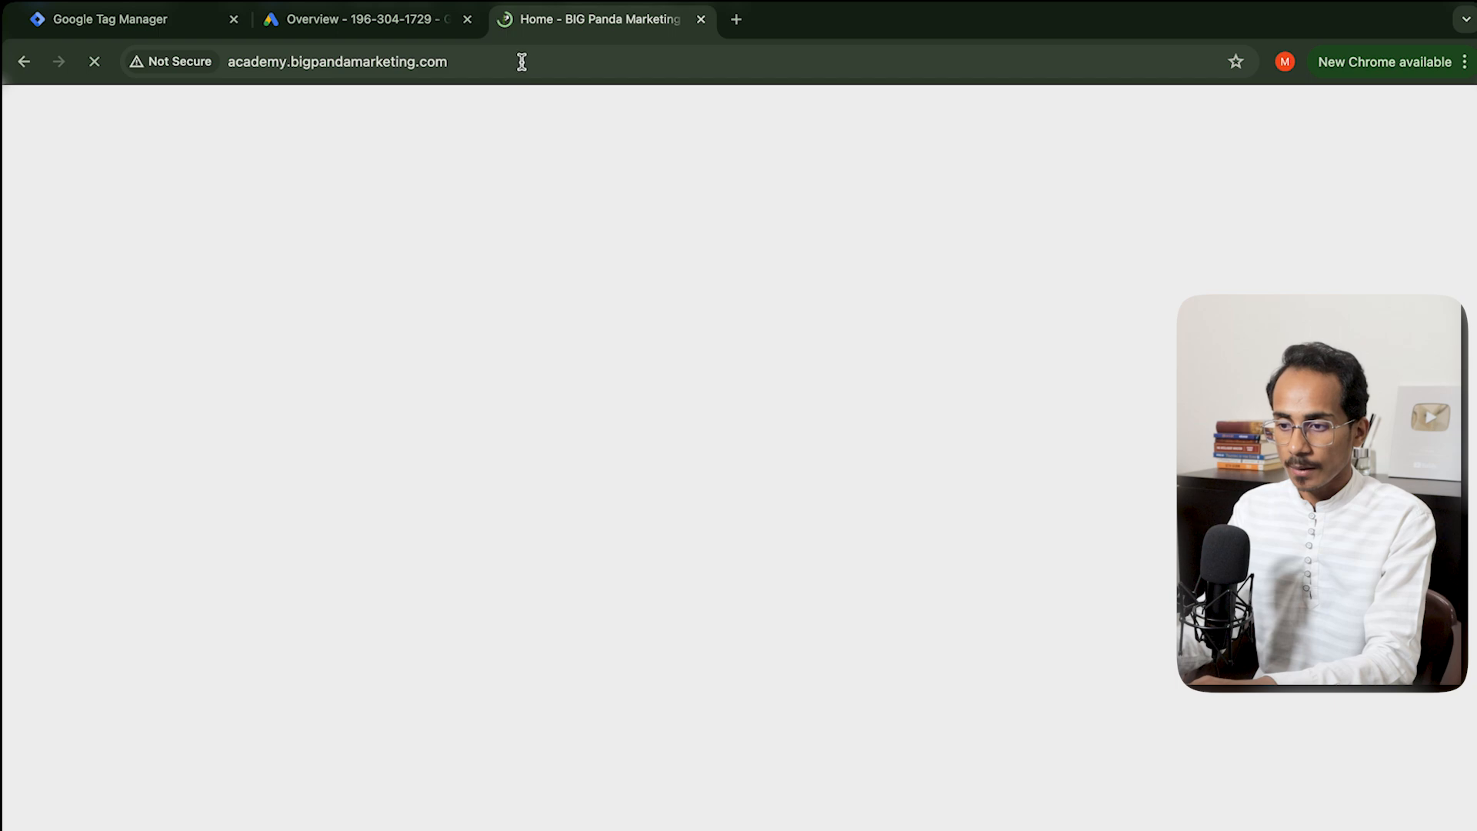
left_click(520, 60)
left_click(521, 61)
type("/digi")
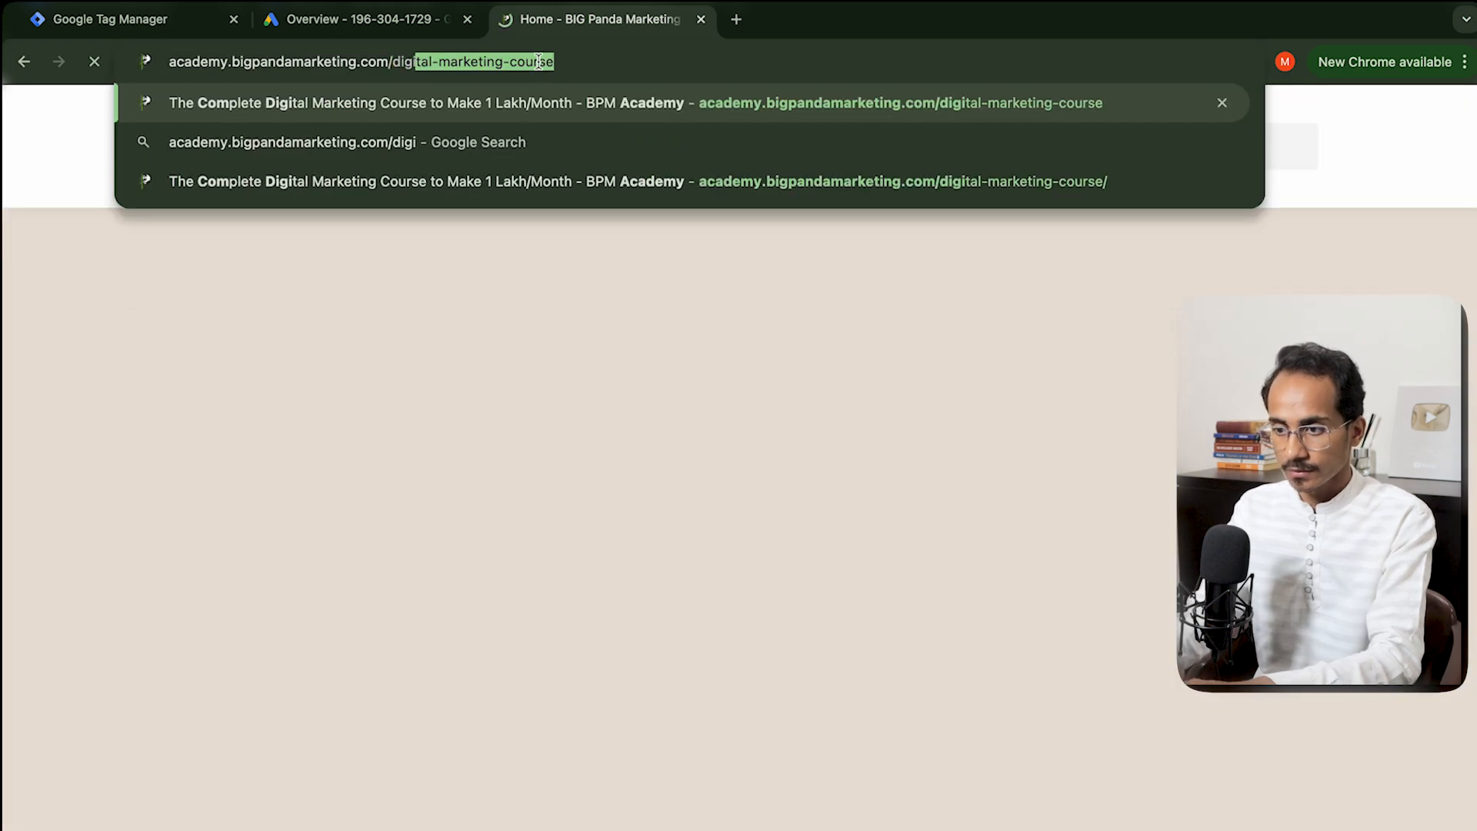
key("Return")
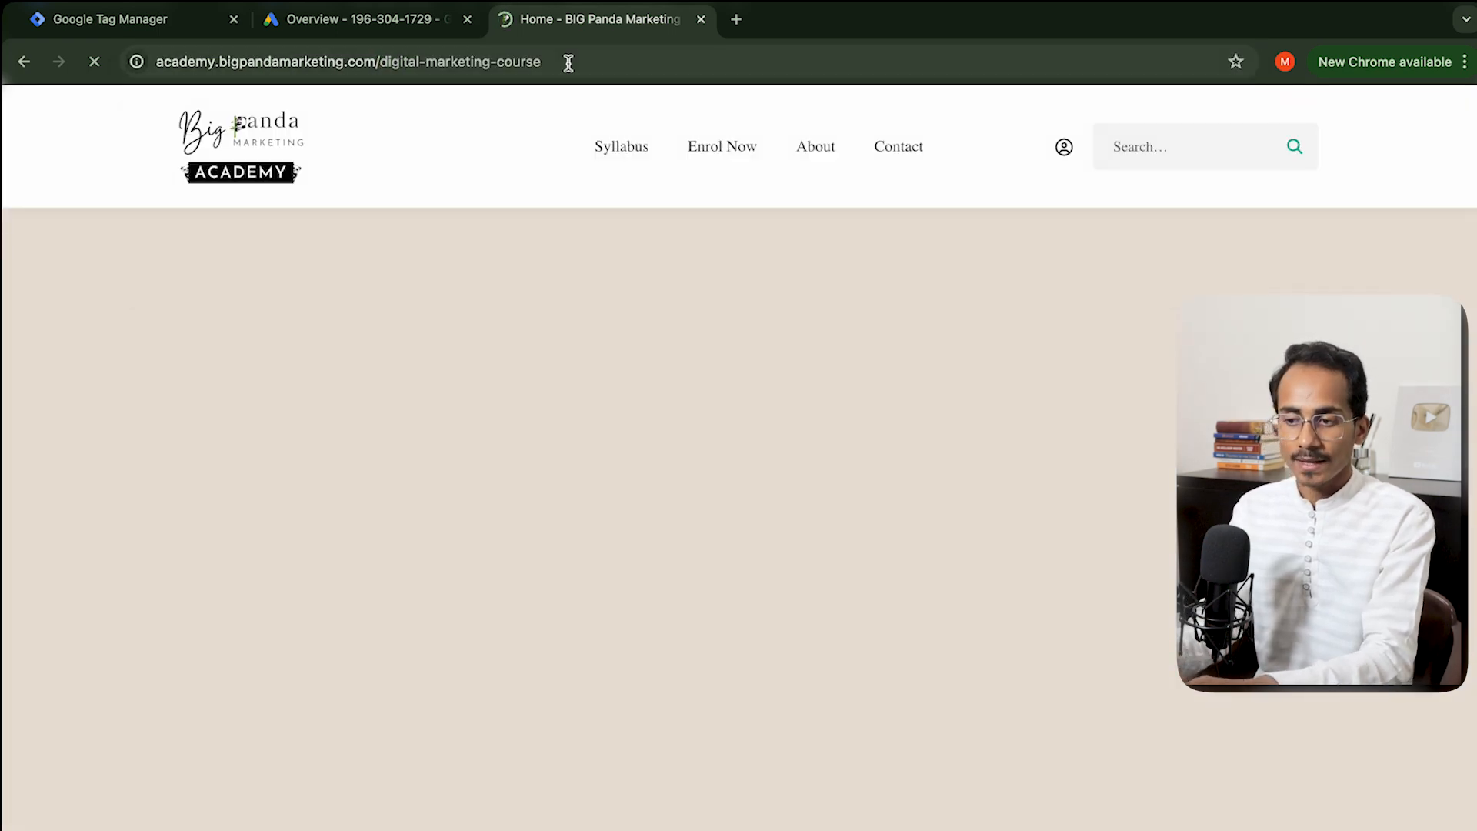
scroll(561, 284, "down", 2)
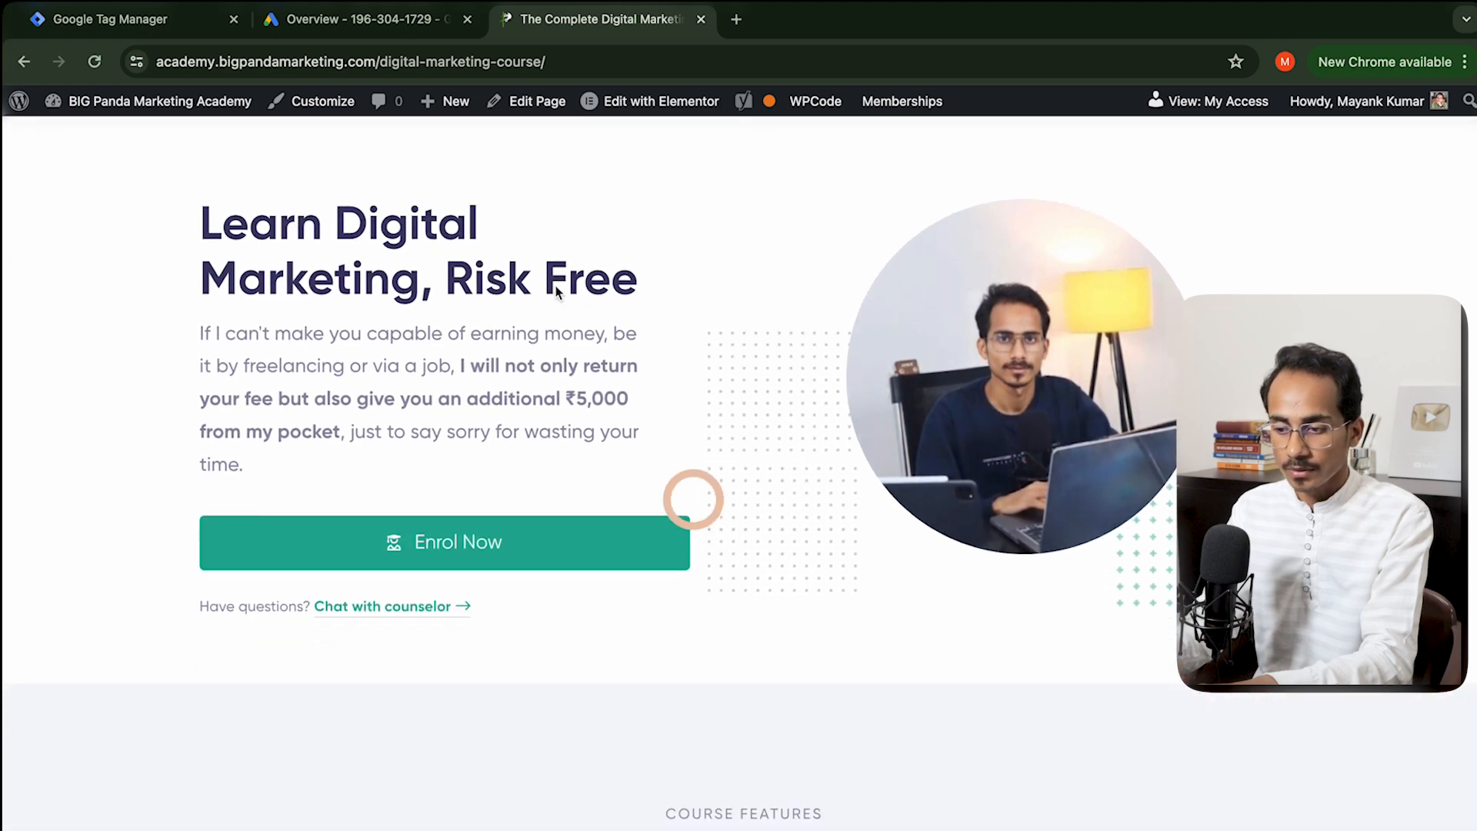
left_click(393, 546)
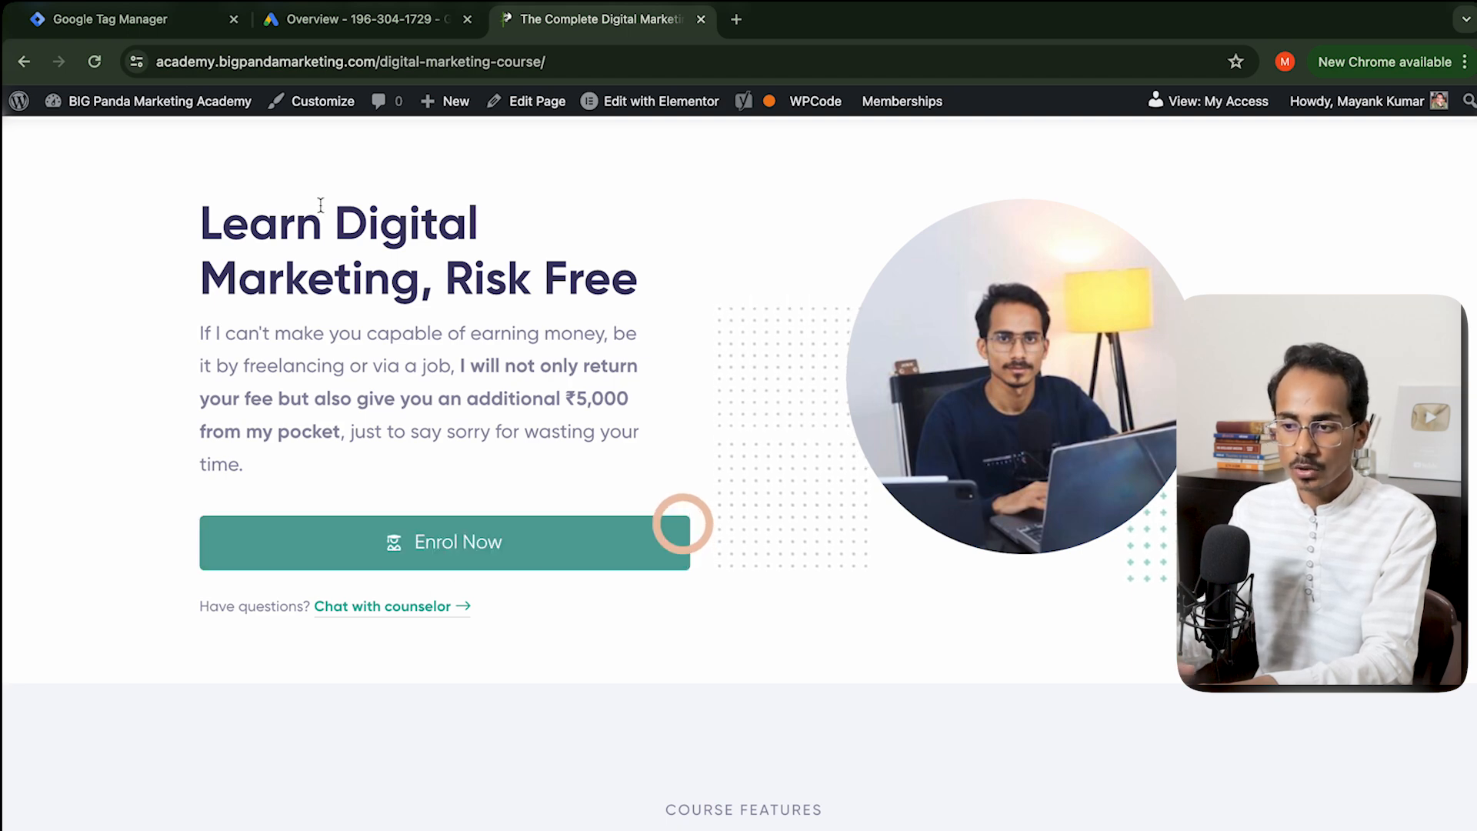
Step: Start a new tag in Google Tag Manager and assign it the All Pages page view trigger
left_click(154, 17)
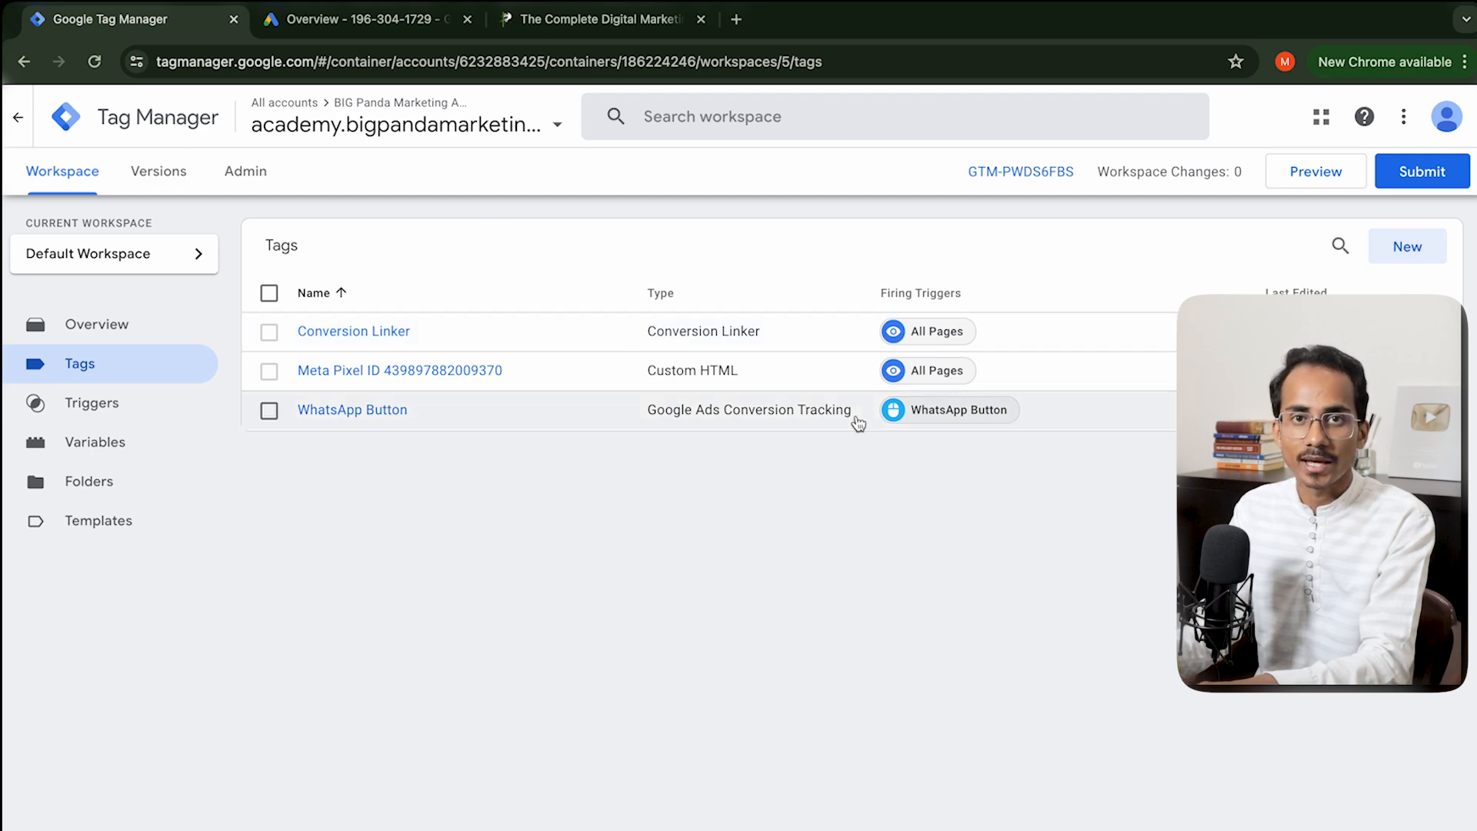
left_click(1415, 254)
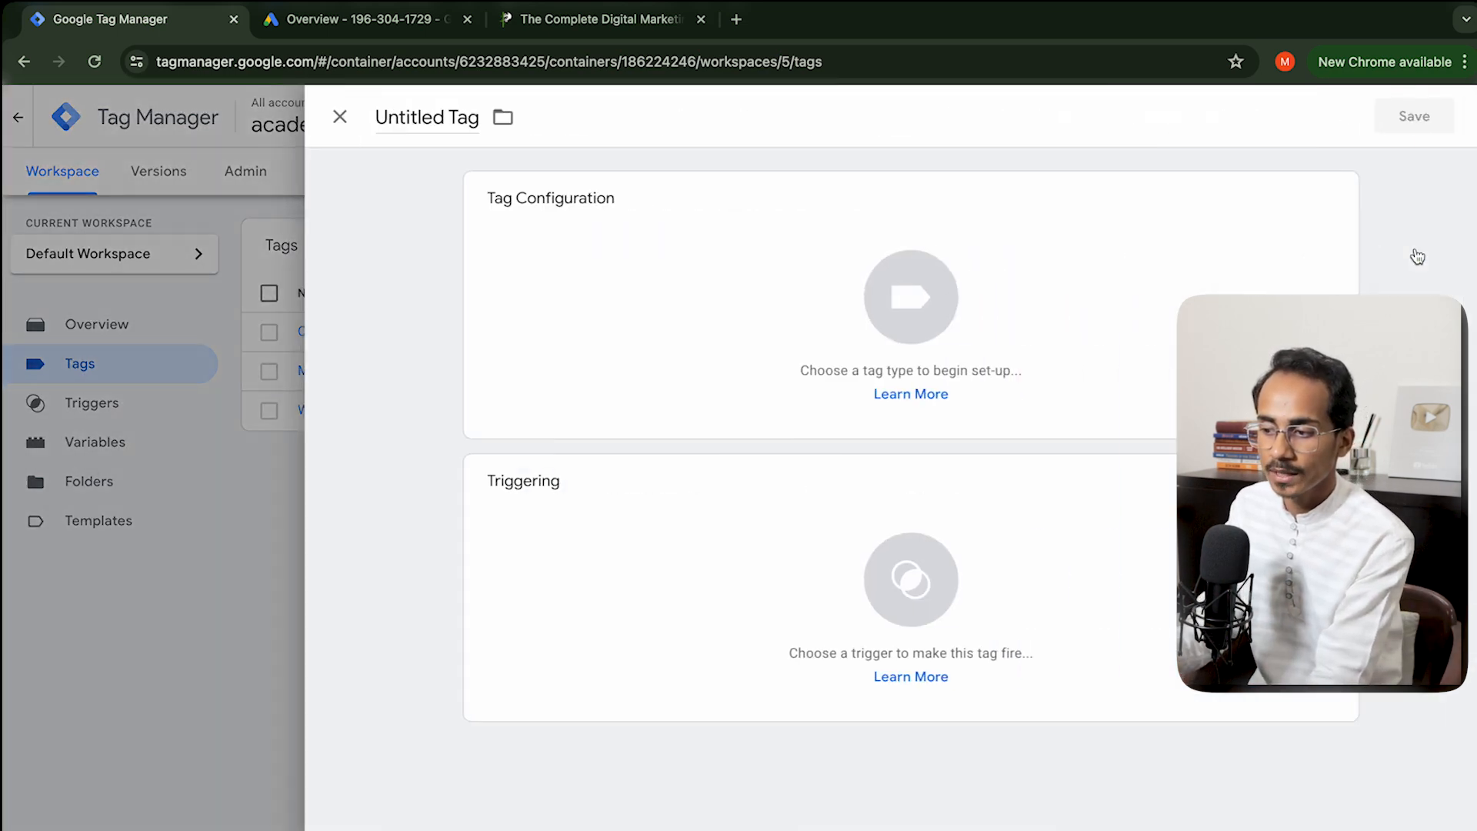
left_click(813, 581)
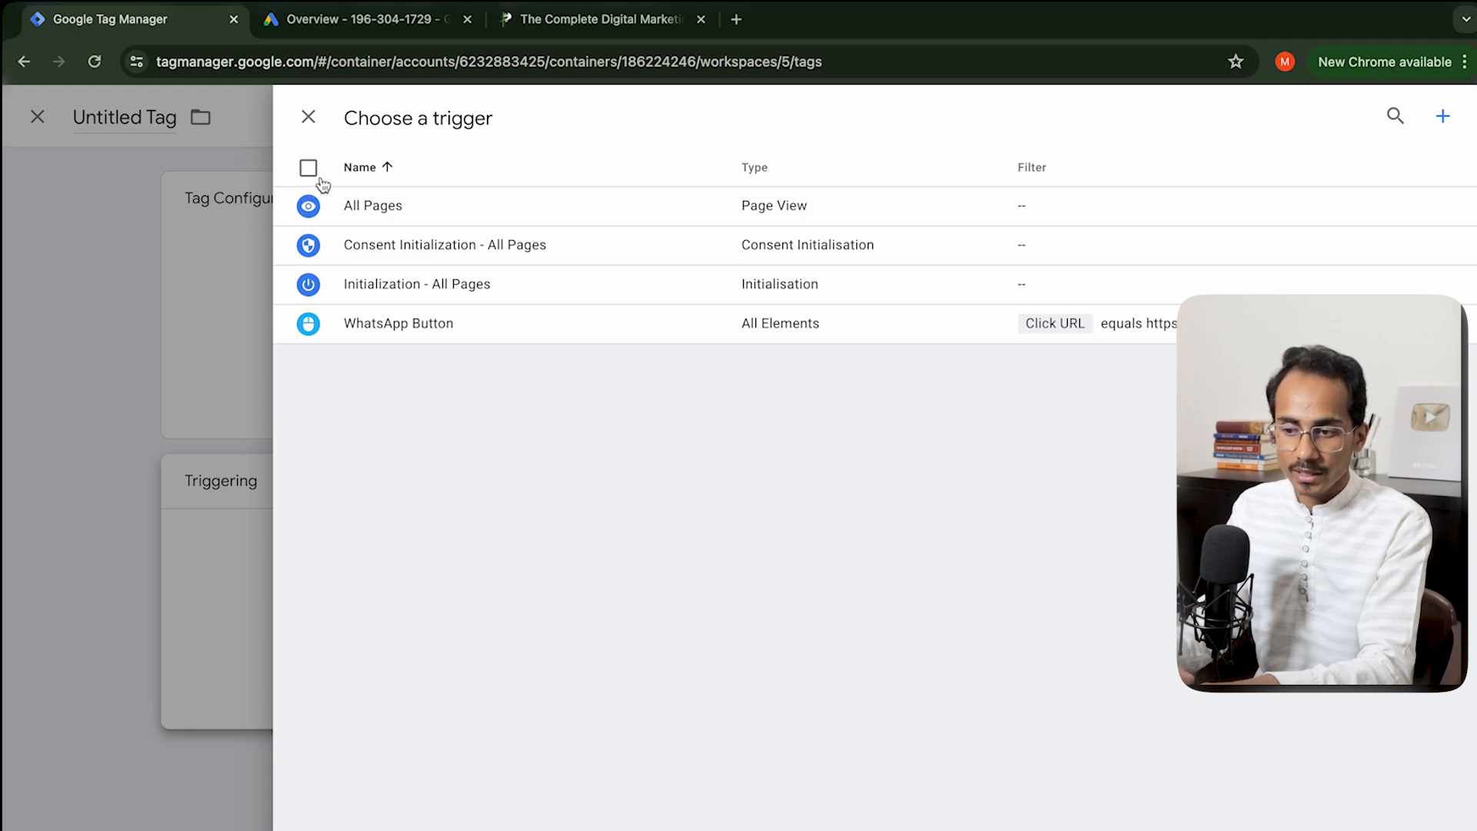
left_click(309, 206)
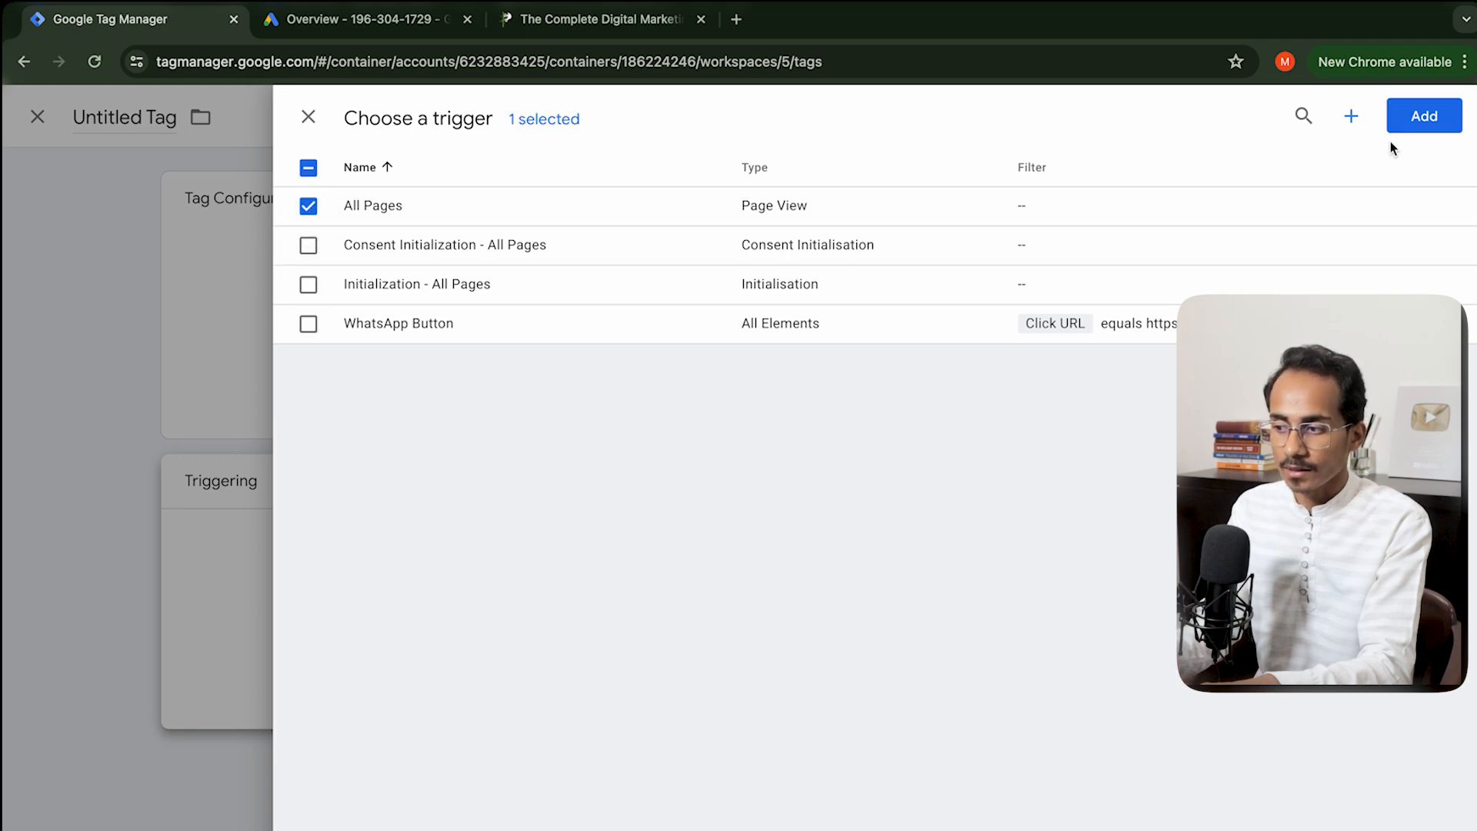
left_click(1422, 128)
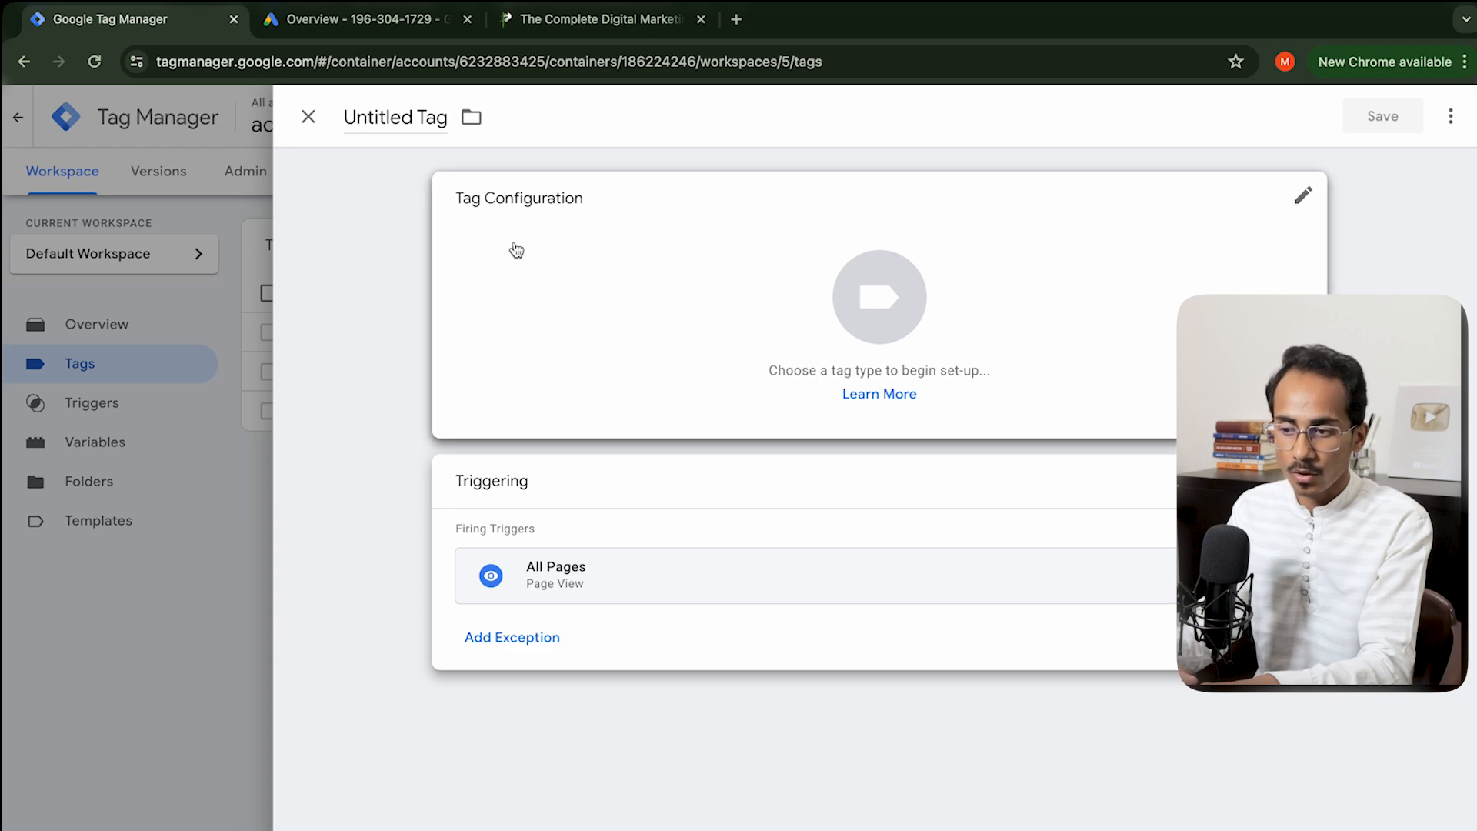
Step: Browse the Google Ads tag types and choose Conversion Linker as the new tag's type
left_click(881, 293)
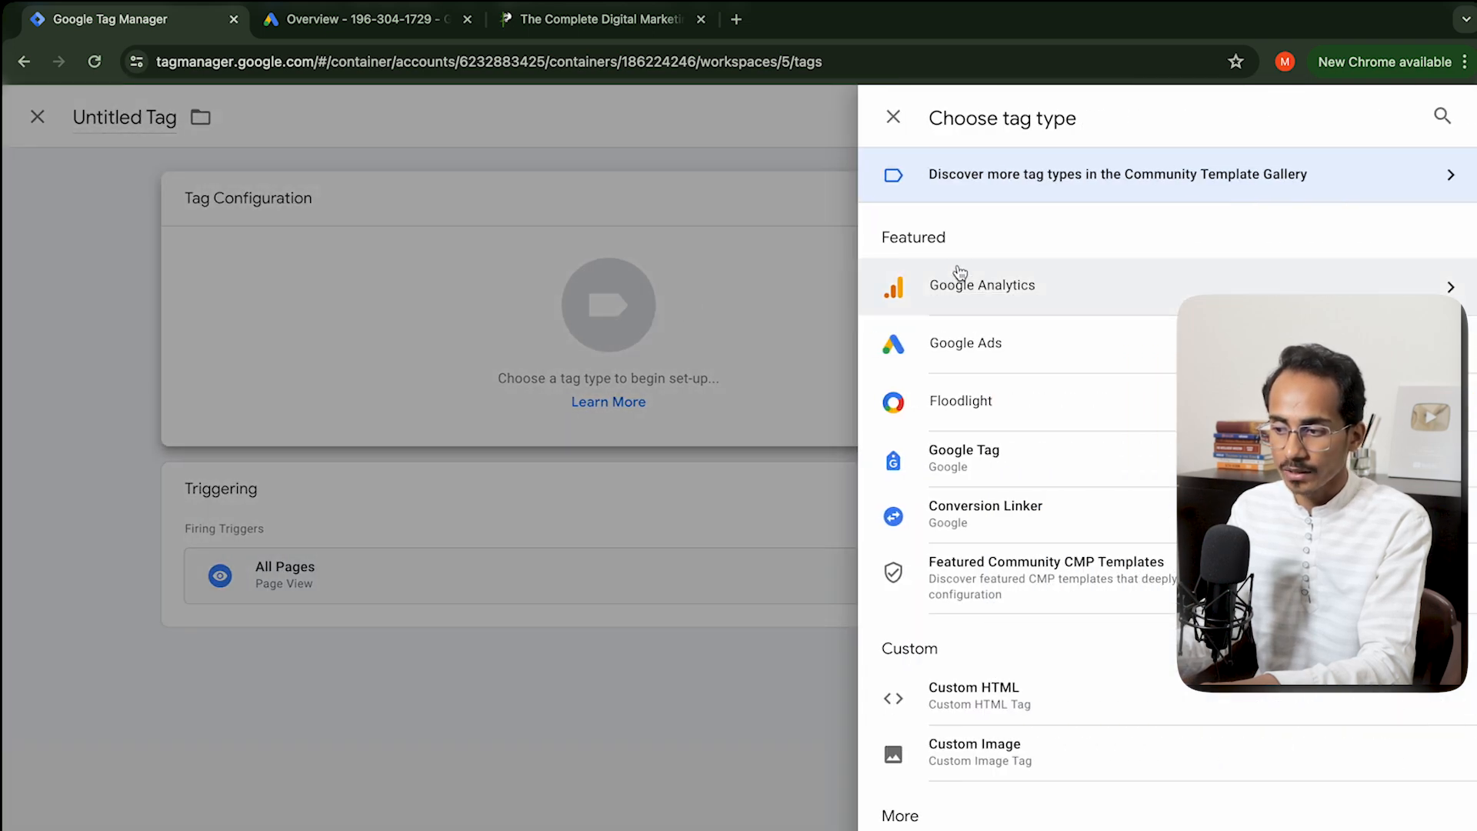
left_click(1033, 359)
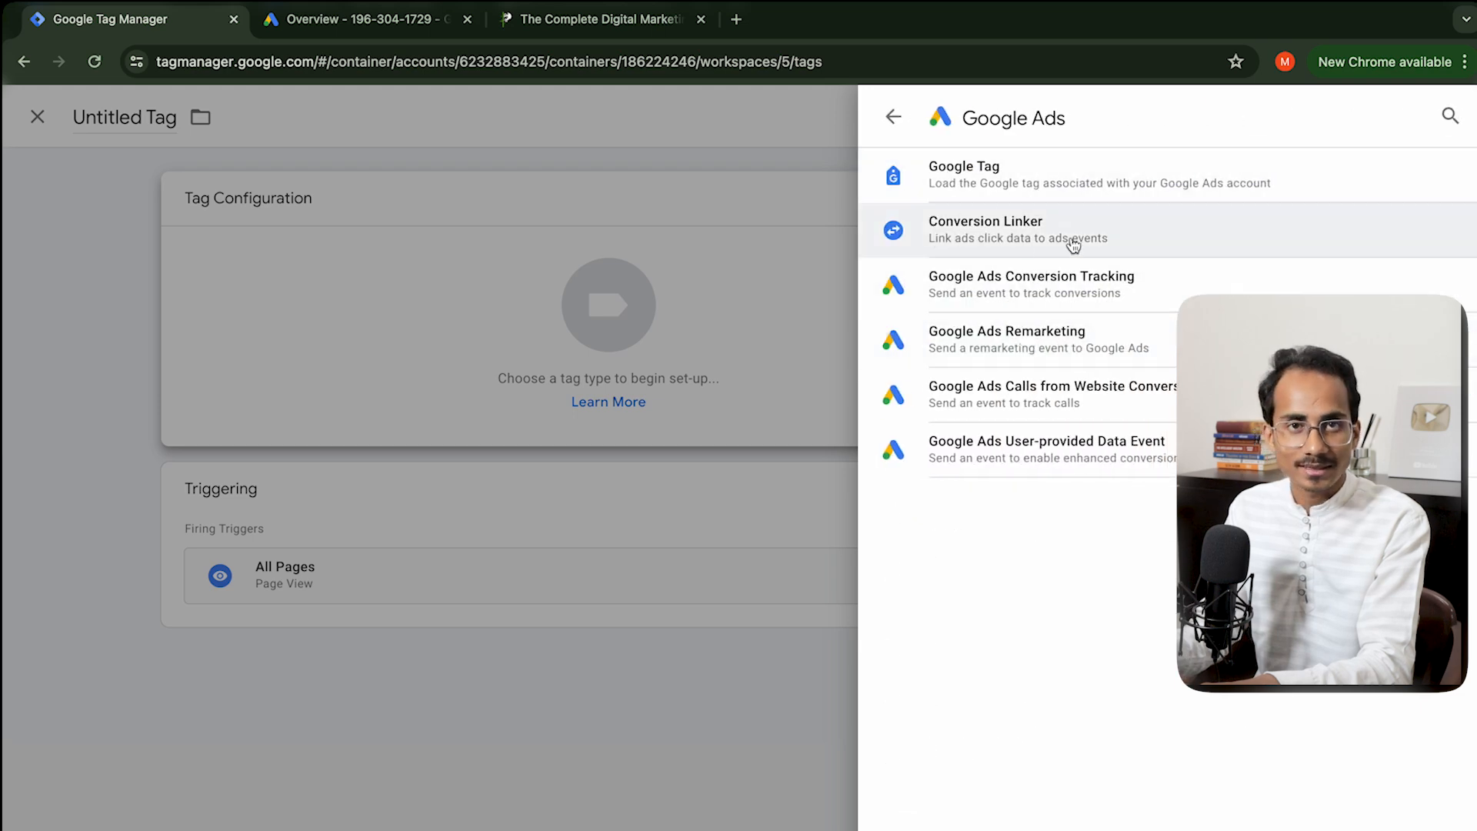
left_click(891, 119)
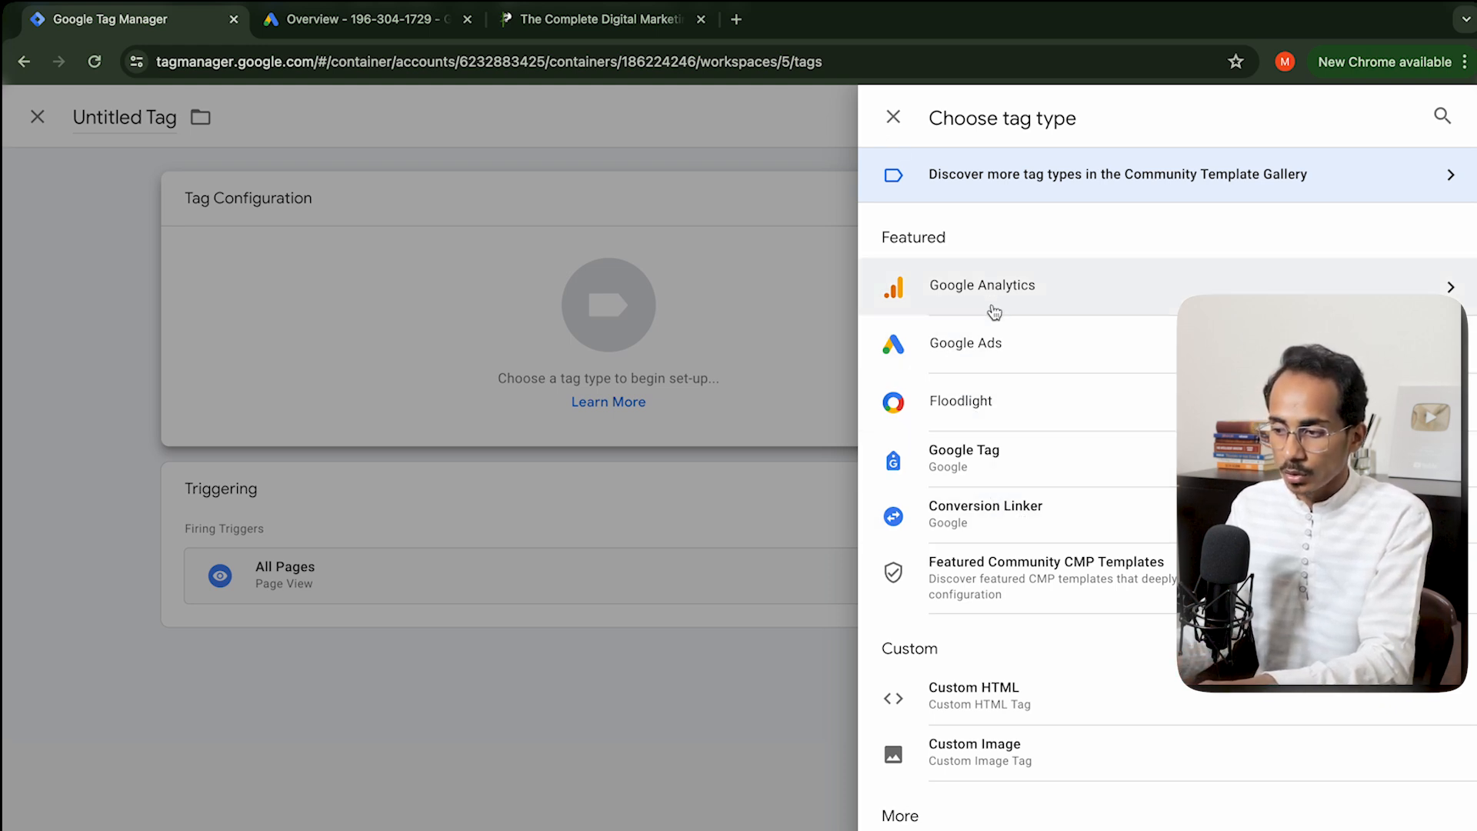
left_click(994, 360)
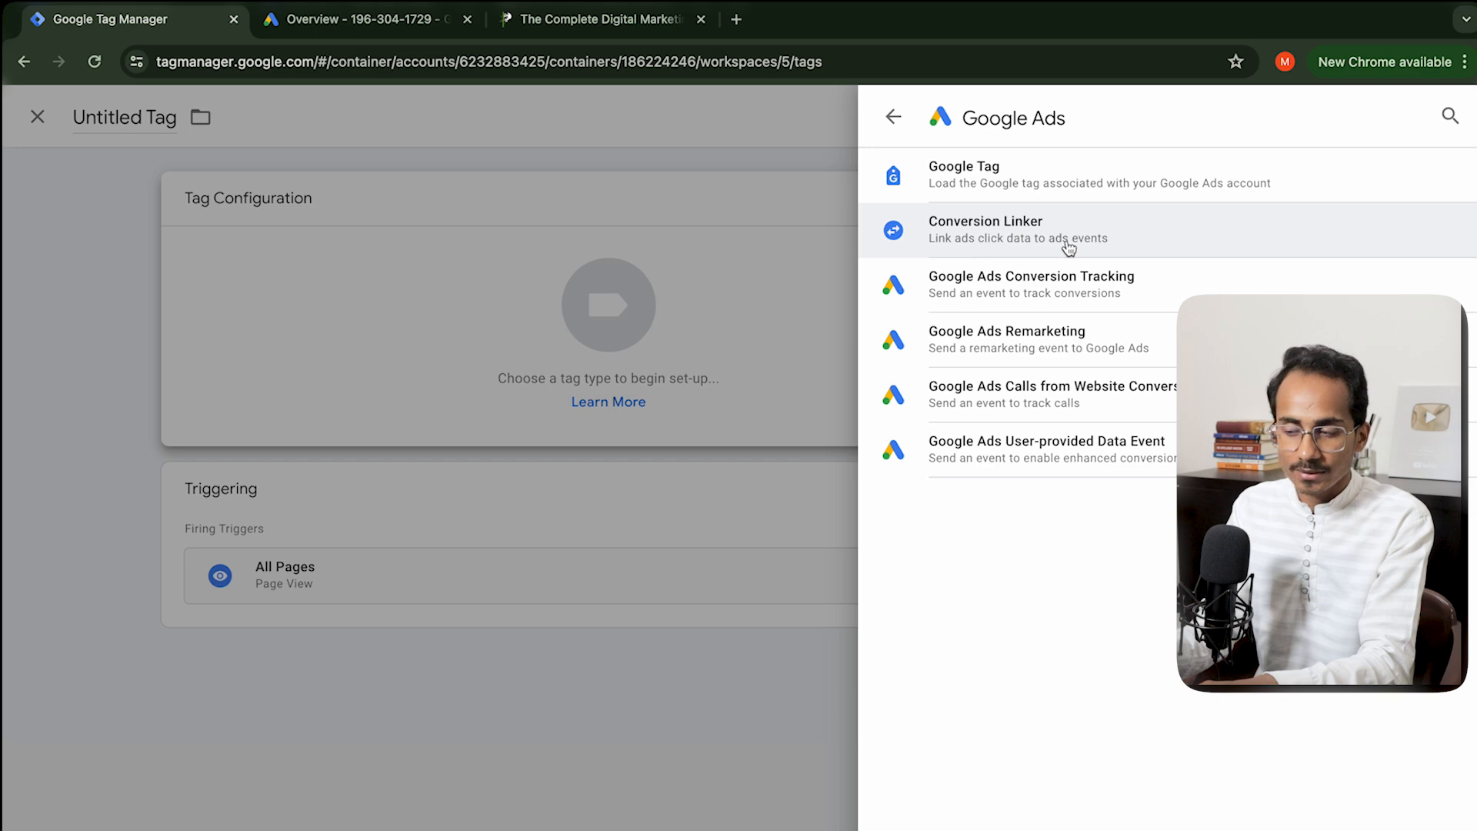
left_click(891, 111)
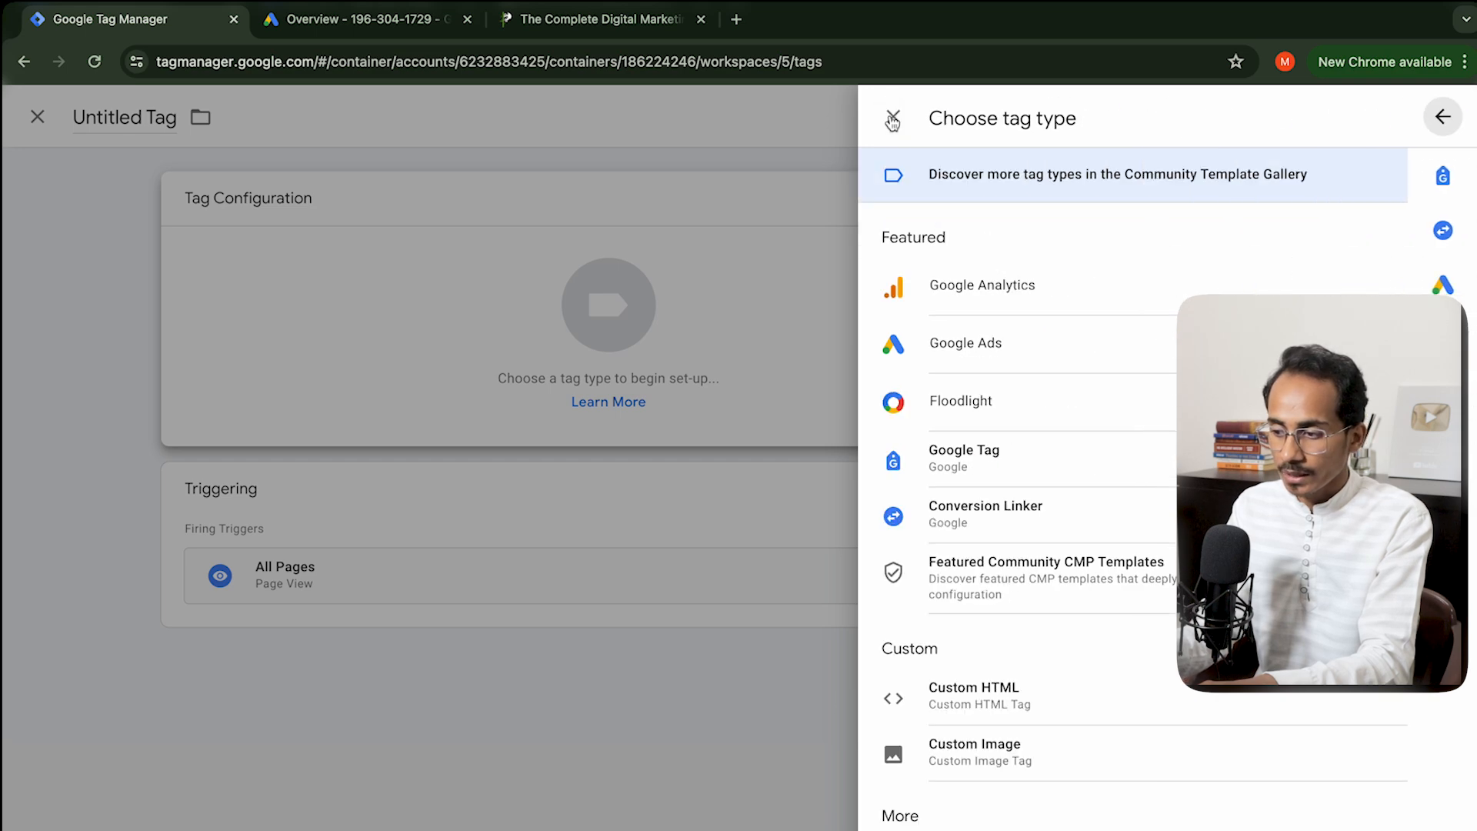
left_click(1004, 532)
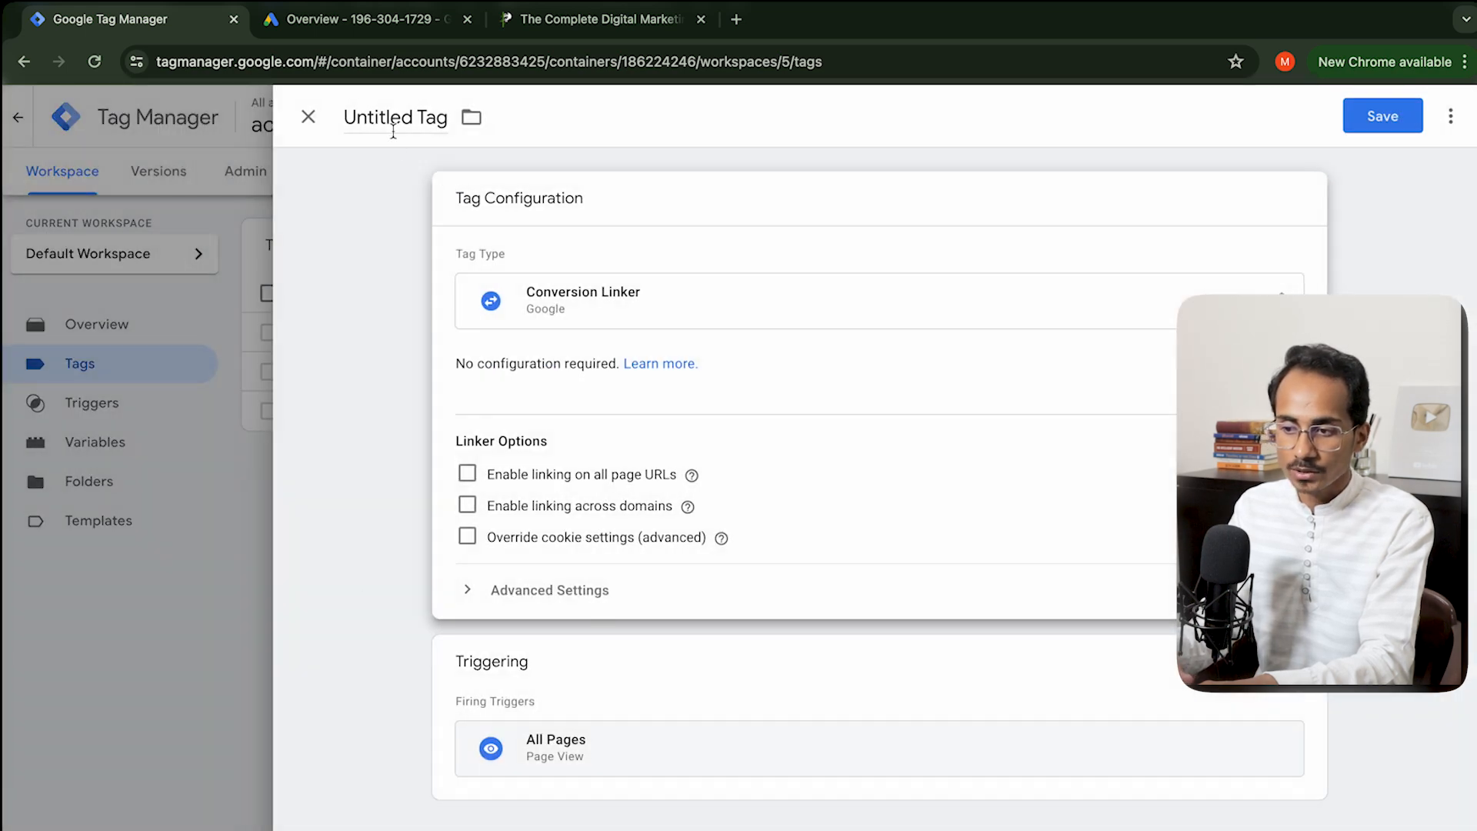
Step: Name the tag Conversion Linker - All Page Views, and discard it without saving
double_click(393, 119)
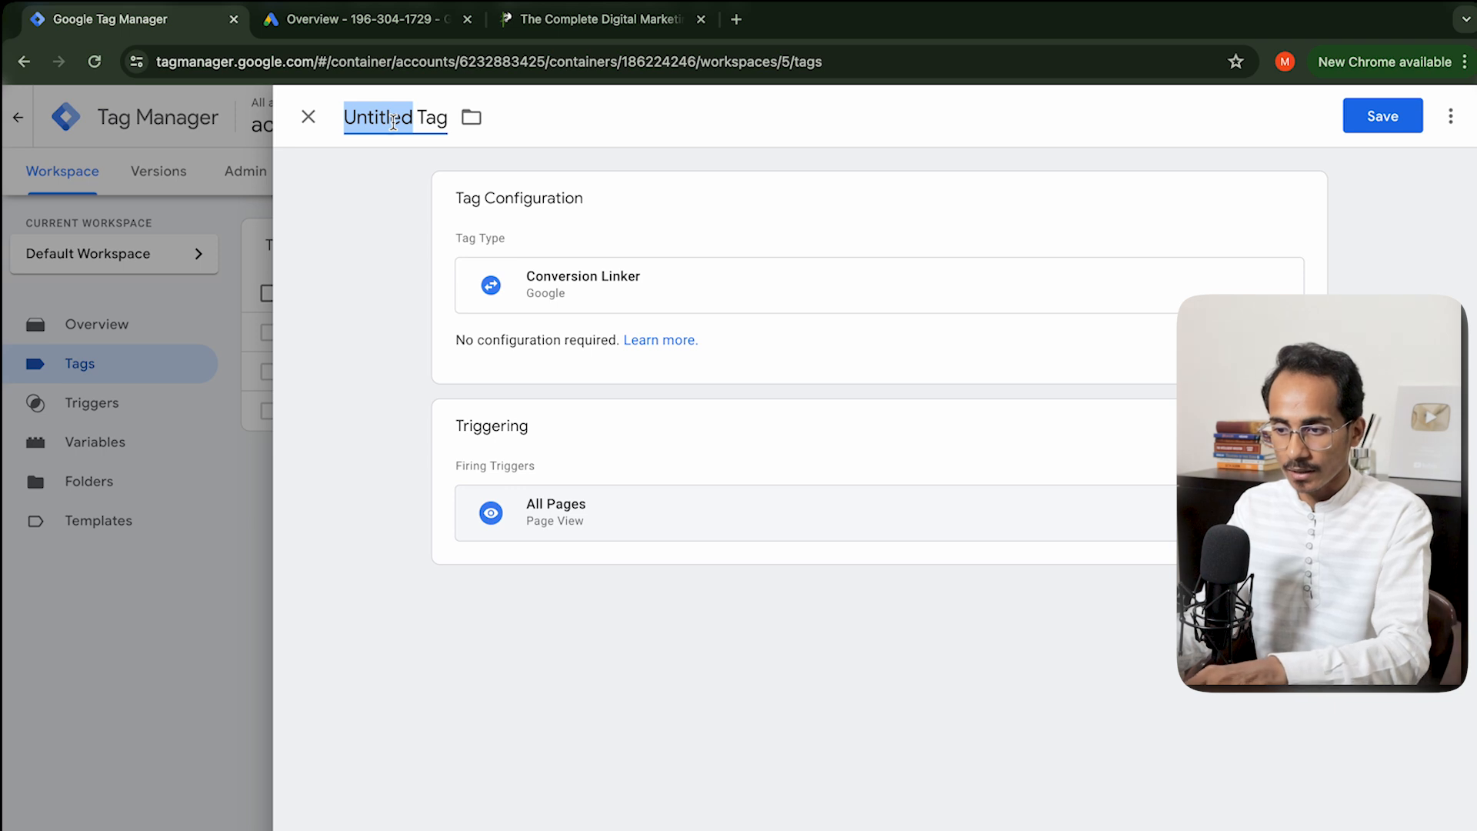
key("shift+super+a")
left_click(573, 241)
left_click(431, 105)
key("super+a")
type("Conversio")
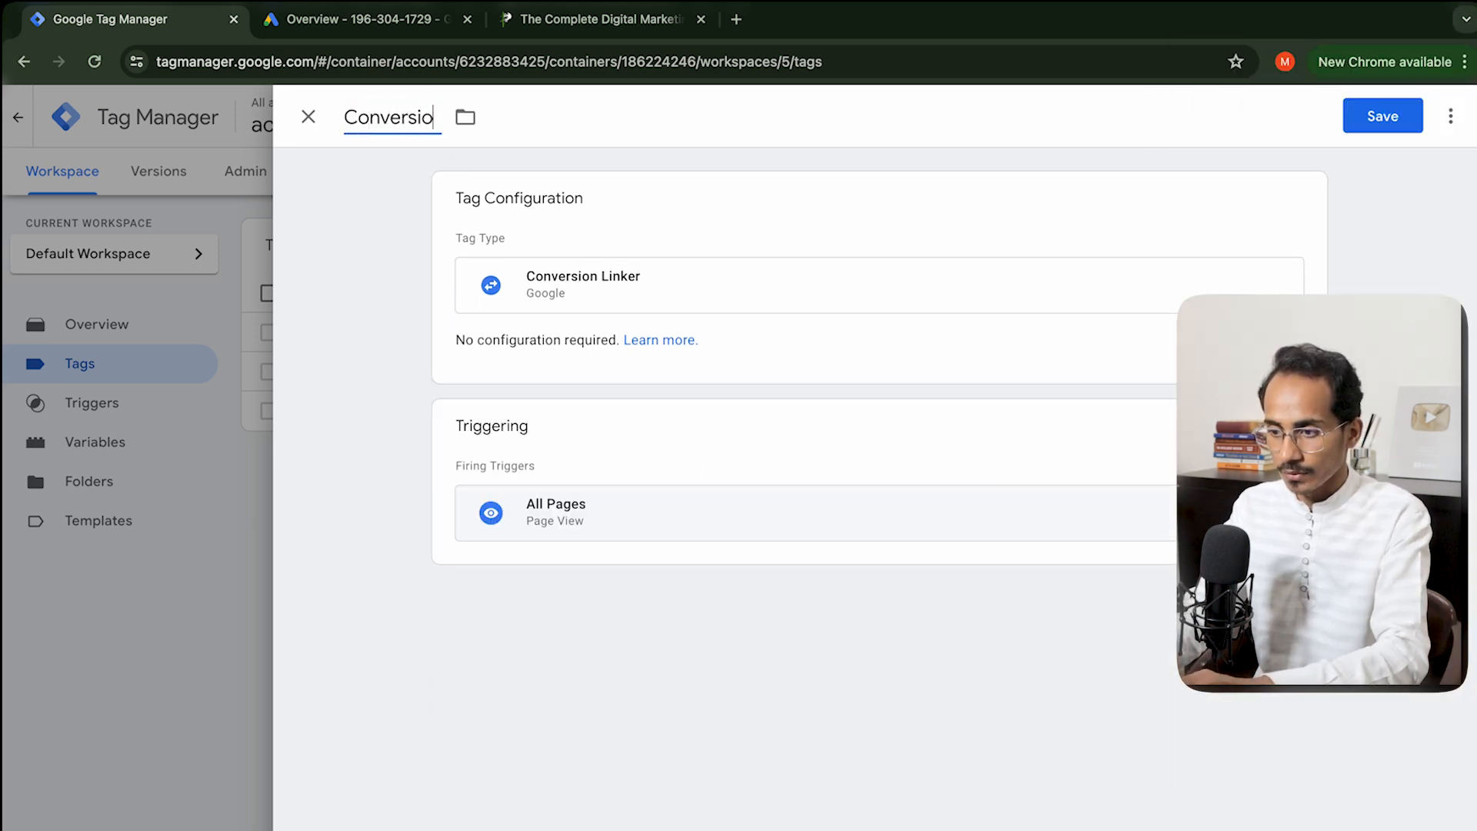
type("n Linker - Al")
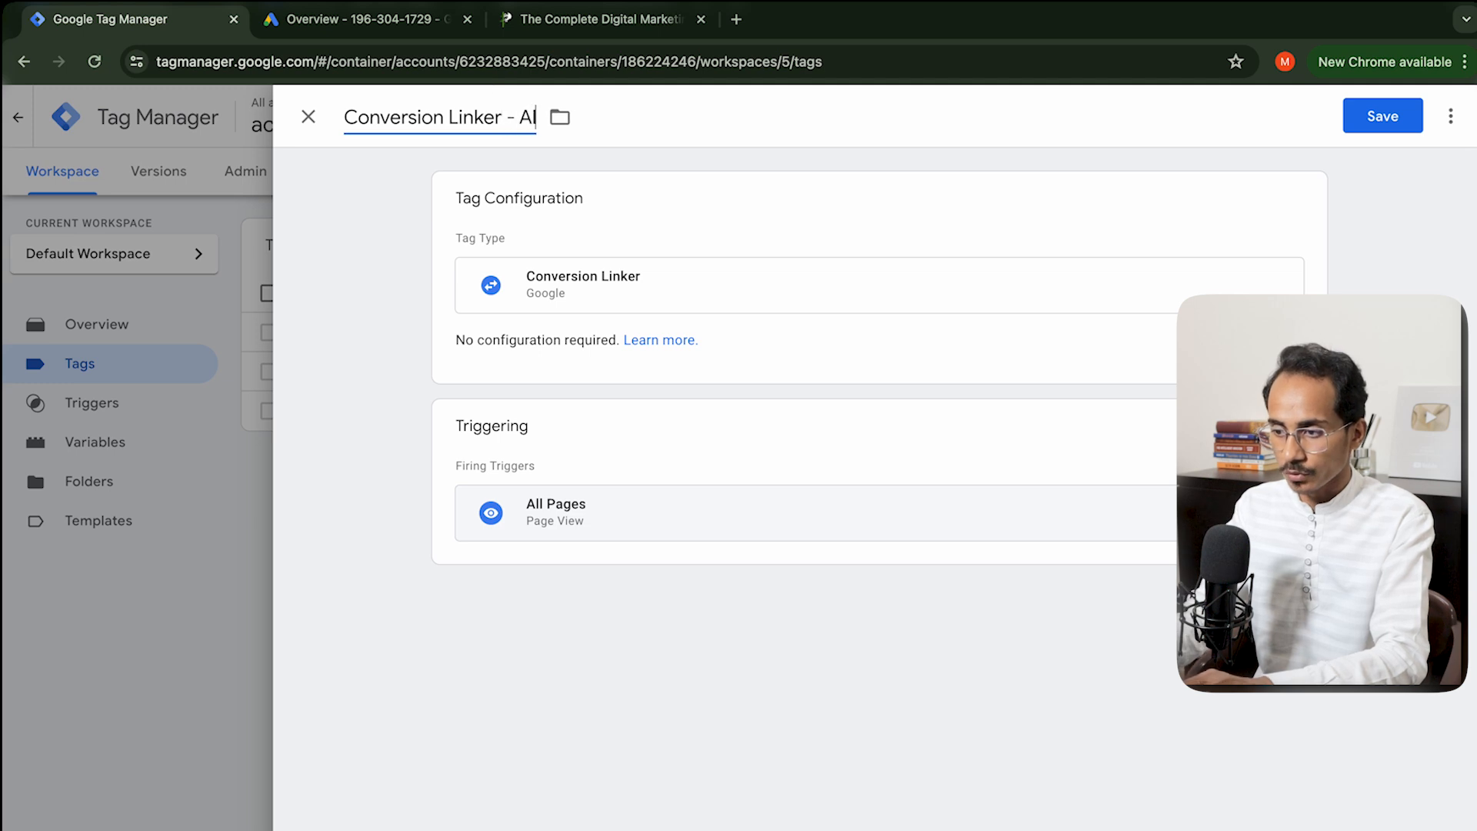
type("l Page Views")
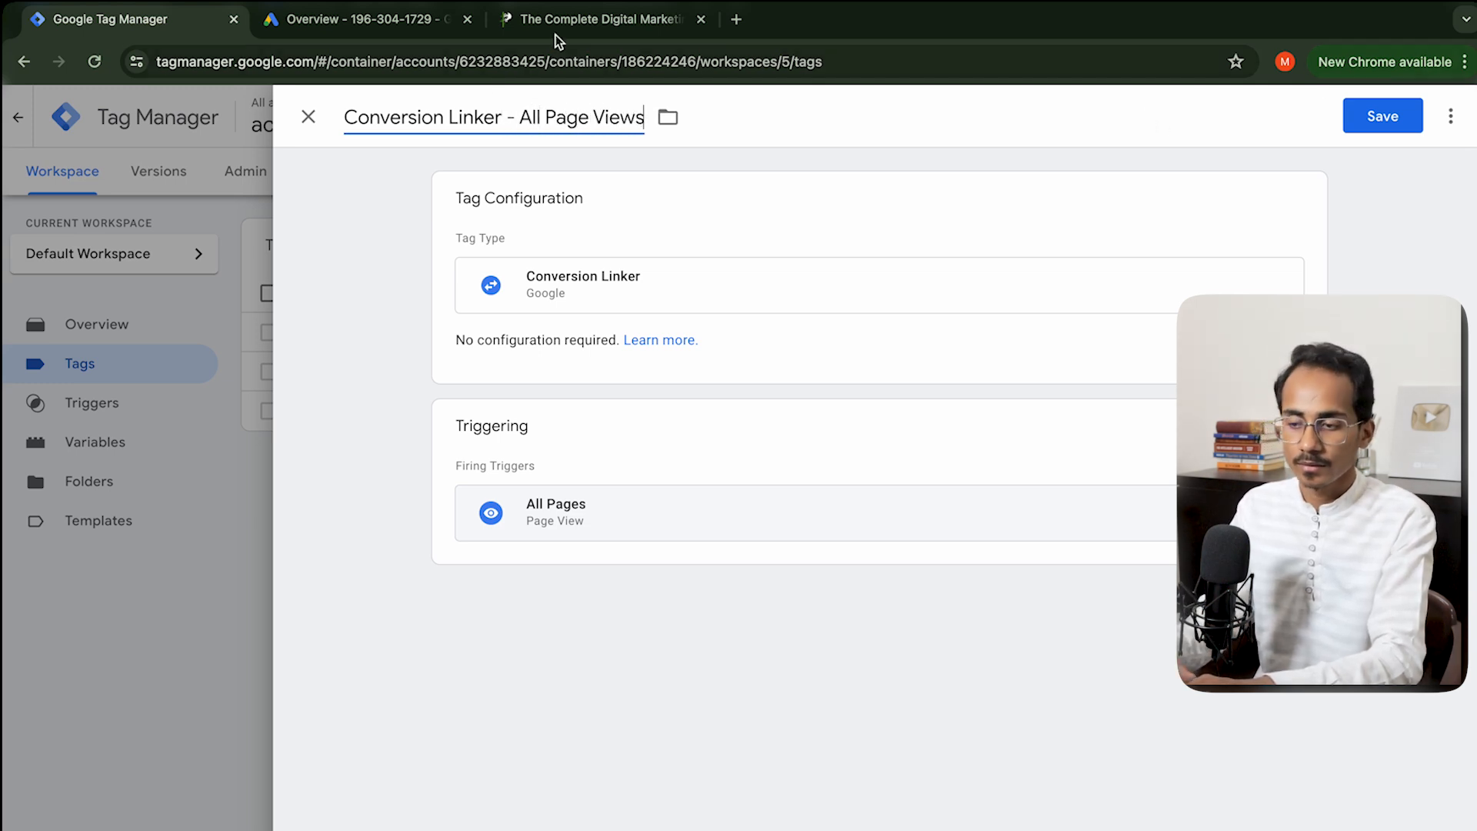
left_click(308, 118)
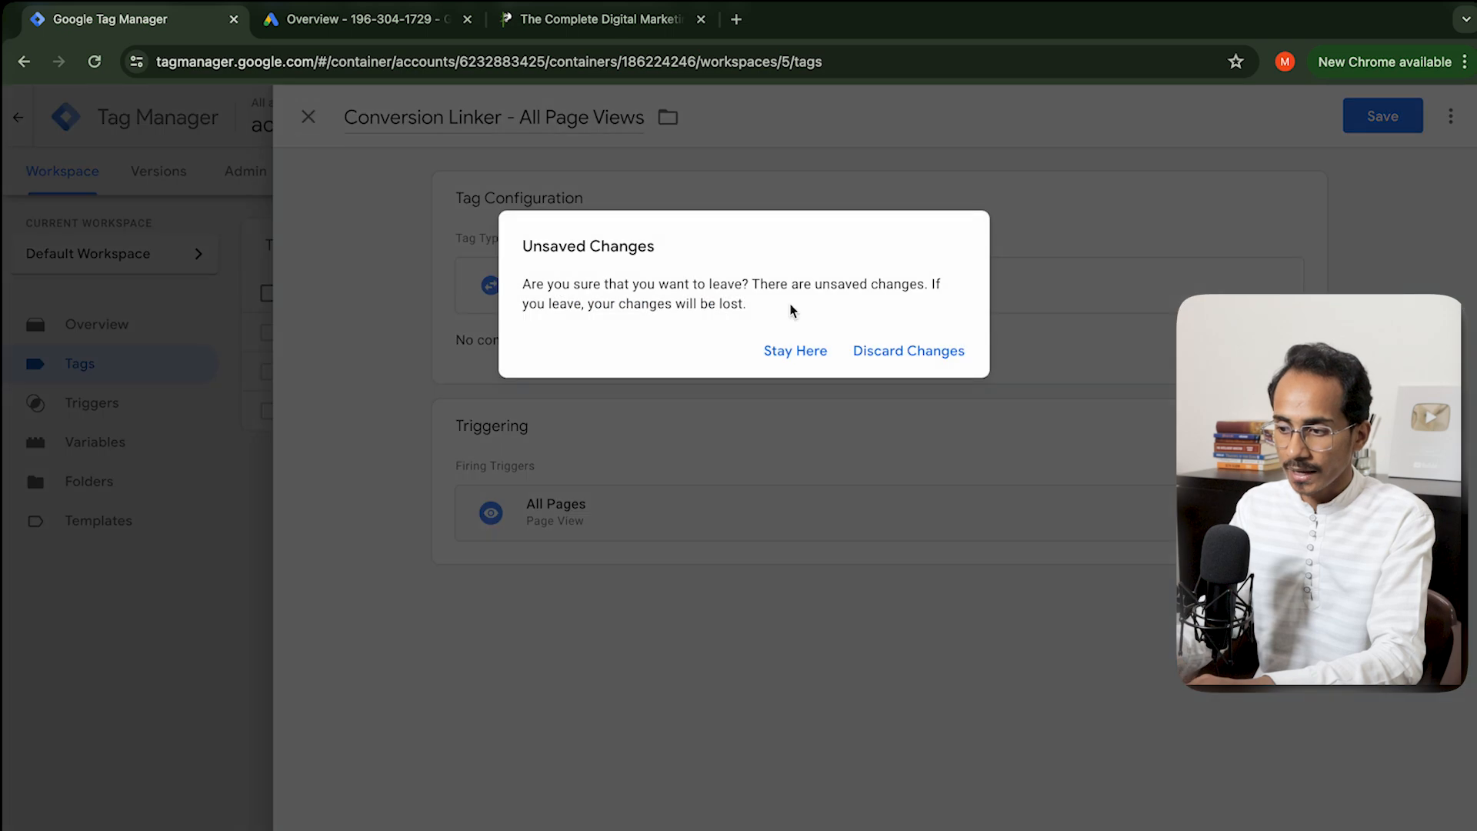
left_click(915, 355)
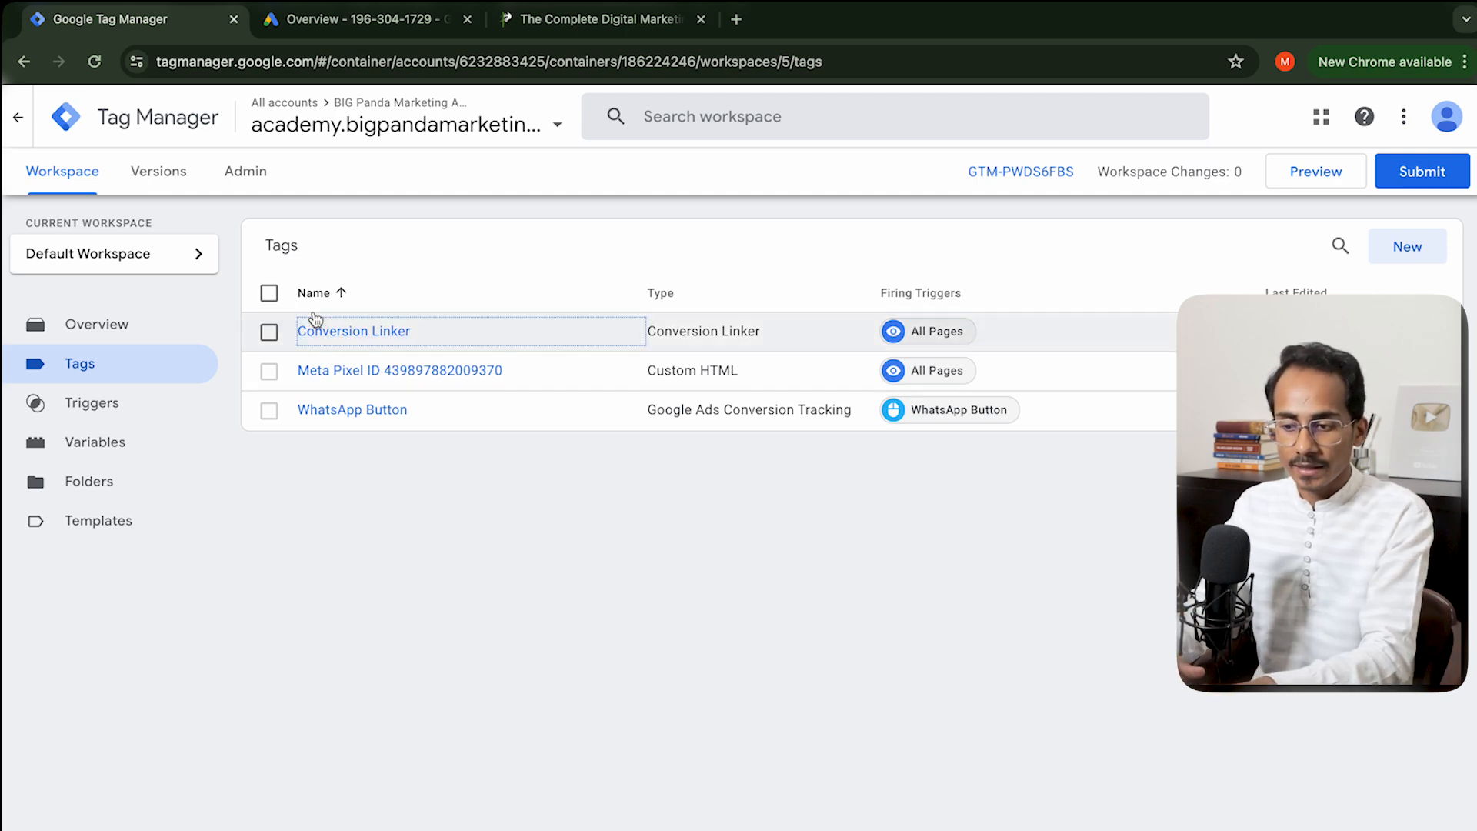
Step: Open the conversions summary in Google Ads and start a new conversion action for website conversions
left_click(355, 527)
left_click(554, 33)
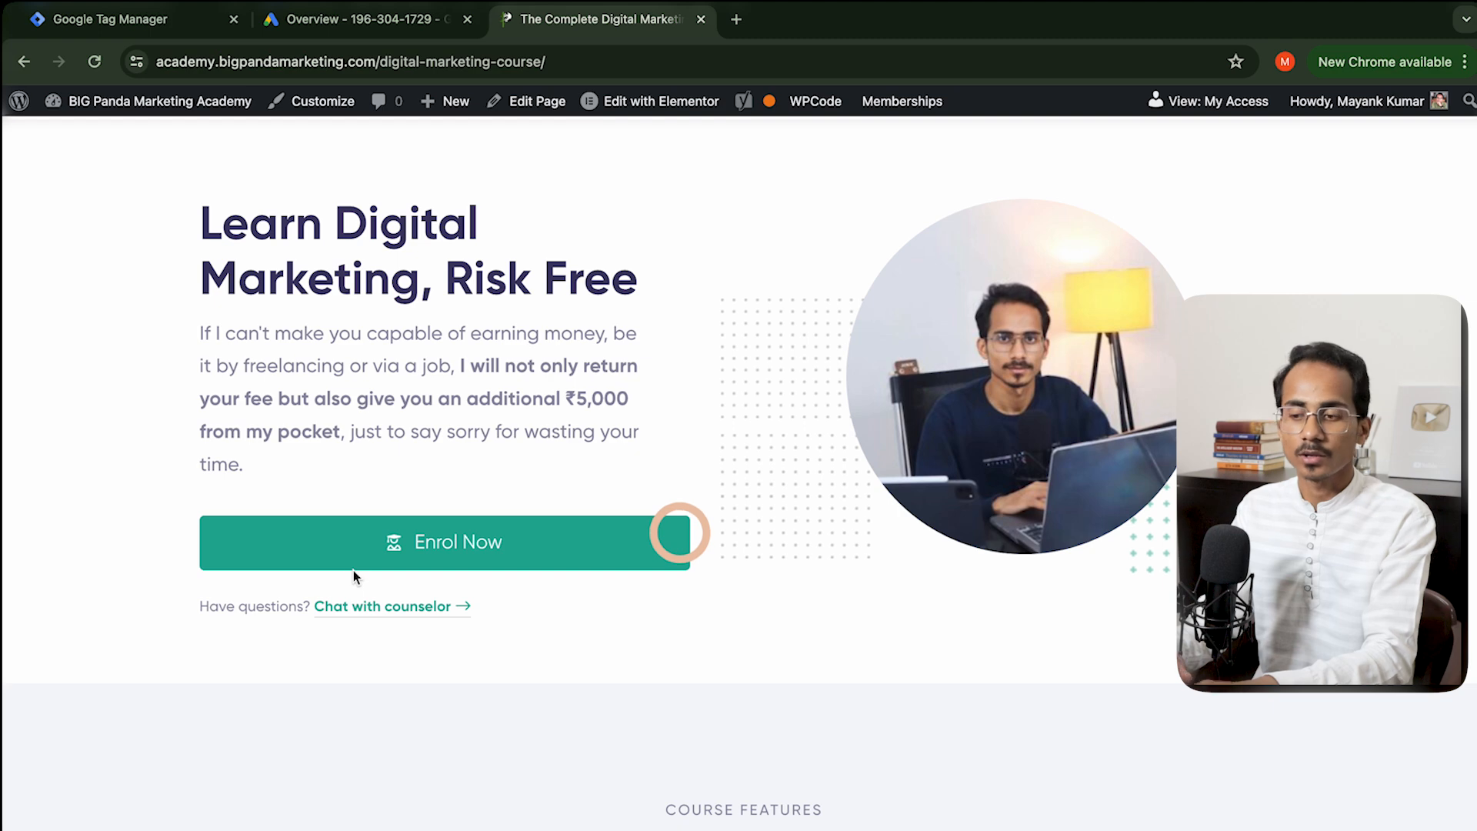
left_click(329, 20)
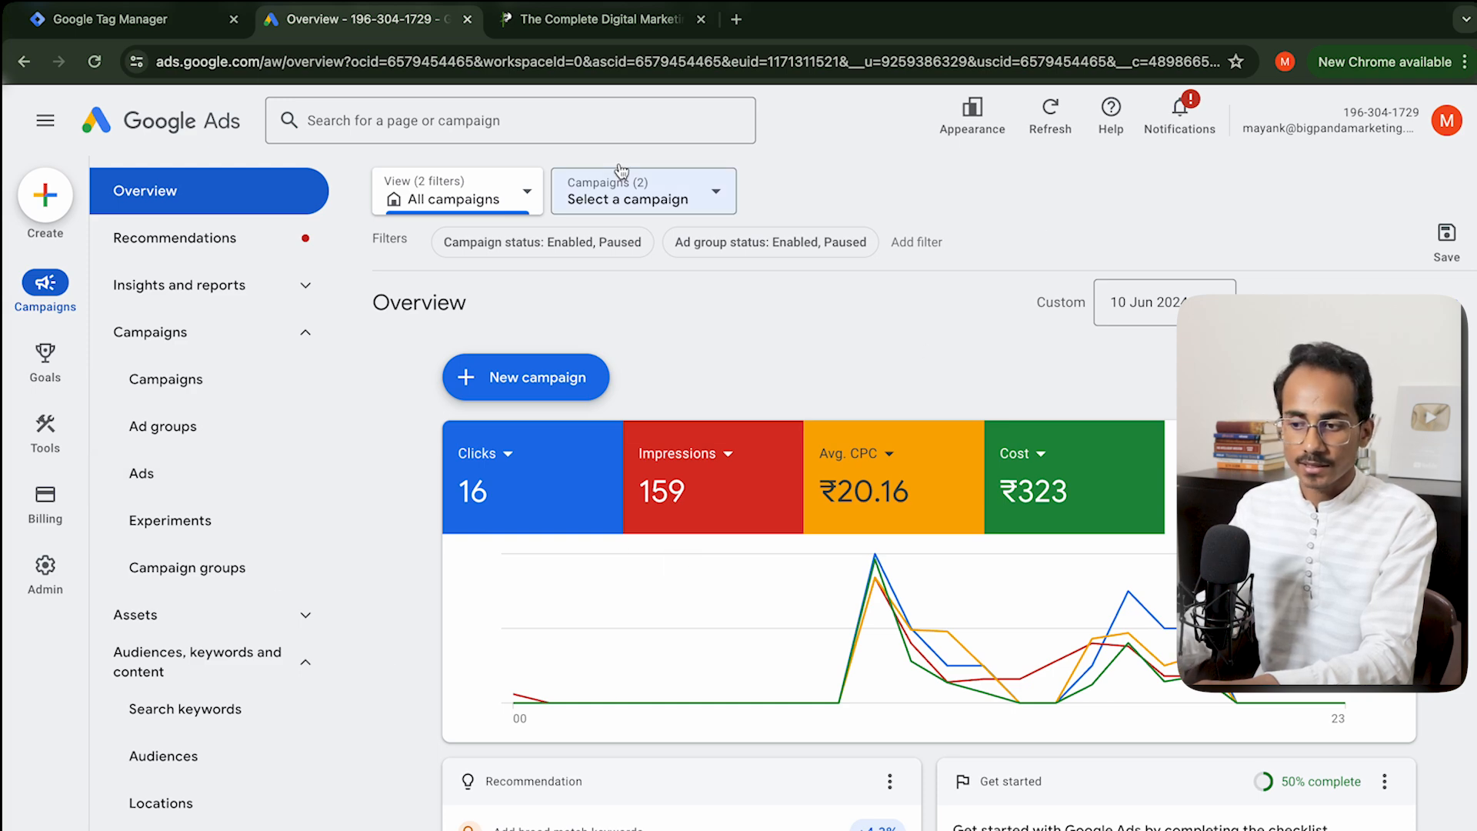
mouse_move(43, 571)
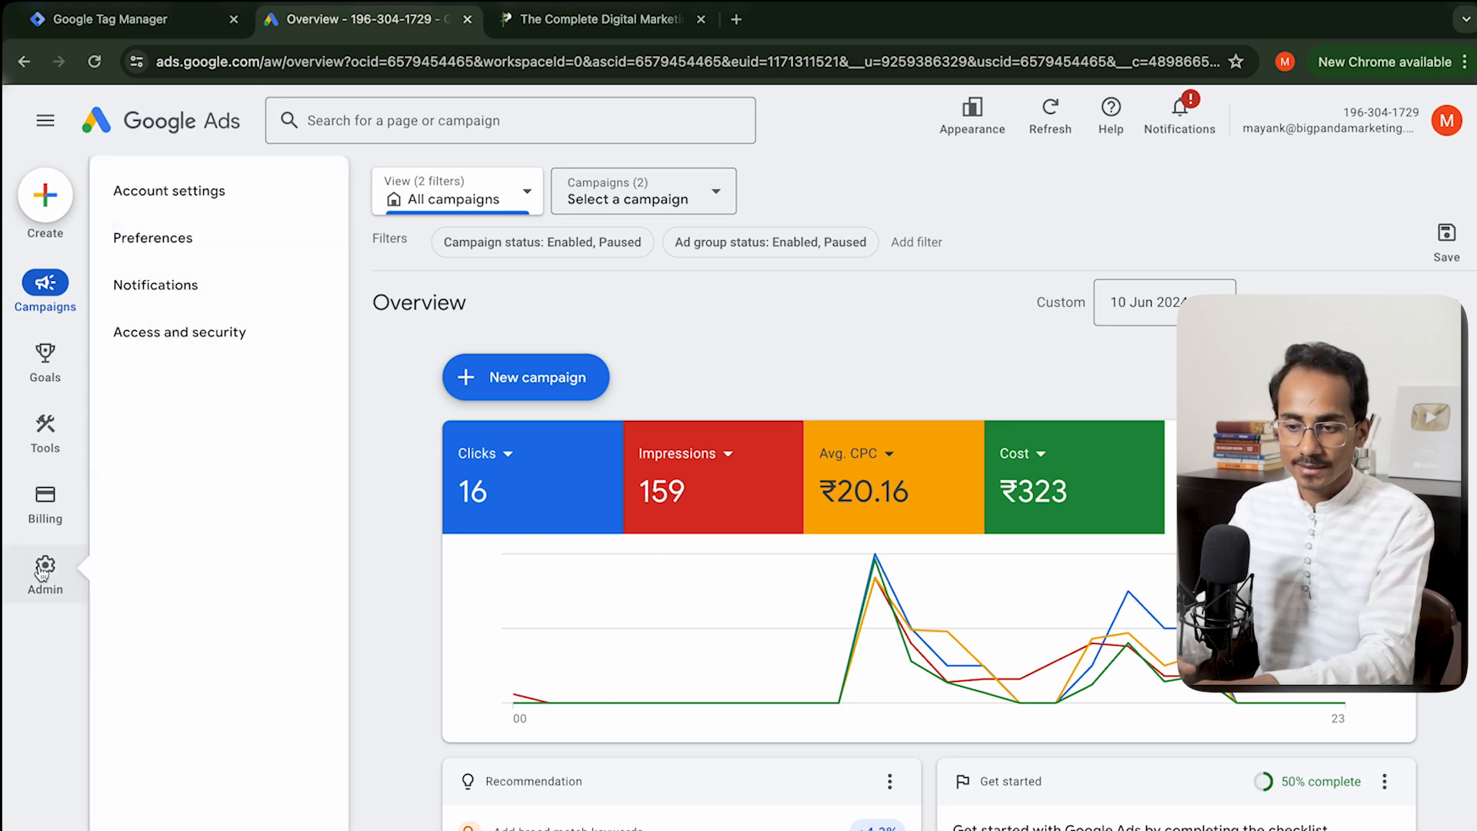
mouse_move(49, 372)
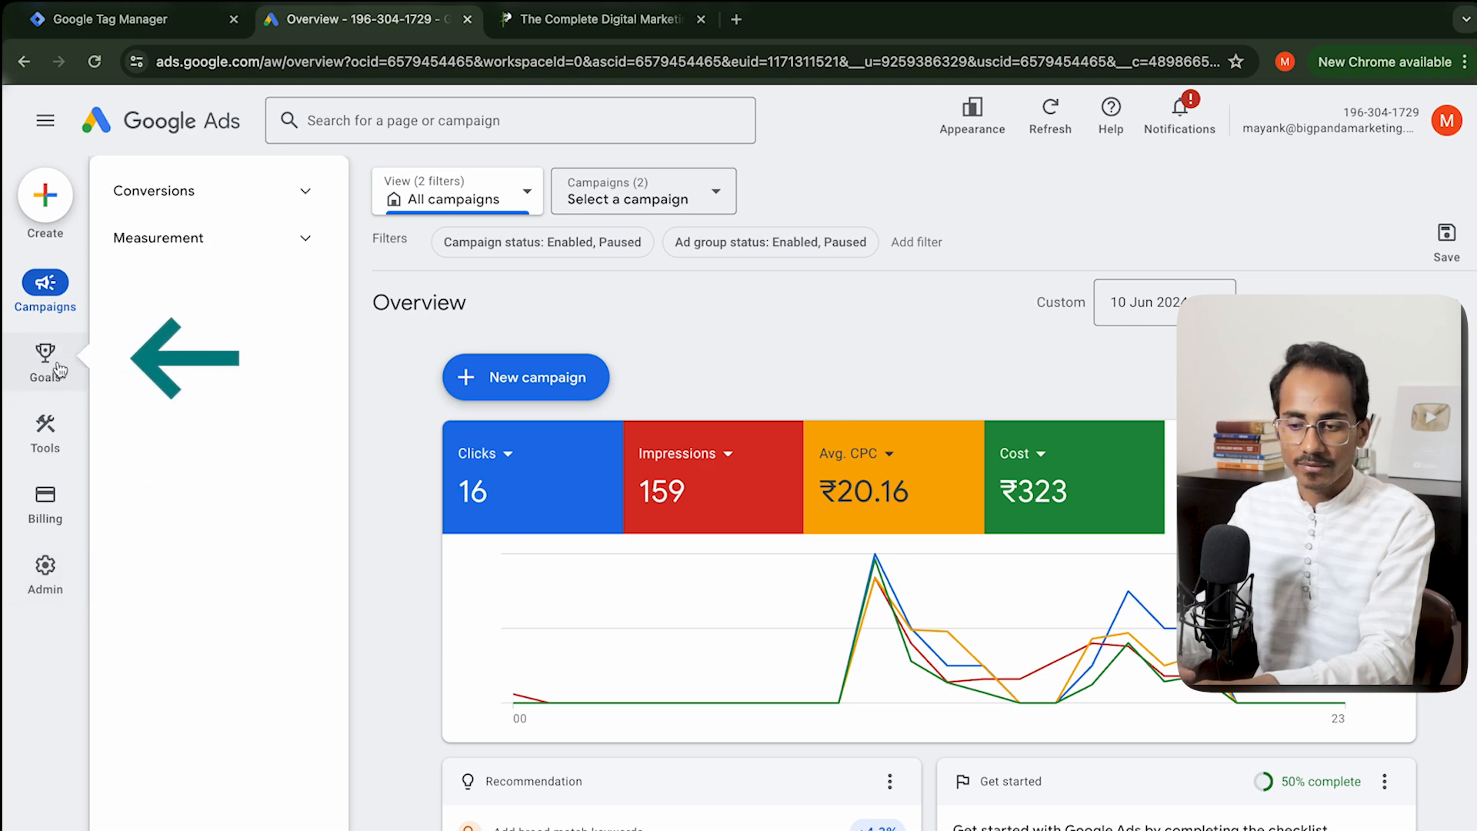
left_click(305, 194)
left_click(181, 242)
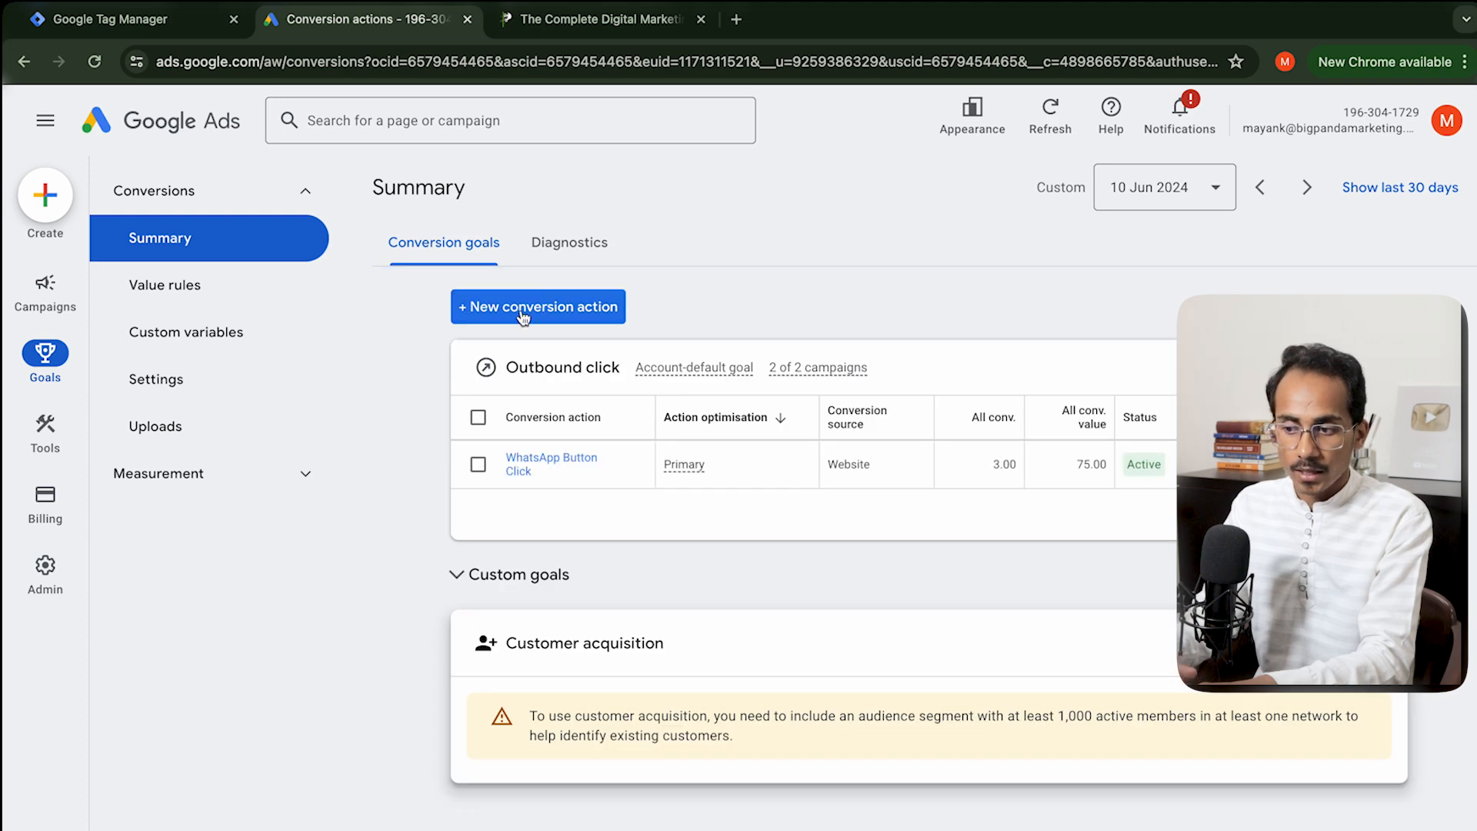
left_click(536, 318)
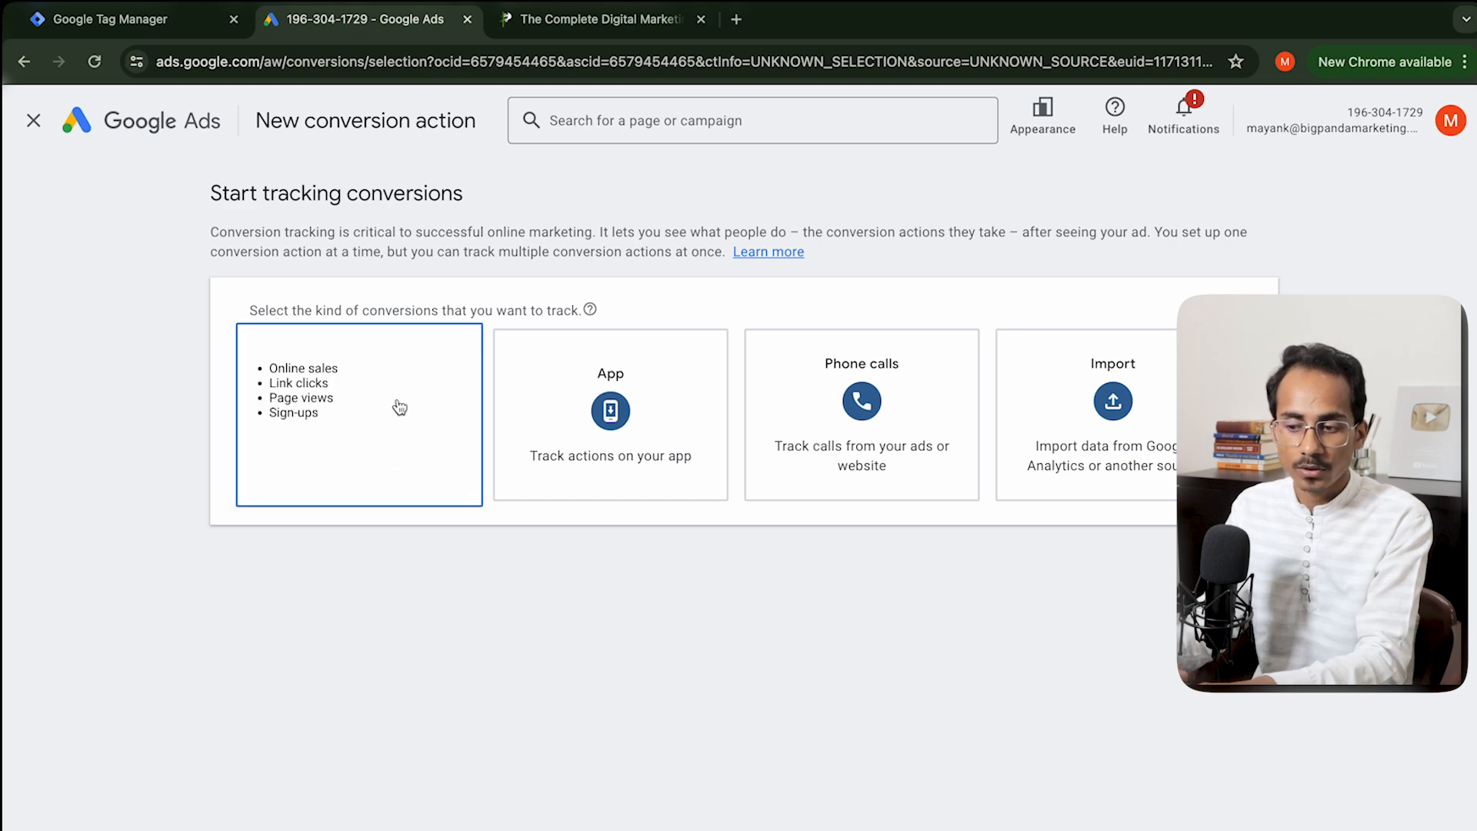
left_click(360, 425)
Step: Copy the digital-marketing-course page's URL from the academy site, enter it as the website domain, and scan it
left_click(305, 447)
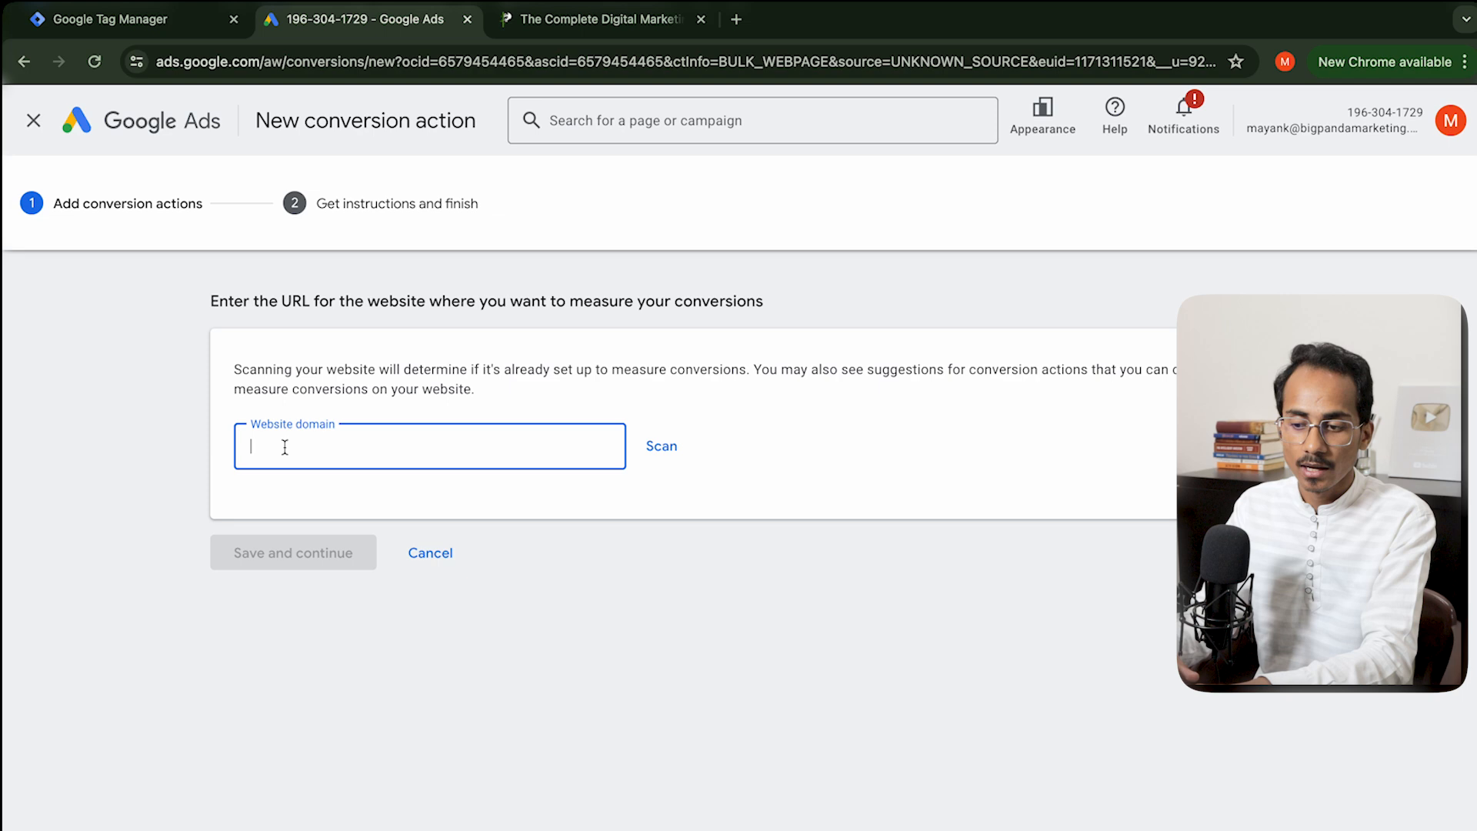
left_click(601, 28)
left_click_drag(547, 61, 173, 67)
key("ctrl+c")
left_click(270, 20)
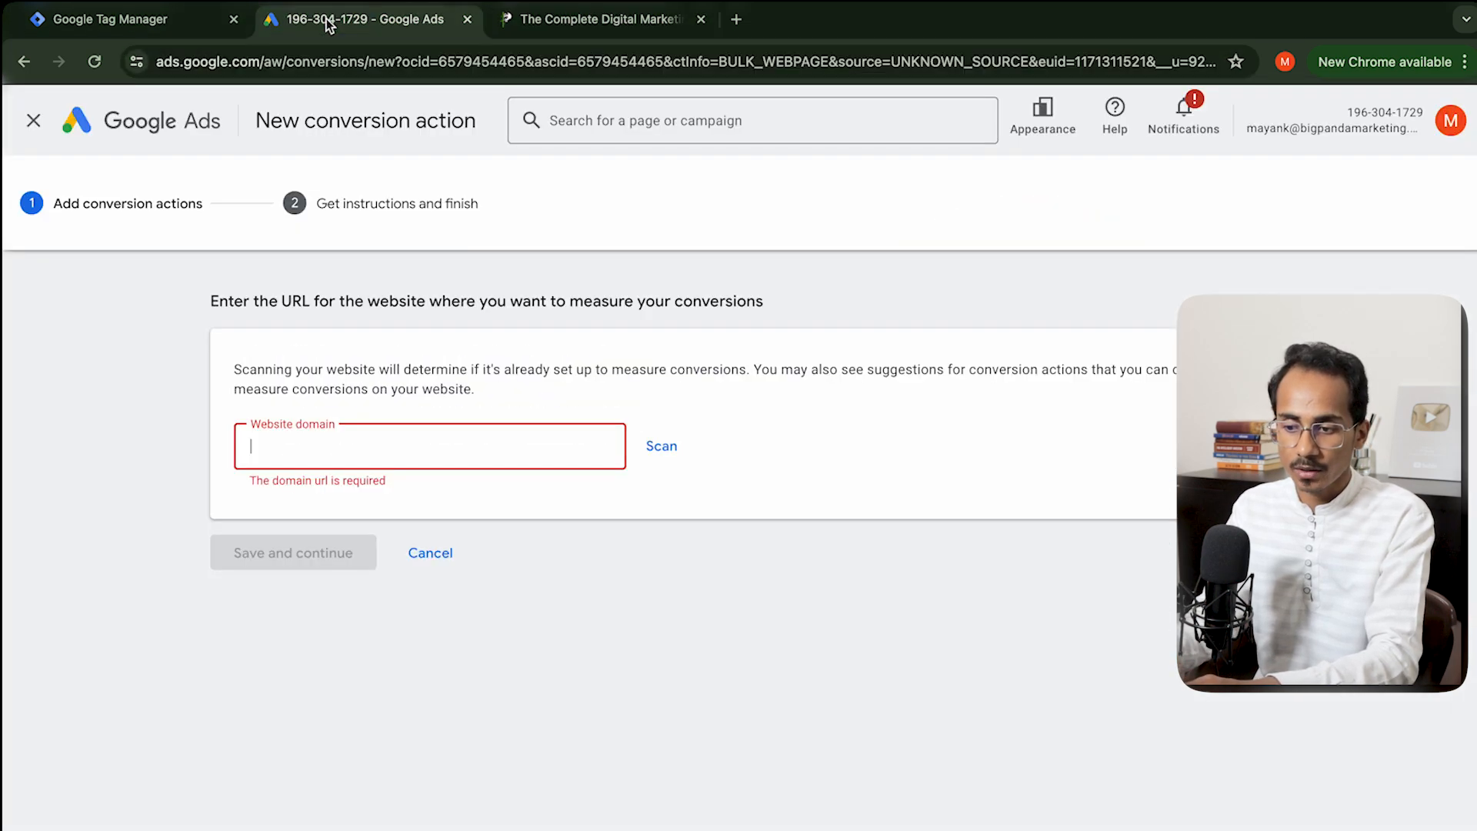
key("ctrl+v")
left_click(661, 446)
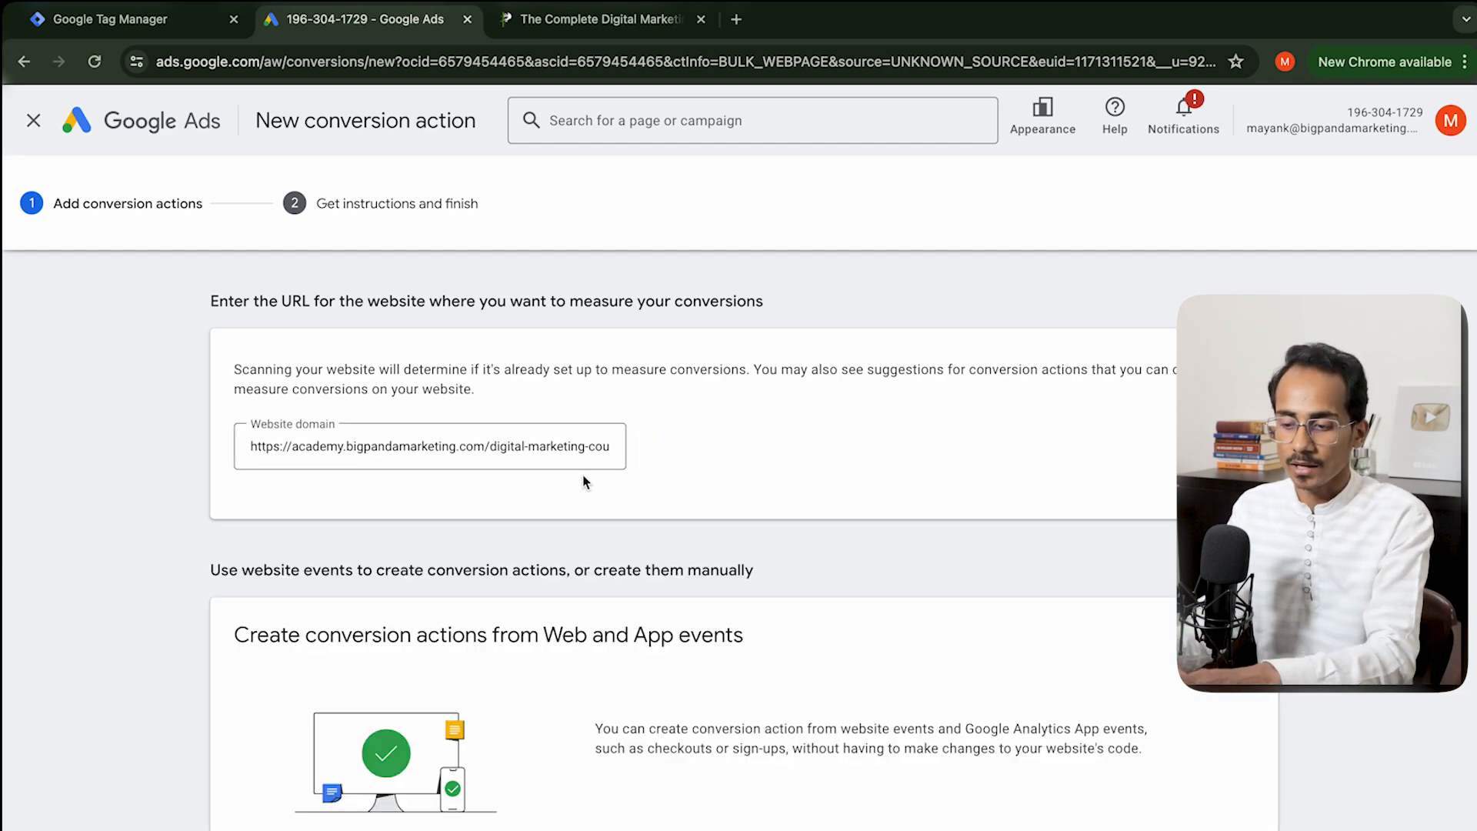
Step: Dismiss the event-based conversion action form and start adding a conversion action manually using code
scroll(583, 482, "down", 5)
scroll(468, 514, "up", 1)
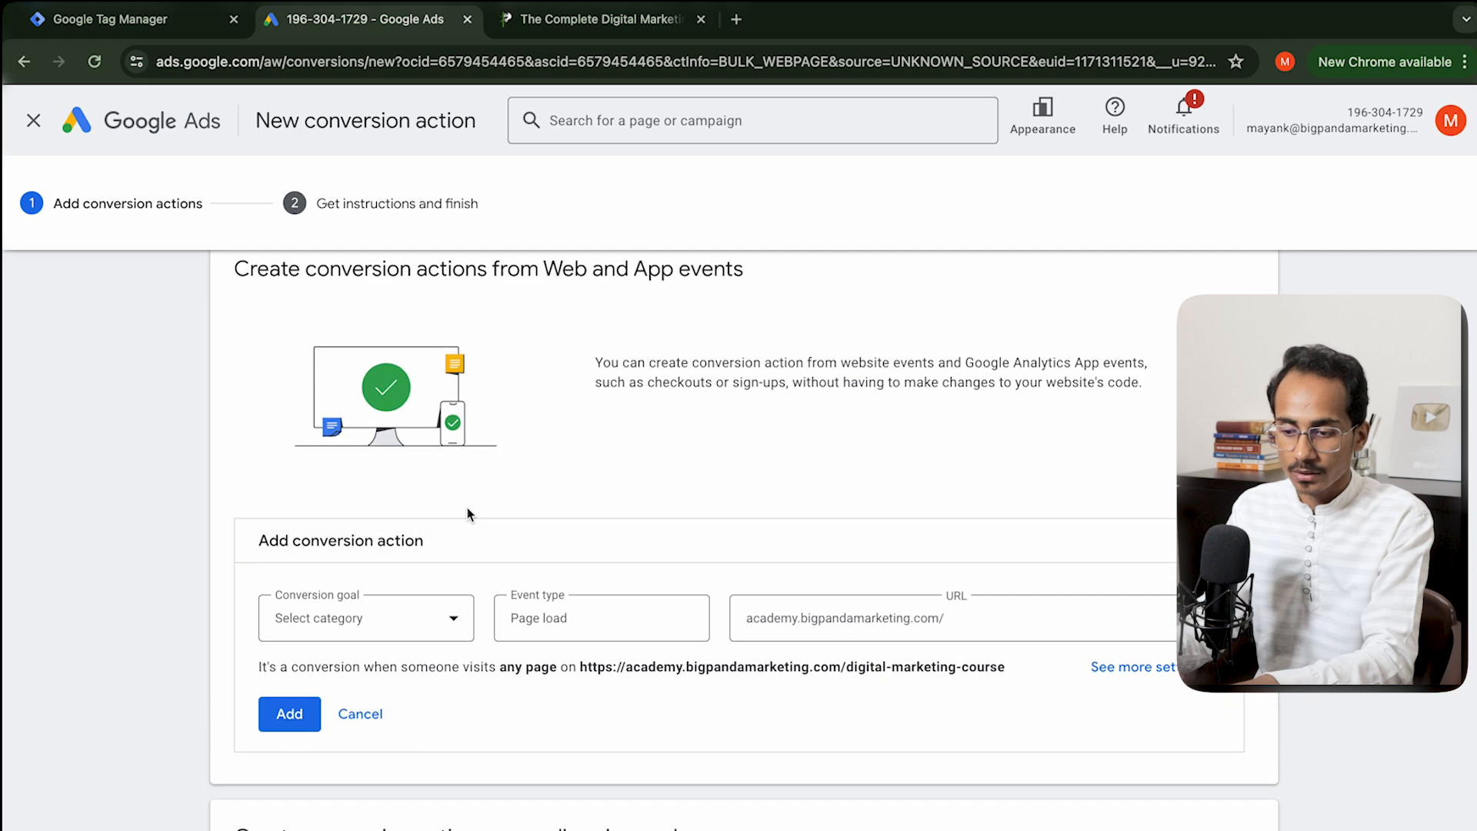
scroll(520, 467, "up", 2)
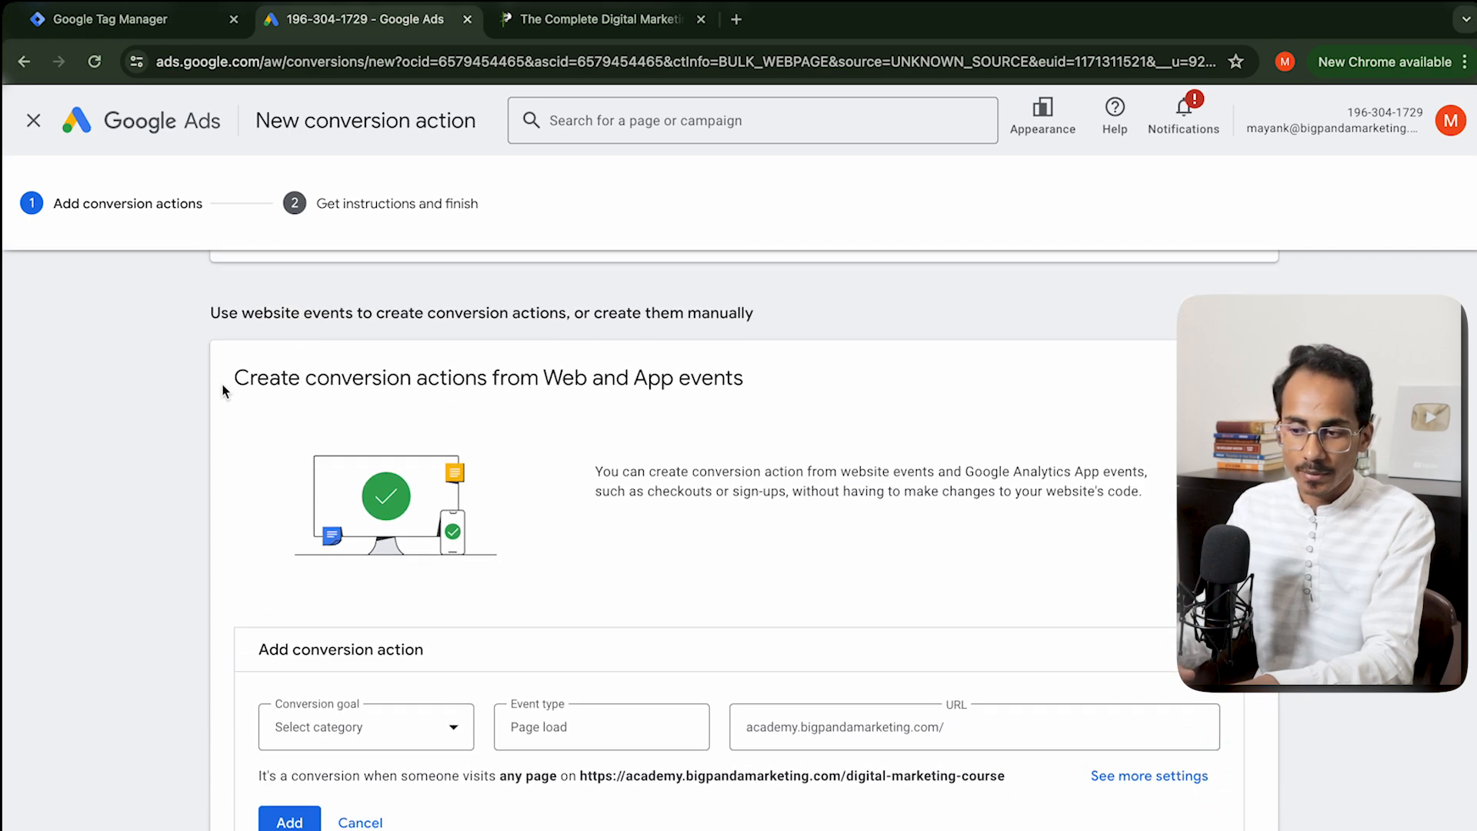
left_click_drag(223, 386, 736, 382)
scroll(611, 551, "down", 5)
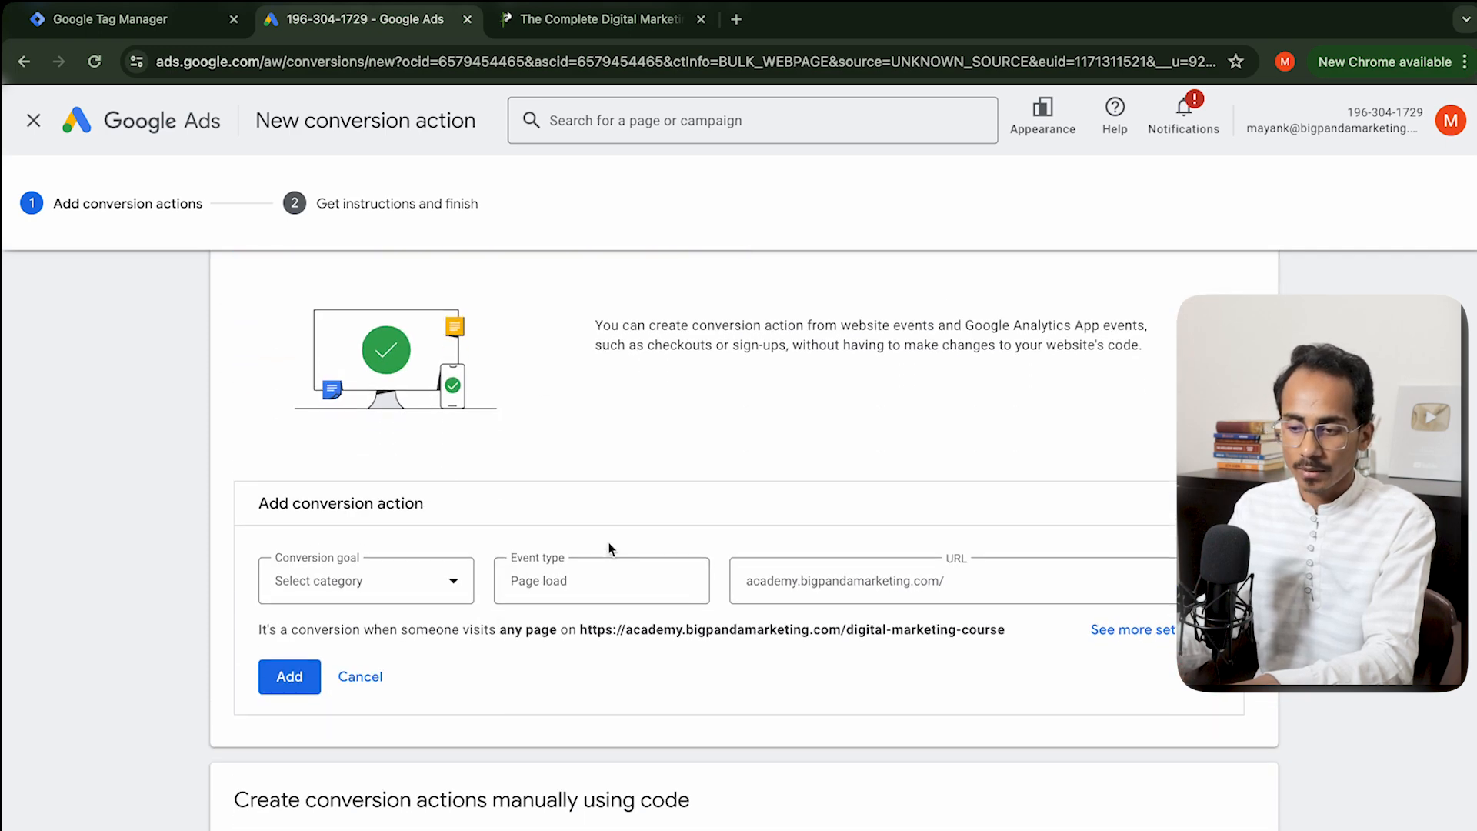
scroll(444, 451, "up", 3)
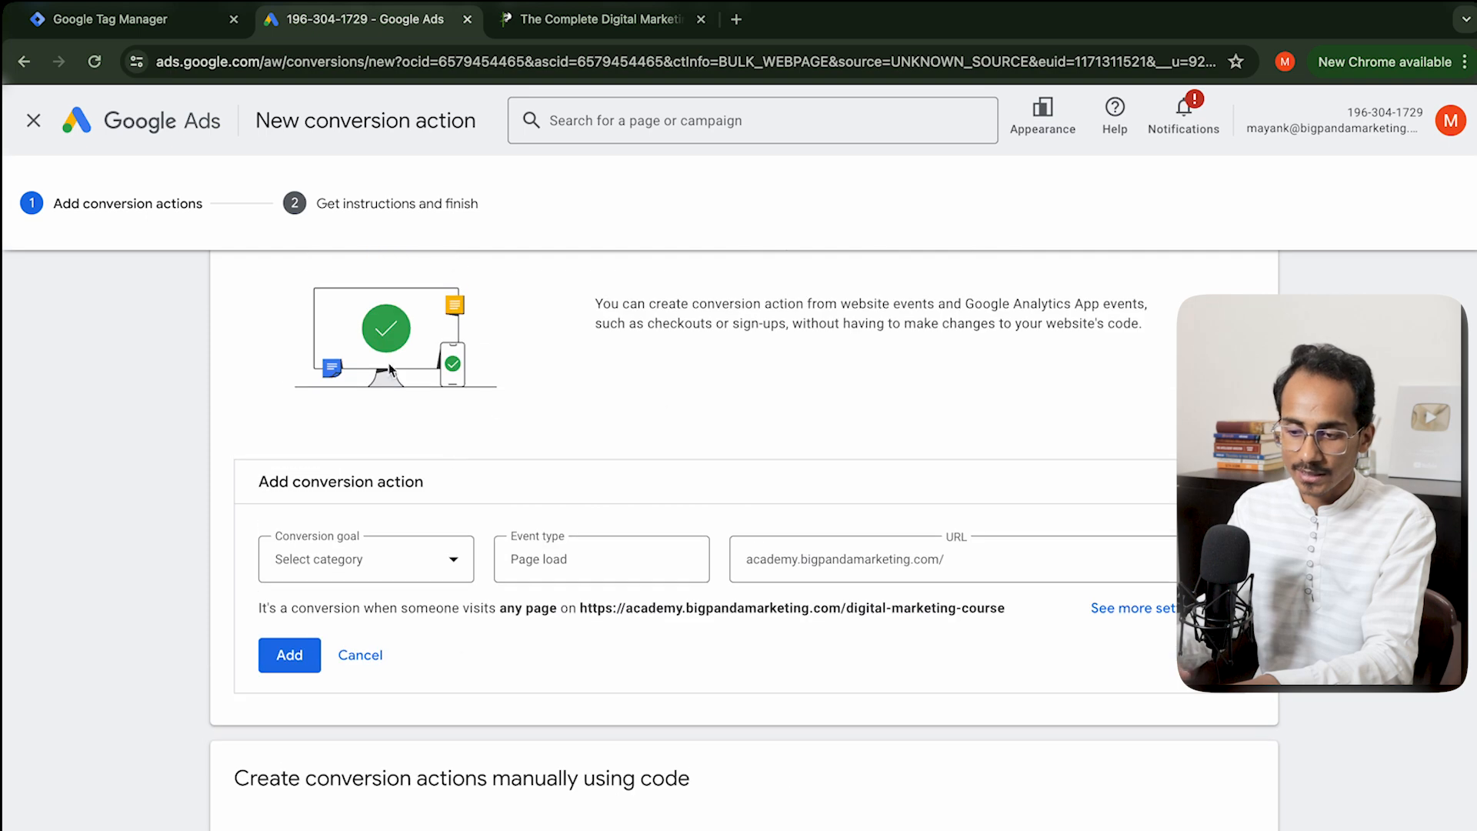
left_click(359, 654)
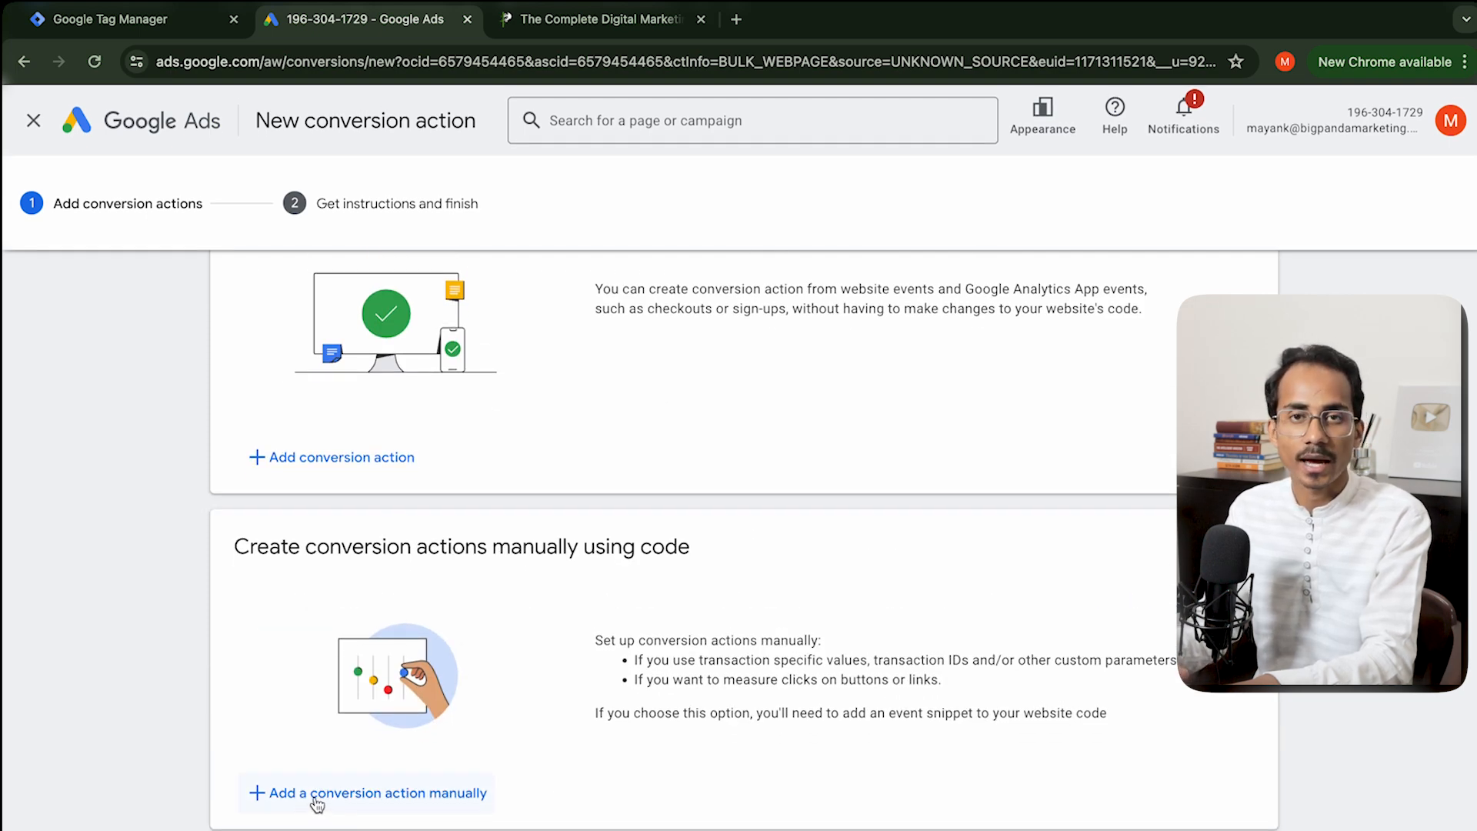
left_click(317, 794)
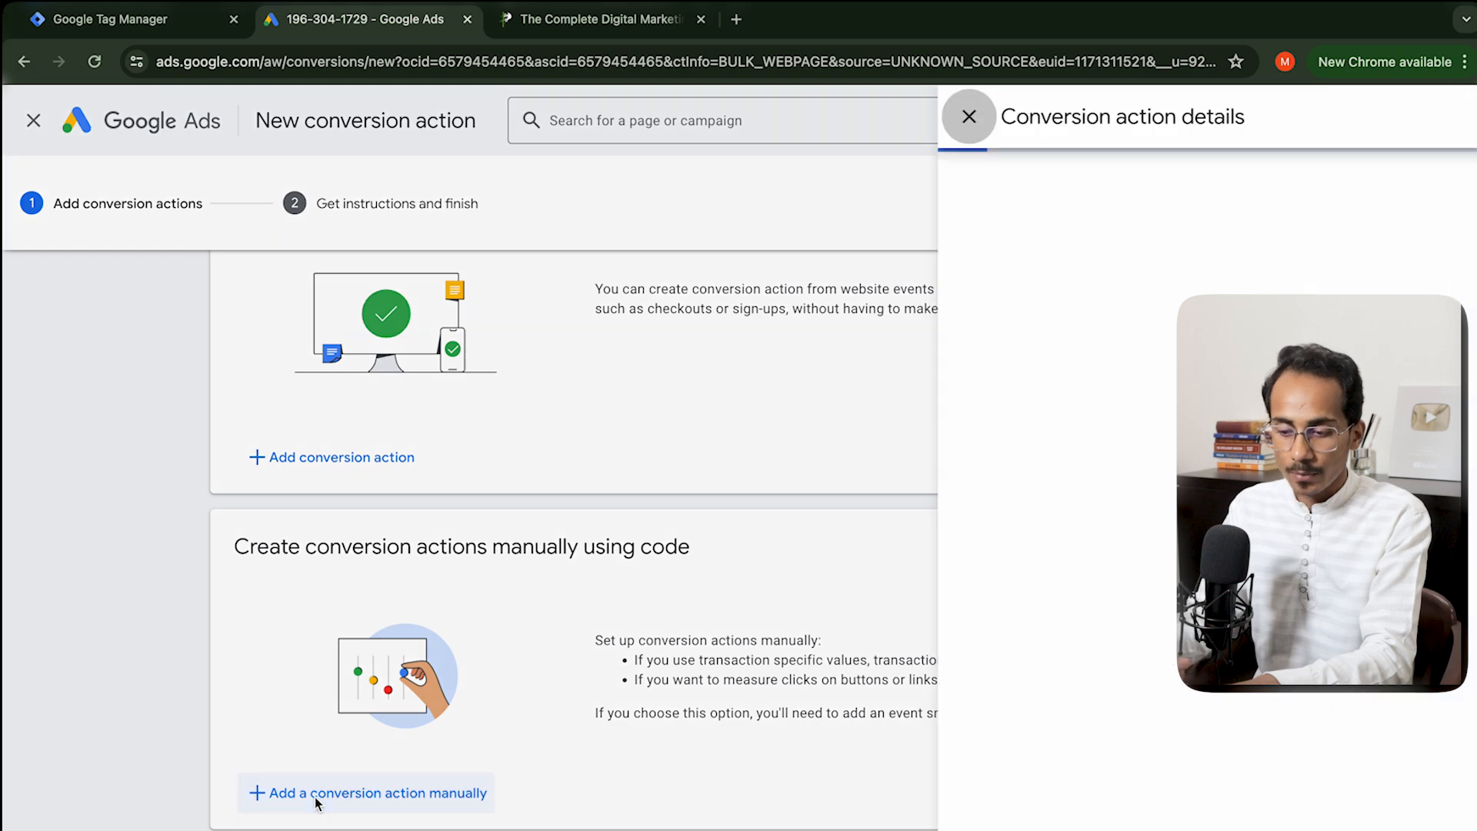
Step: Browse the goal categories for the conversion action and choose Outbound click
left_click(750, 370)
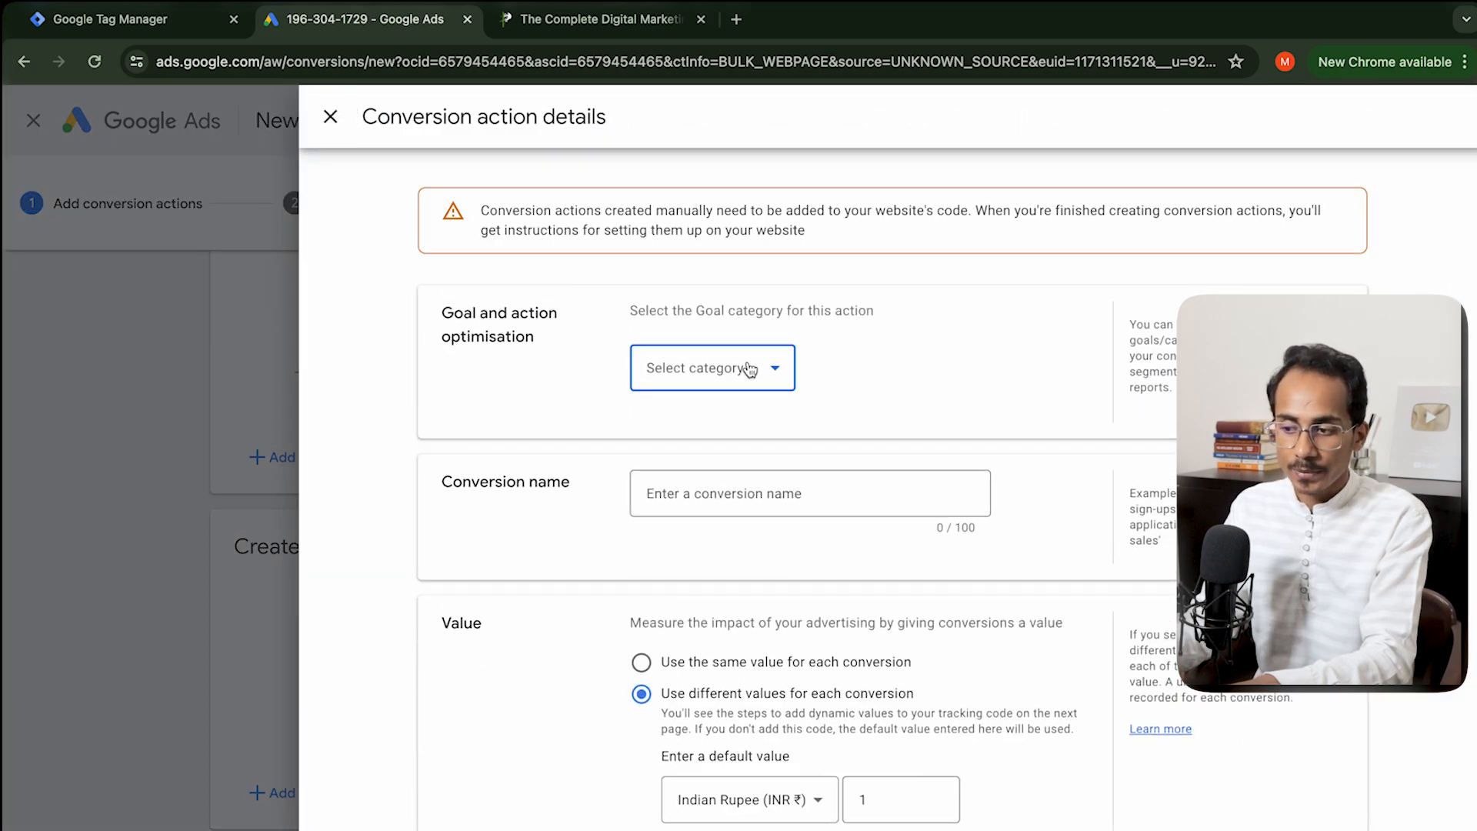
scroll(732, 543, "down", 2)
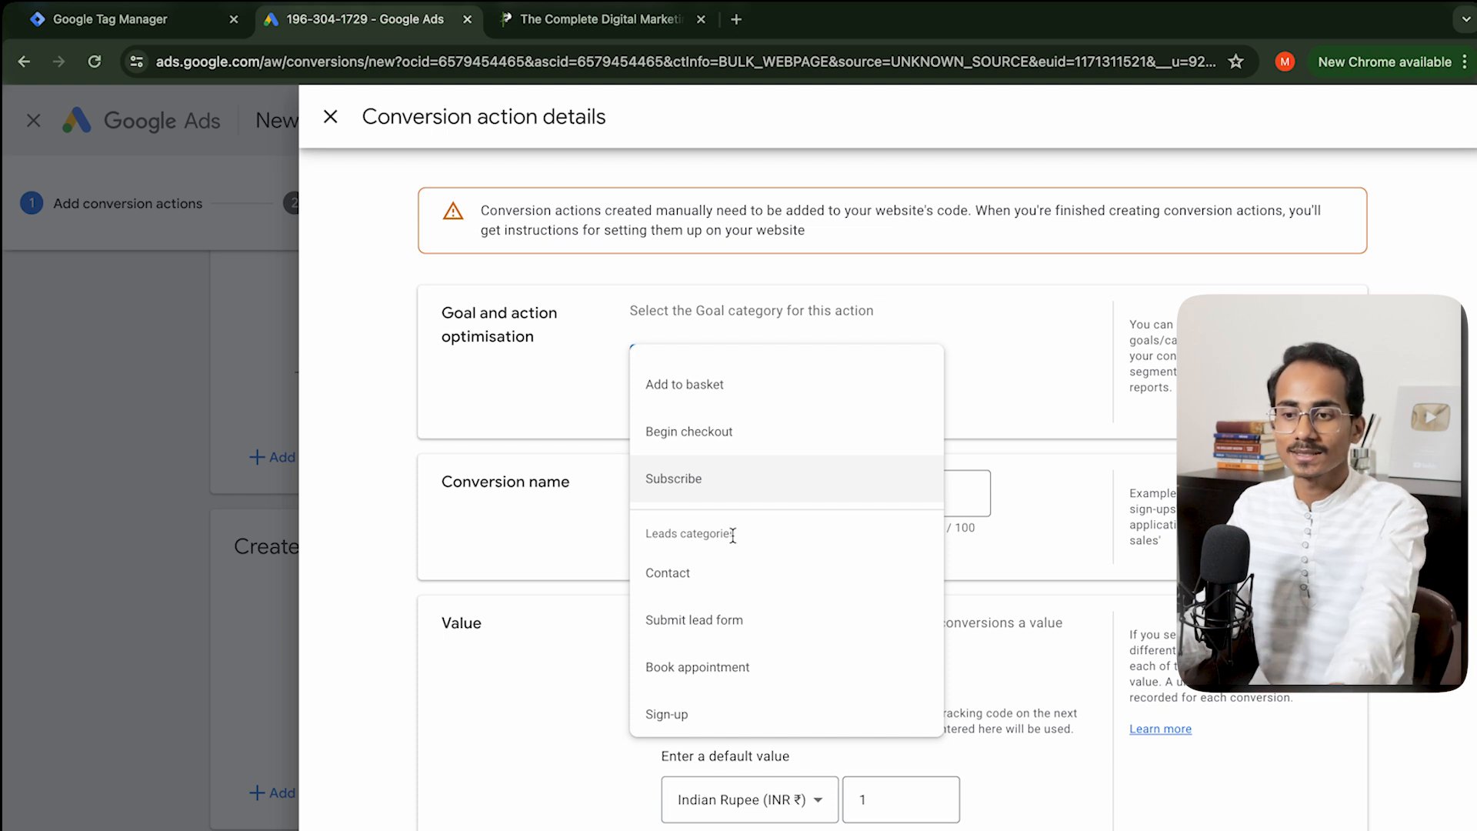
scroll(735, 588, "down", 1)
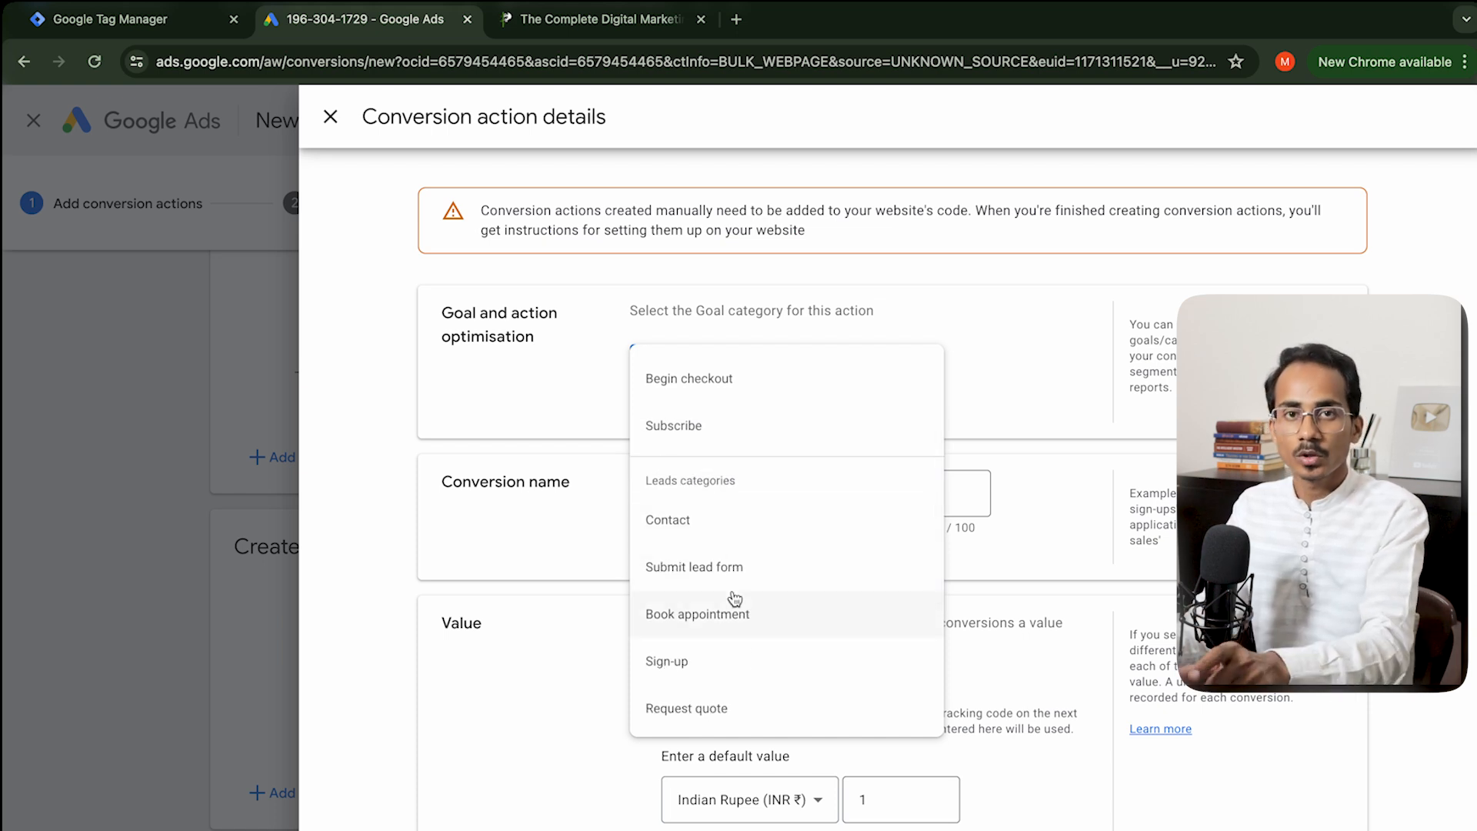
scroll(735, 600, "down", 1)
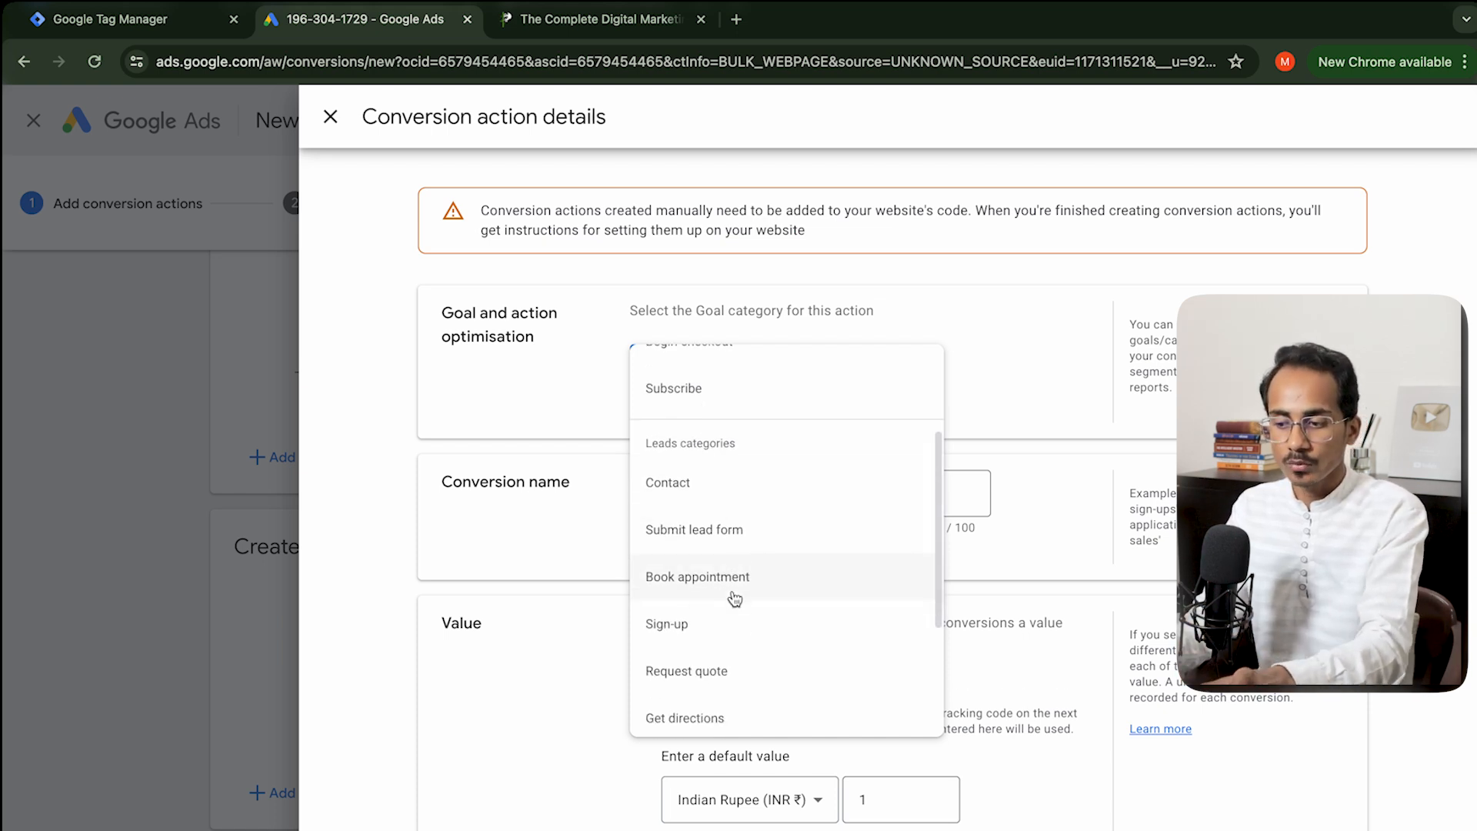
scroll(735, 599, "down", 5)
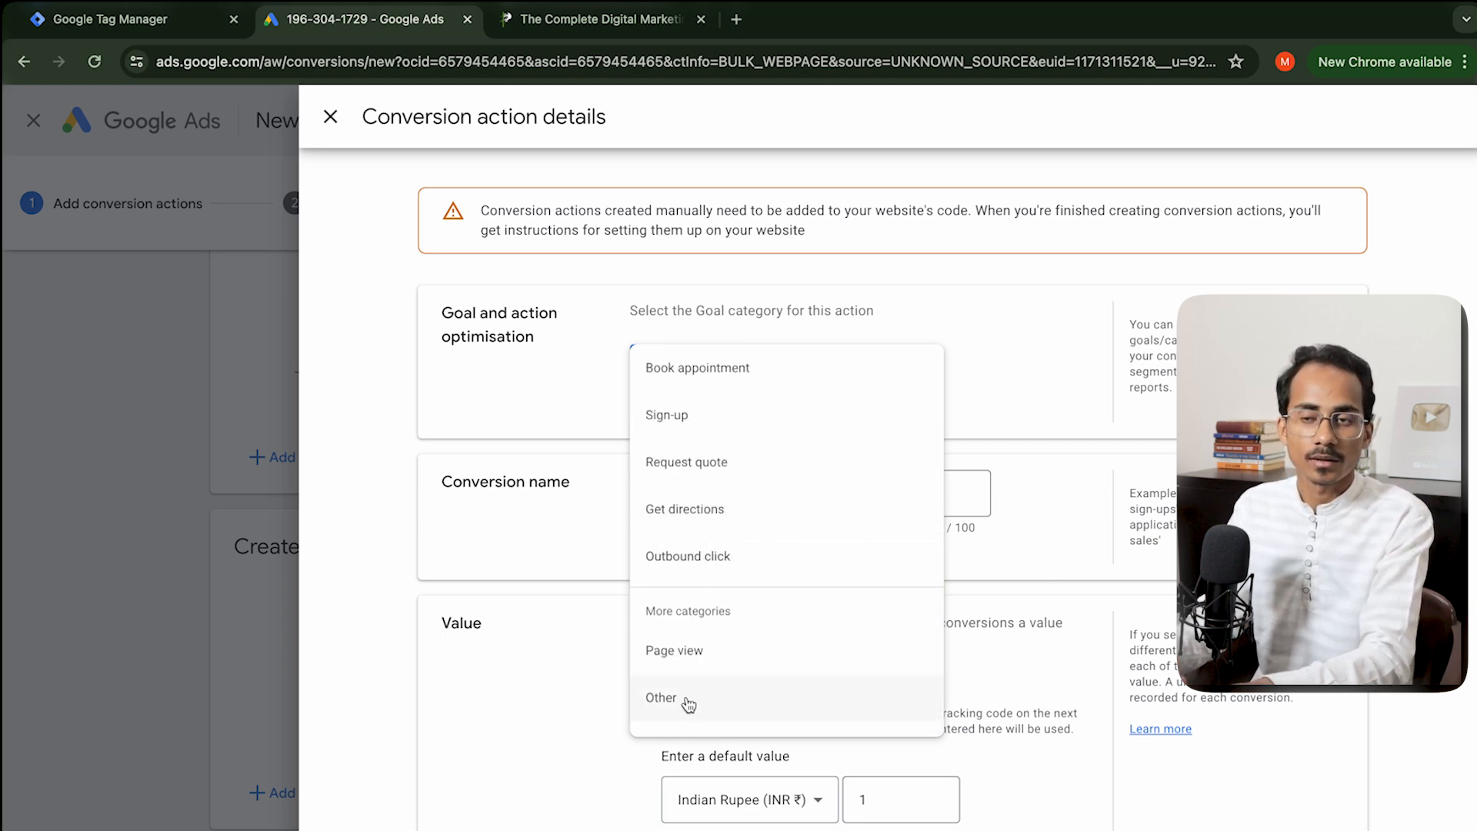
left_click(725, 565)
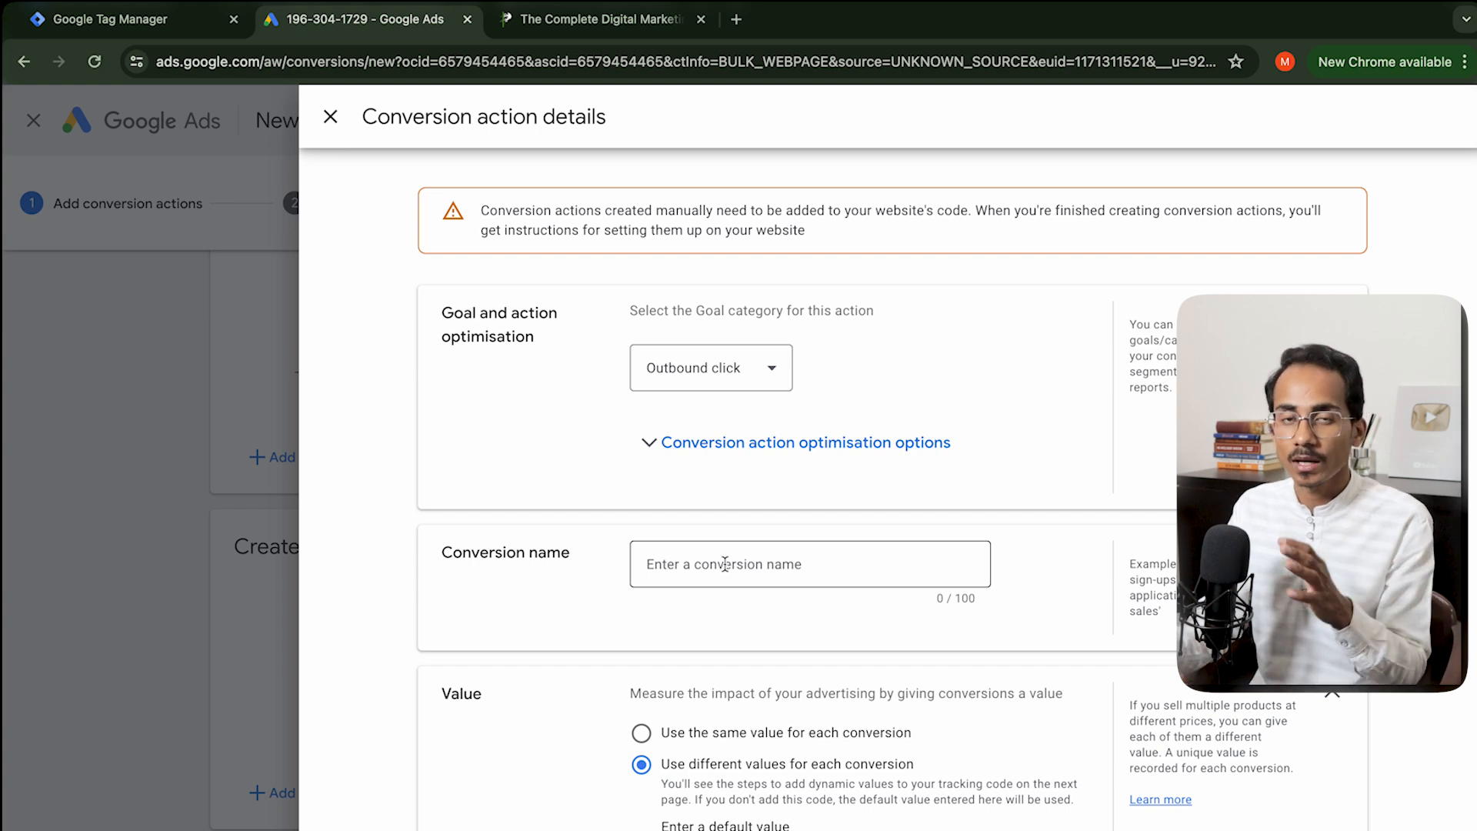
Step: Name the conversion action "WhatsApp Button - Test 2"
scroll(724, 564, "down", 1)
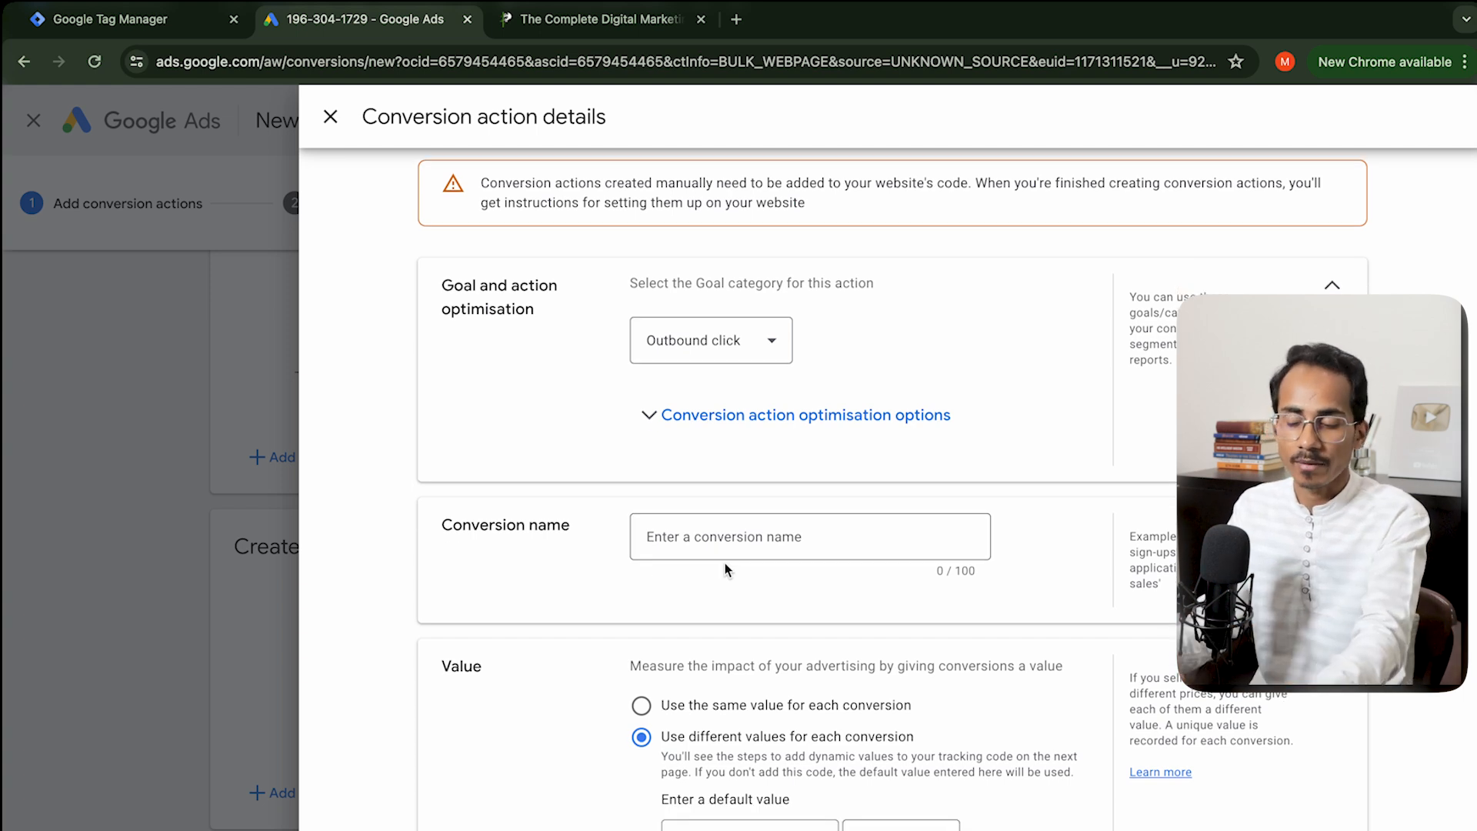
left_click(687, 537)
type("Wh")
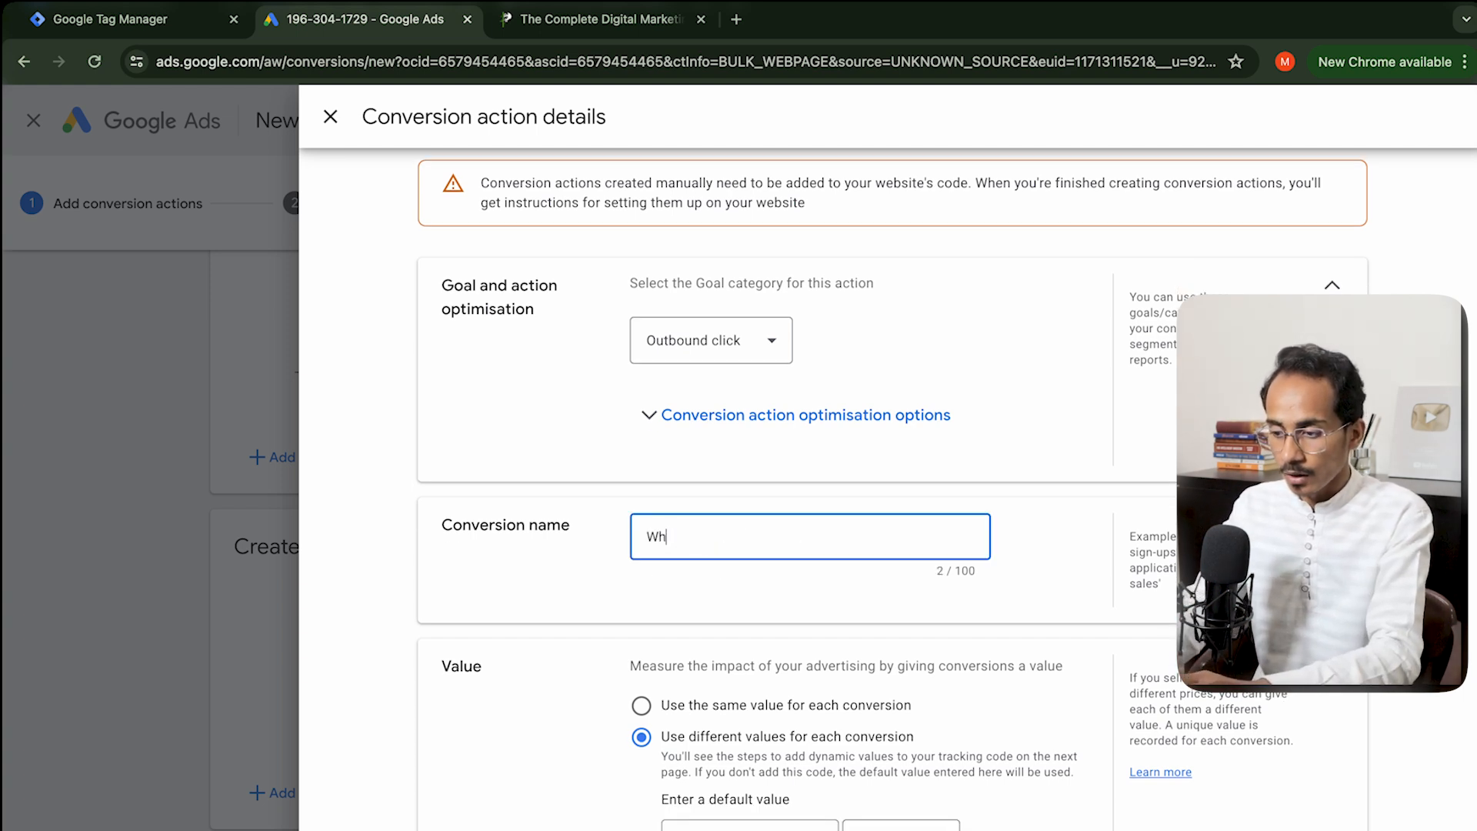
type("atsApp Button D")
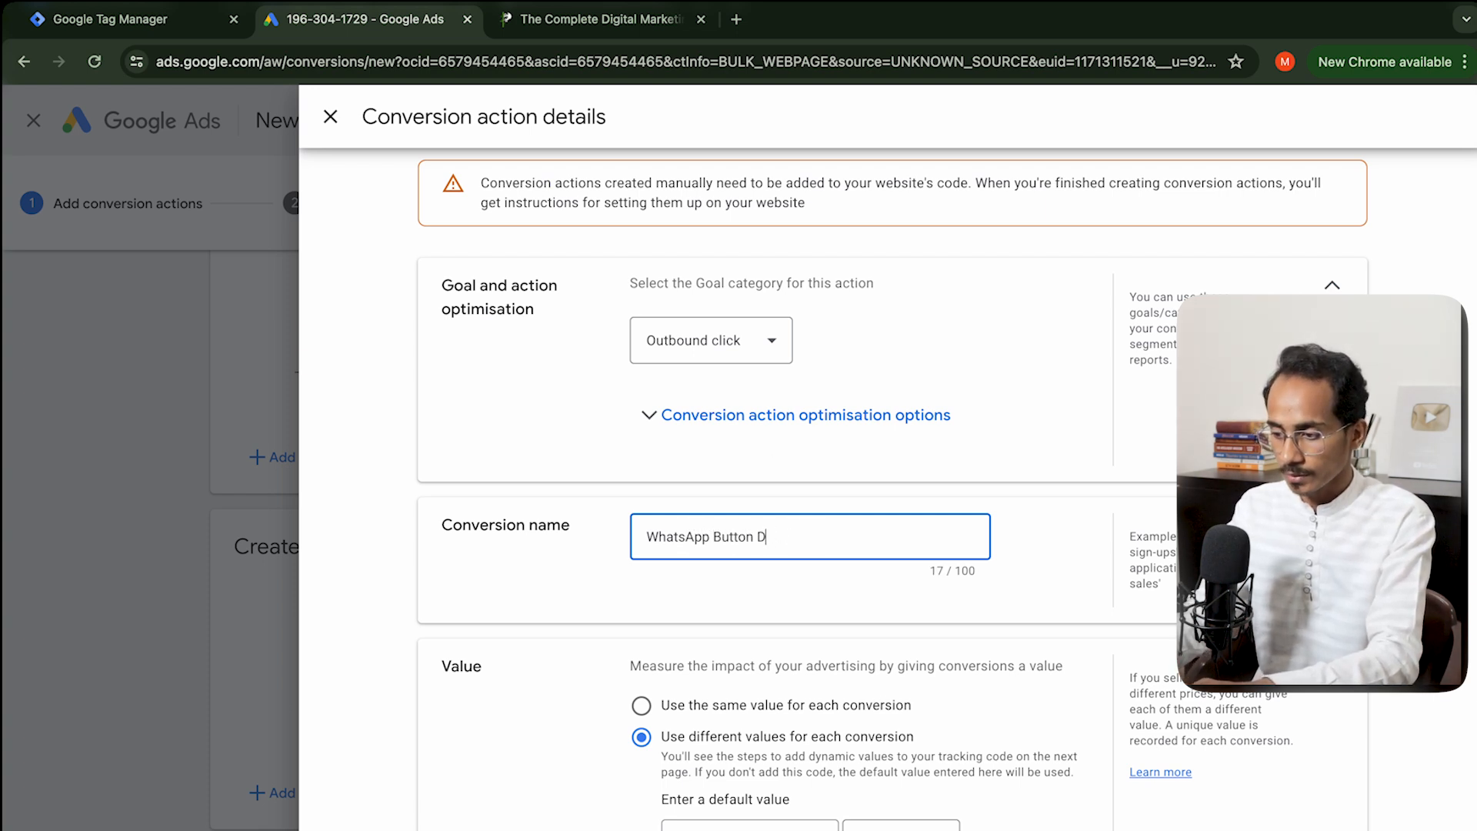
type("emo- Test 2")
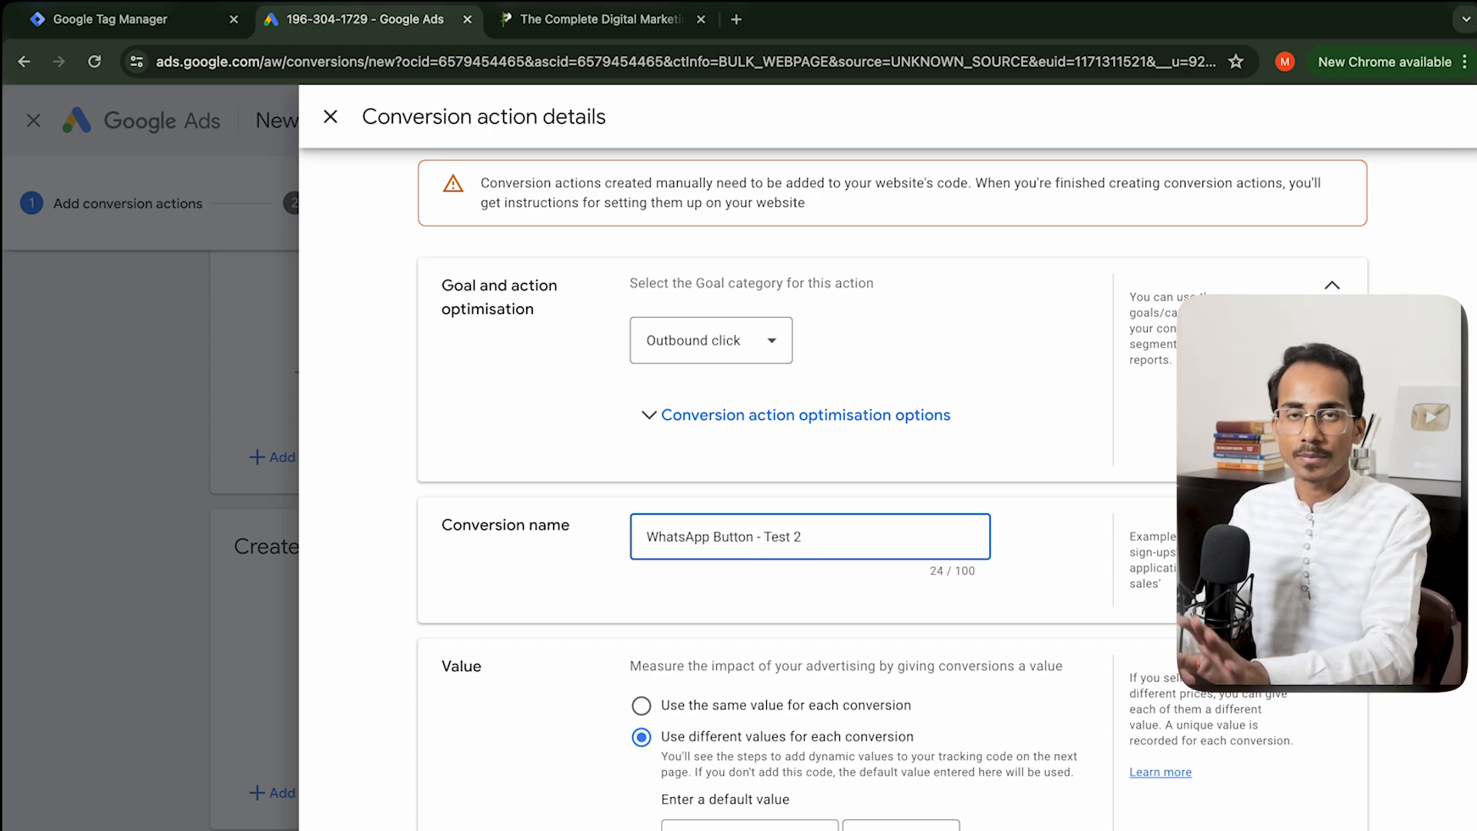
double_click(652, 543)
left_click_drag(652, 544, 785, 542)
left_click(804, 540)
scroll(807, 547, "down", 5)
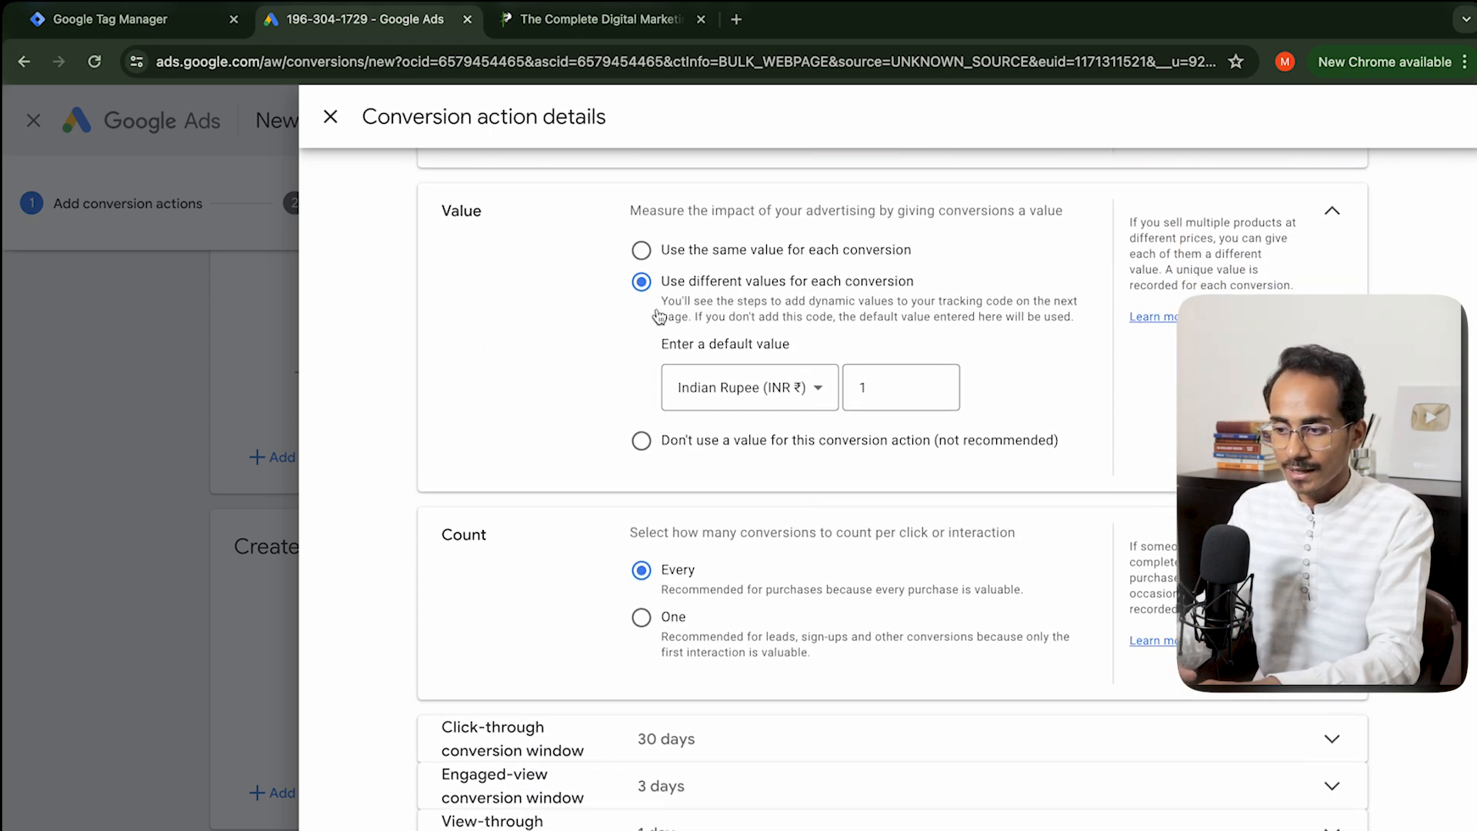
Step: Choose not to use a value for the conversion action, set its count to One, and finish its details
left_click(642, 442)
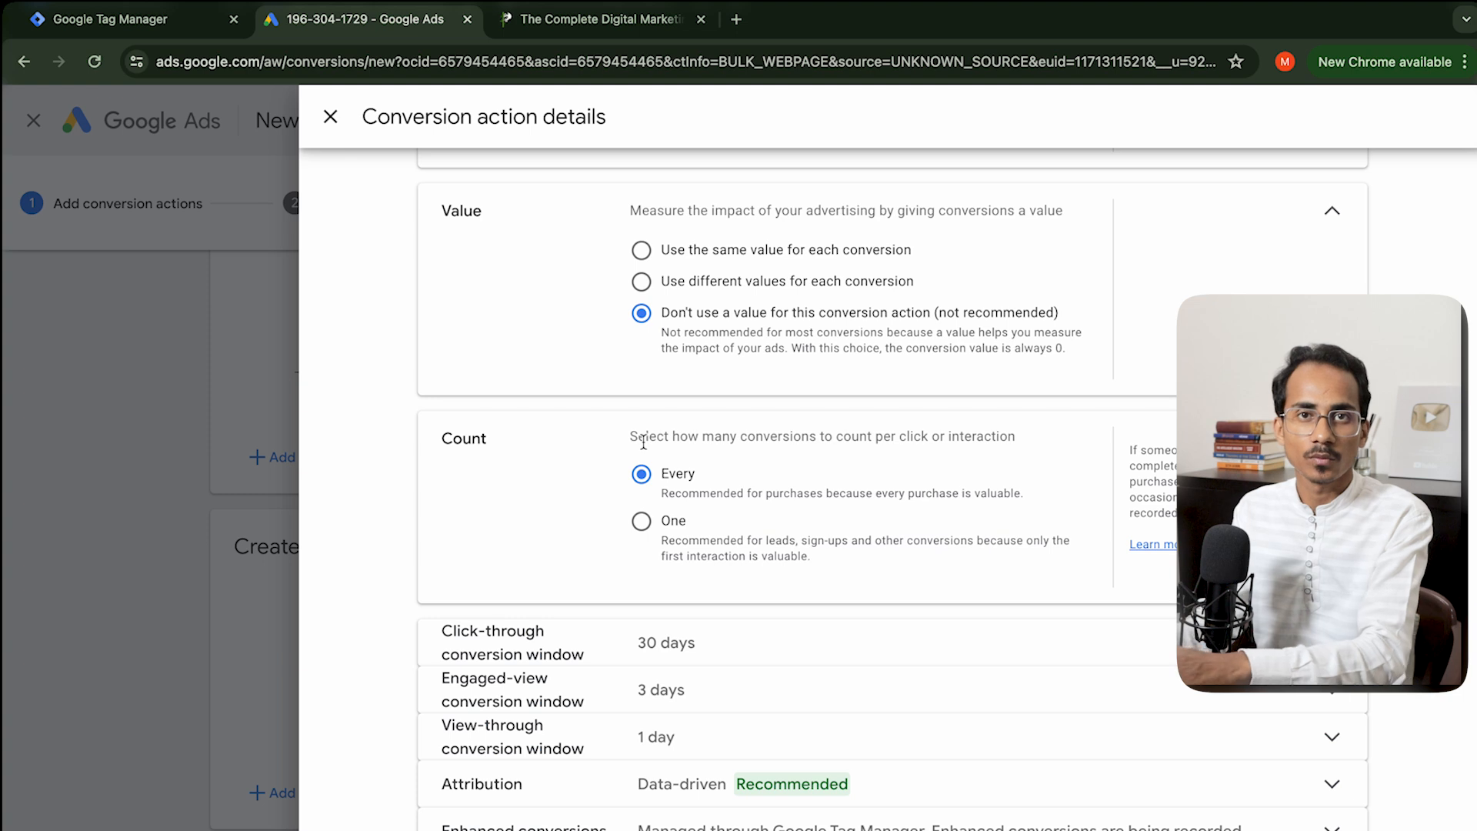
left_click(641, 531)
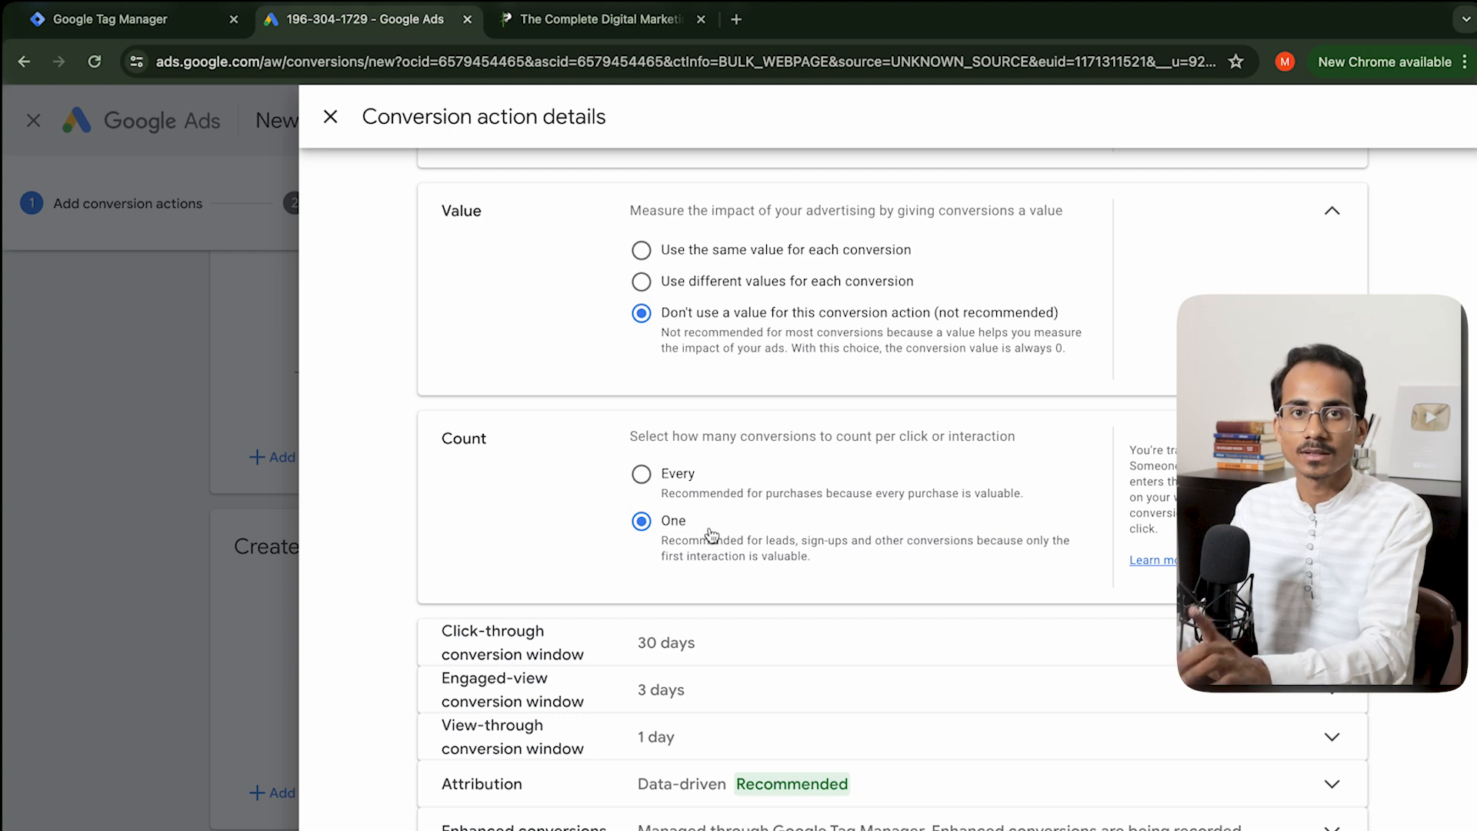
scroll(712, 535, "down", 1)
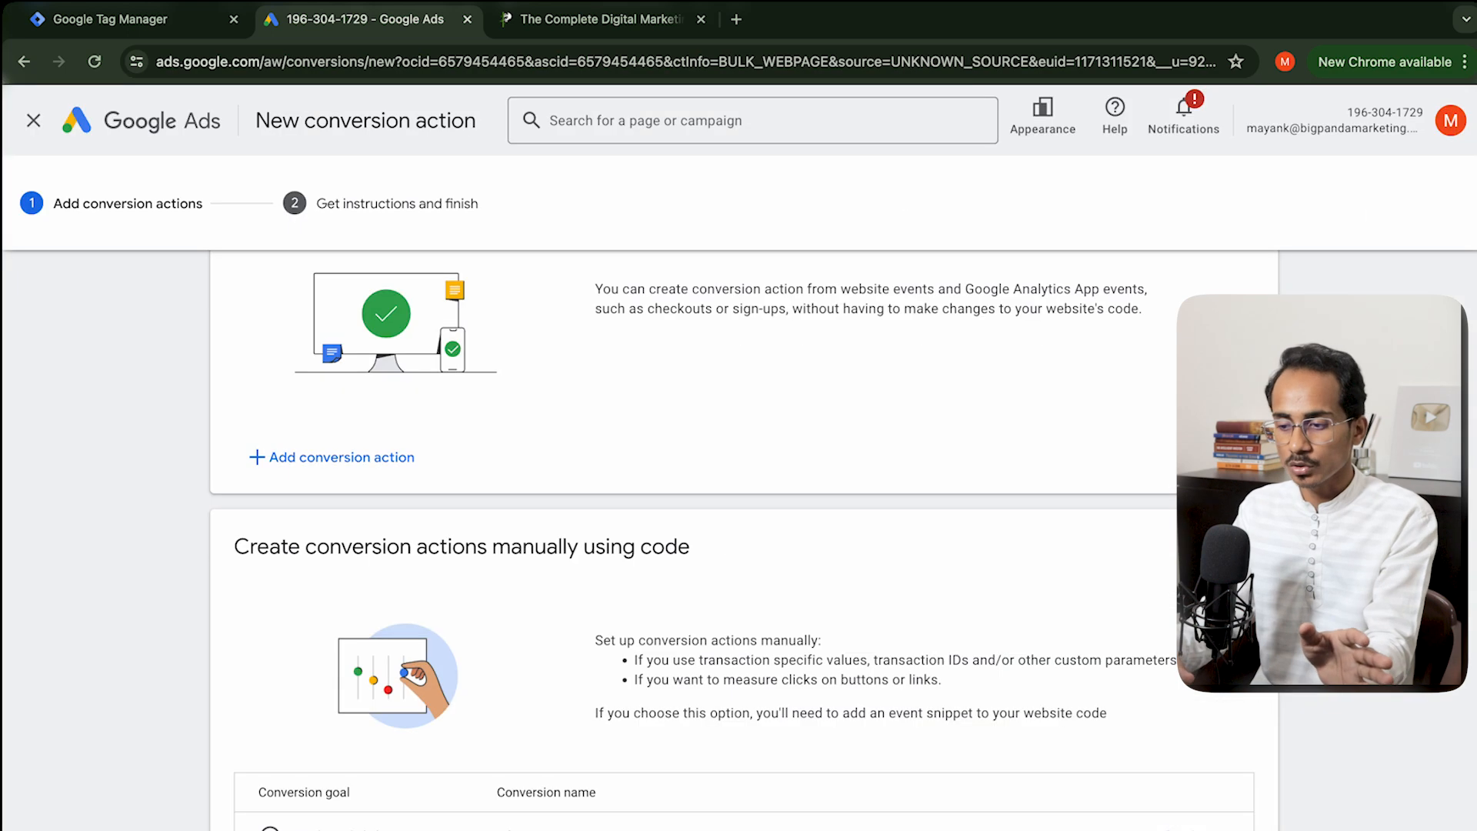
Step: Save the conversion action and review its conversion ID and label in the Google Tag Manager setup instructions
scroll(538, 538, "down", 2)
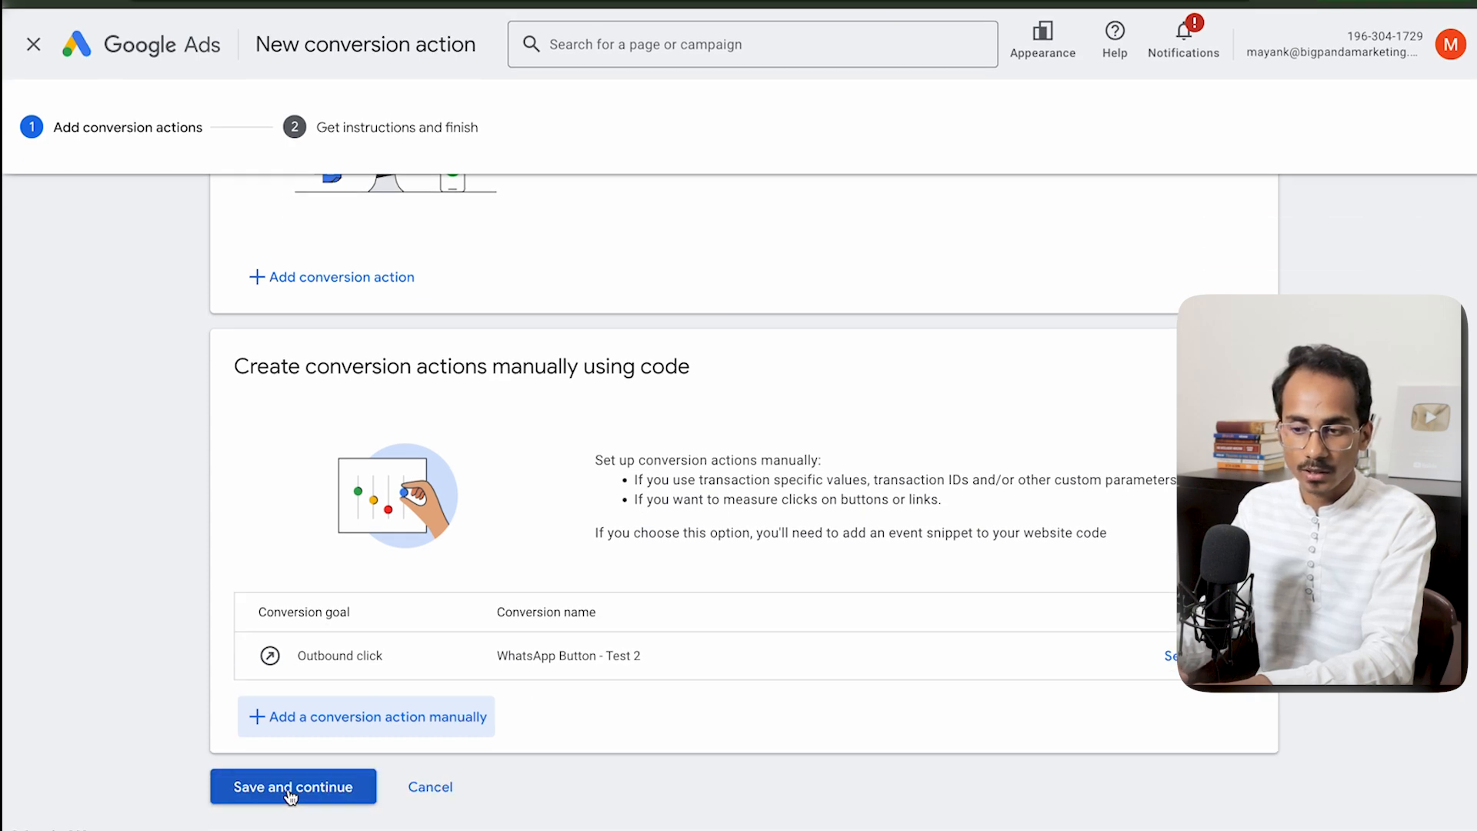
left_click(290, 791)
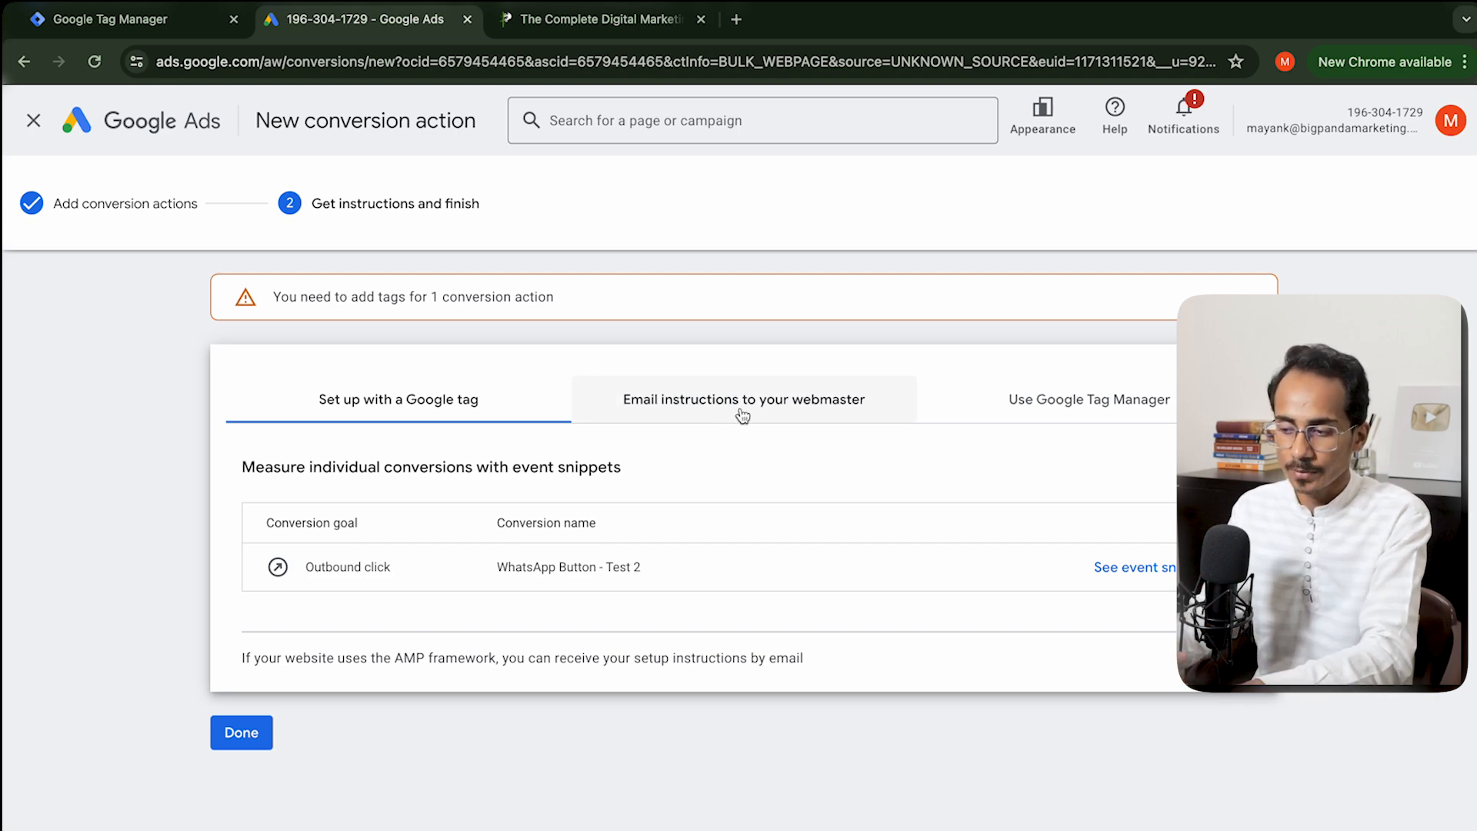
left_click(1088, 398)
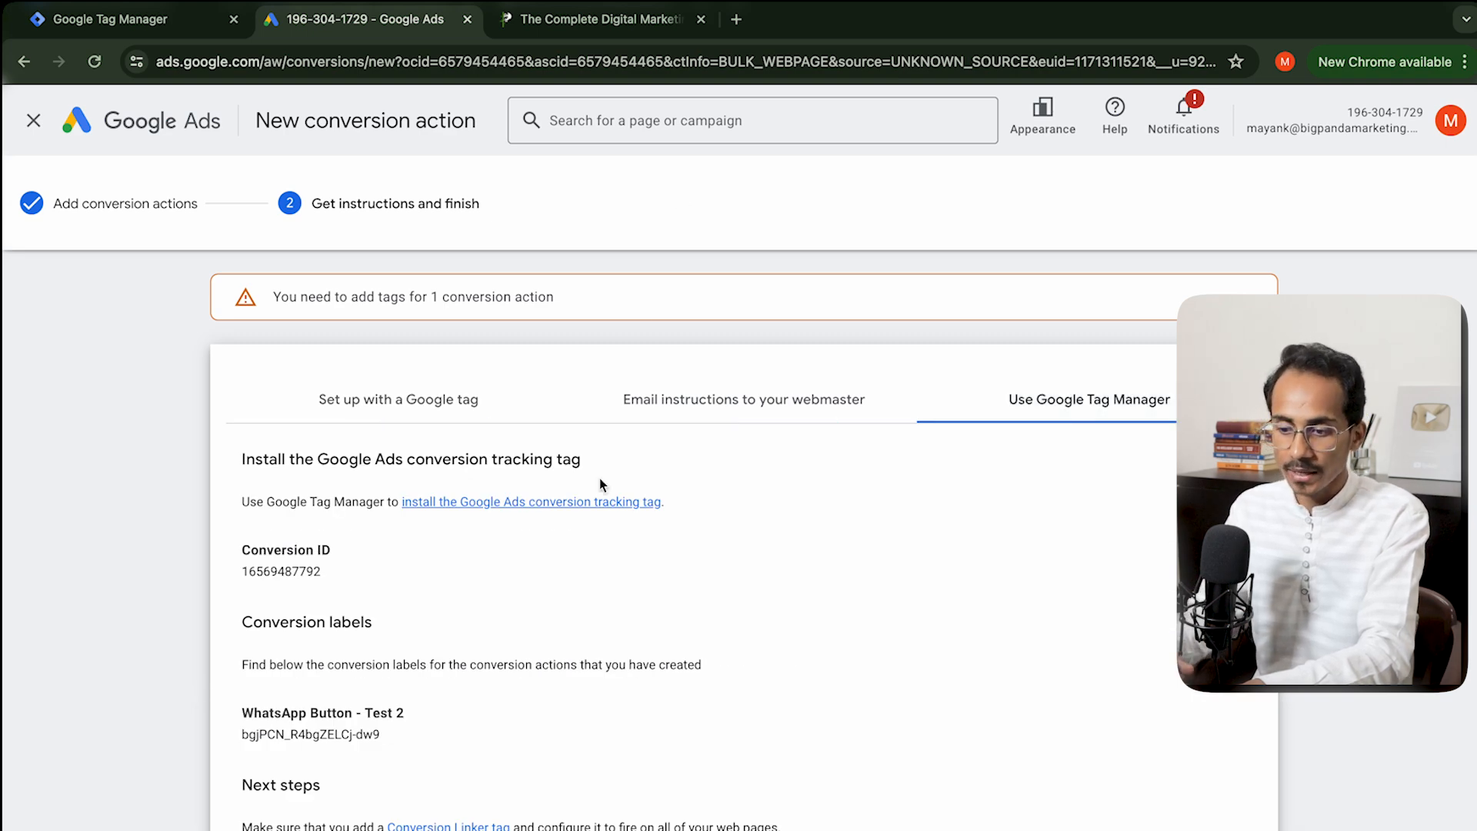
scroll(462, 477, "down", 1)
left_click_drag(332, 474, 238, 477)
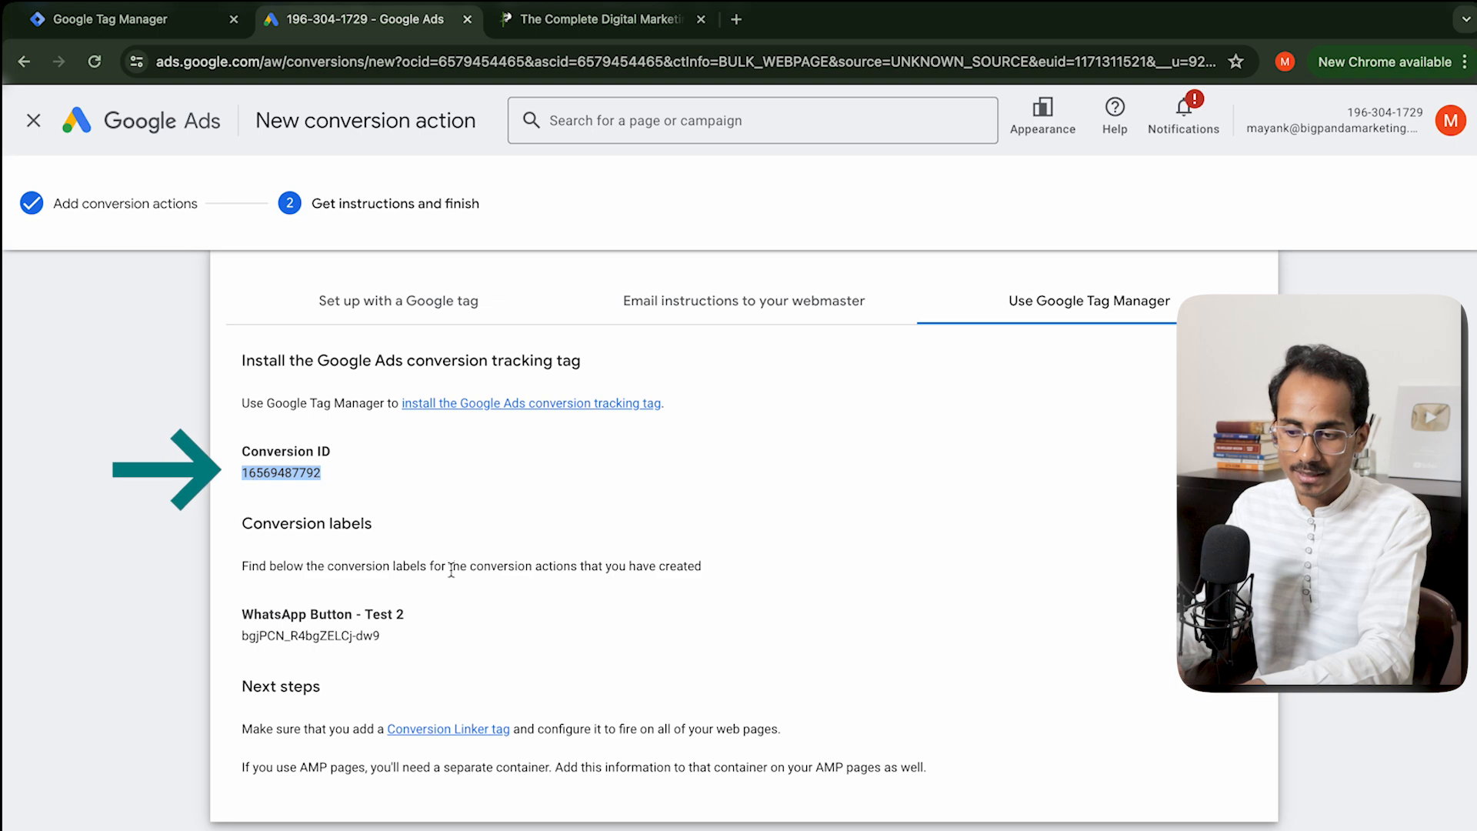
left_click_drag(415, 635, 237, 635)
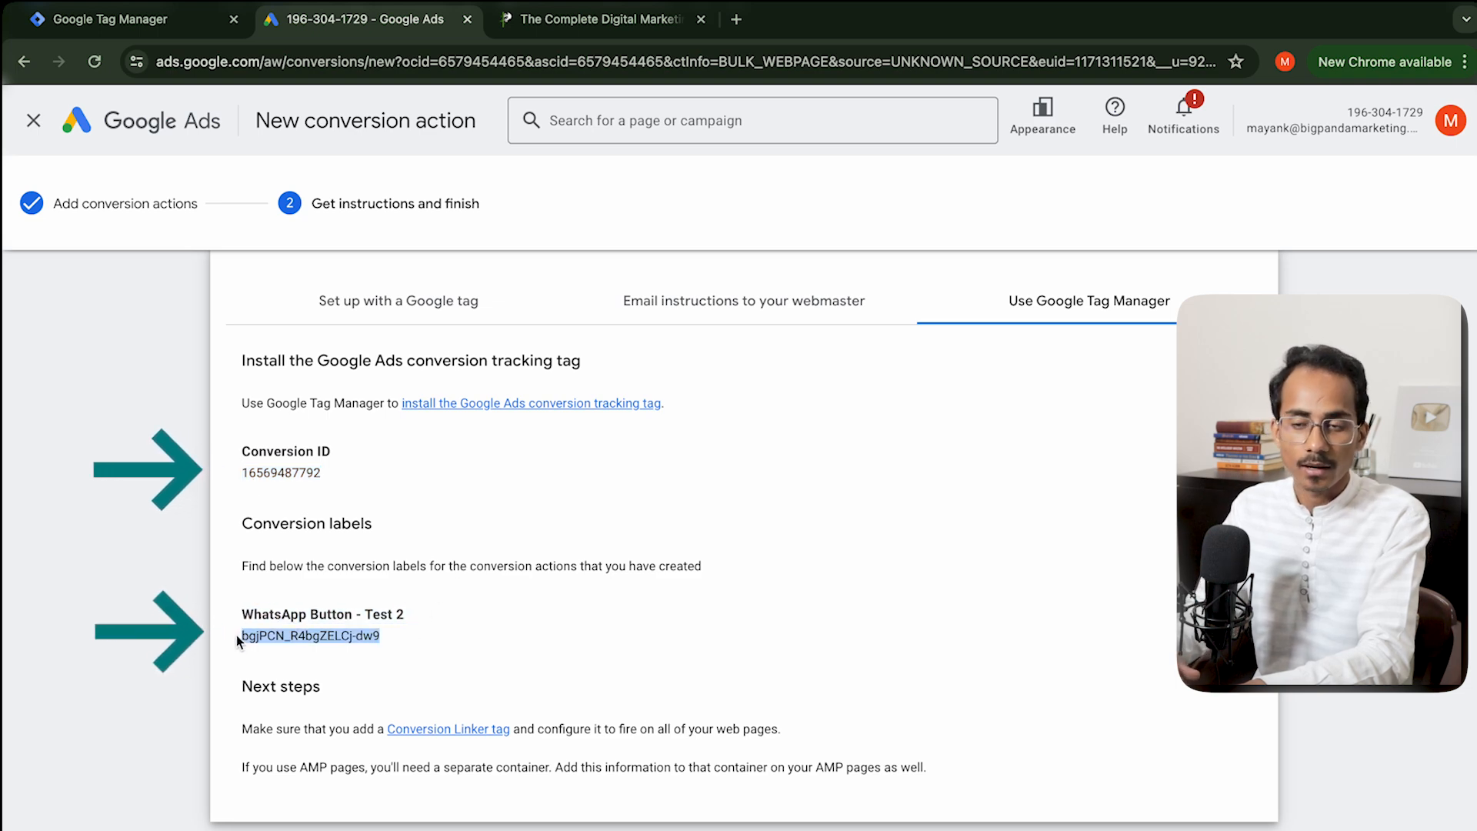
Step: Switch to Google Tag Manager and create a new trigger named "WhatsApp Button Test 2"
left_click(171, 17)
left_click(140, 415)
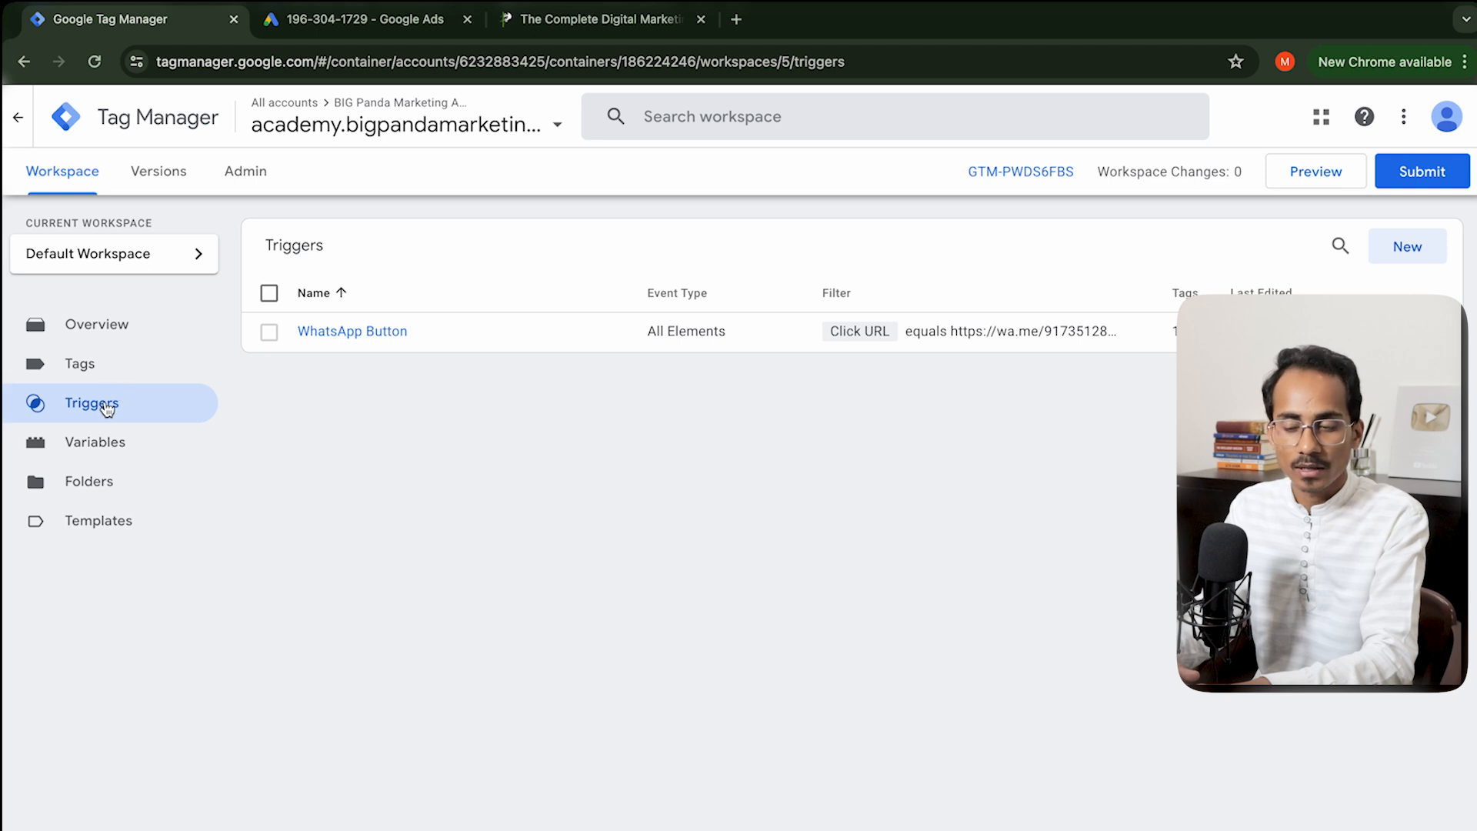
left_click(1409, 251)
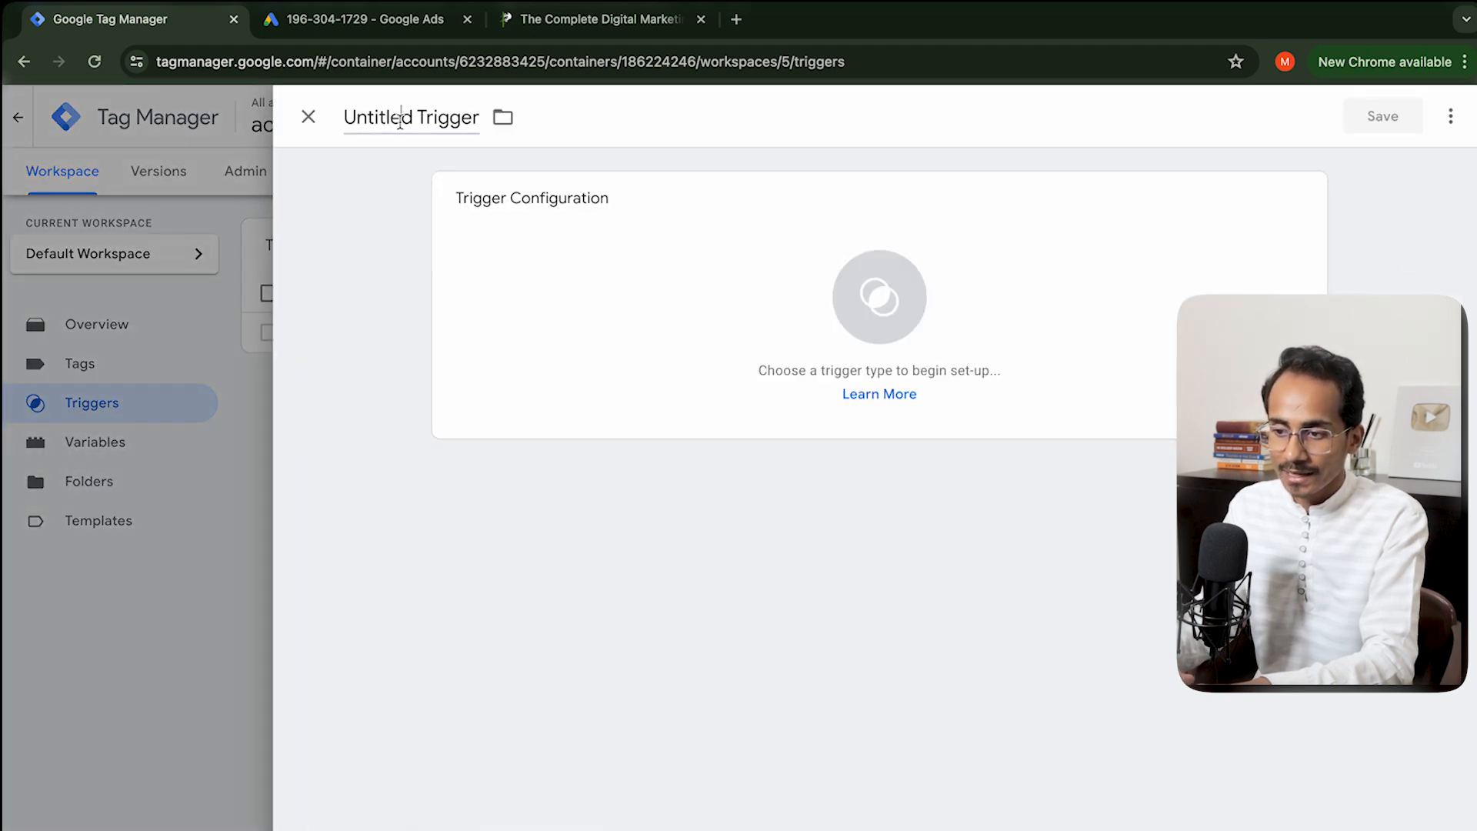
double_click(400, 120)
triple_click(399, 119)
type("Whats")
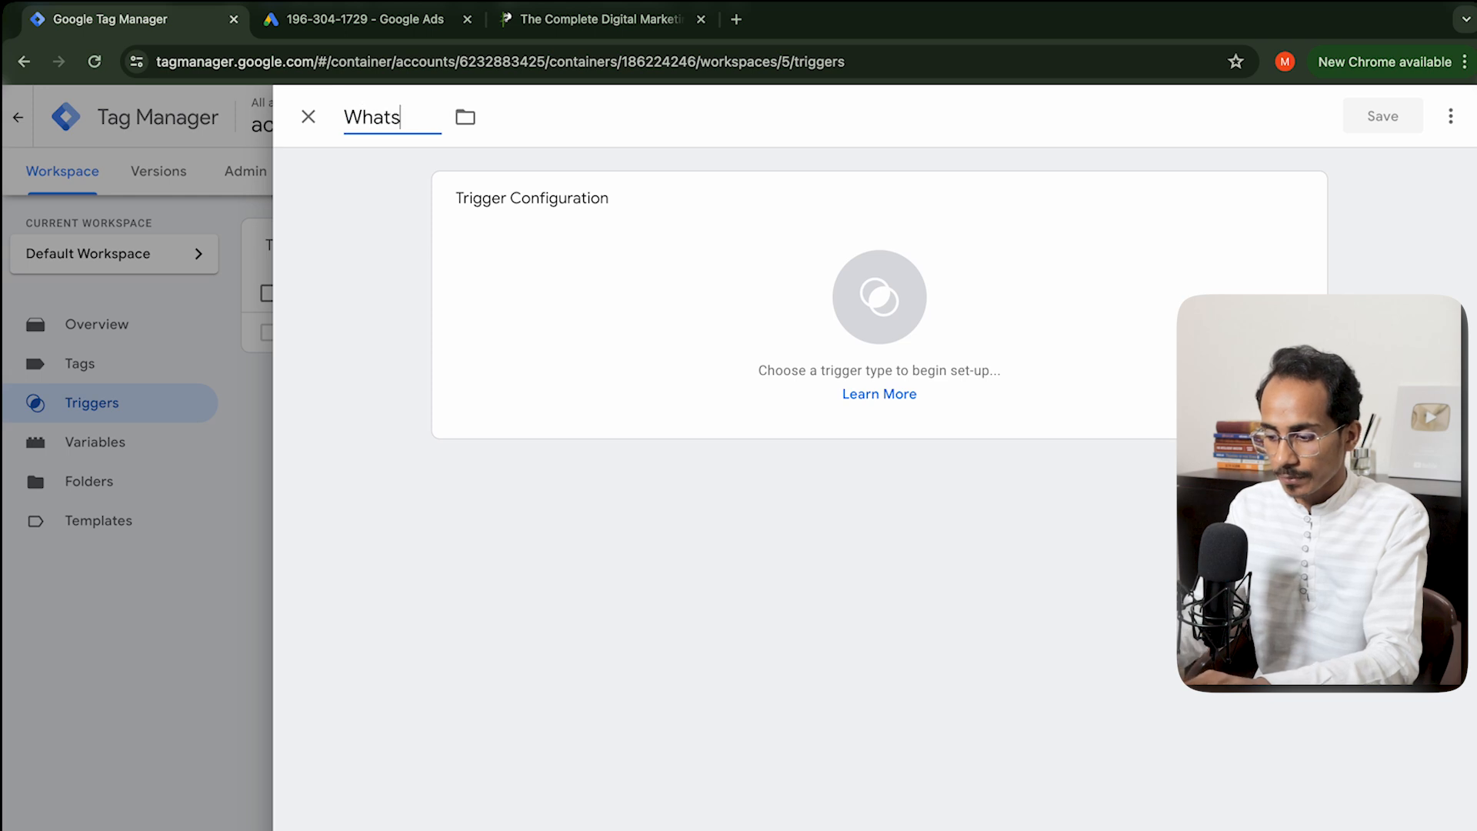
type("App Button")
key("BackSpace")
type("on Test 2")
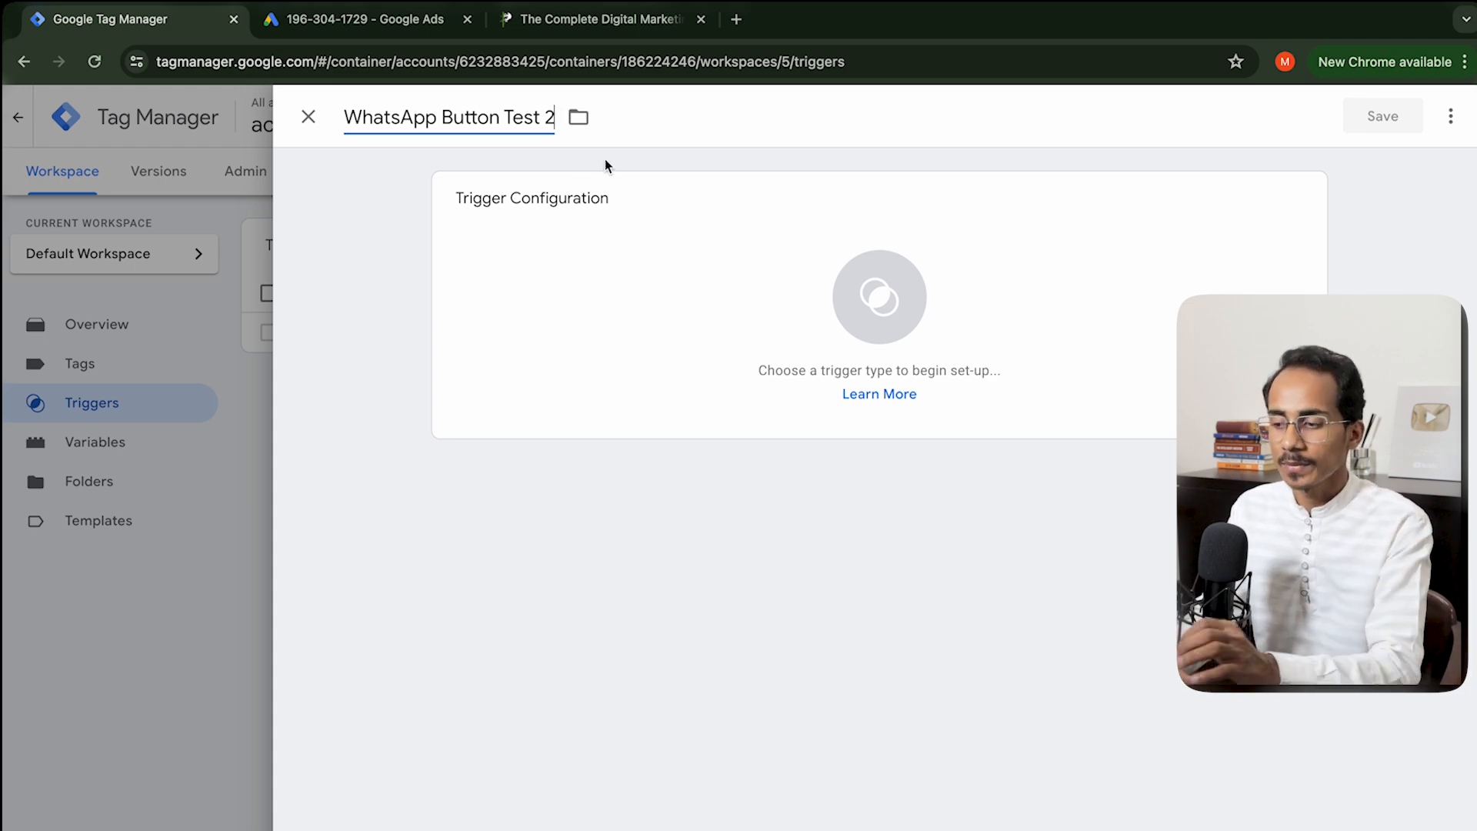
Step: Set the trigger type to Click - All Elements and make it fire on Some Clicks
left_click(841, 286)
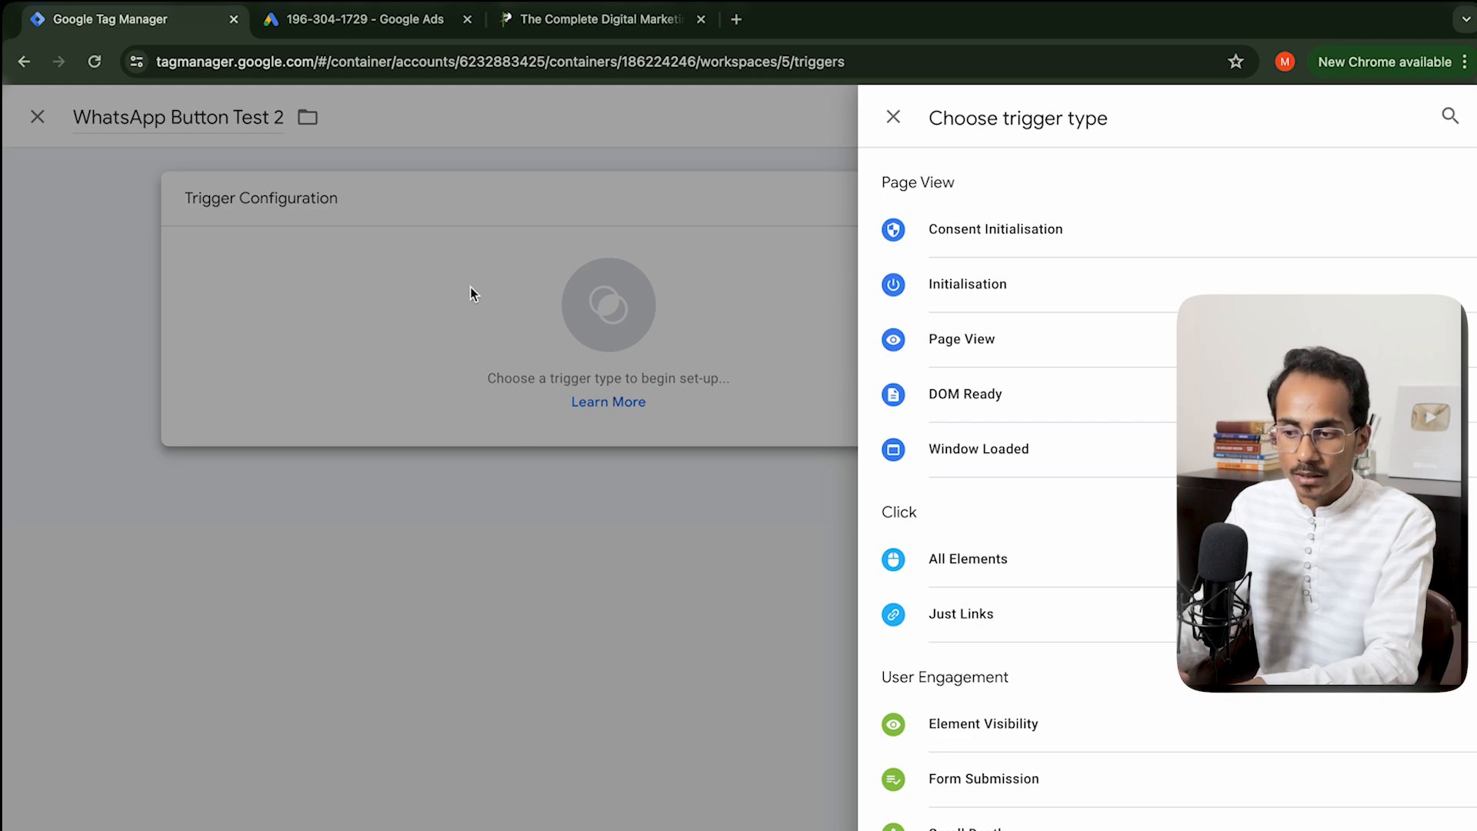
left_click(894, 120)
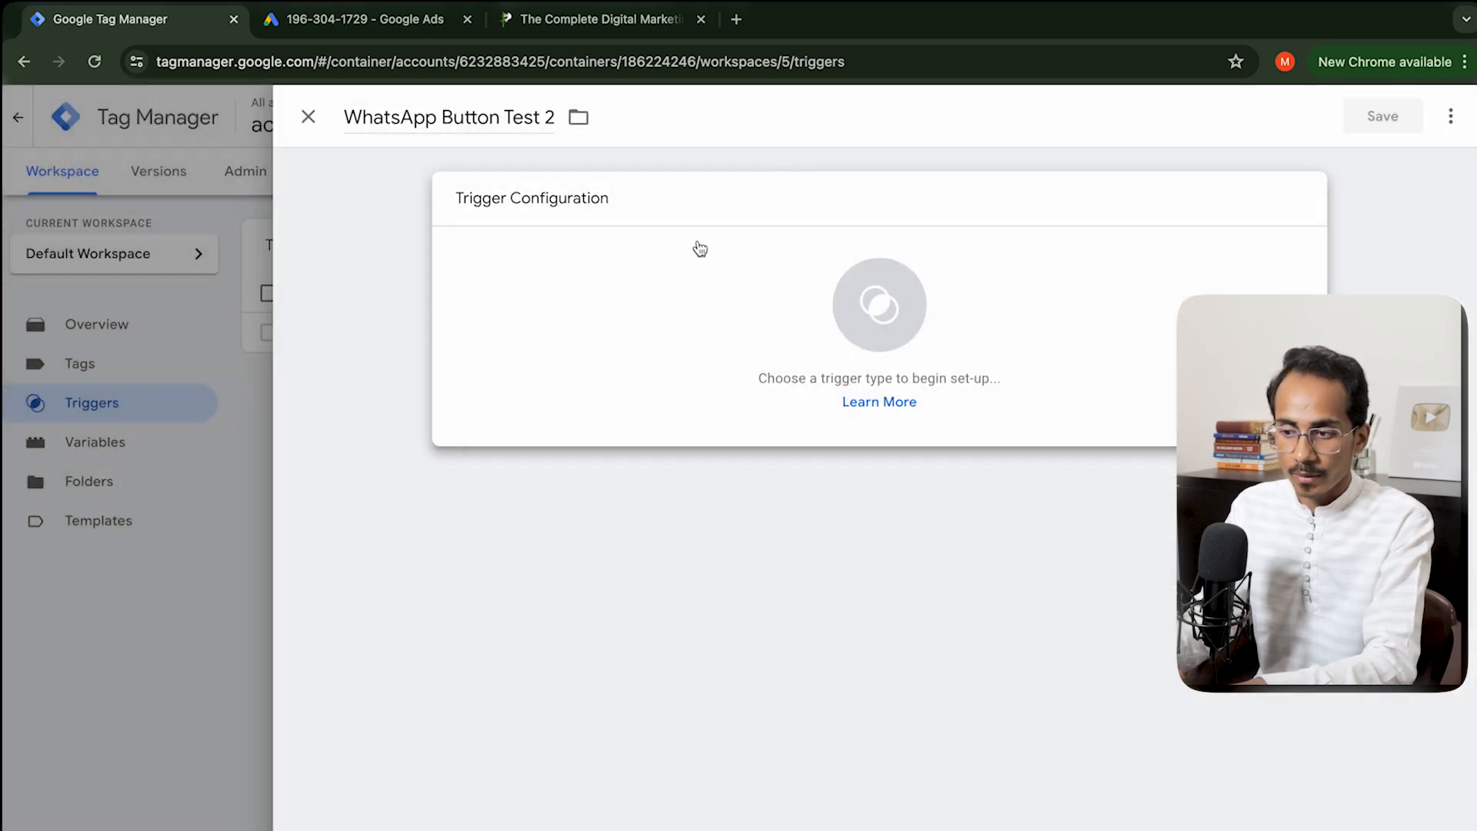
left_click(885, 309)
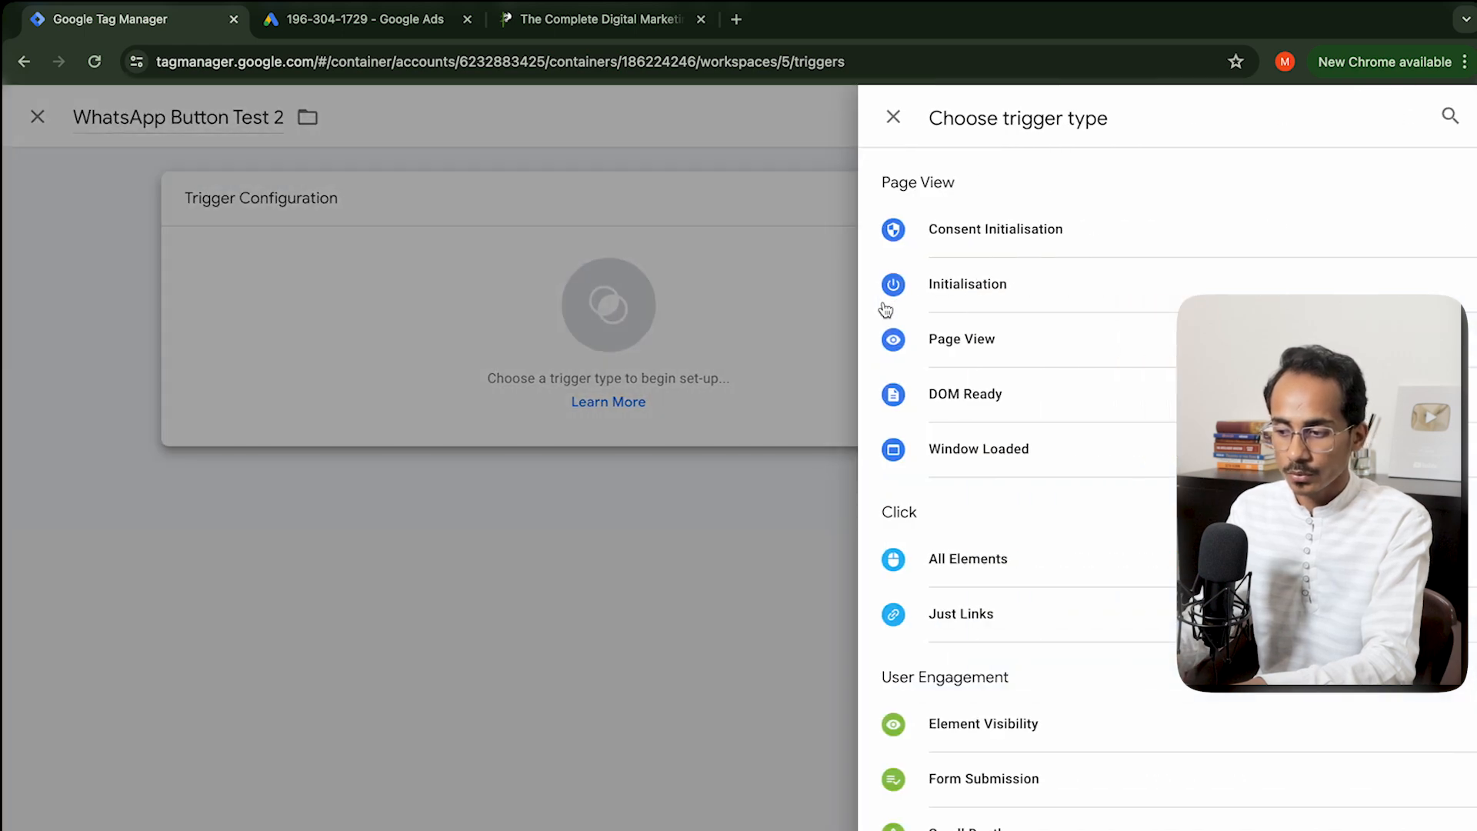
left_click_drag(933, 519, 884, 518)
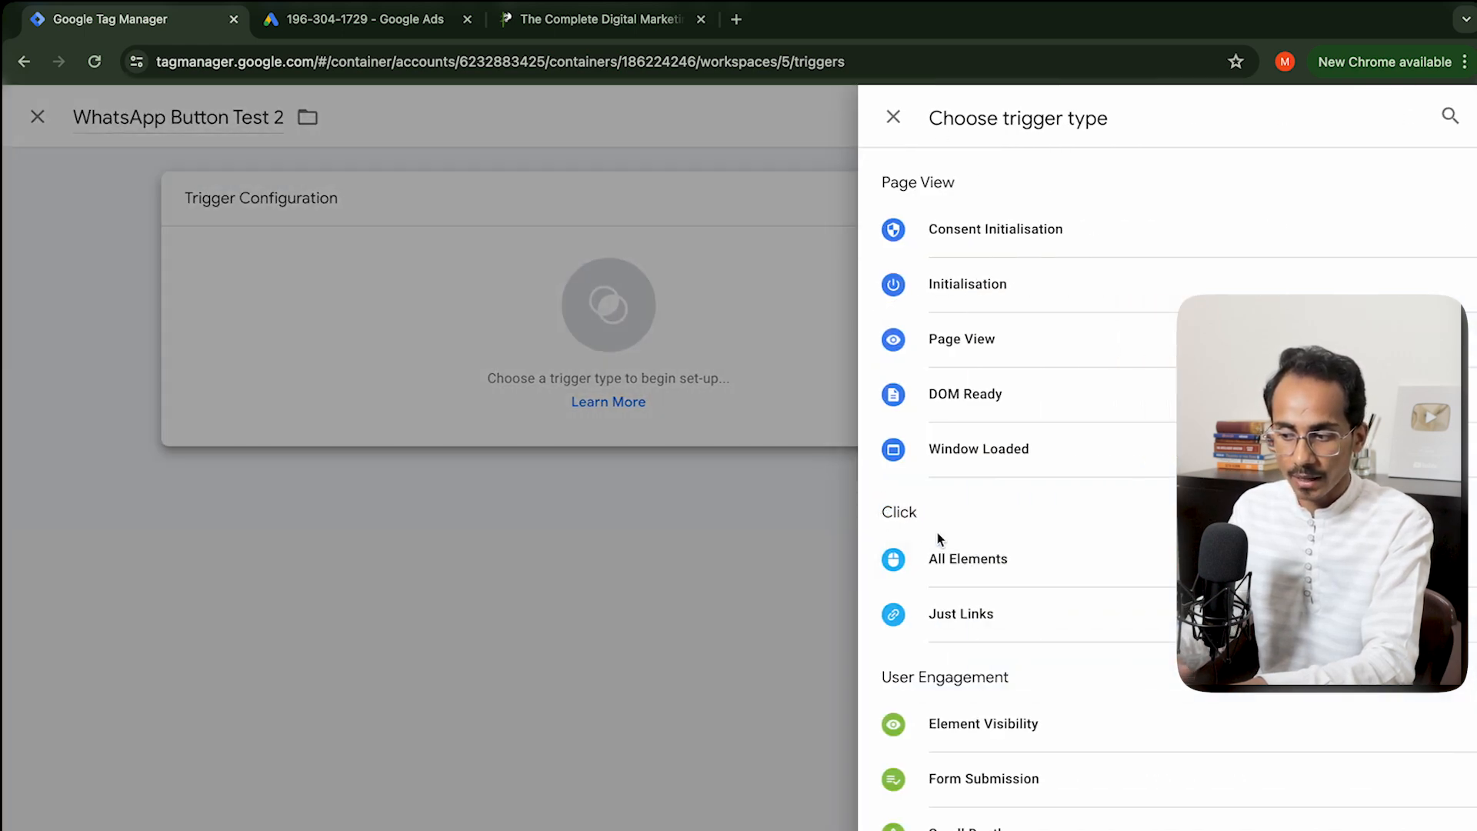
left_click(969, 571)
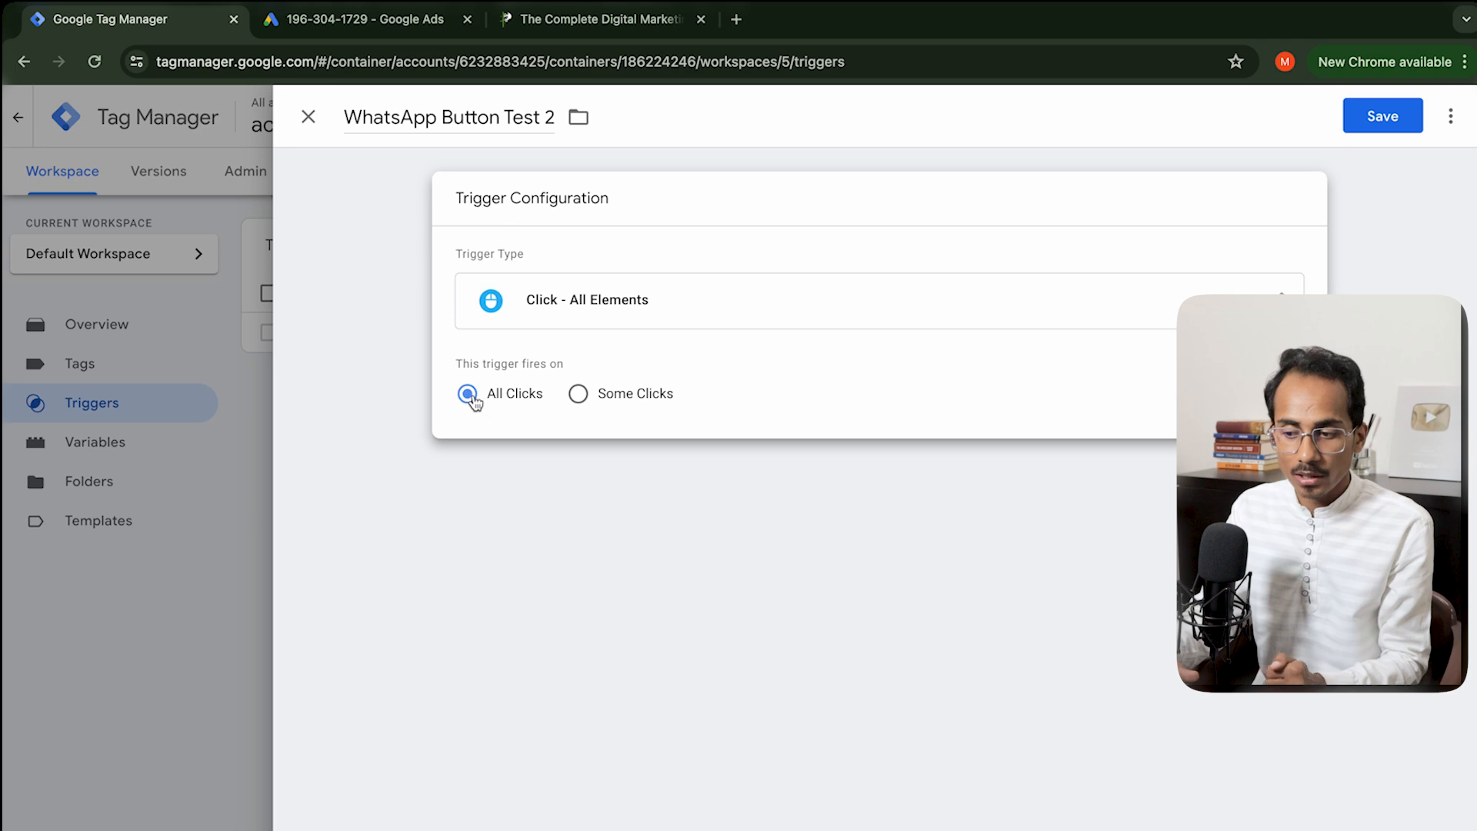
left_click(578, 393)
Step: Review the buttons on the course page, and in Tag Manager set the trigger's firing condition to Click URL equals
left_click(552, 23)
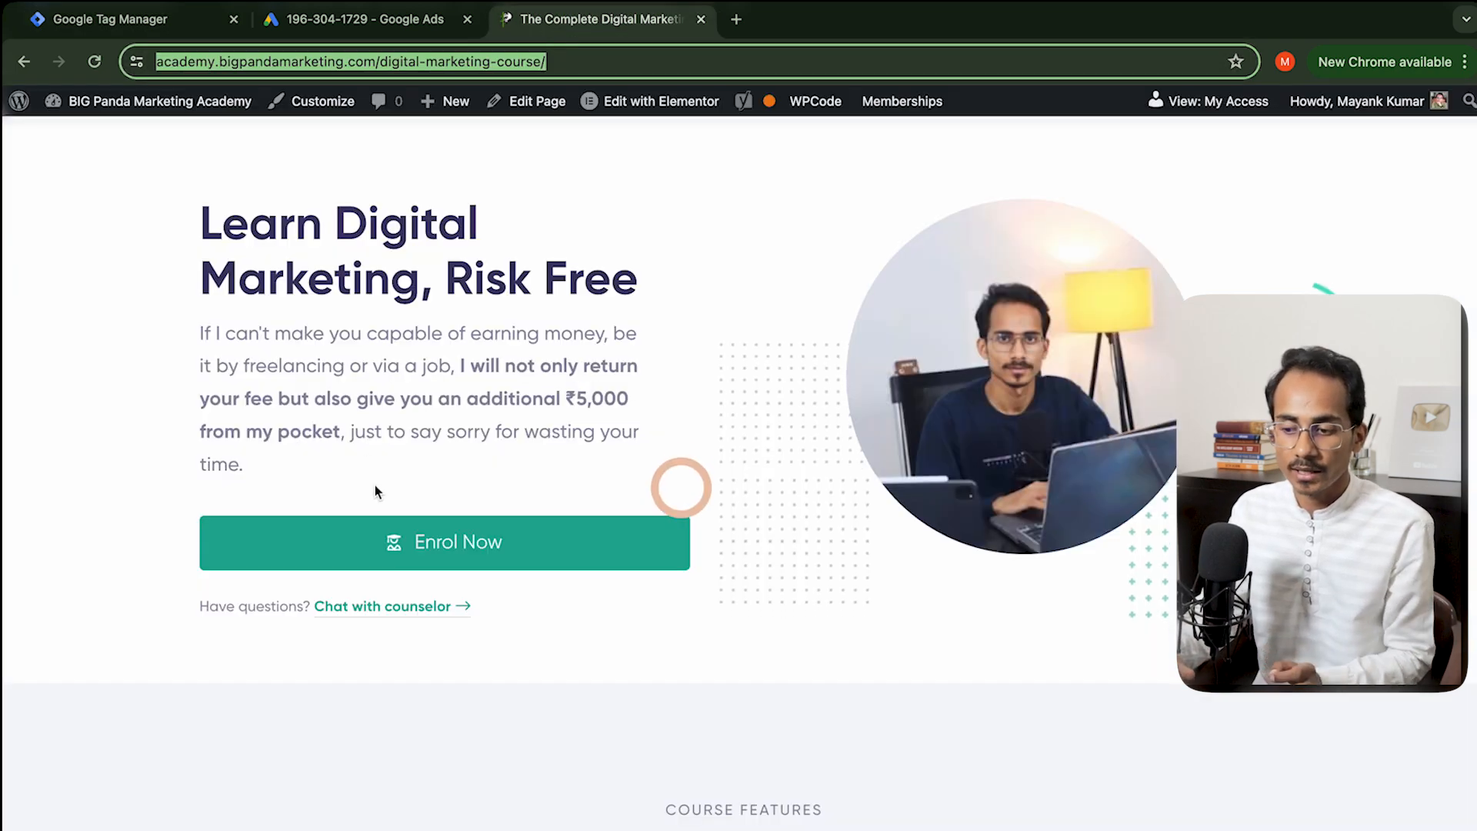
scroll(407, 557, "down", 2)
scroll(407, 557, "down", 10)
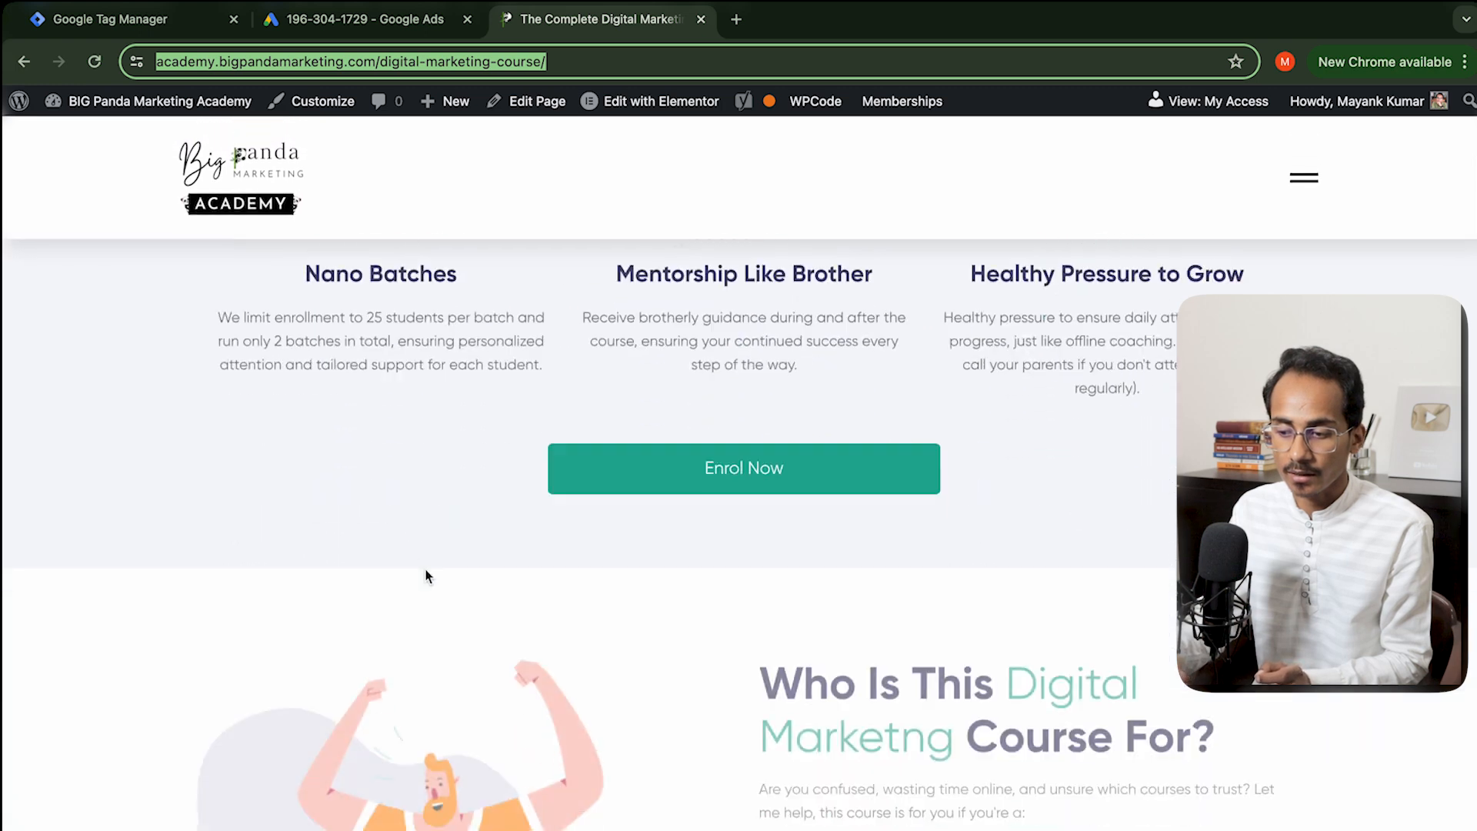
left_click(354, 19)
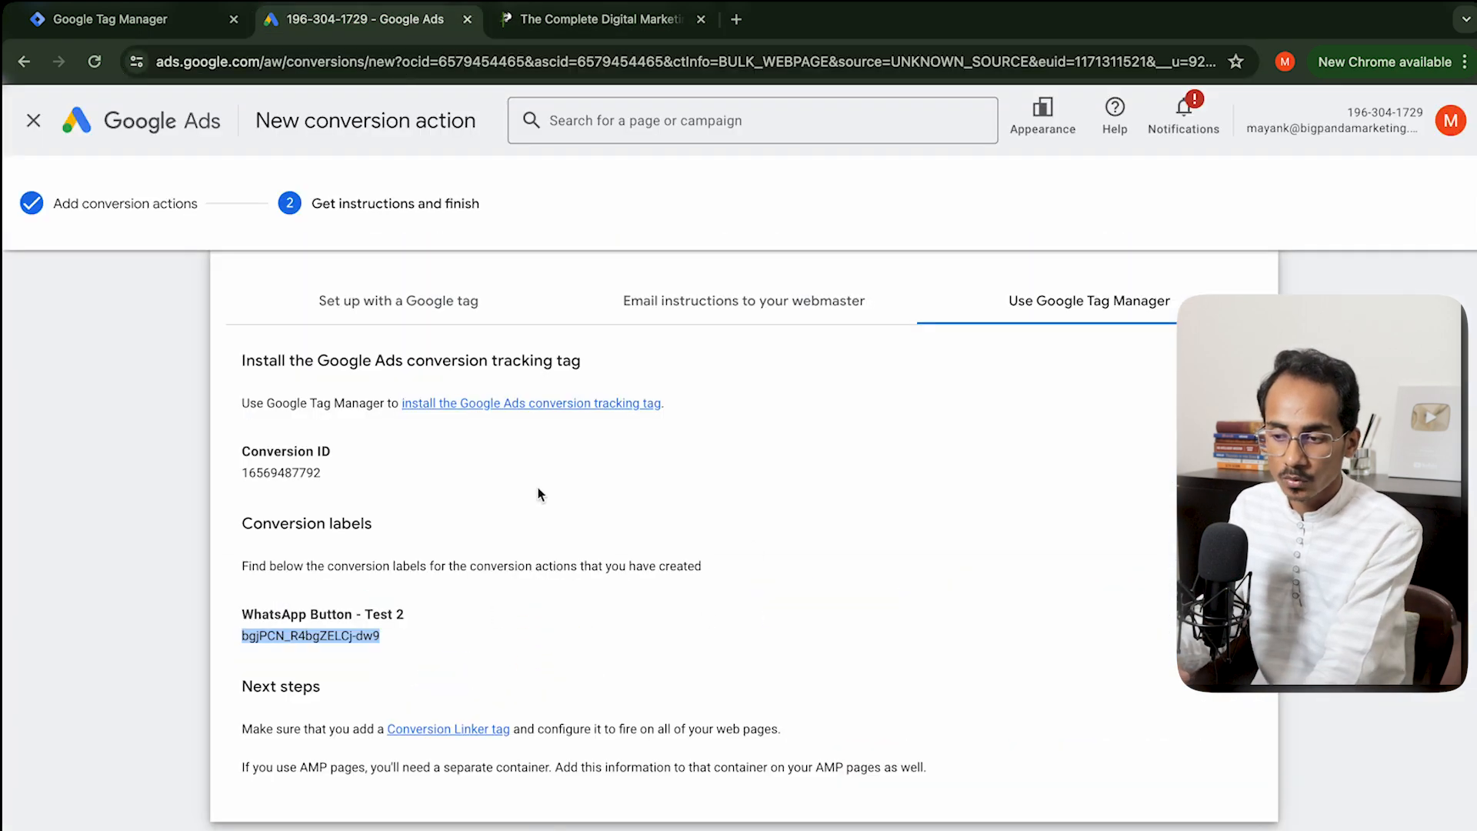
left_click(65, 19)
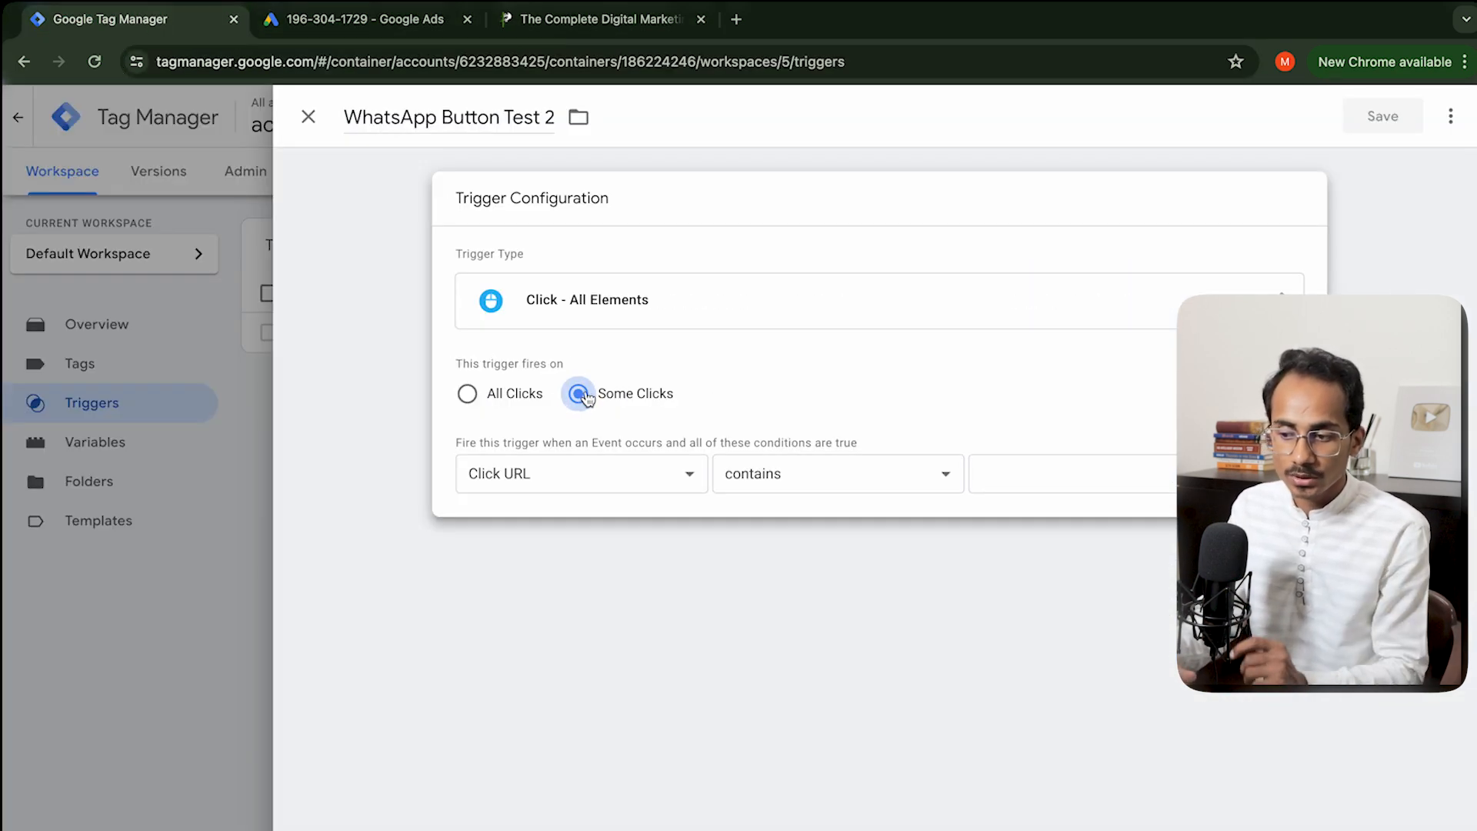
left_click(632, 476)
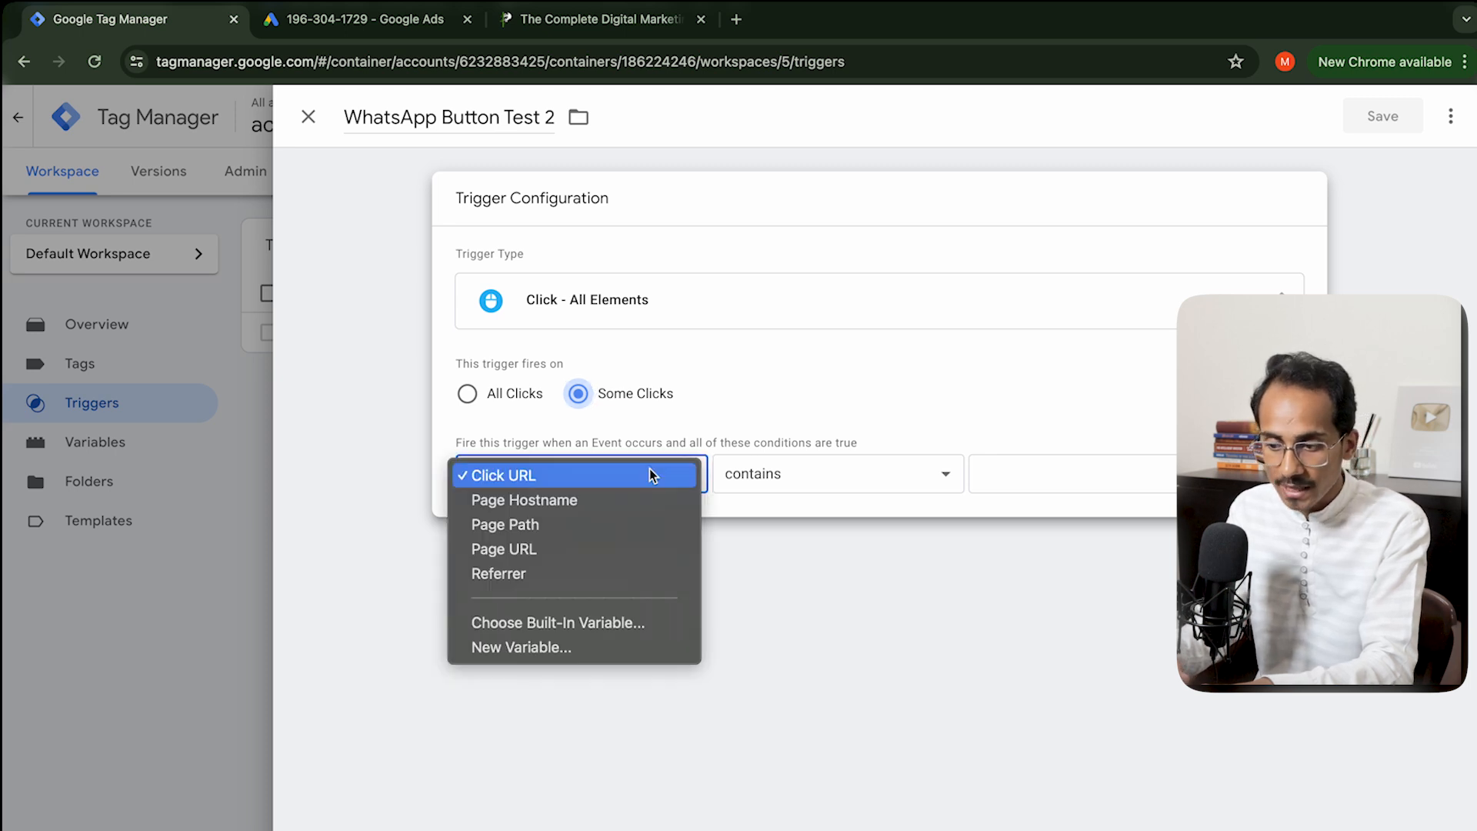
left_click(562, 481)
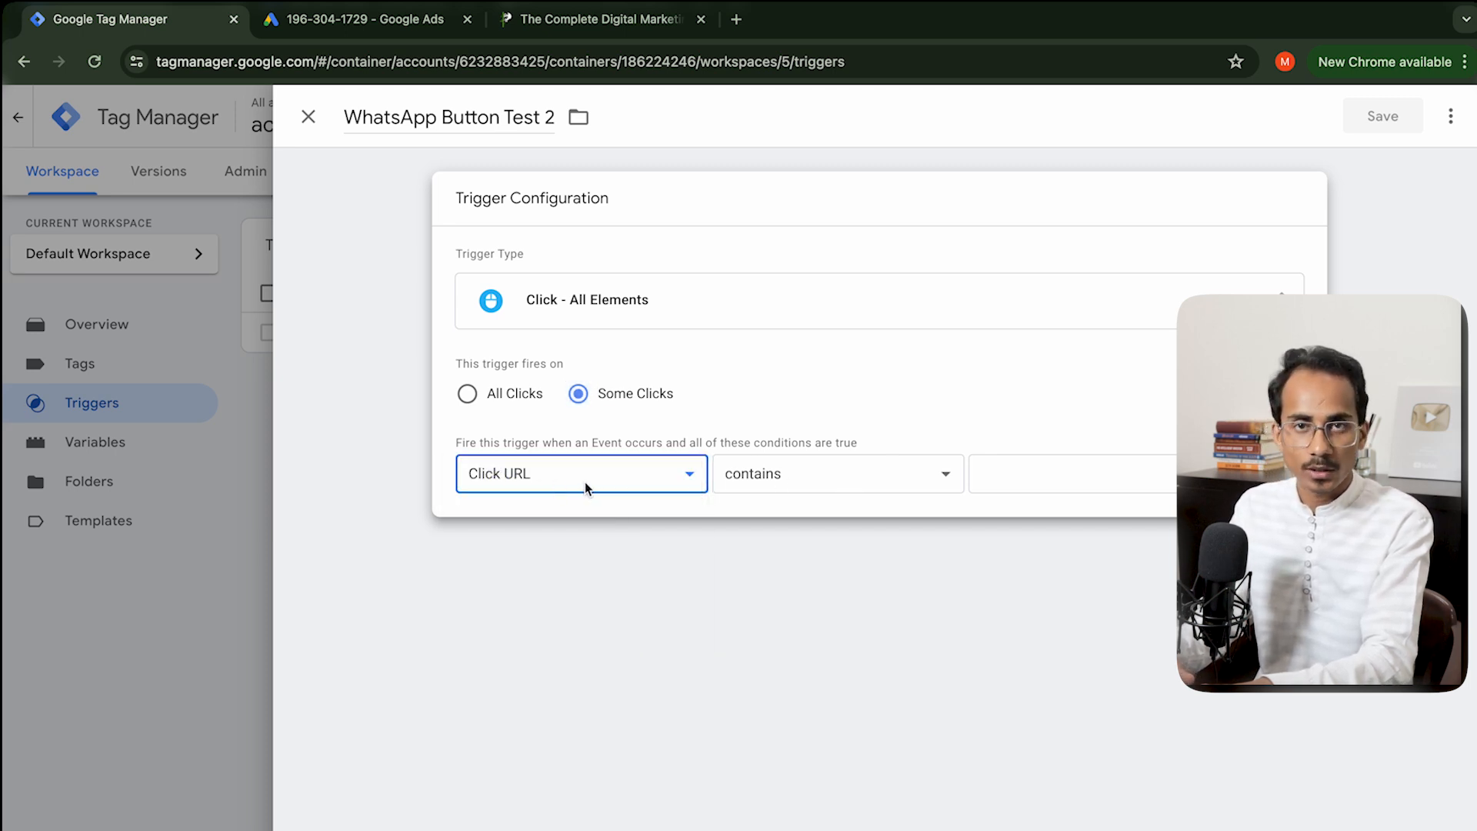
left_click(804, 477)
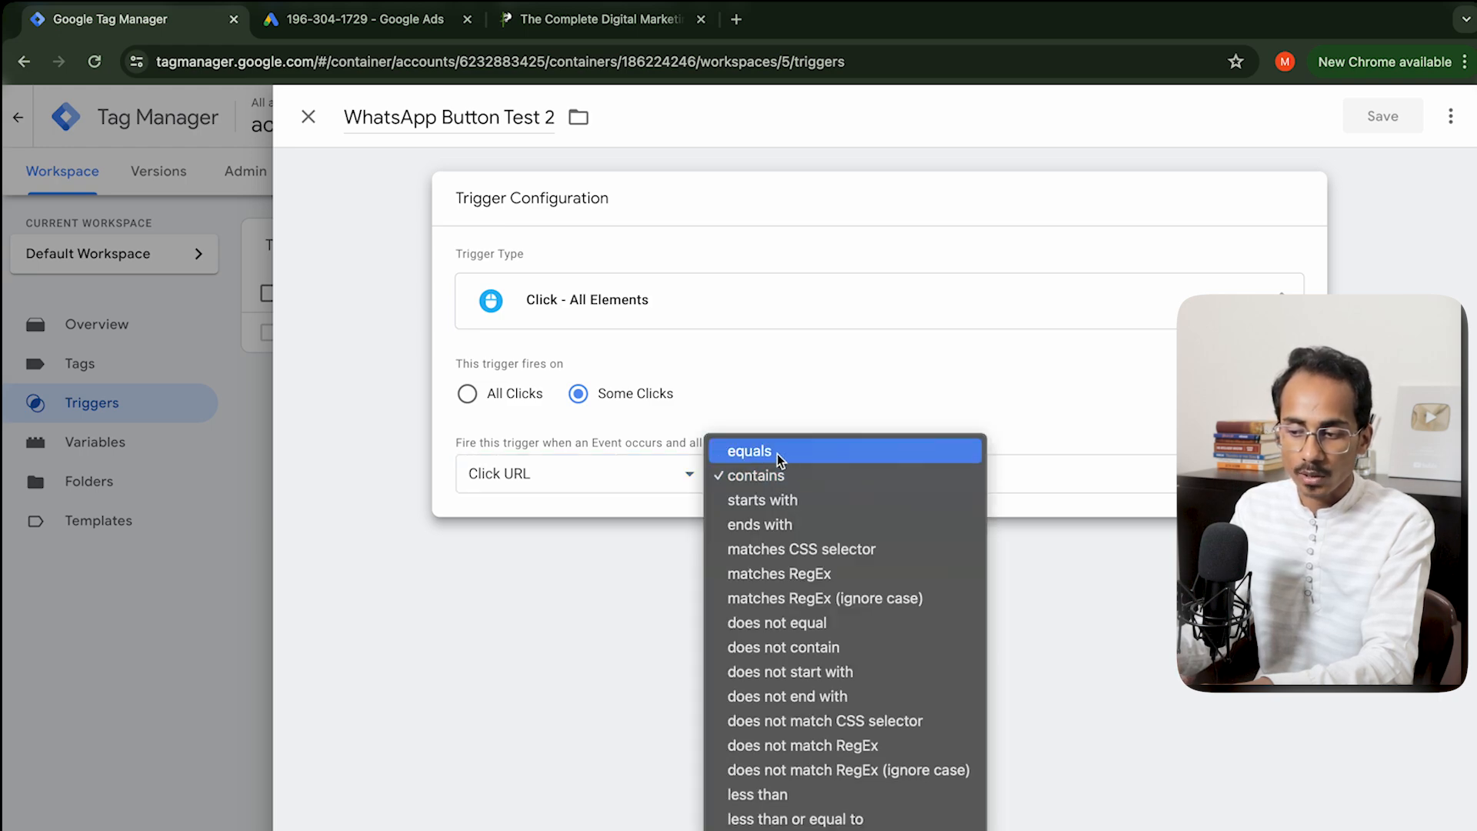
left_click(777, 454)
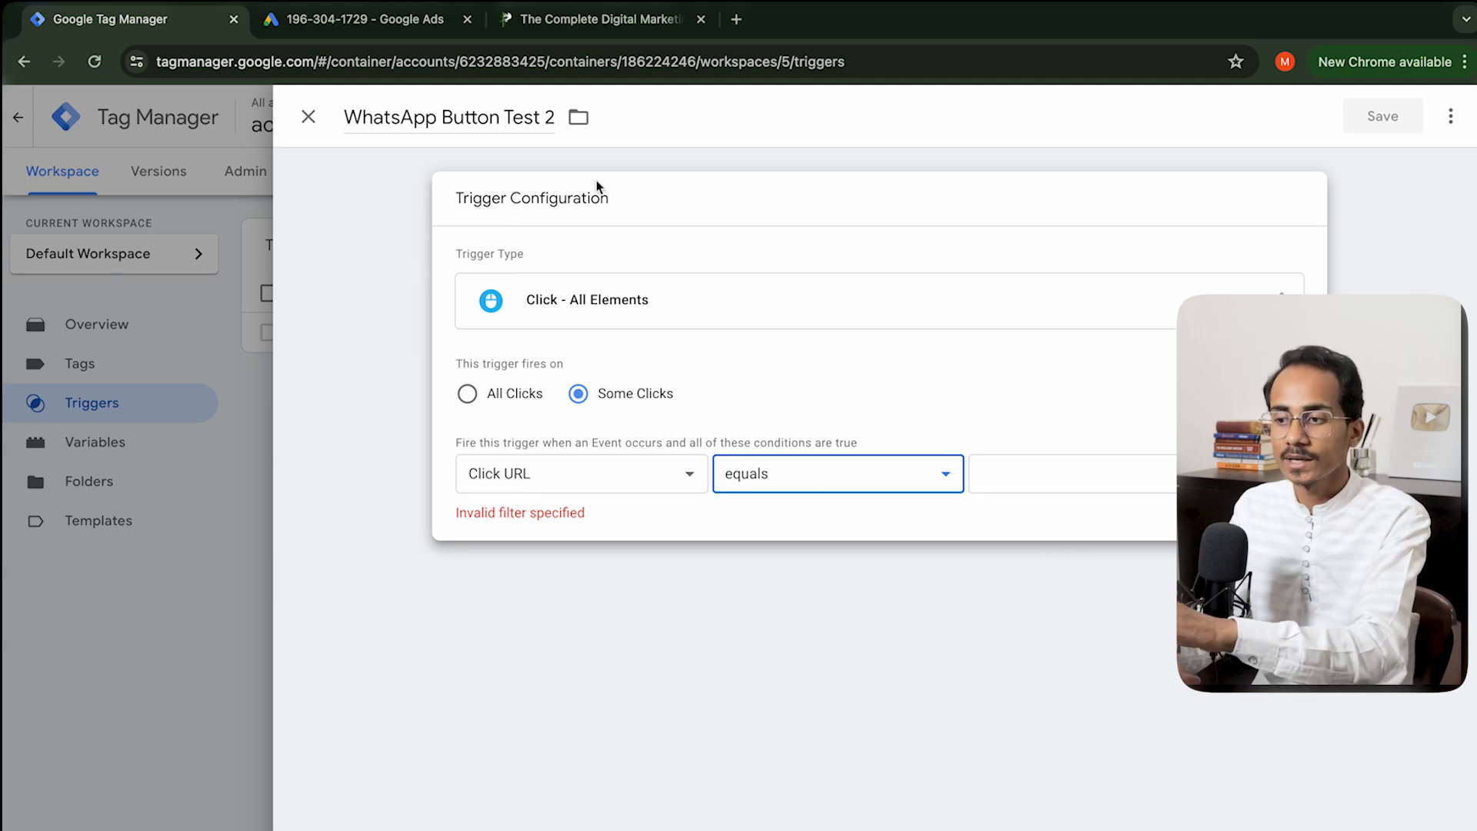
Step: Switch to the course page and copy the link address of the Enrol Now button below the introduction
left_click(566, 23)
scroll(533, 427, "up", 10)
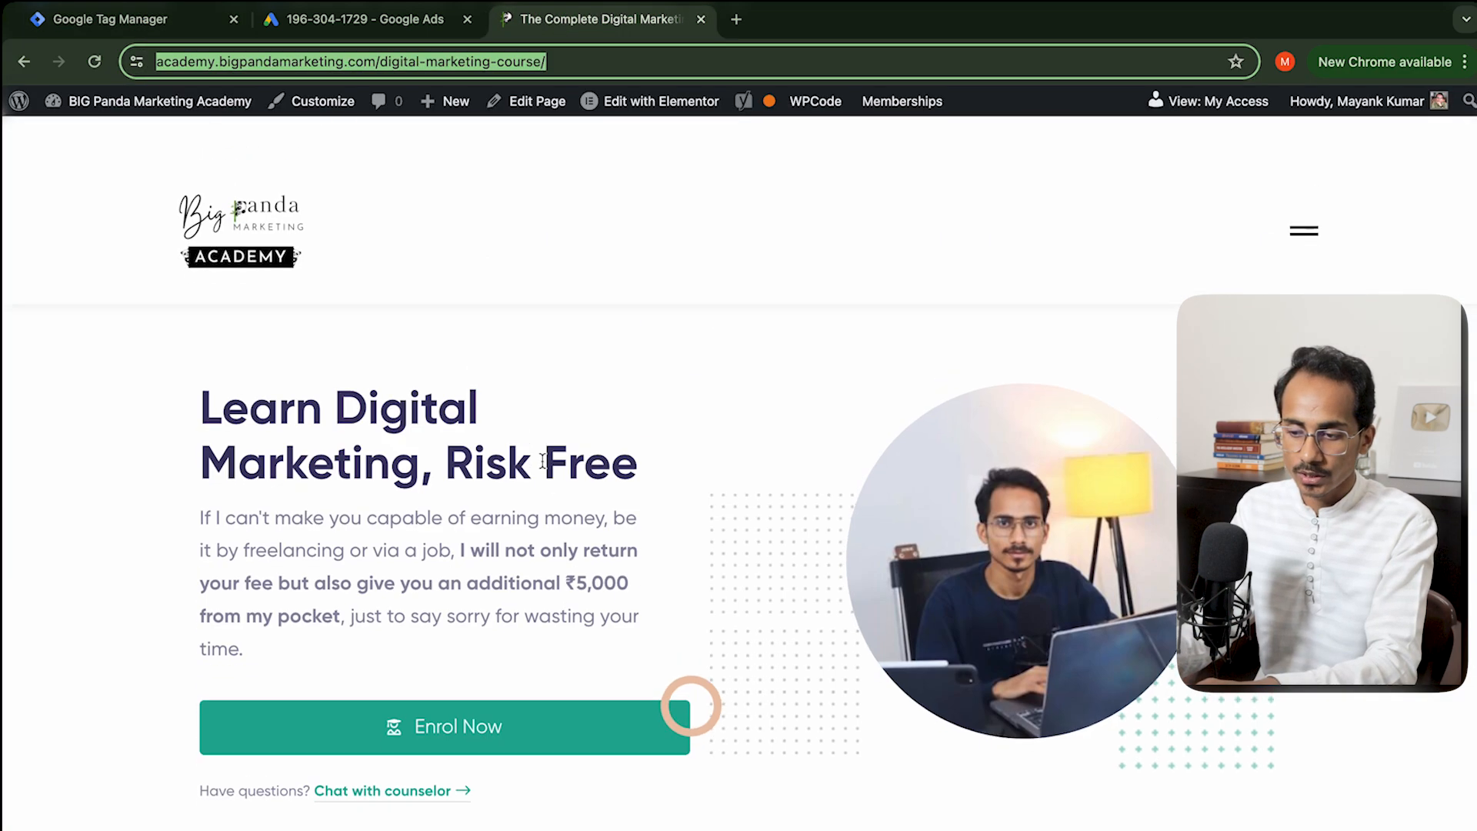
scroll(356, 639, "down", 2)
right_click(389, 564)
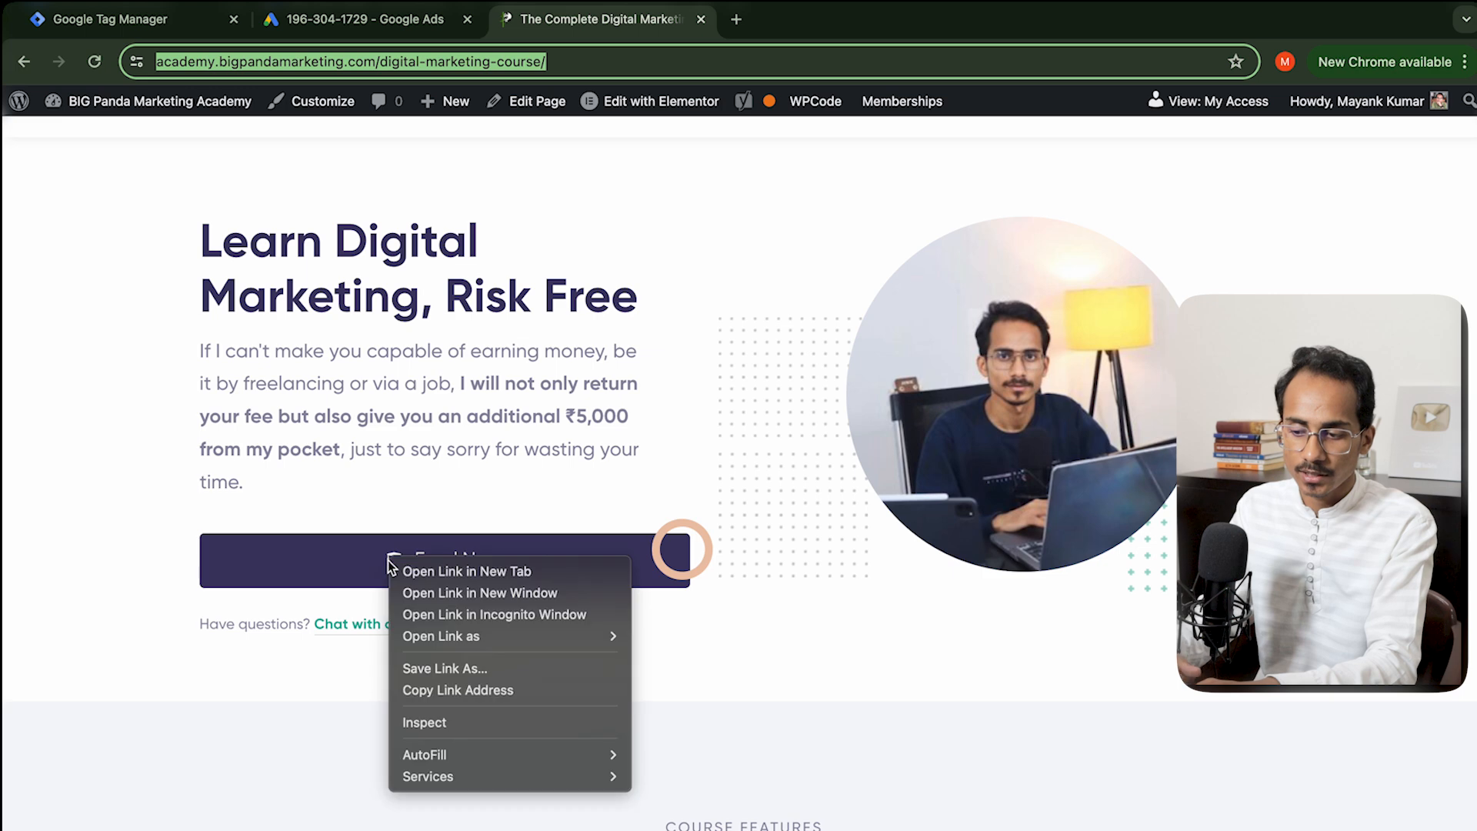
left_click(442, 690)
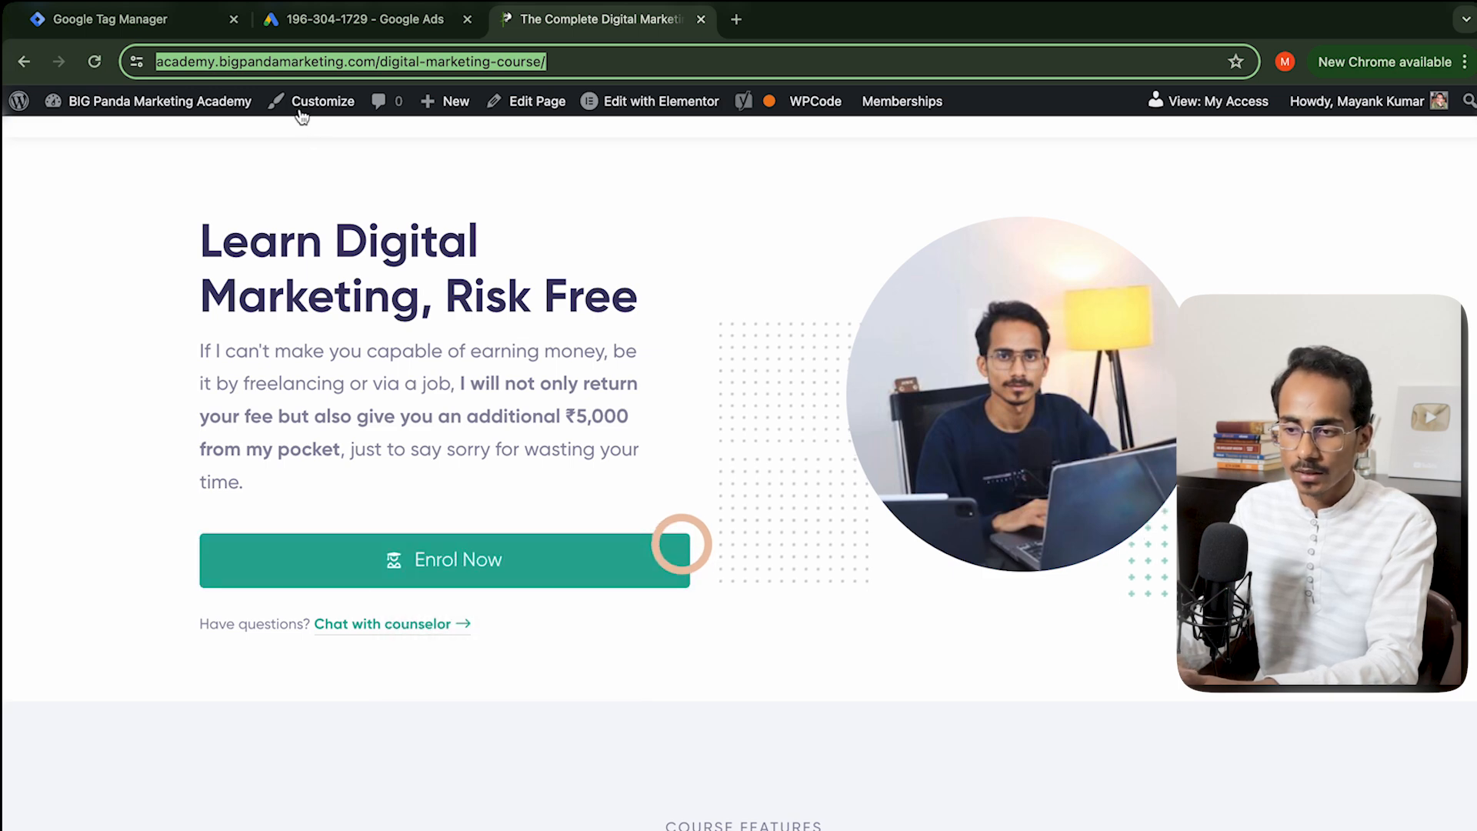
Step: In Tag Manager, paste the copied WhatsApp link as the Click URL value, and save and close the trigger
left_click(300, 19)
left_click(188, 22)
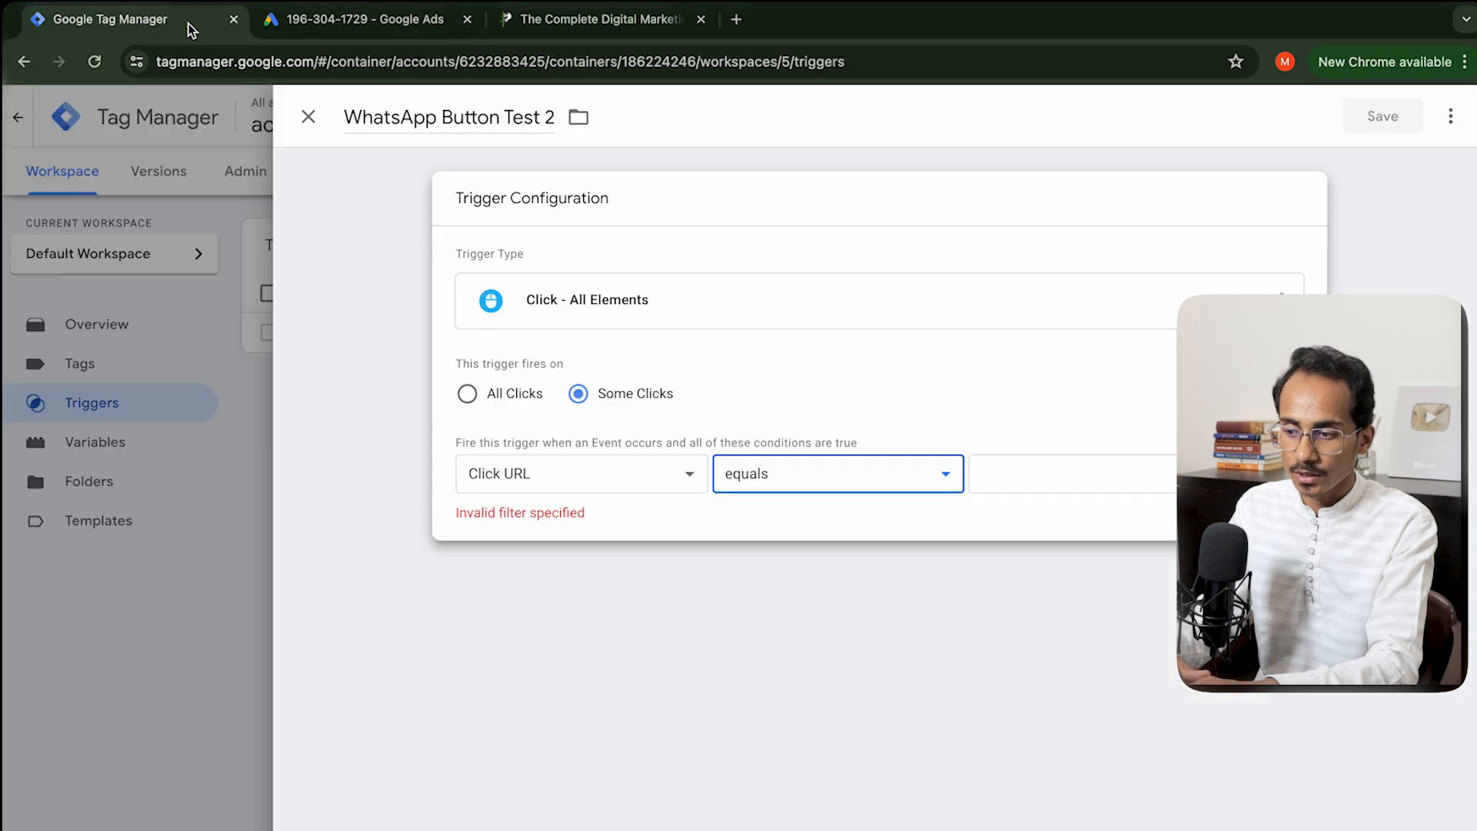
left_click(1073, 487)
key("ctrl+v")
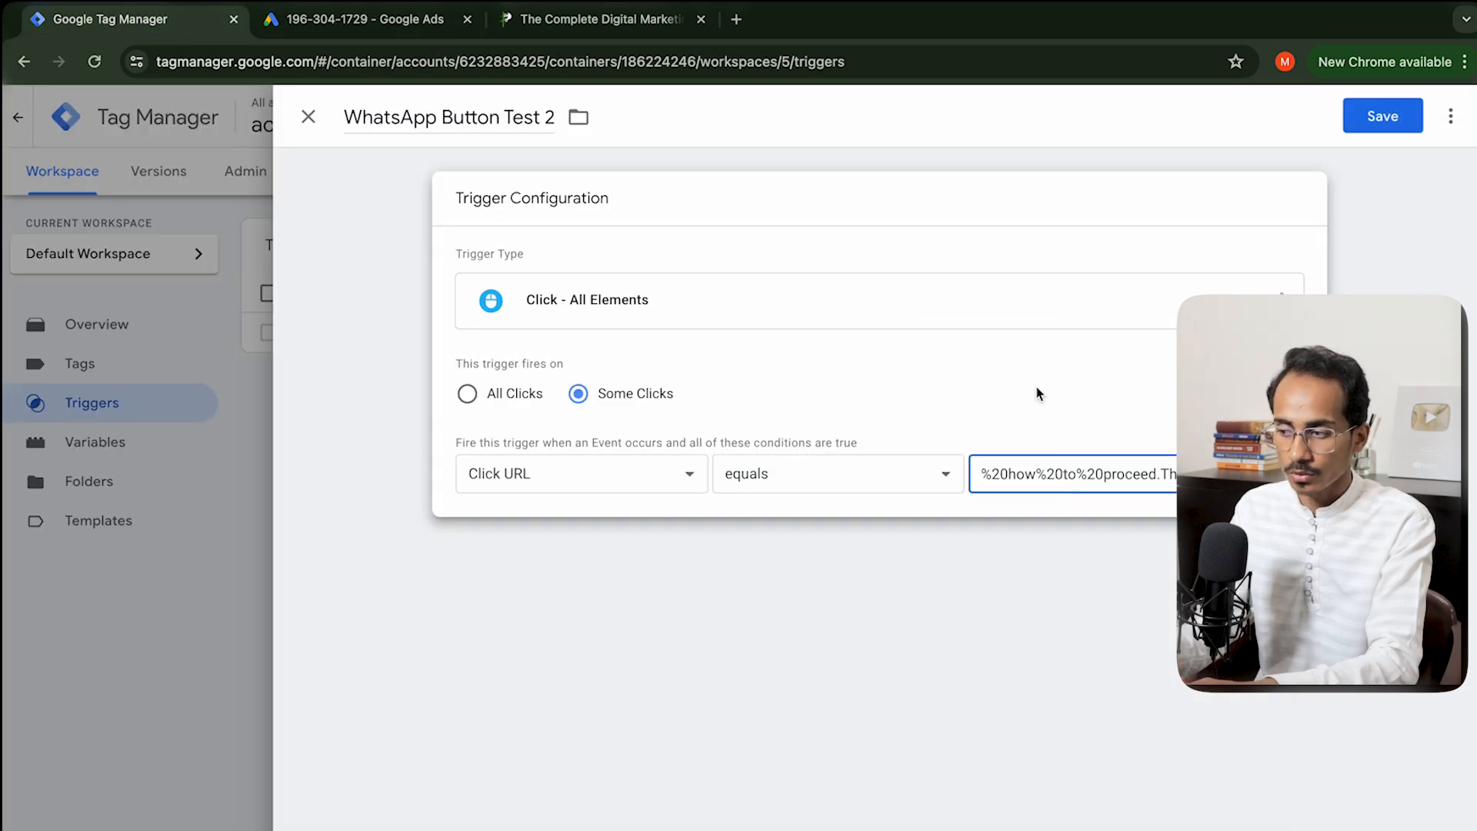
left_click(1400, 121)
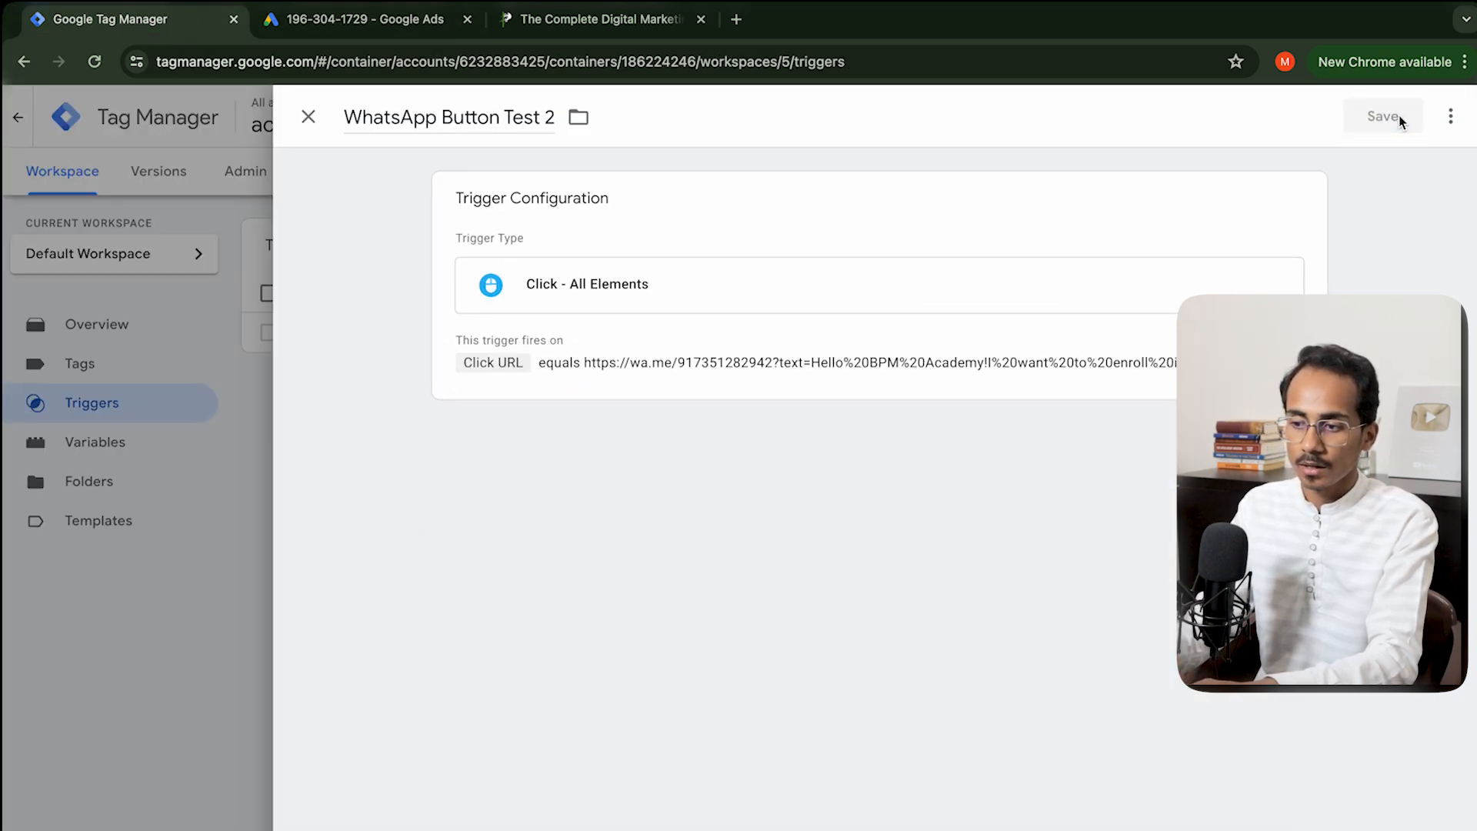
left_click(309, 120)
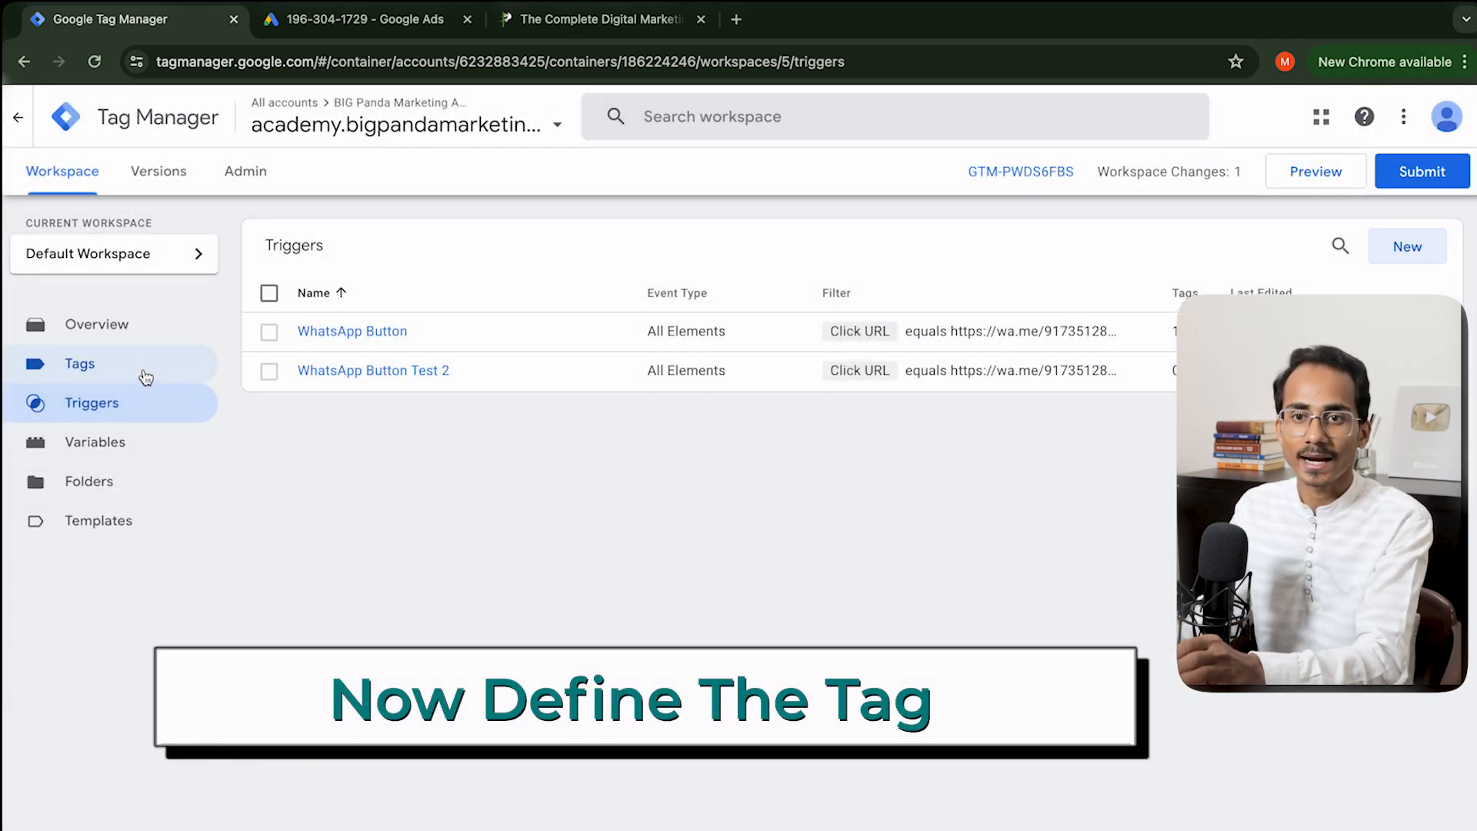
Step: Create a new tag and assign WhatsApp Button Test 2 as its firing trigger
left_click(146, 378)
left_click(1408, 246)
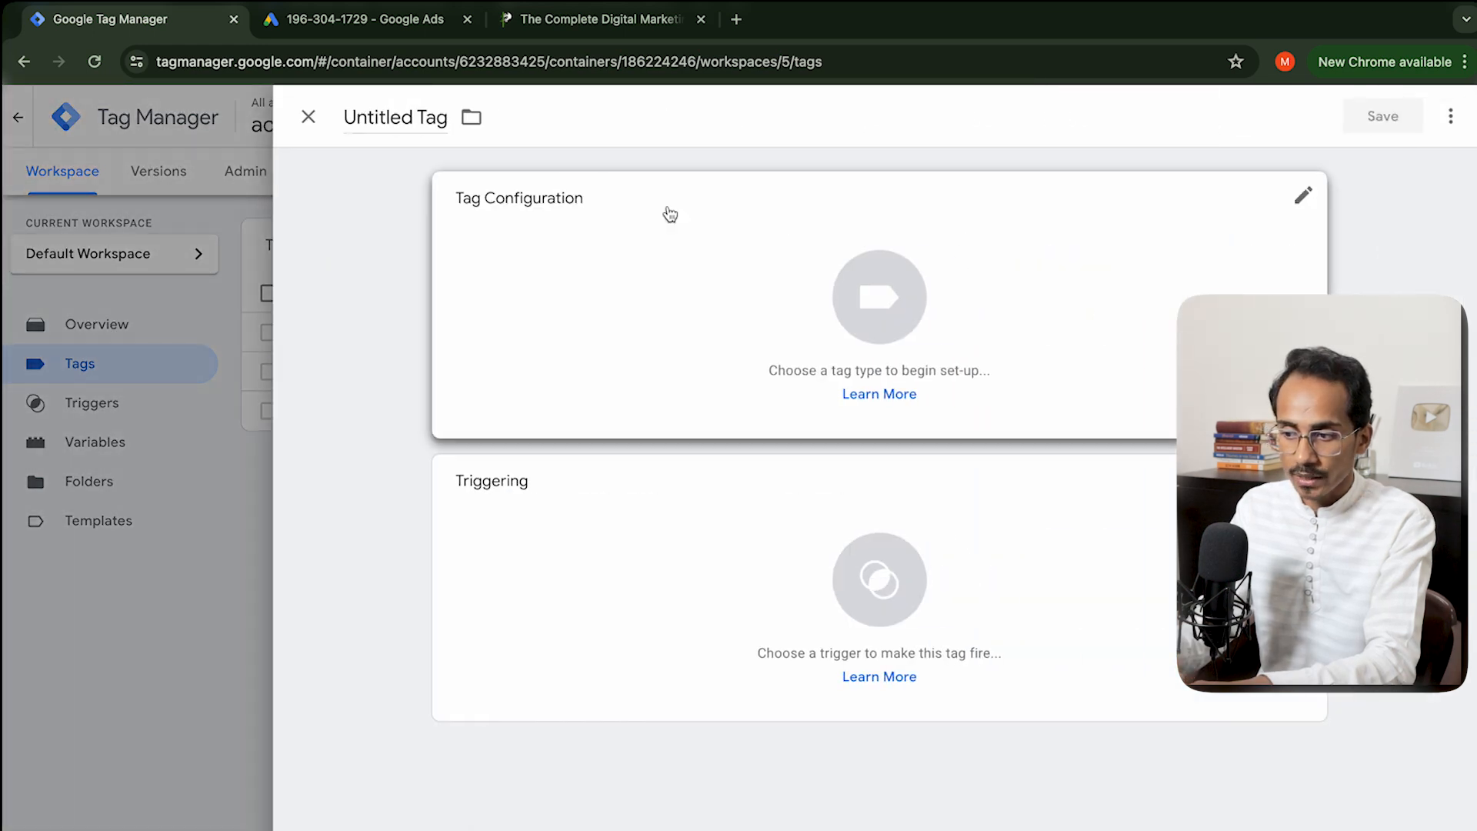
left_click(808, 278)
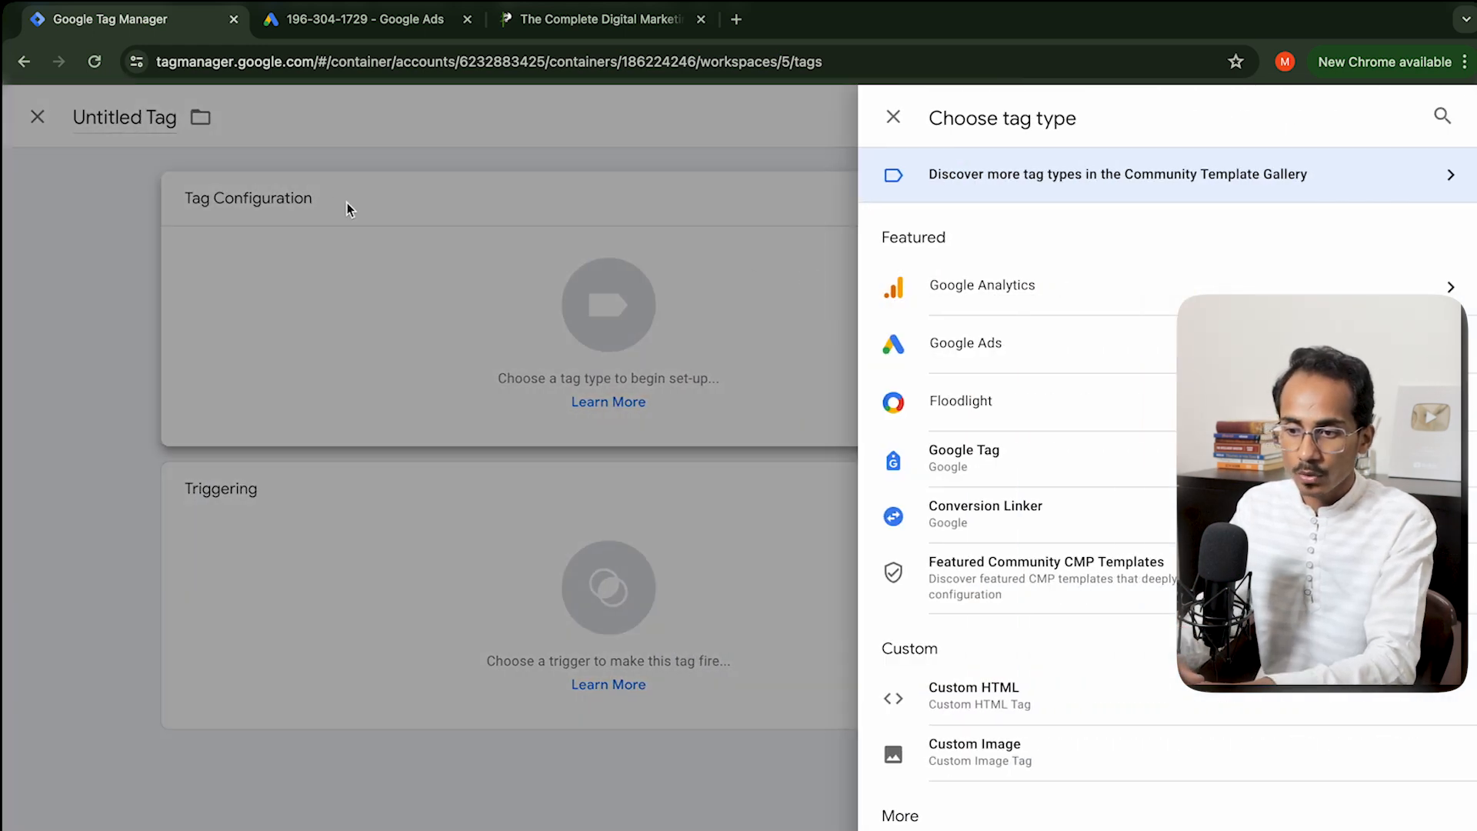
left_click(4, 142)
left_click(846, 569)
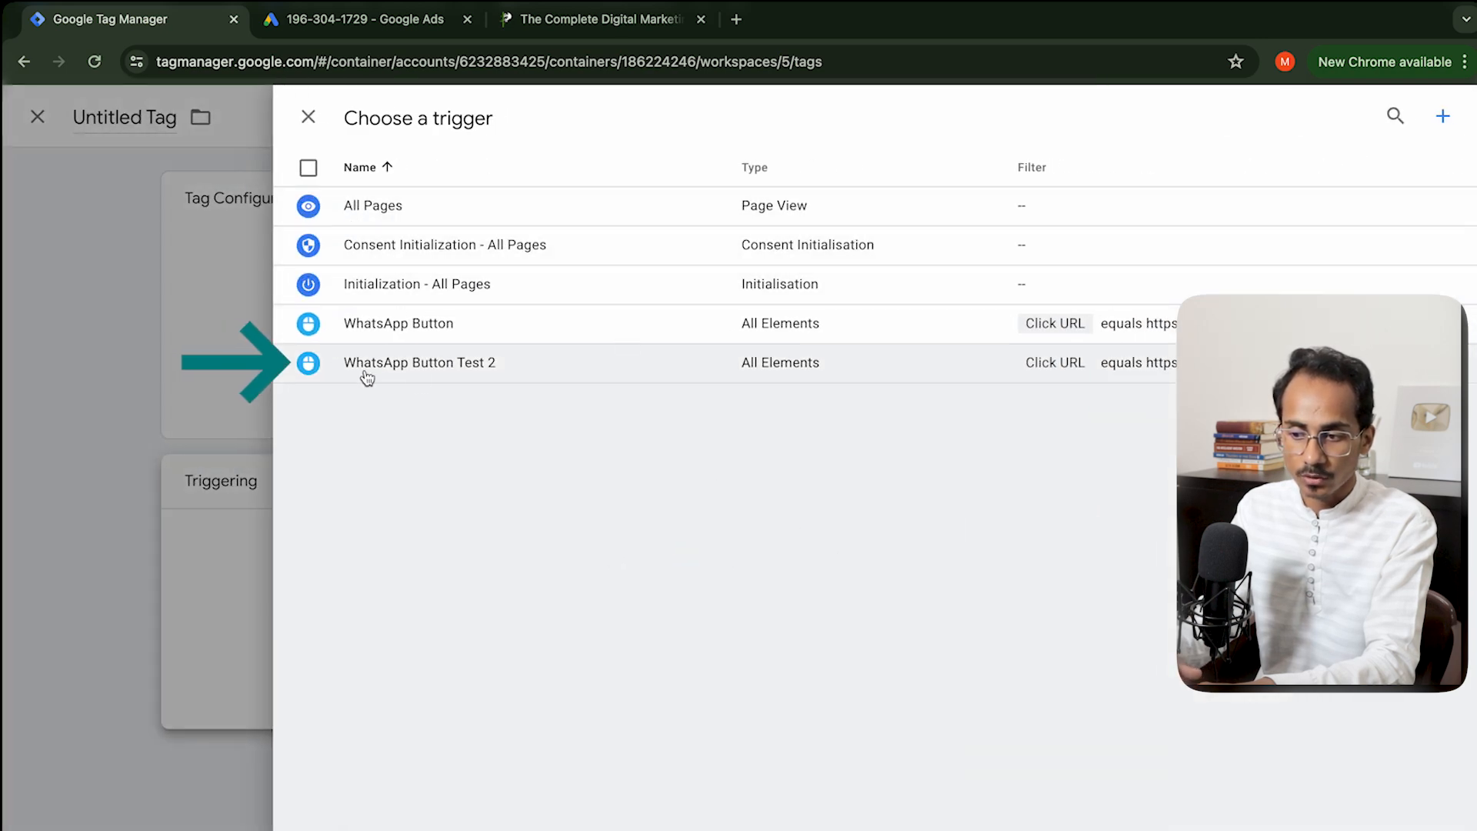
left_click(409, 367)
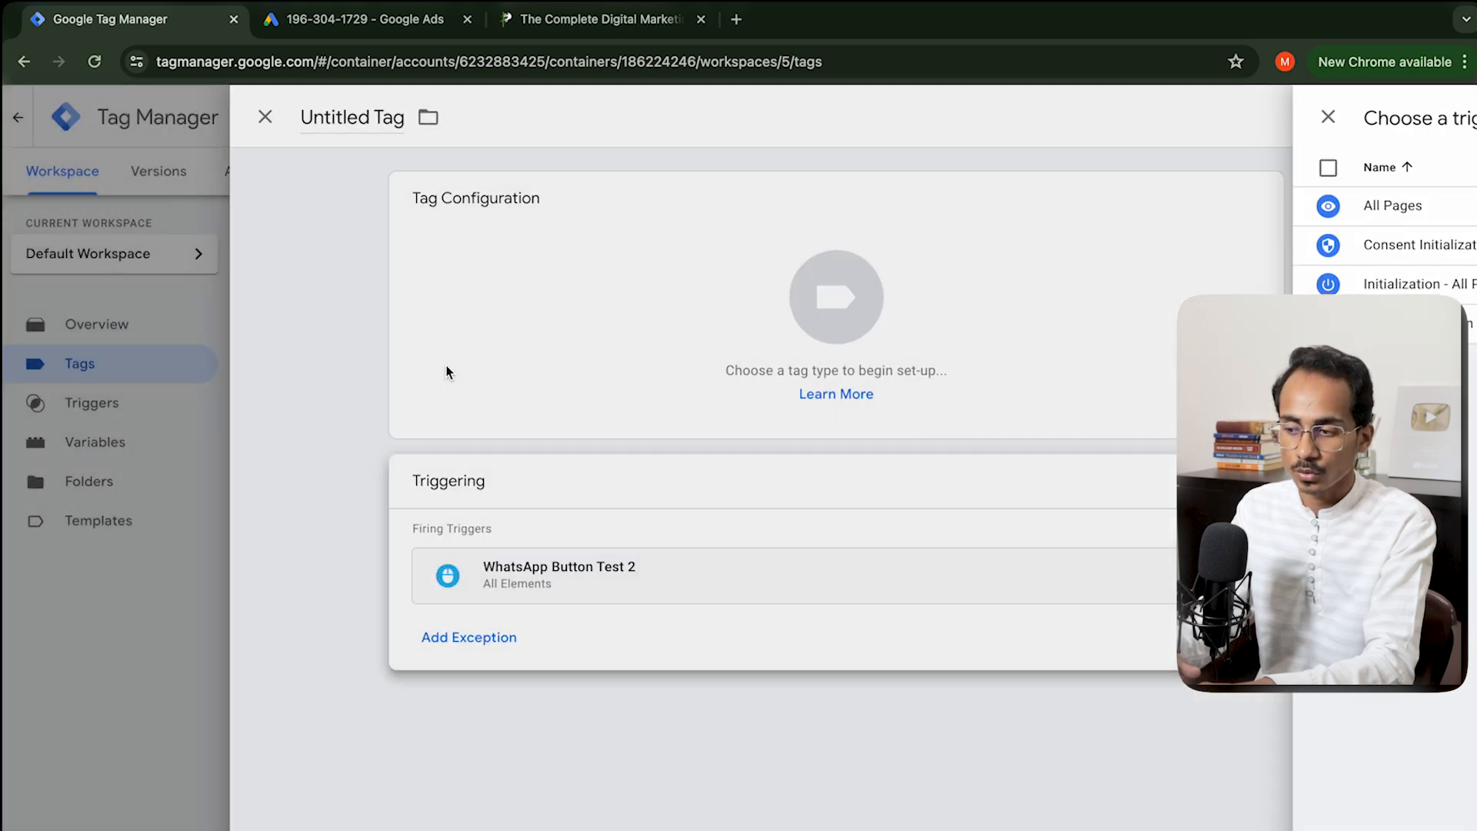
Step: Set the tag type to Google Ads Conversion Tracking
left_click(902, 290)
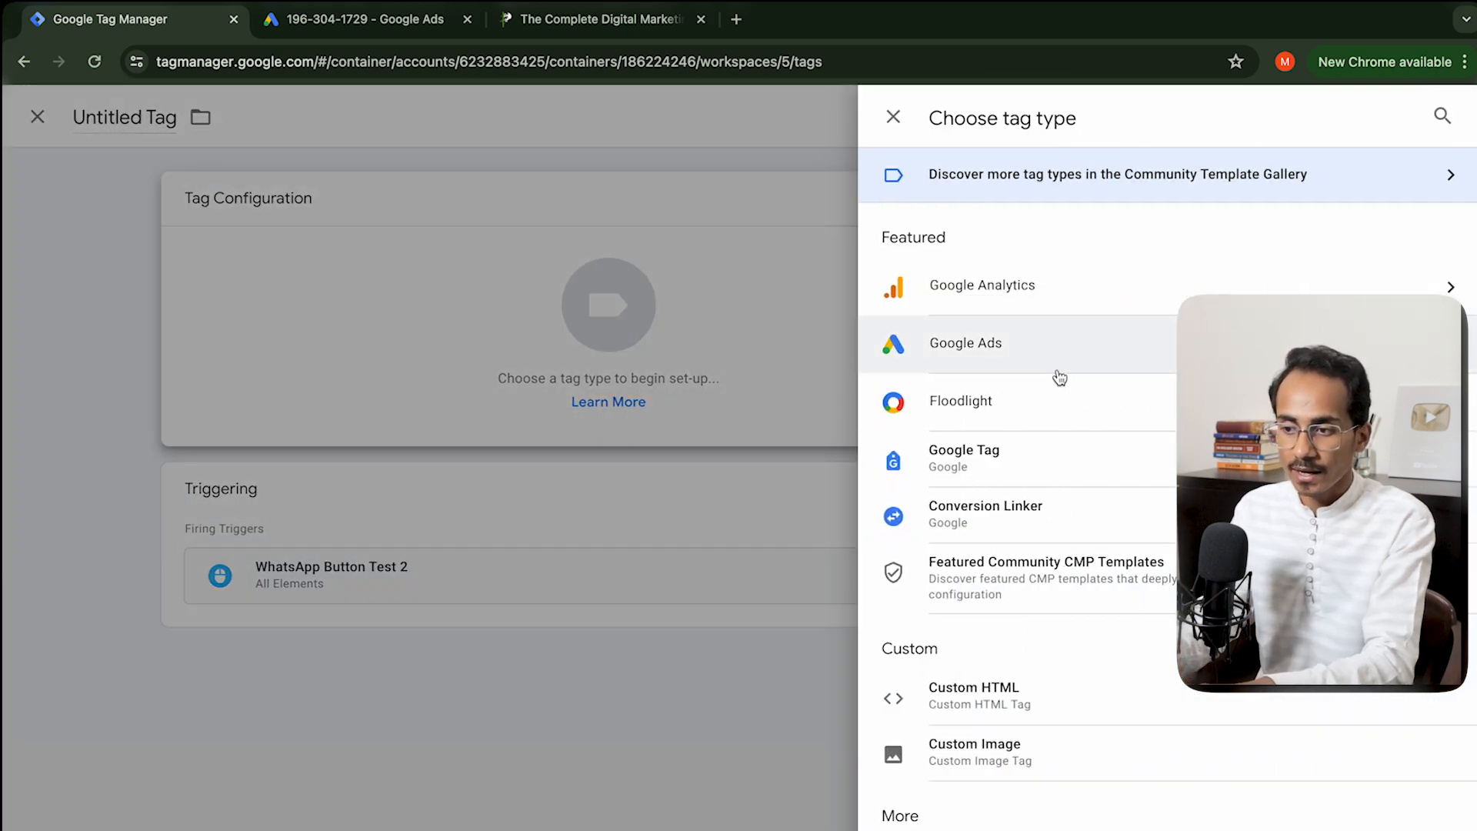
left_click(400, 21)
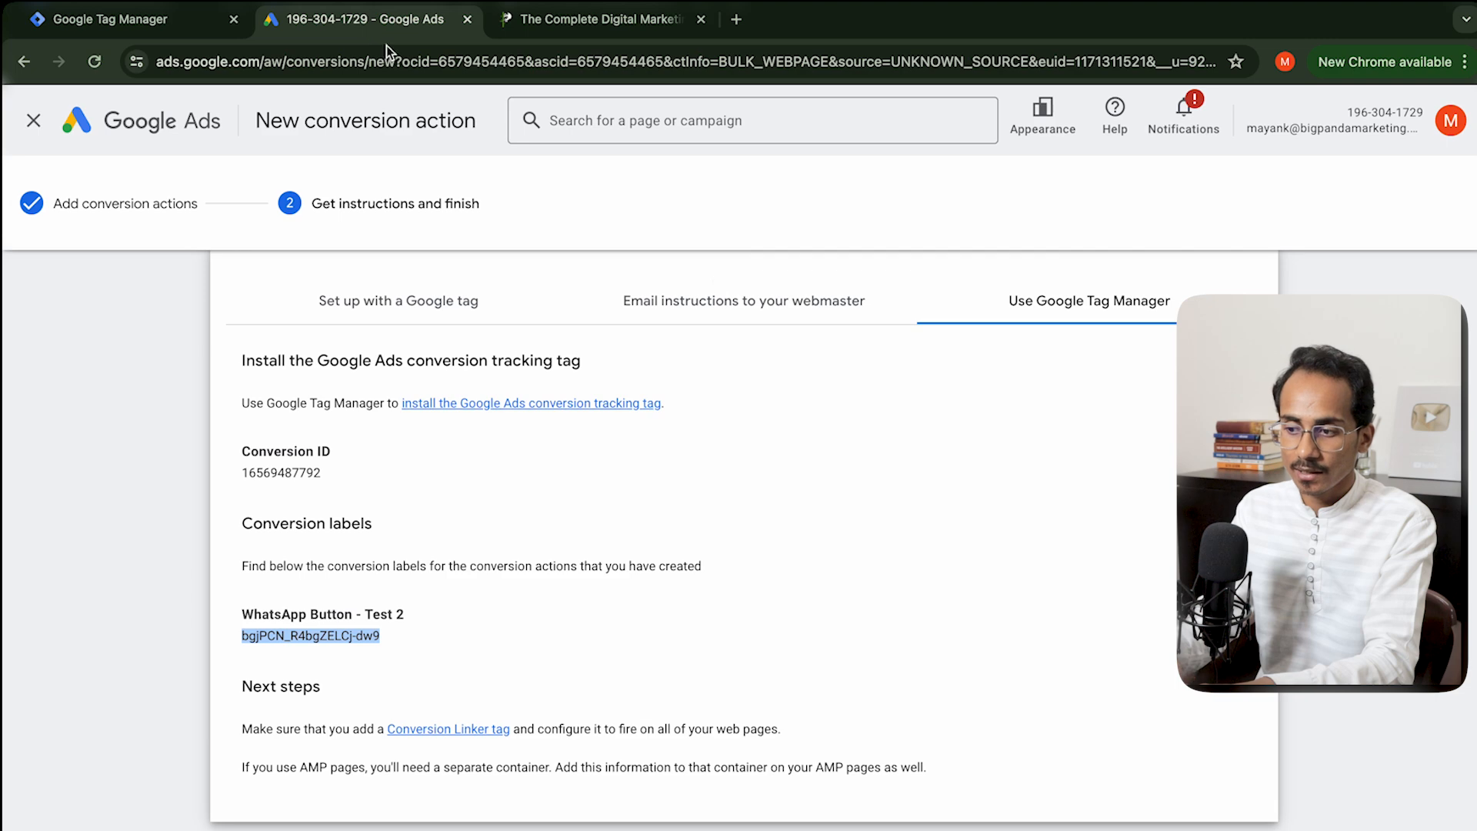
left_click(146, 22)
left_click(1013, 362)
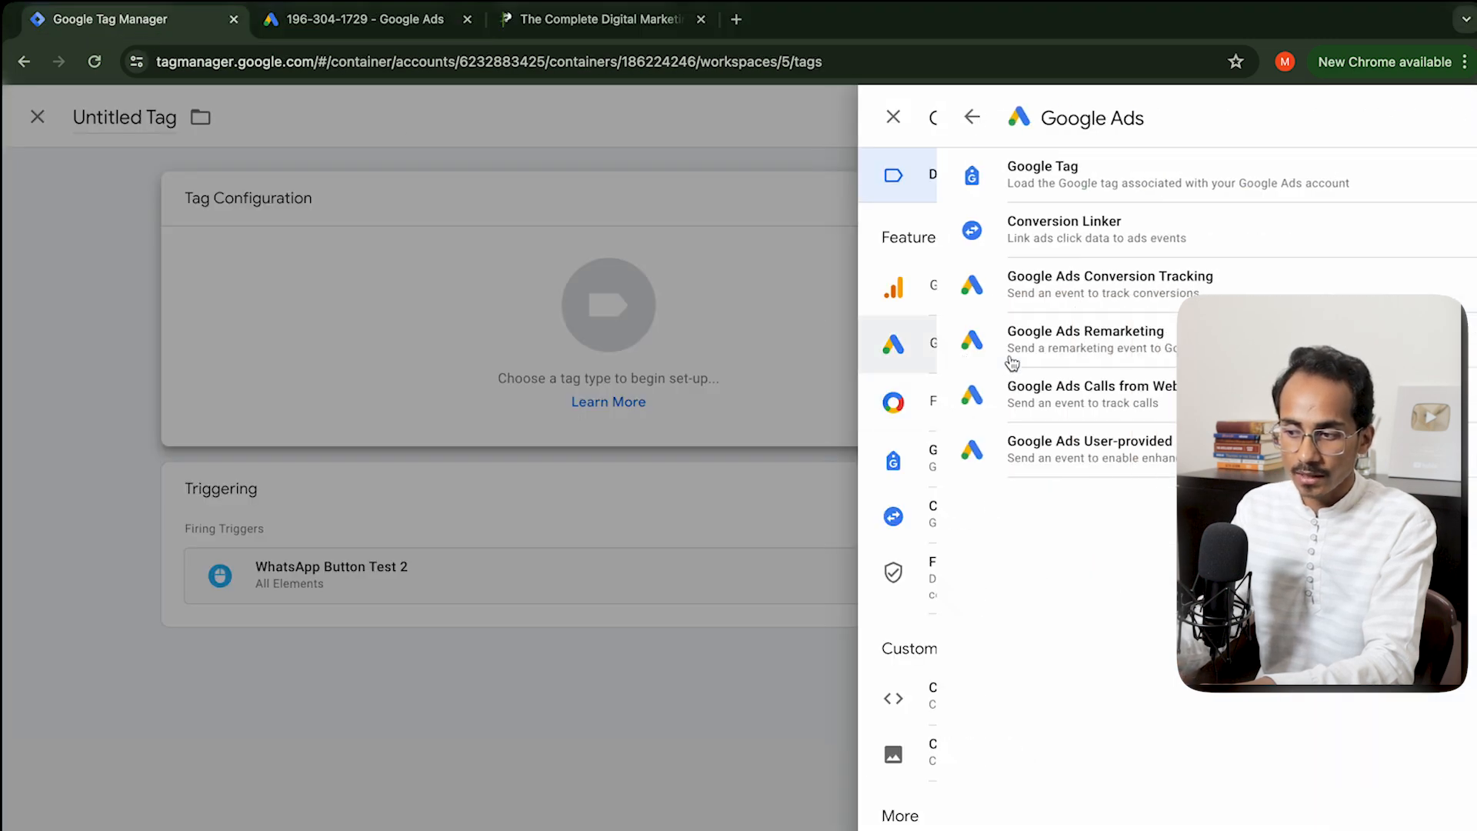
left_click(1050, 295)
Step: Copy the conversion ID from the Google Ads instructions and paste it into the tag's Conversion ID in Tag Manager
left_click(481, 401)
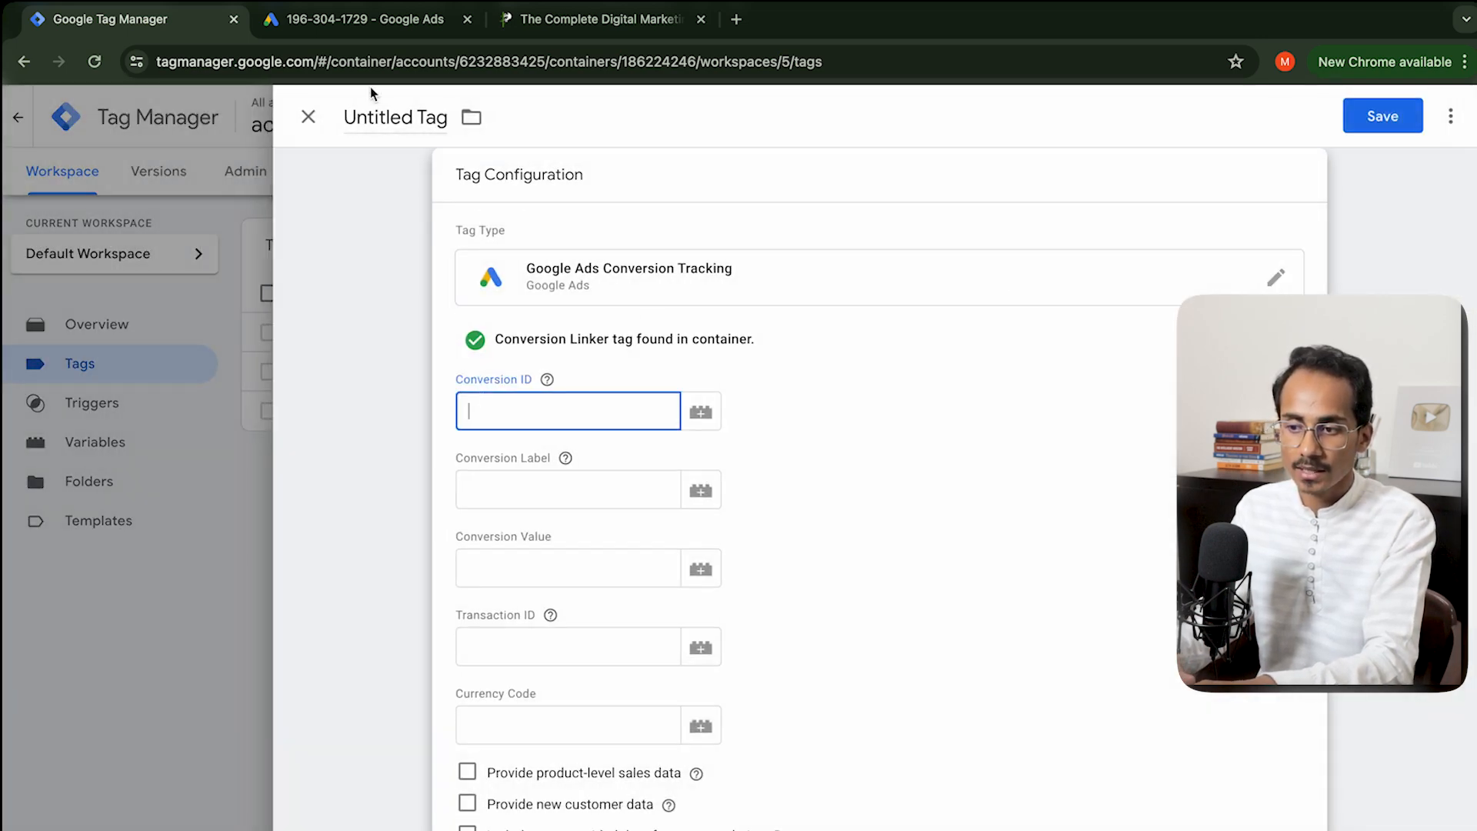
left_click(569, 23)
left_click(379, 15)
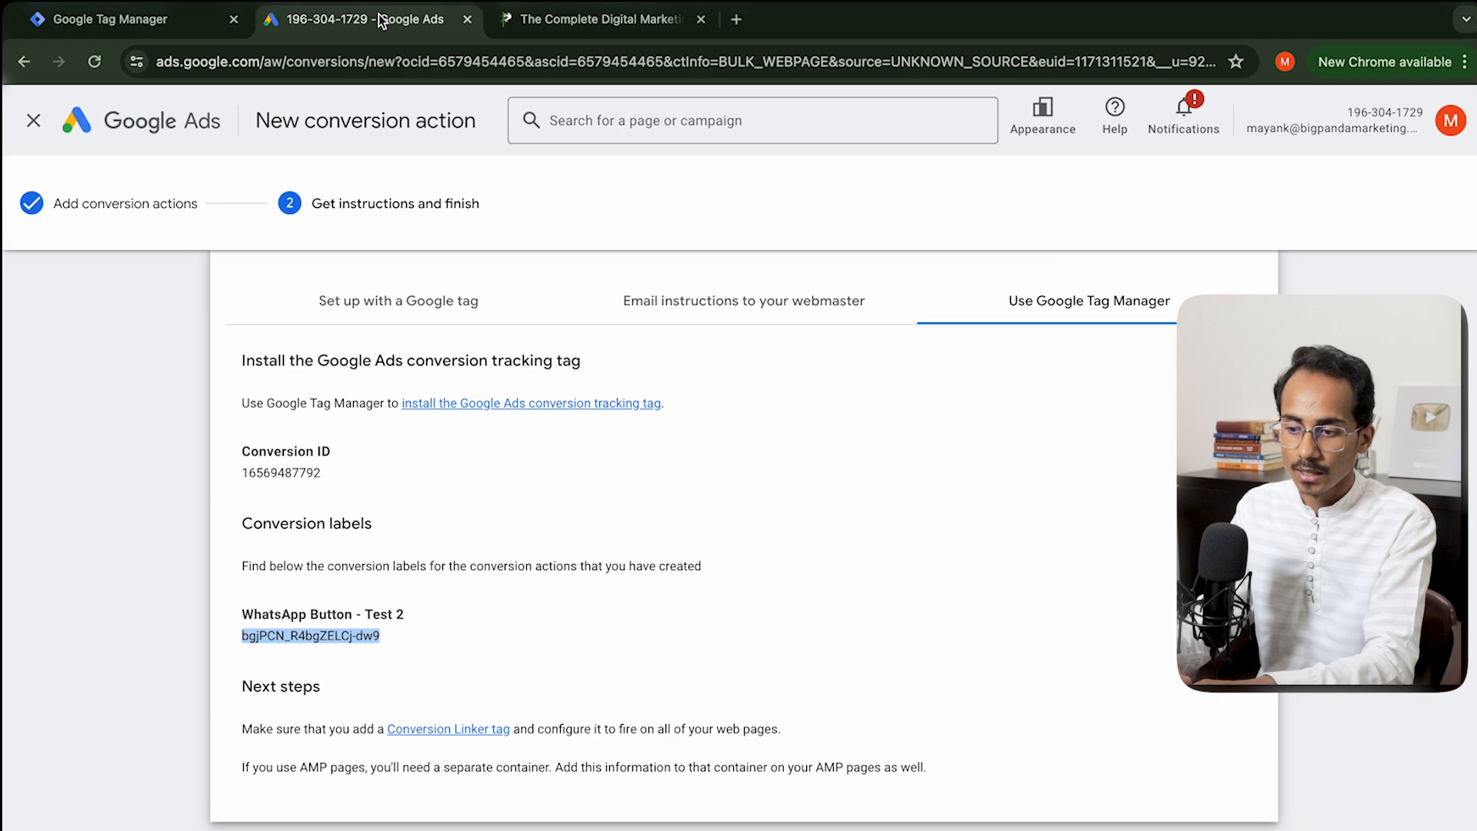
left_click_drag(323, 473, 244, 475)
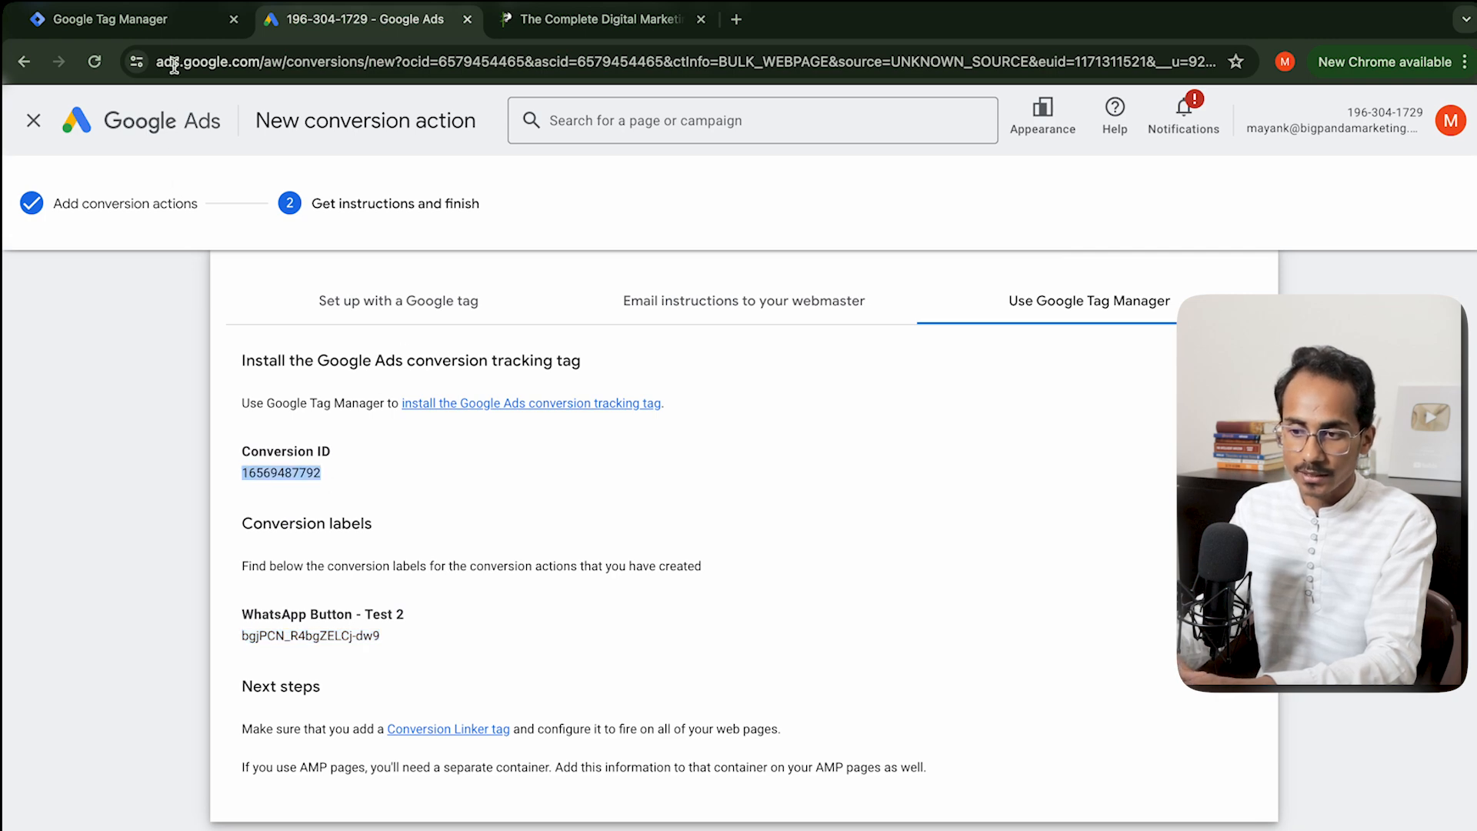
left_click(177, 28)
key("ctrl+v")
left_click(514, 371)
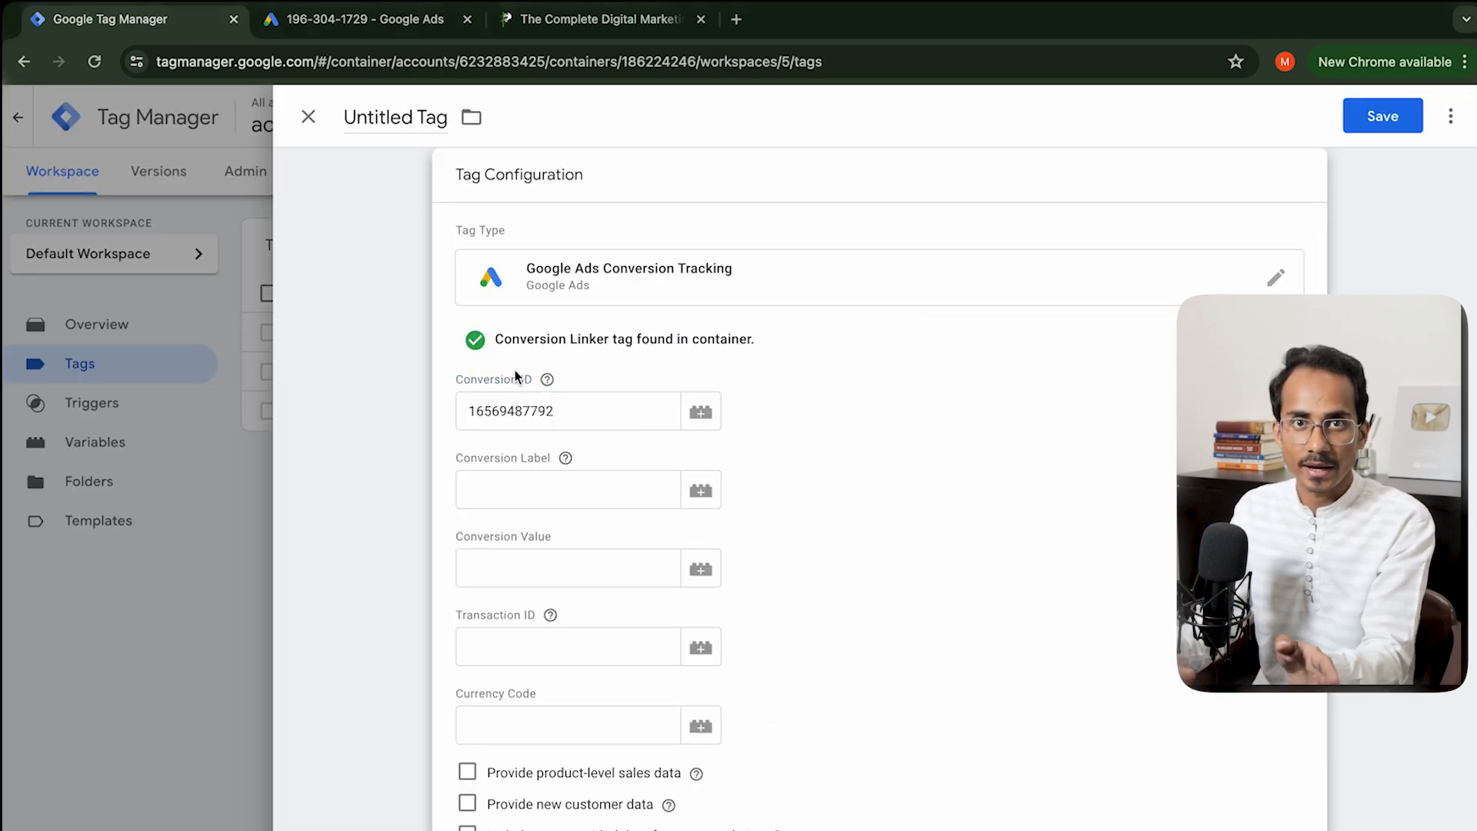
Step: Copy the WhatsApp Button - Test 2 conversion label from Google Ads and paste it into the tag's Conversion Label in Tag Manager
left_click(388, 25)
left_click_drag(381, 635, 241, 636)
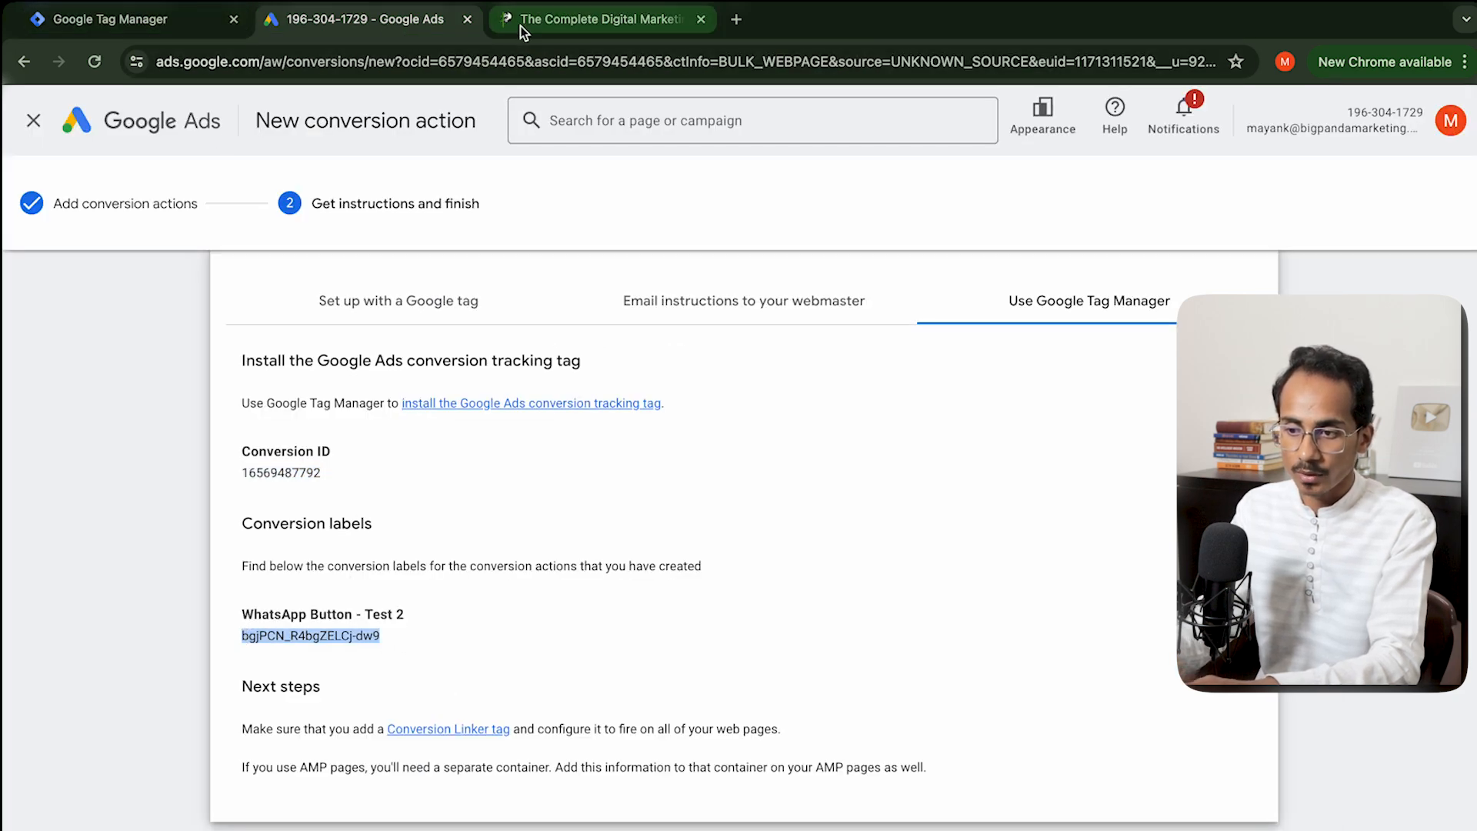
left_click(138, 19)
left_click(504, 496)
key("super+v")
left_click_drag(591, 401, 419, 416)
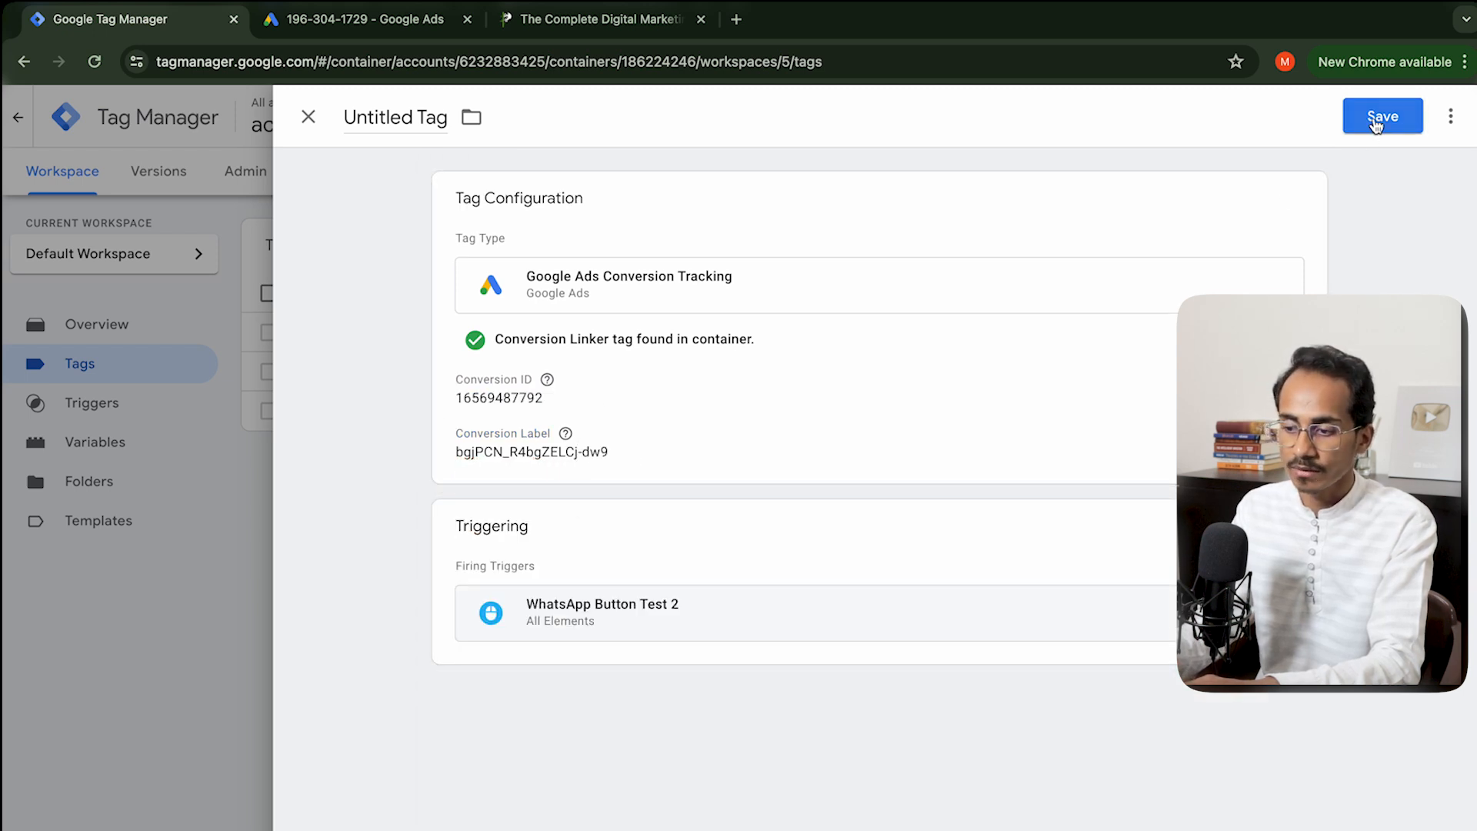
Step: Name the tag "WhatsApp Button Test 2" and save it
left_click(429, 114)
type("Whats")
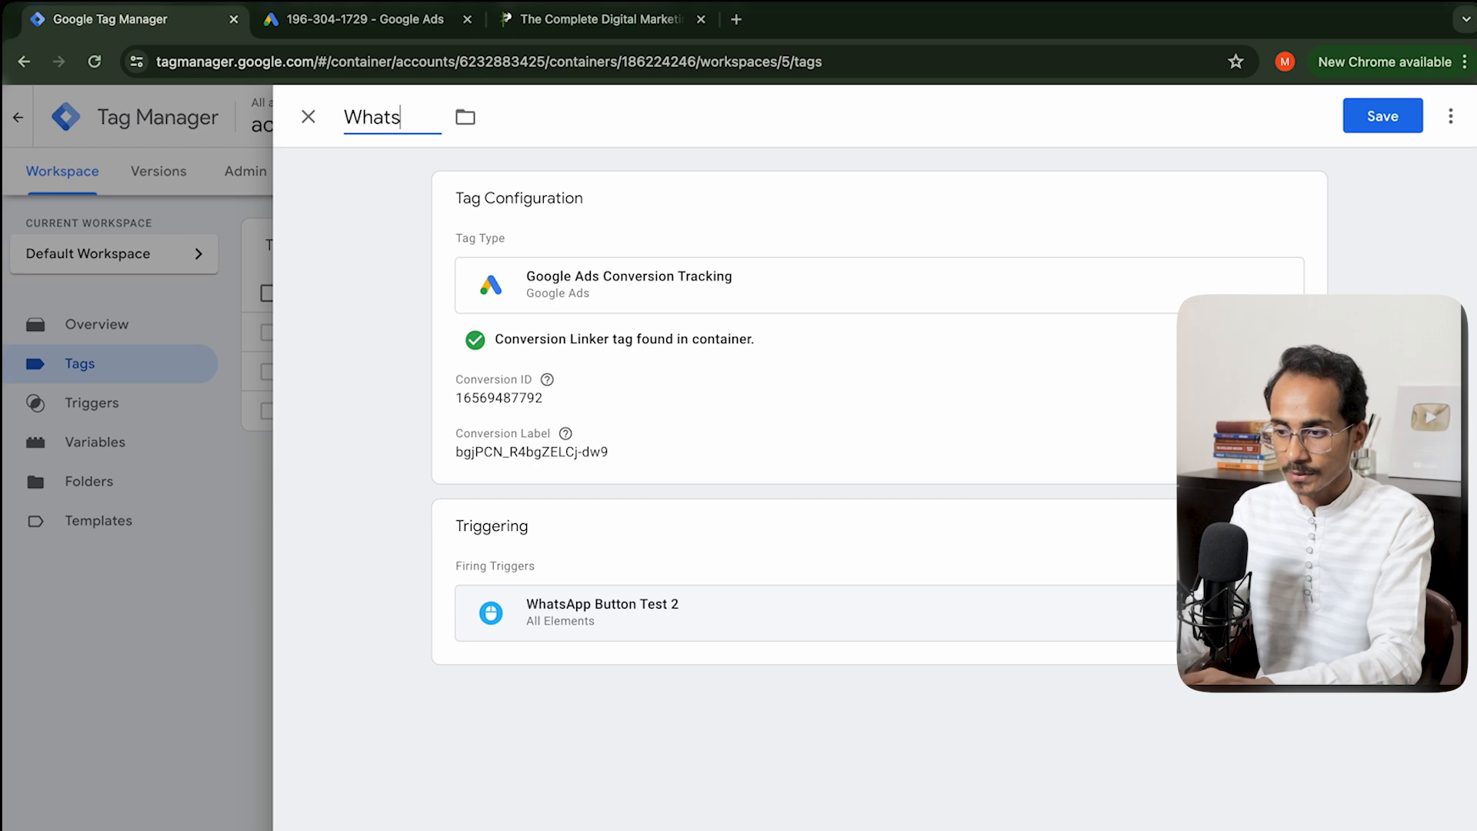
type("App")
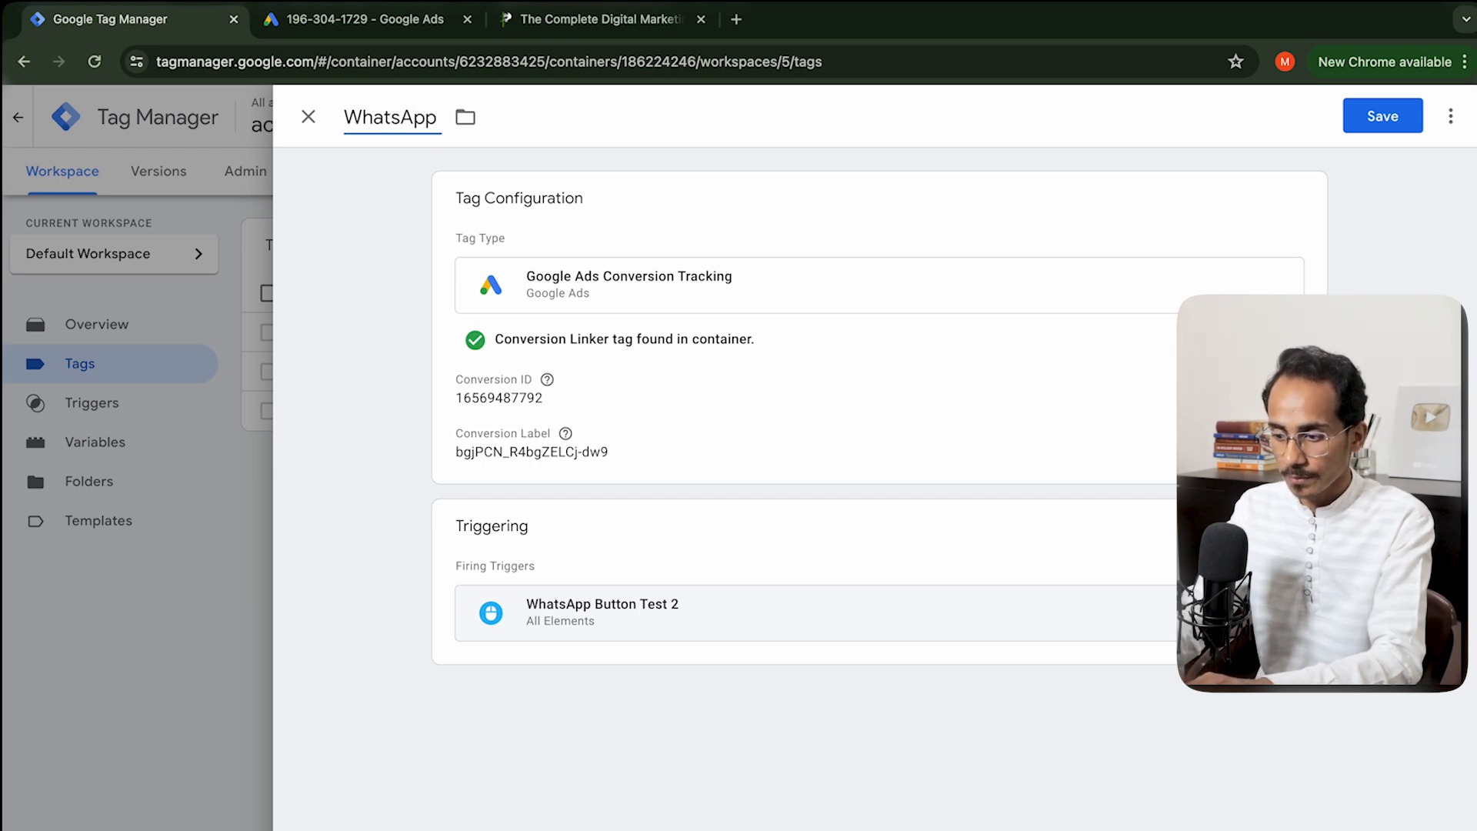
type(" Button Test 2")
left_click(1394, 131)
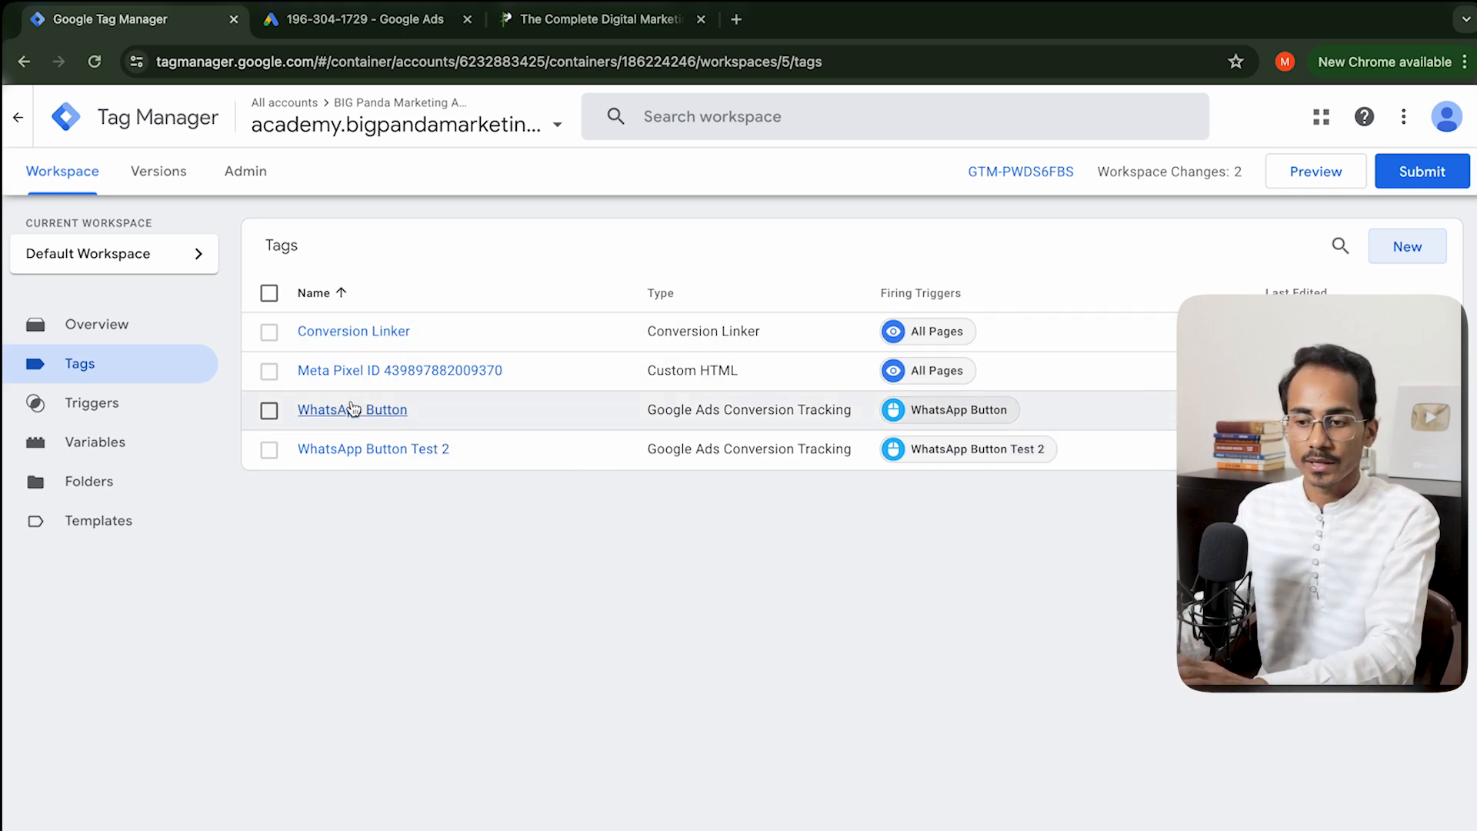
Step: Check the status of the WhatsApp Button - Test 2 conversion action in the Google Ads conversion summary
left_click(406, 21)
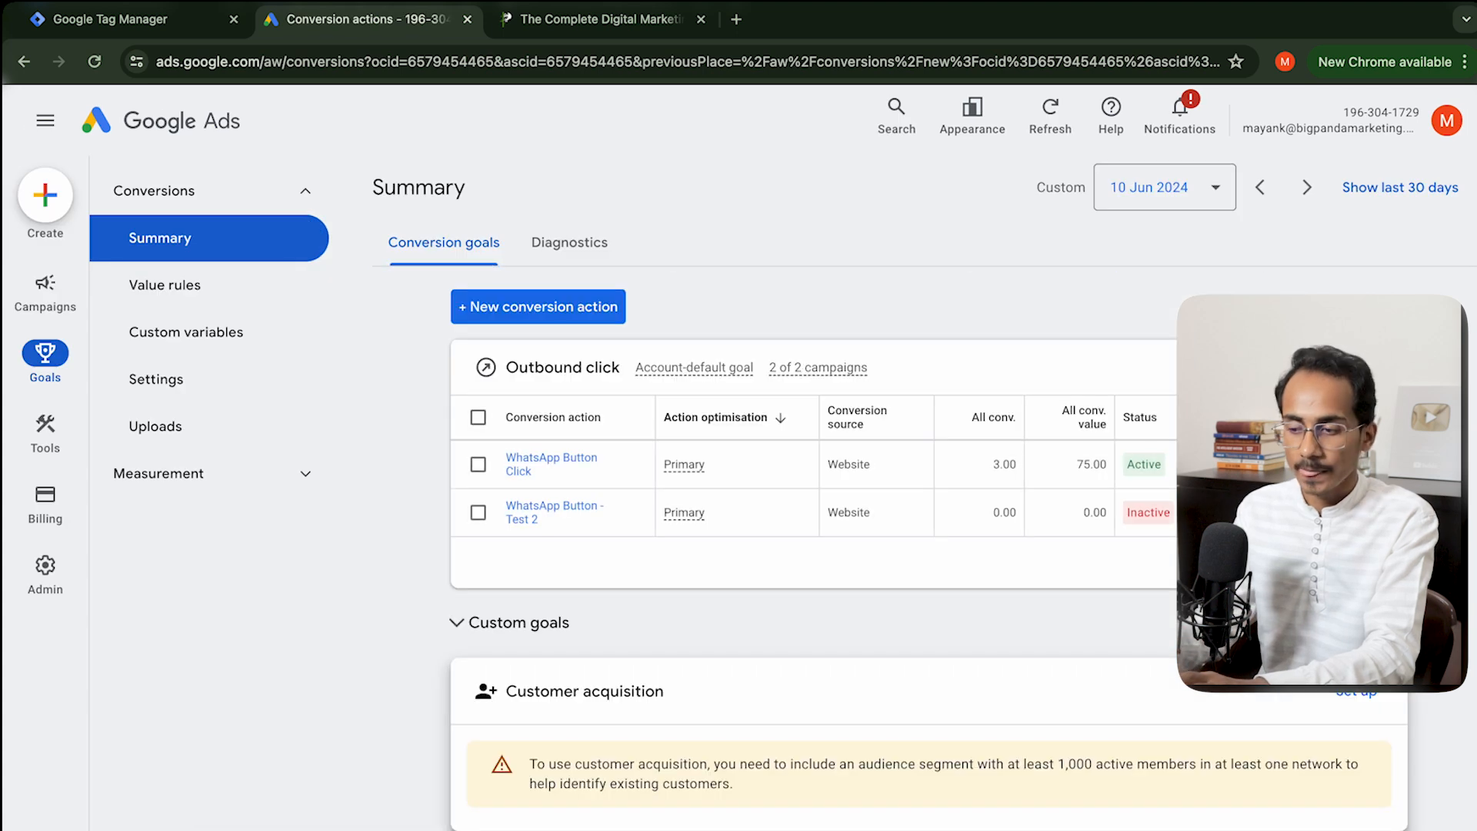
double_click(1126, 518)
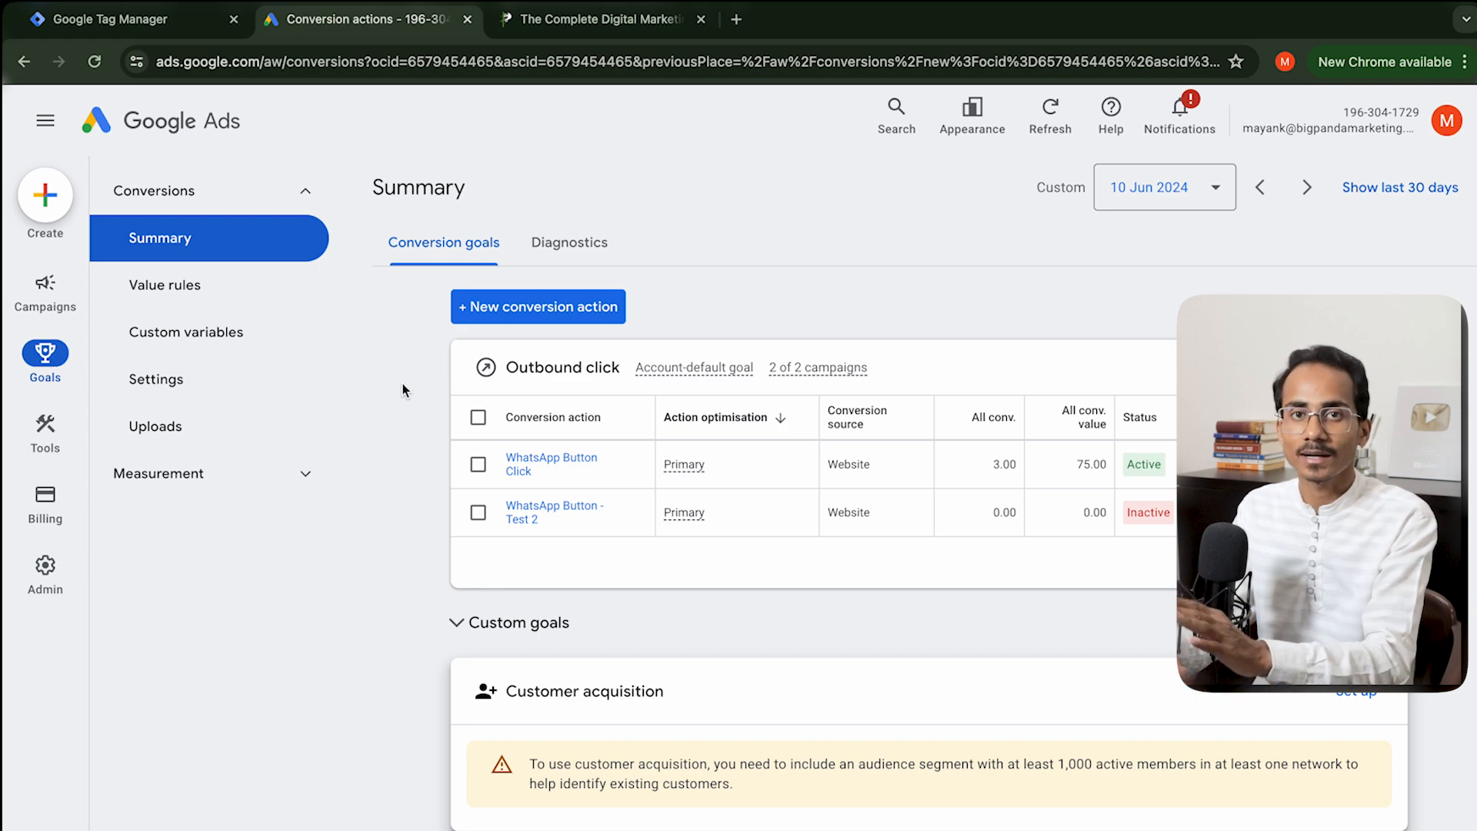
Step: Publish the Tag Manager workspace changes to the Live environment without a version name or description, and return to the workspace overview
left_click(164, 26)
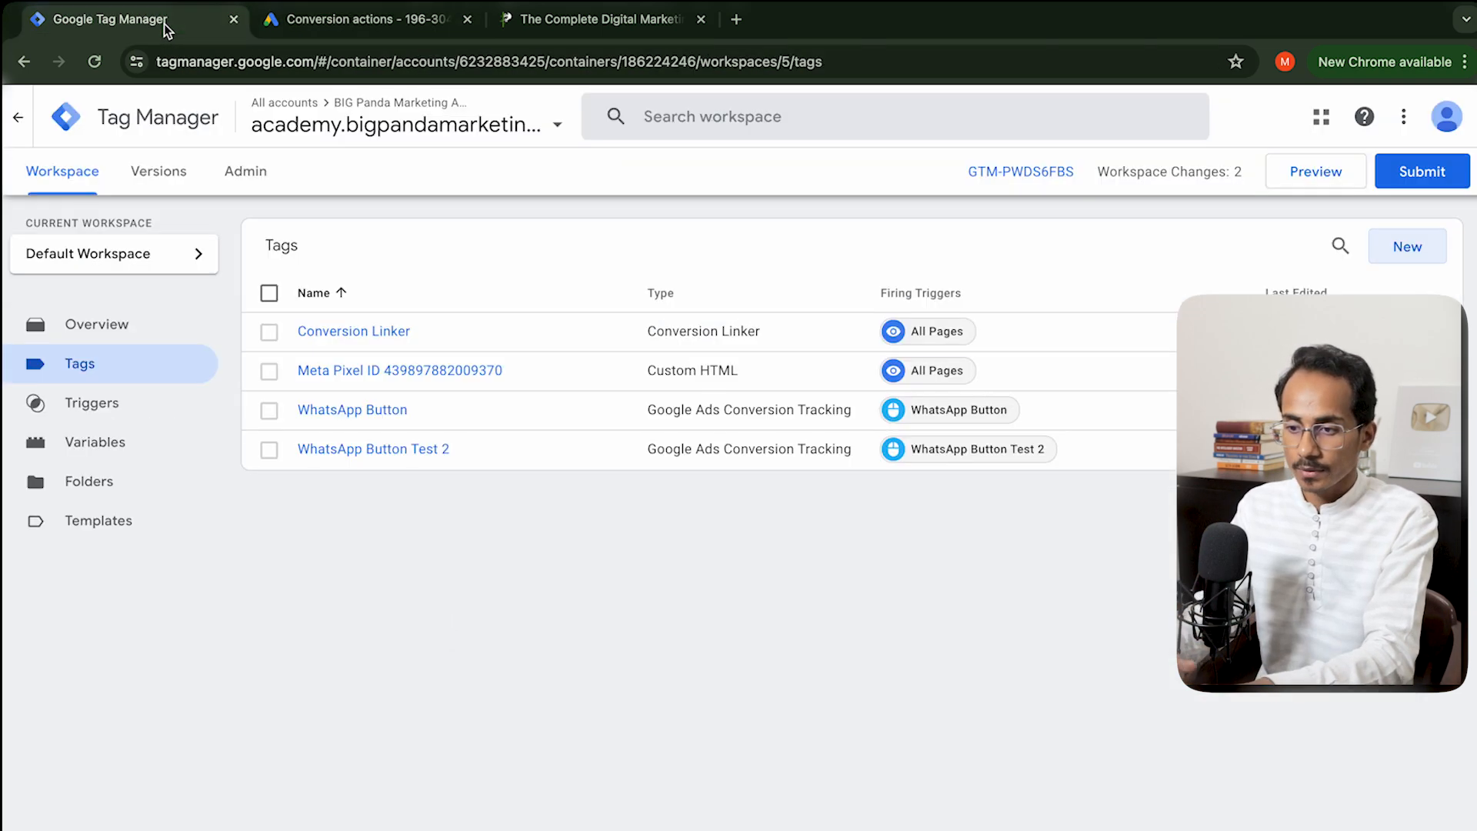
left_click(1445, 179)
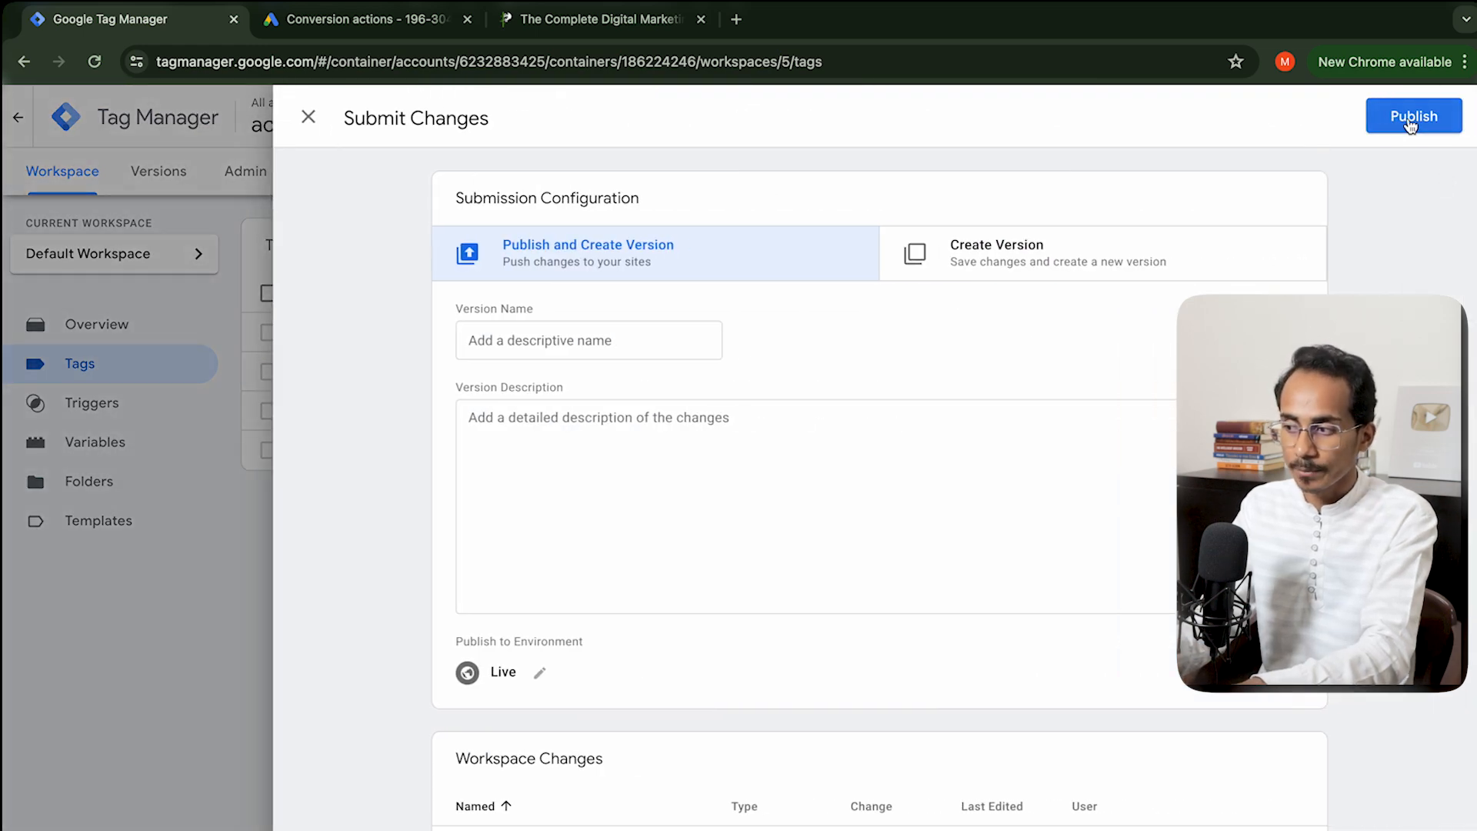
left_click(1408, 119)
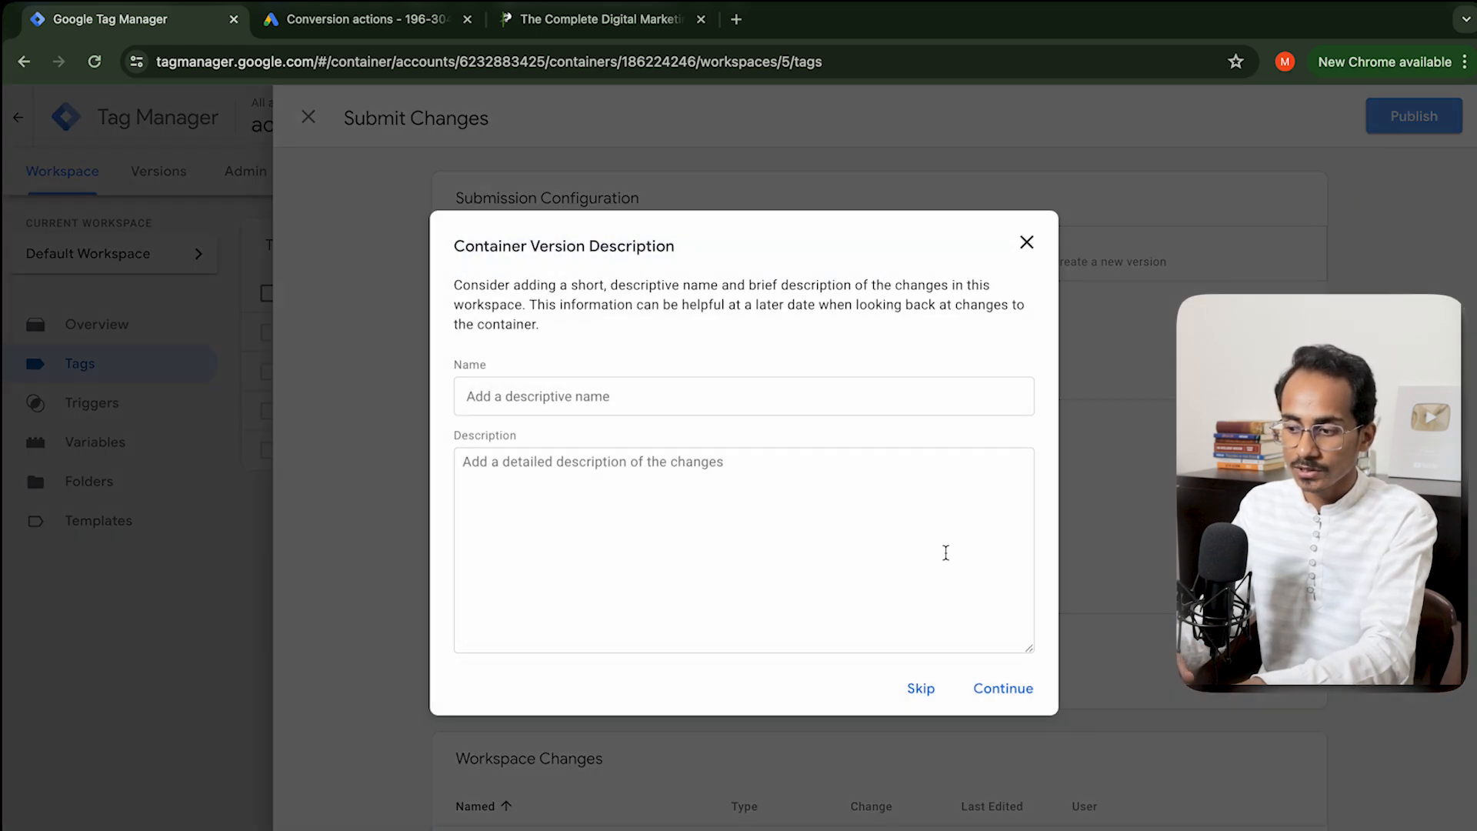
left_click(920, 685)
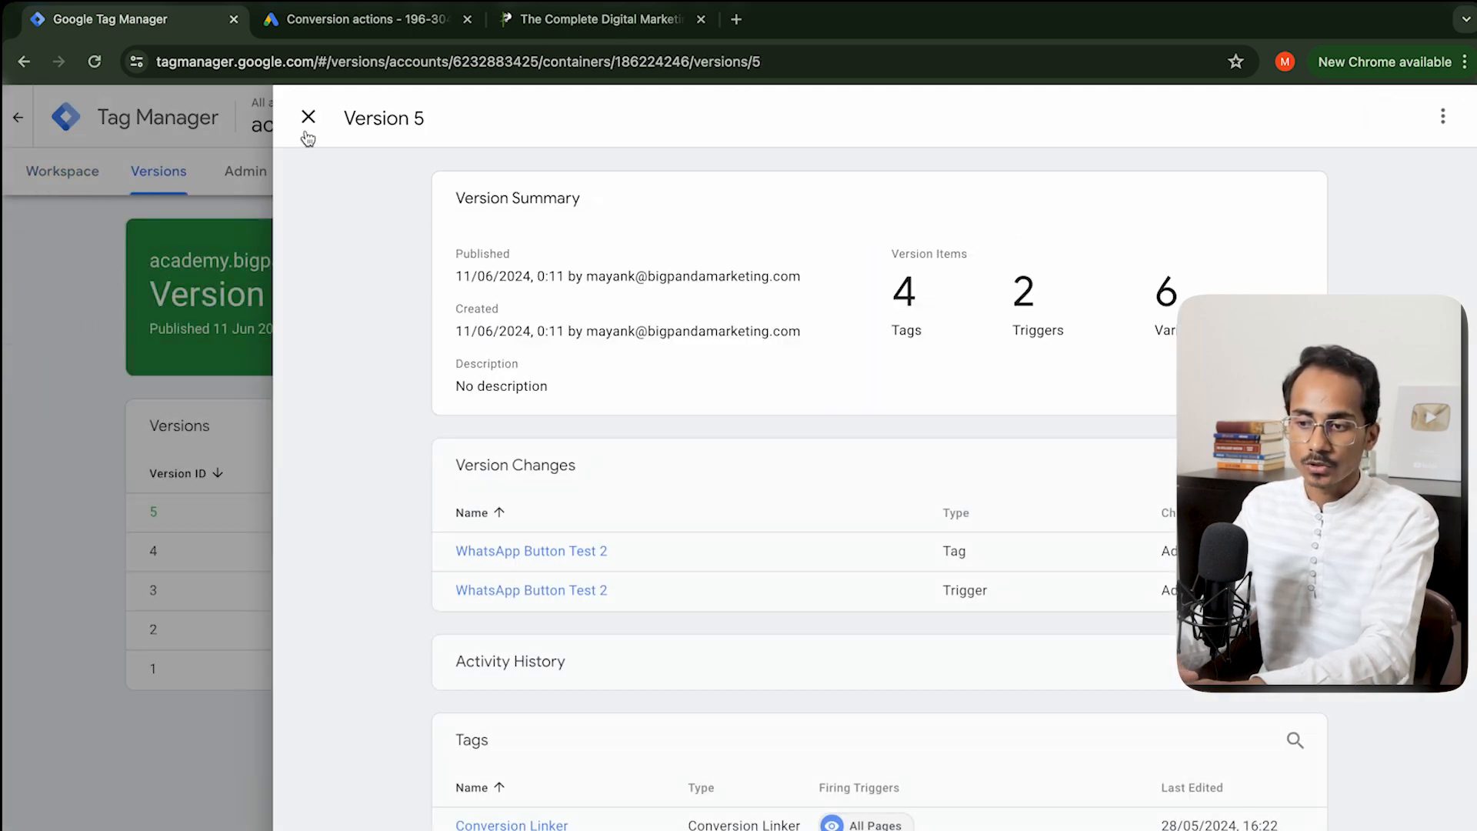
left_click(305, 130)
left_click(46, 176)
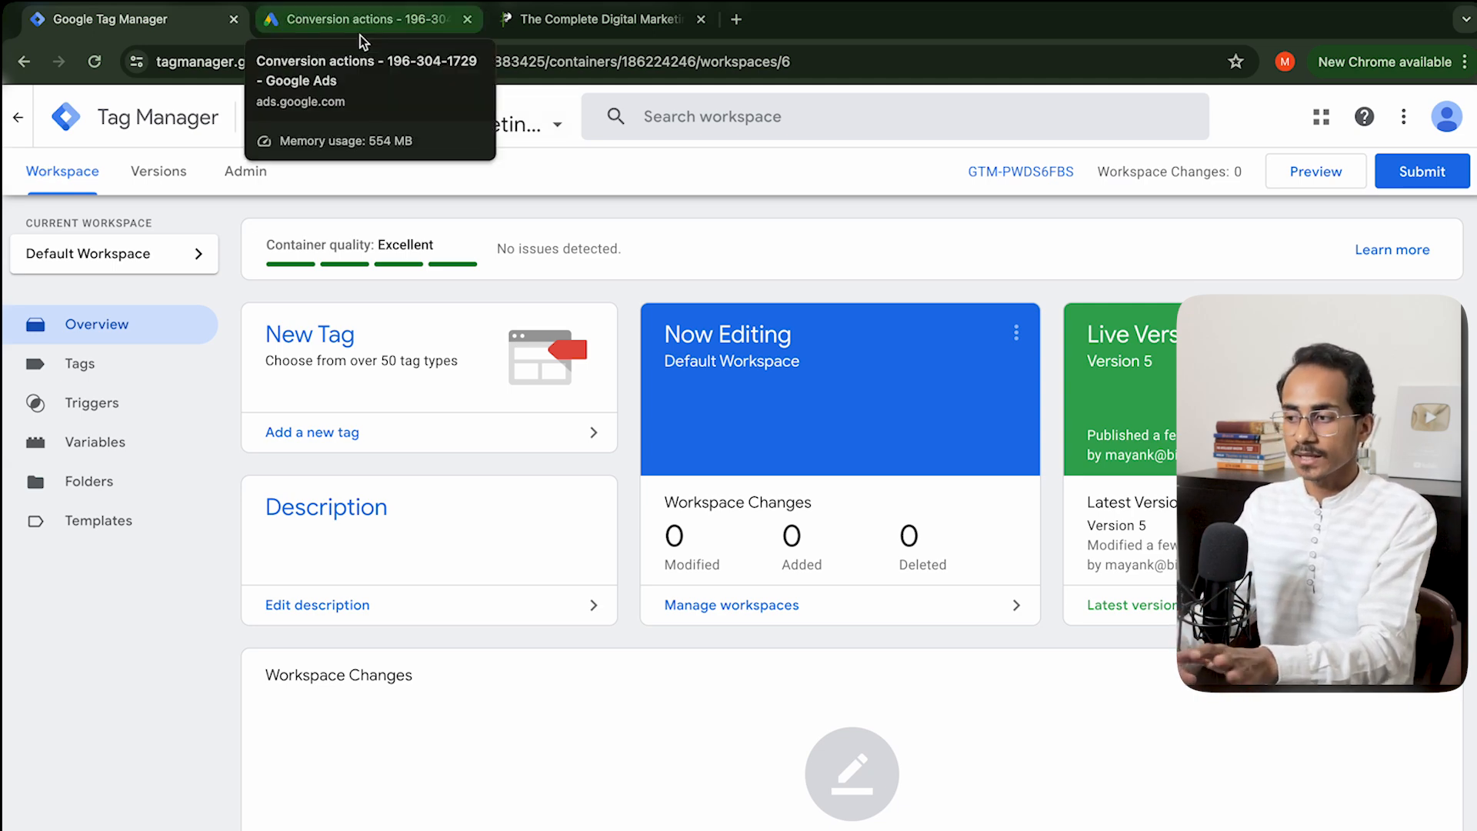
left_click(1316, 172)
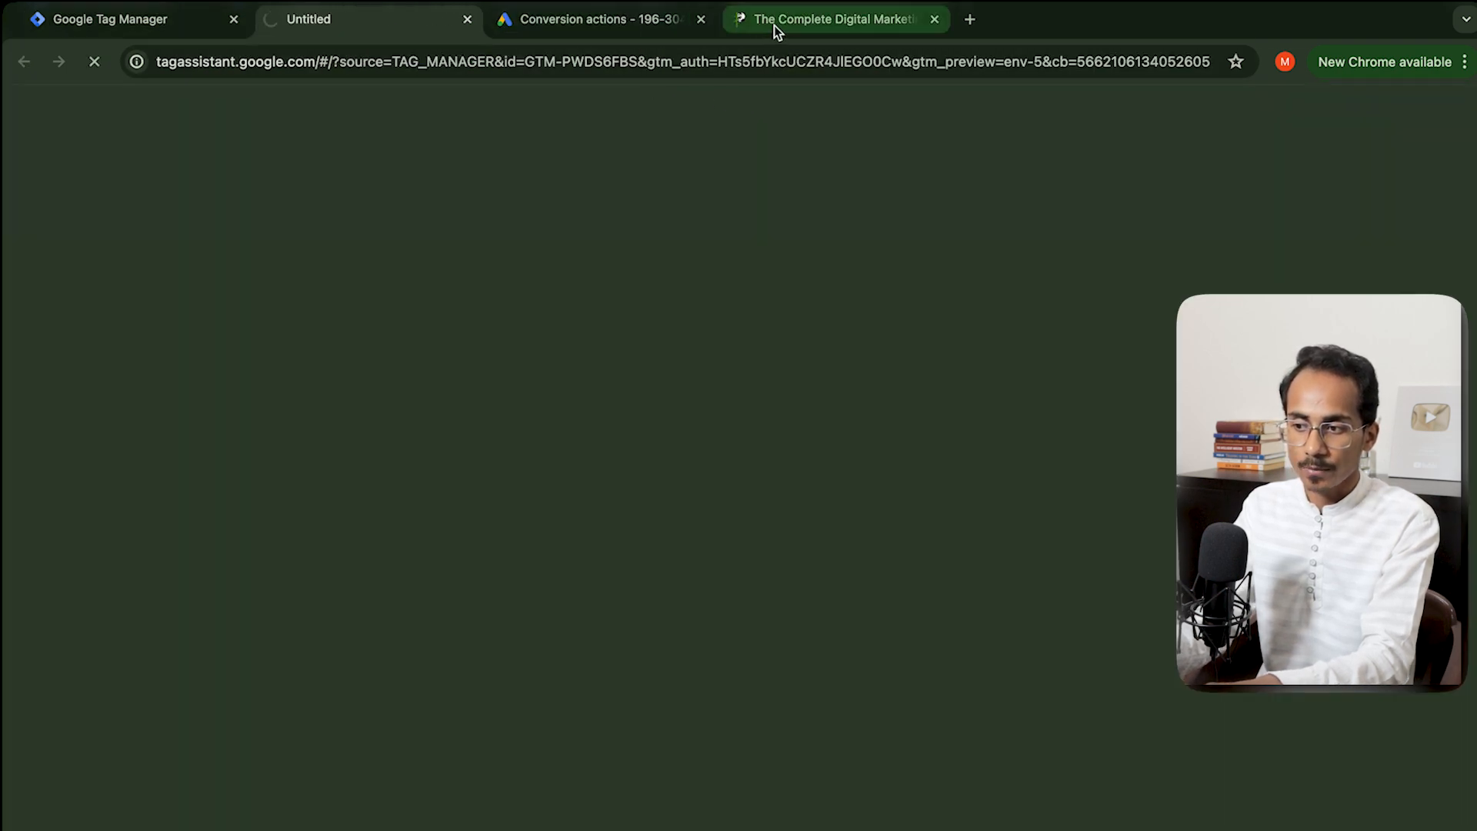
left_click(773, 25)
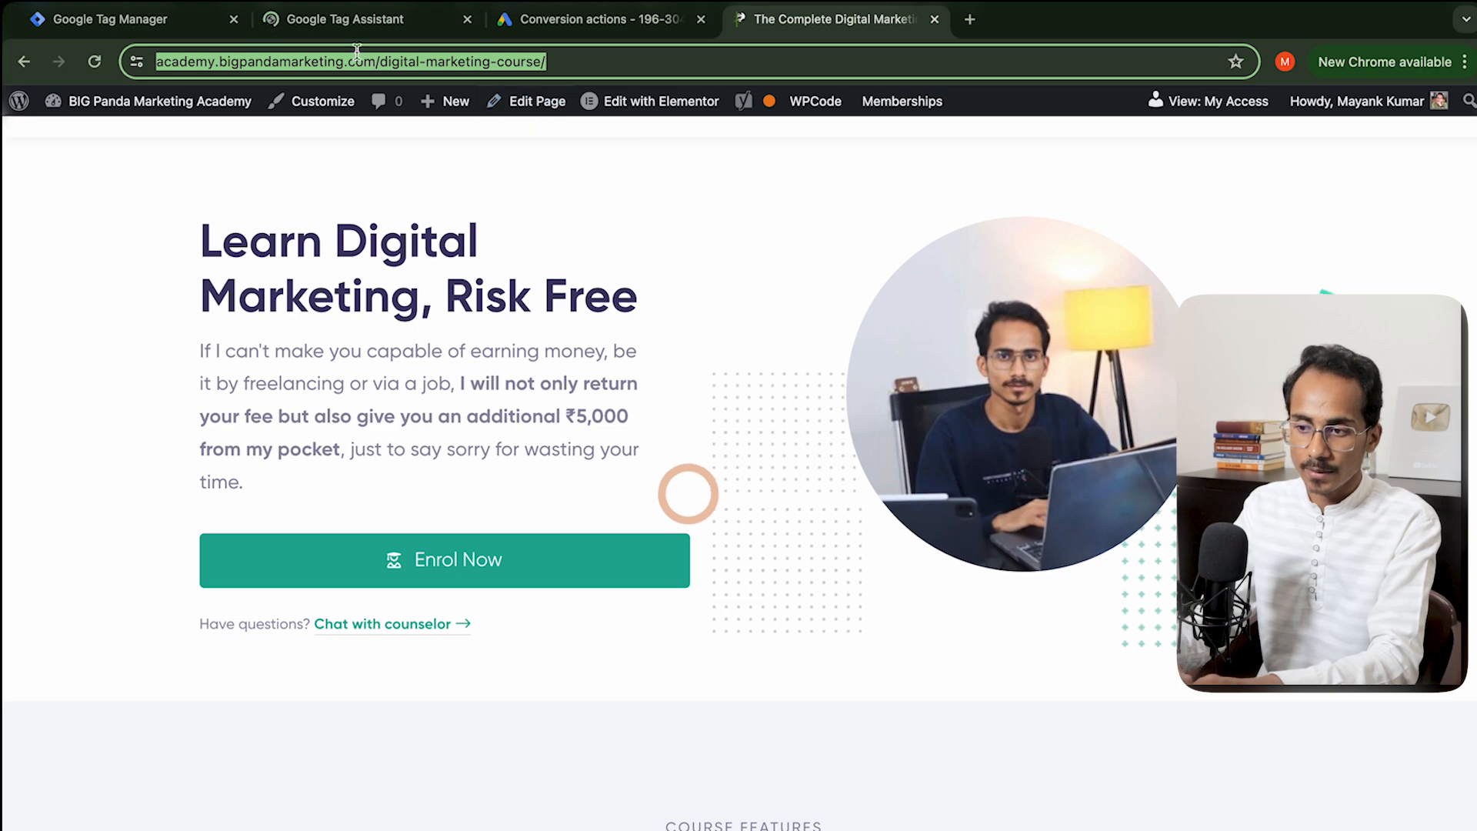
left_click(367, 22)
left_click_drag(877, 507, 473, 508)
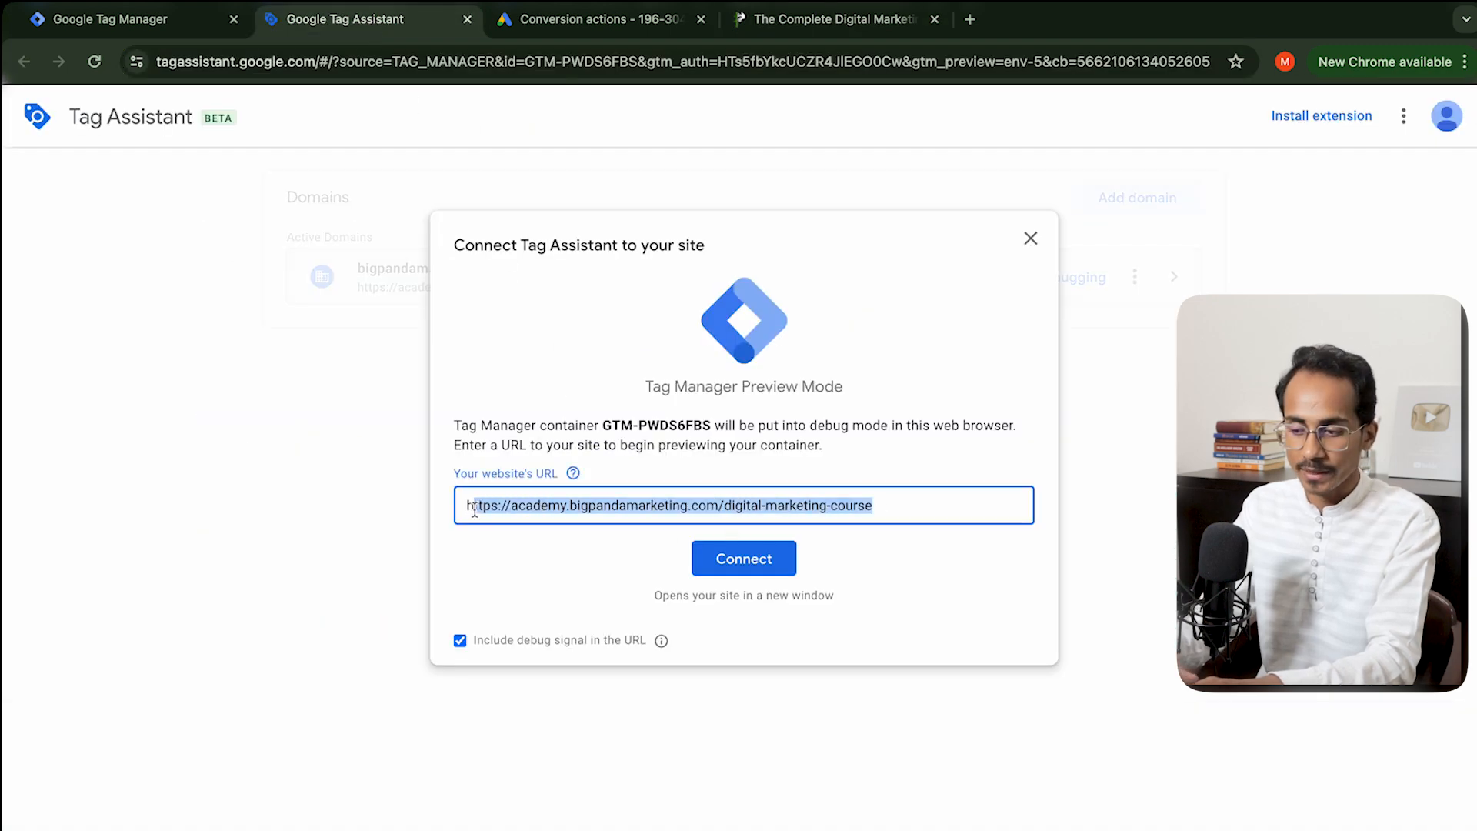
left_click(757, 564)
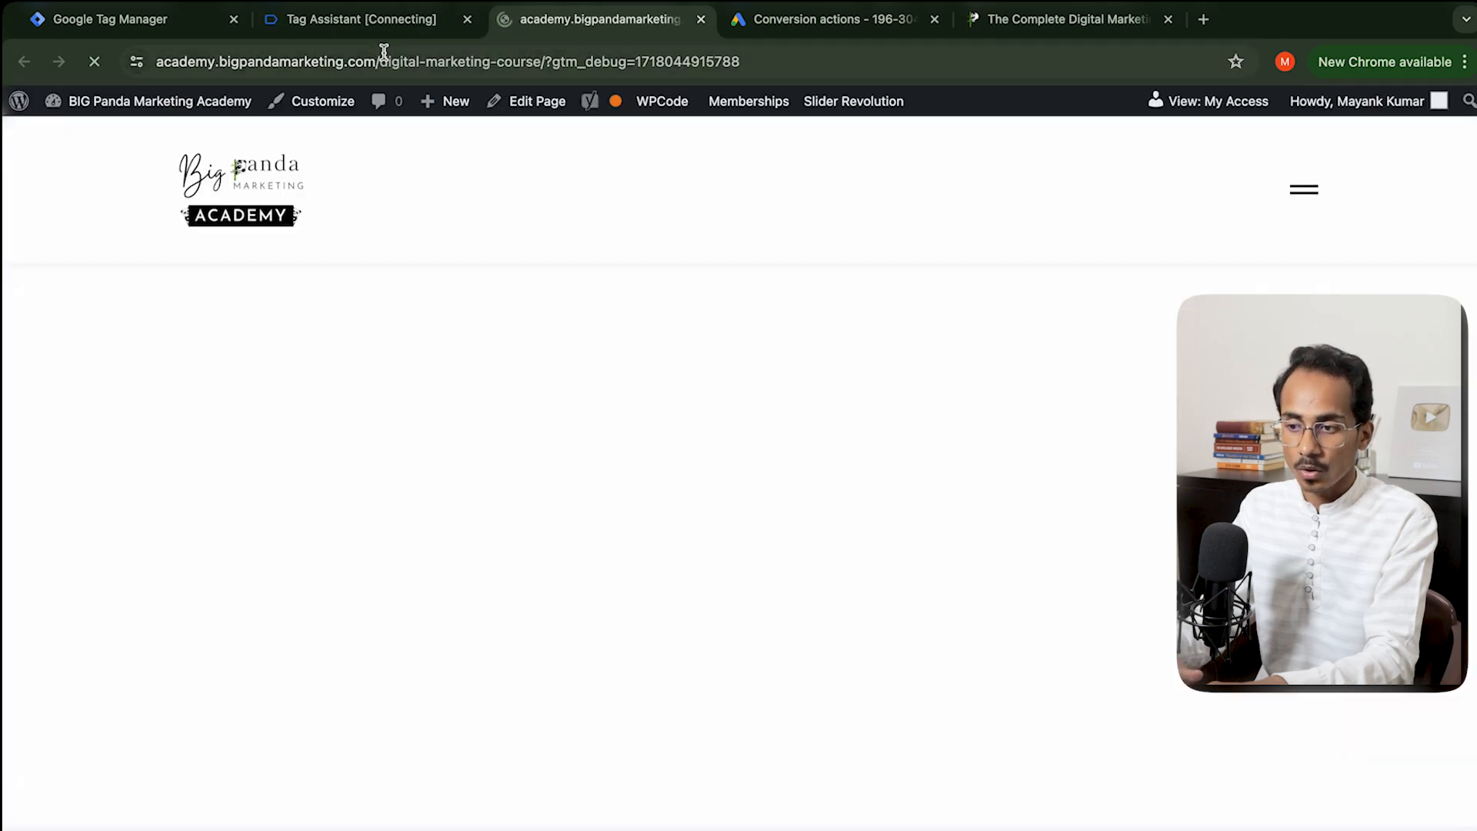
left_click(381, 22)
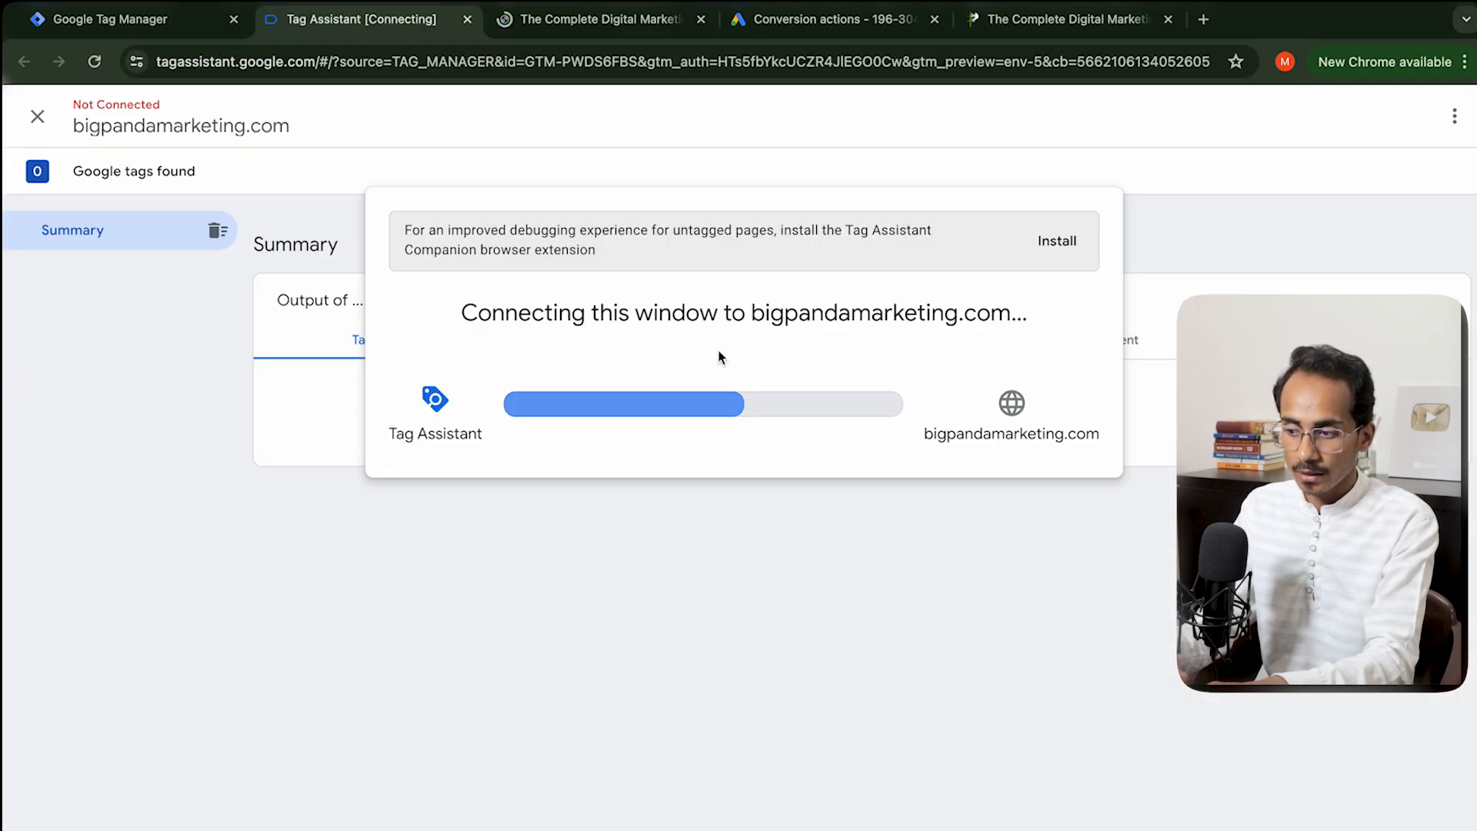
left_click(745, 529)
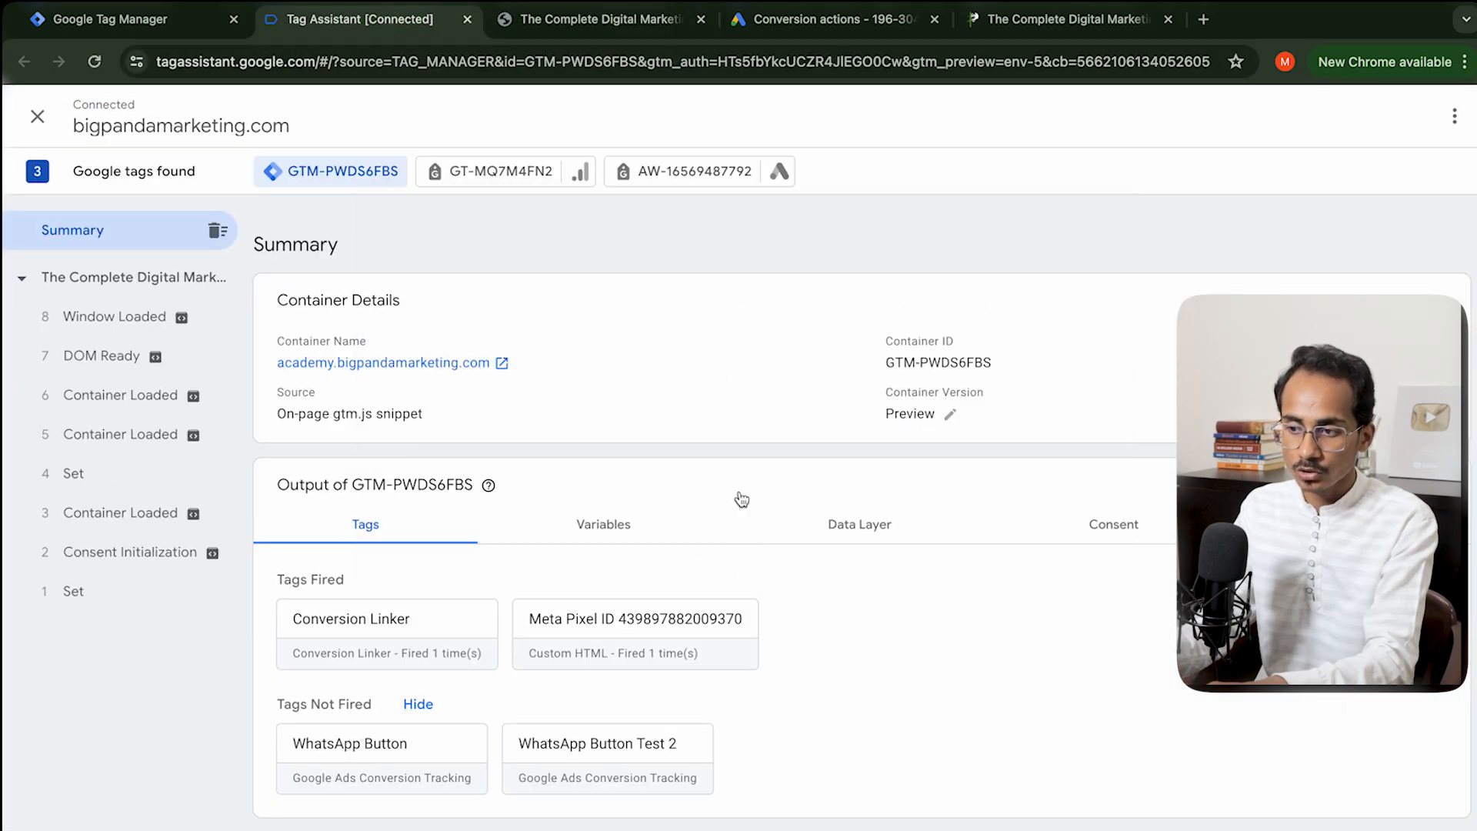
Step: Trigger the Enrol Now WhatsApp button on the previewed course page and check in Tag Assistant whether the WhatsApp Button Test 2 tag fires
left_click(611, 30)
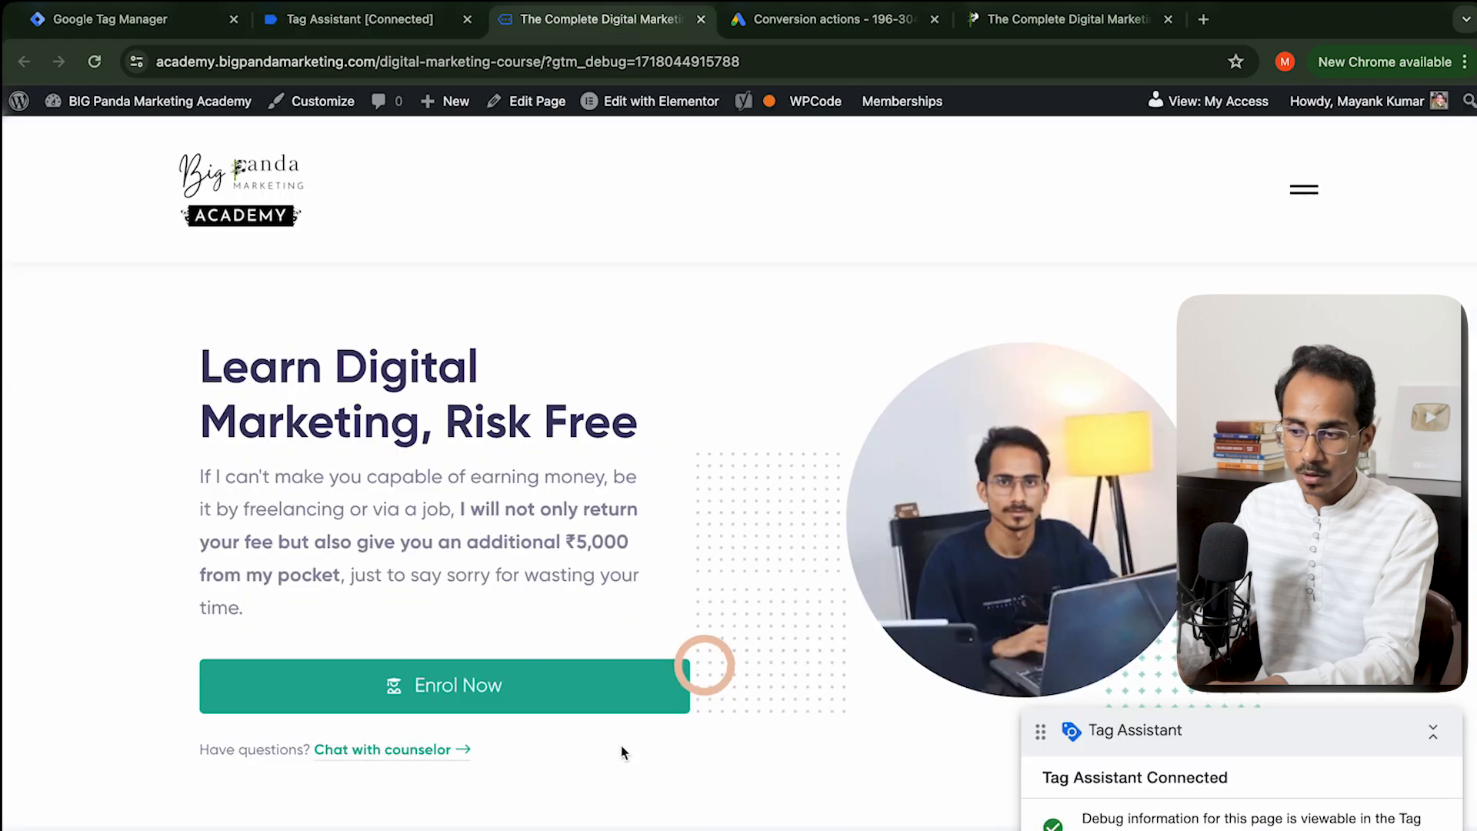
left_click(387, 25)
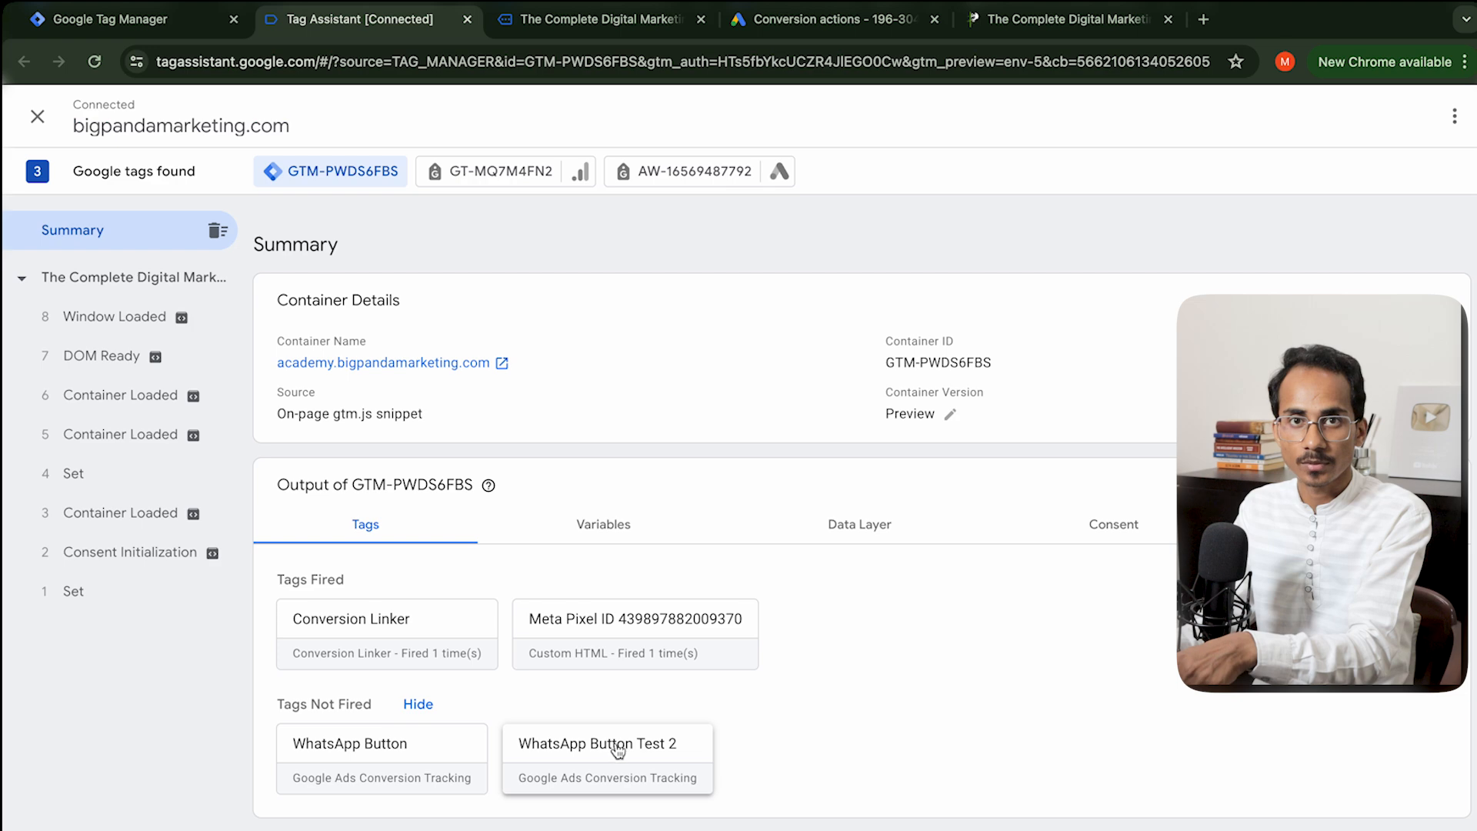
left_click(617, 29)
scroll(566, 312, "down", 5)
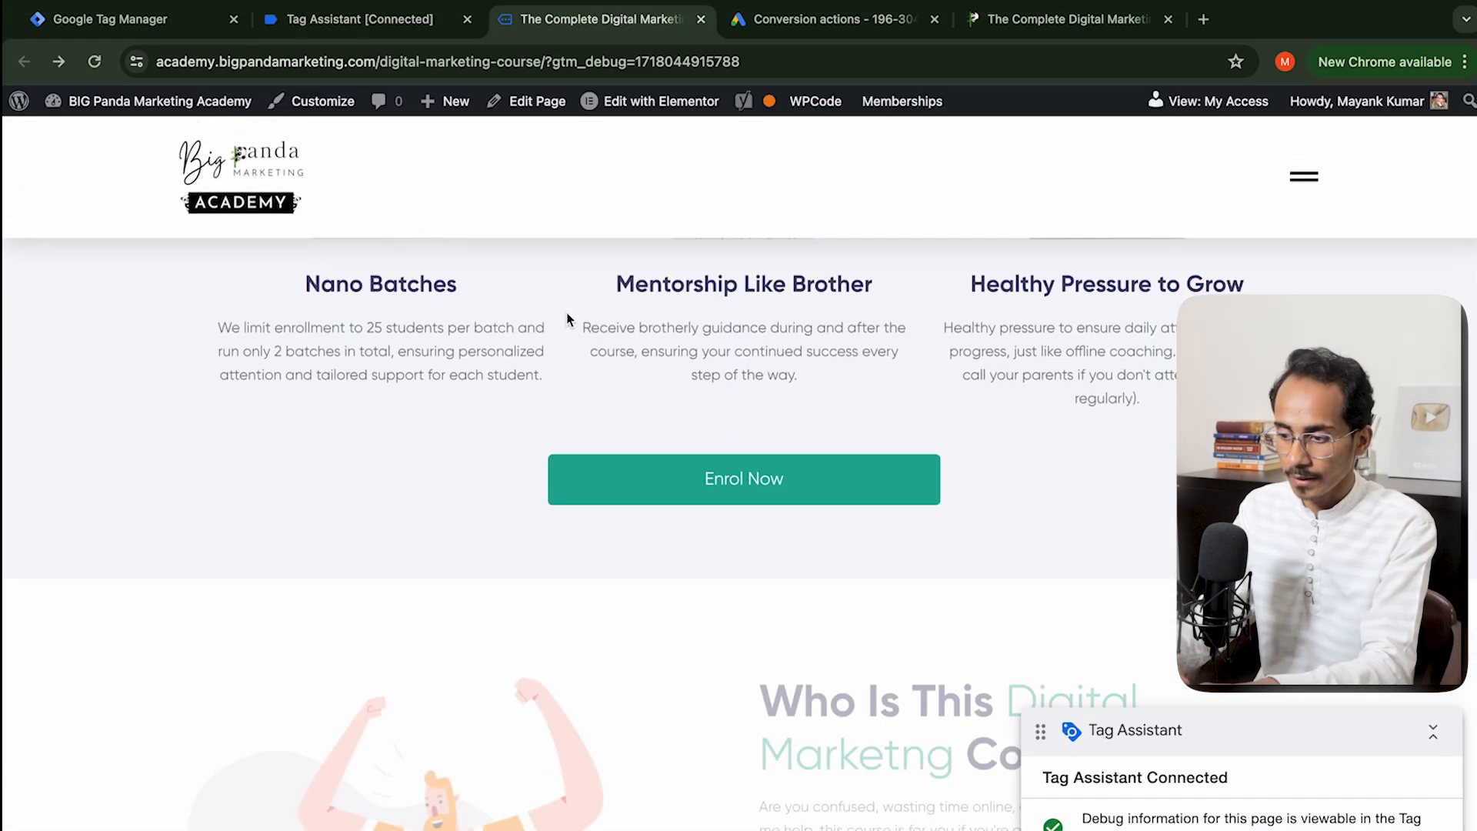
left_click(703, 416)
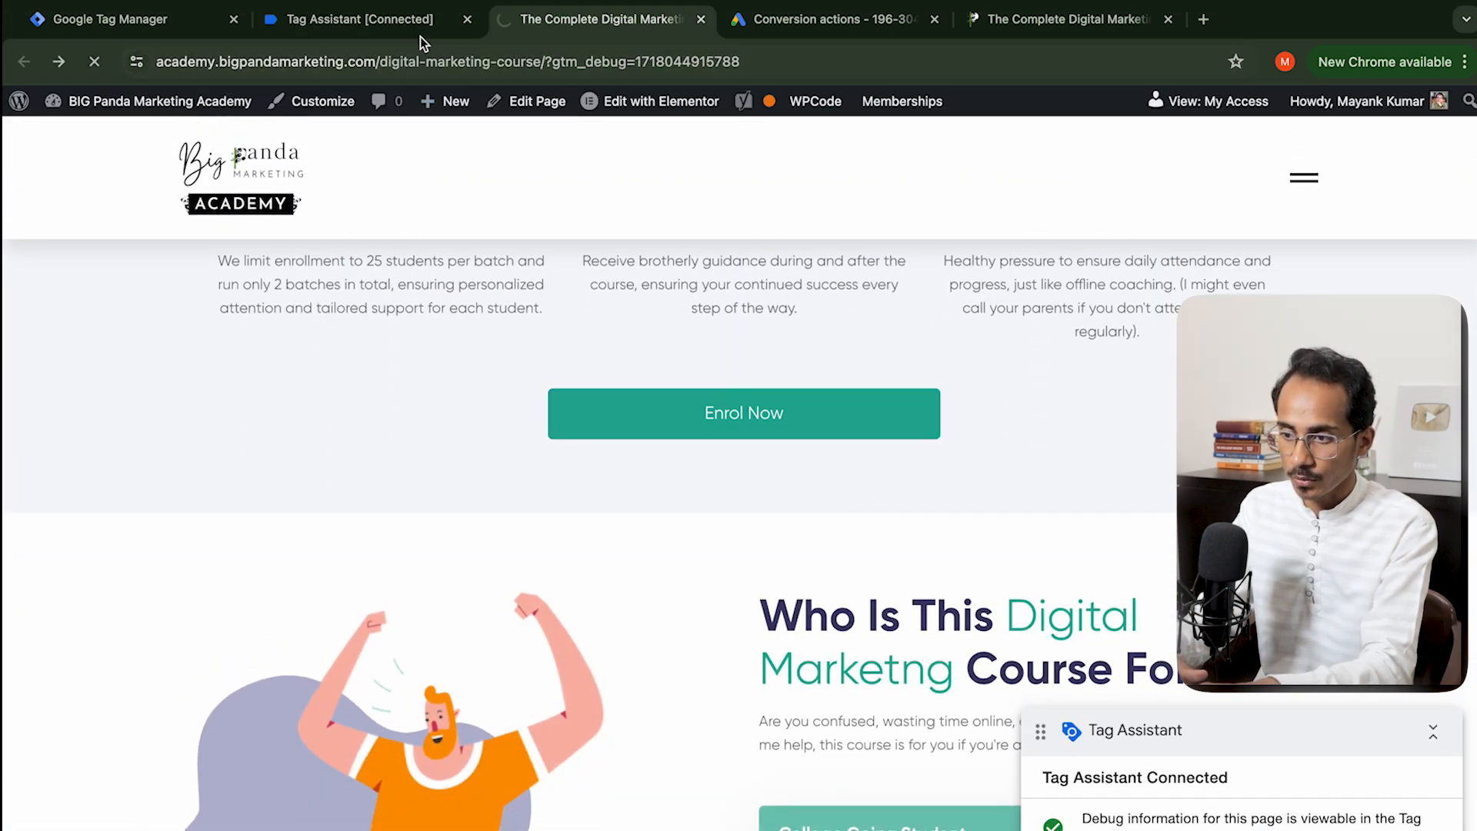
left_click(413, 25)
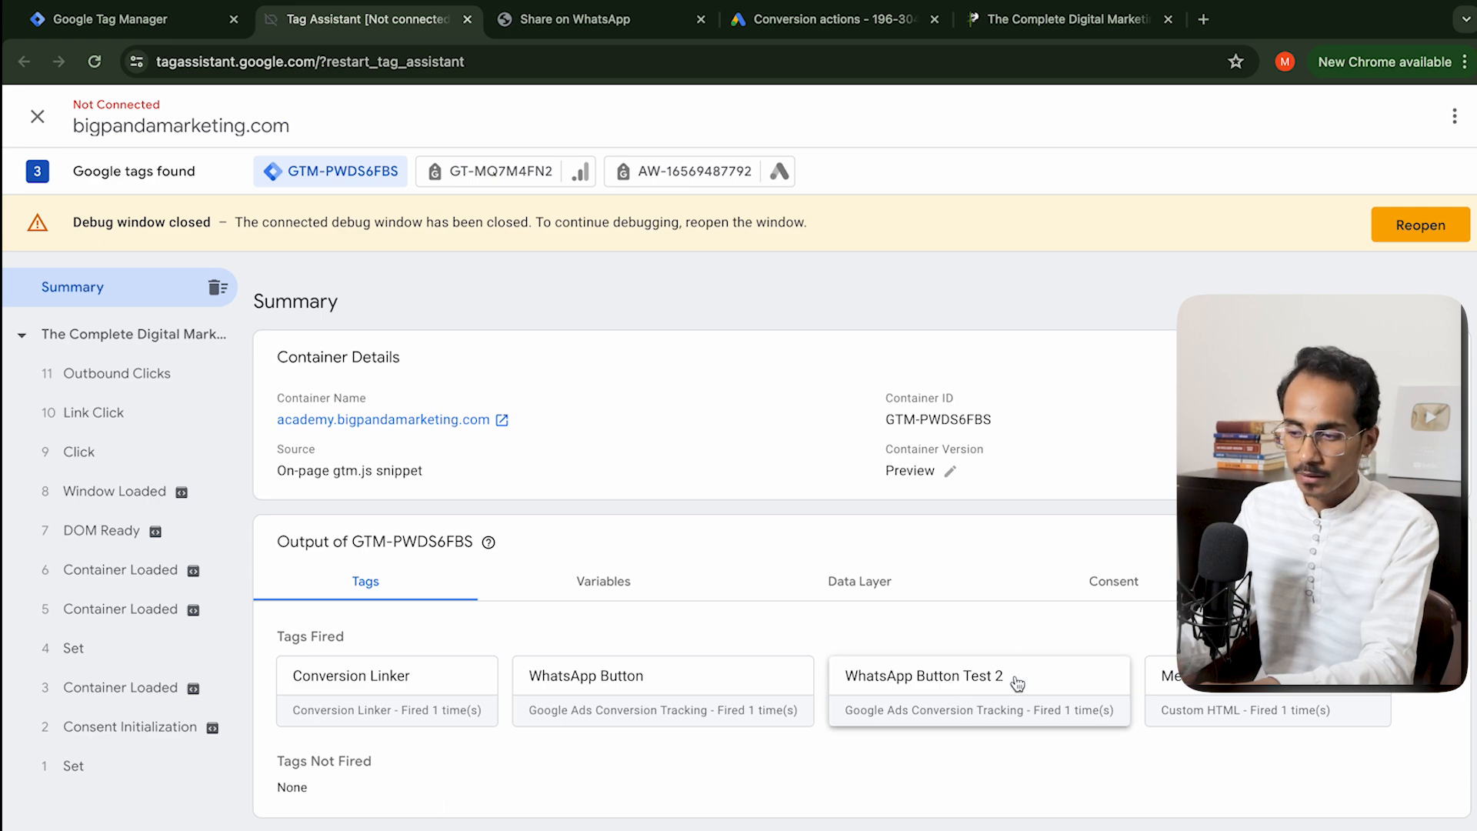
Step: Reload the Google Ads conversion summary and examine the status details of the WhatsApp Button - Test 2 conversion action
left_click(795, 28)
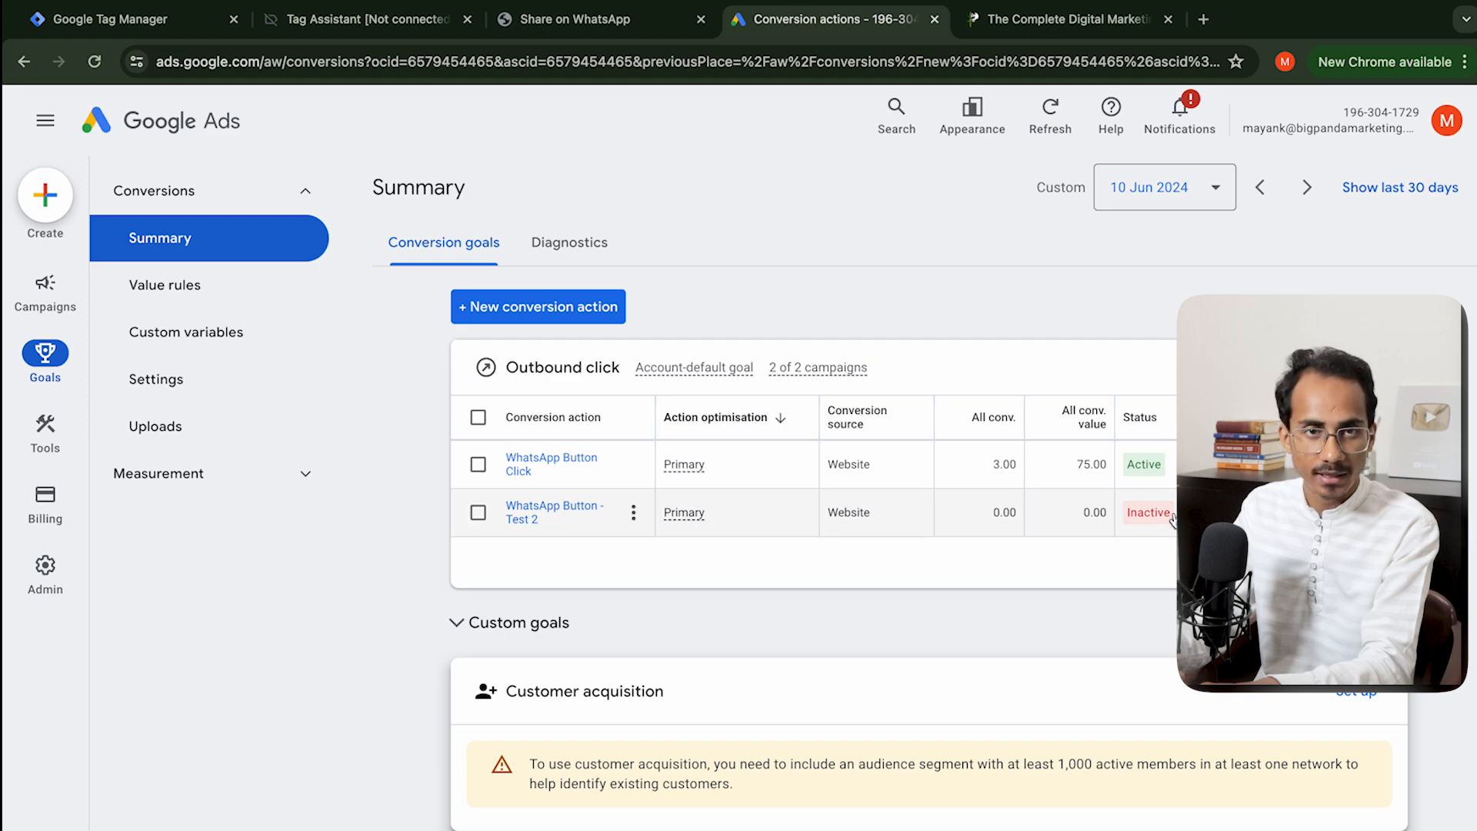
left_click(95, 61)
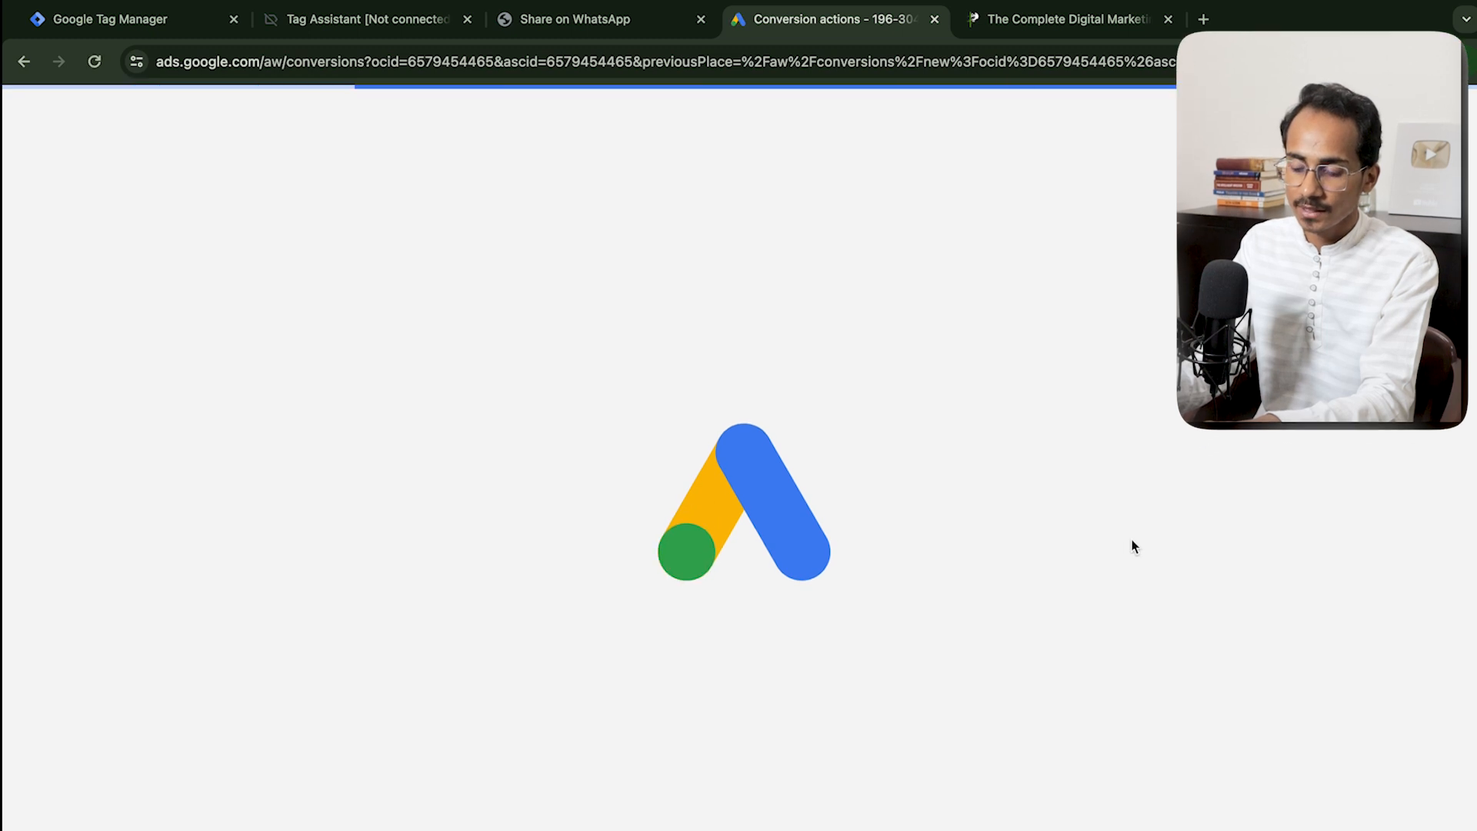
mouse_move(1188, 525)
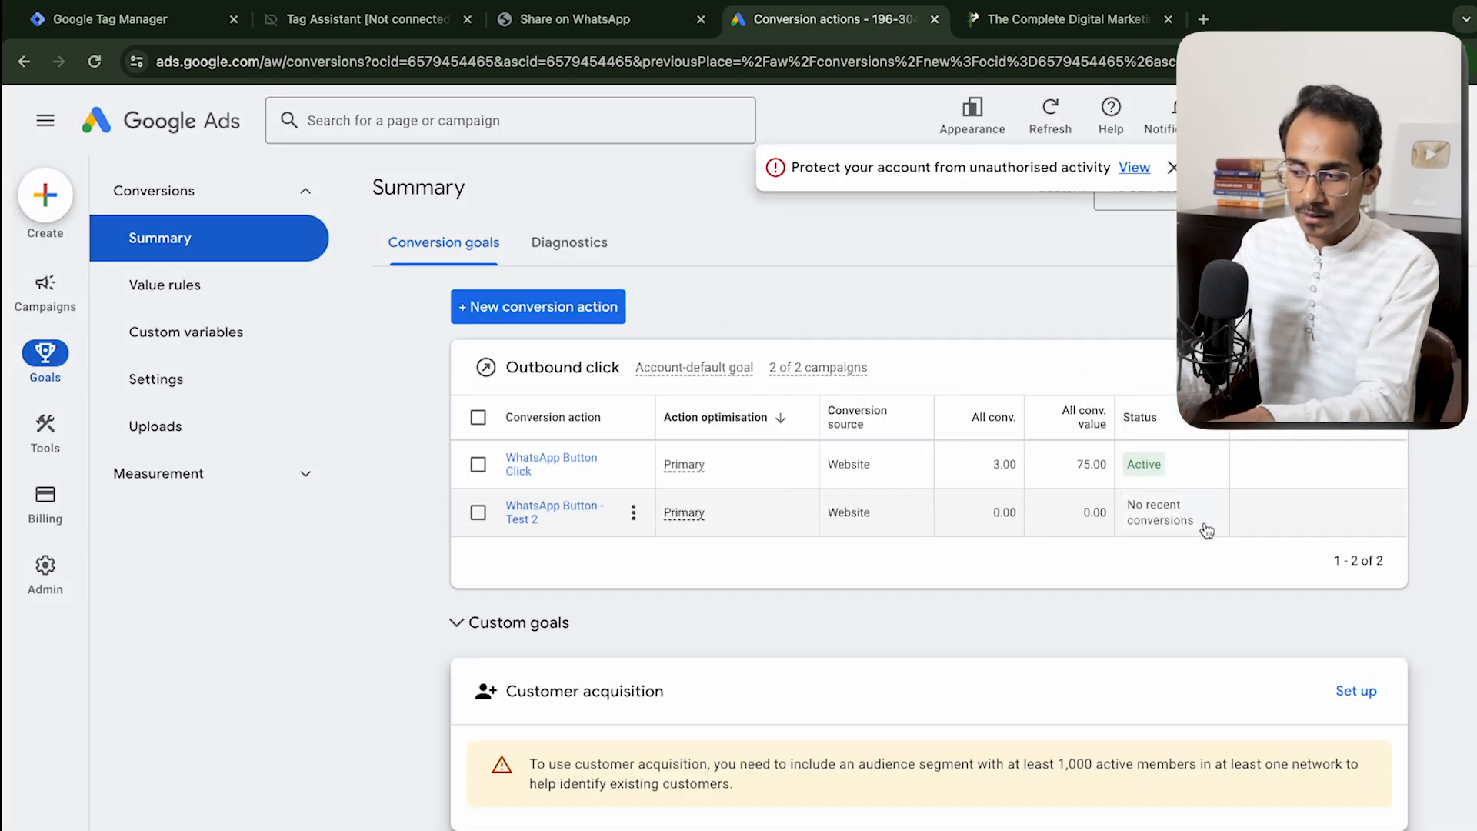
left_click_drag(1195, 523, 1130, 516)
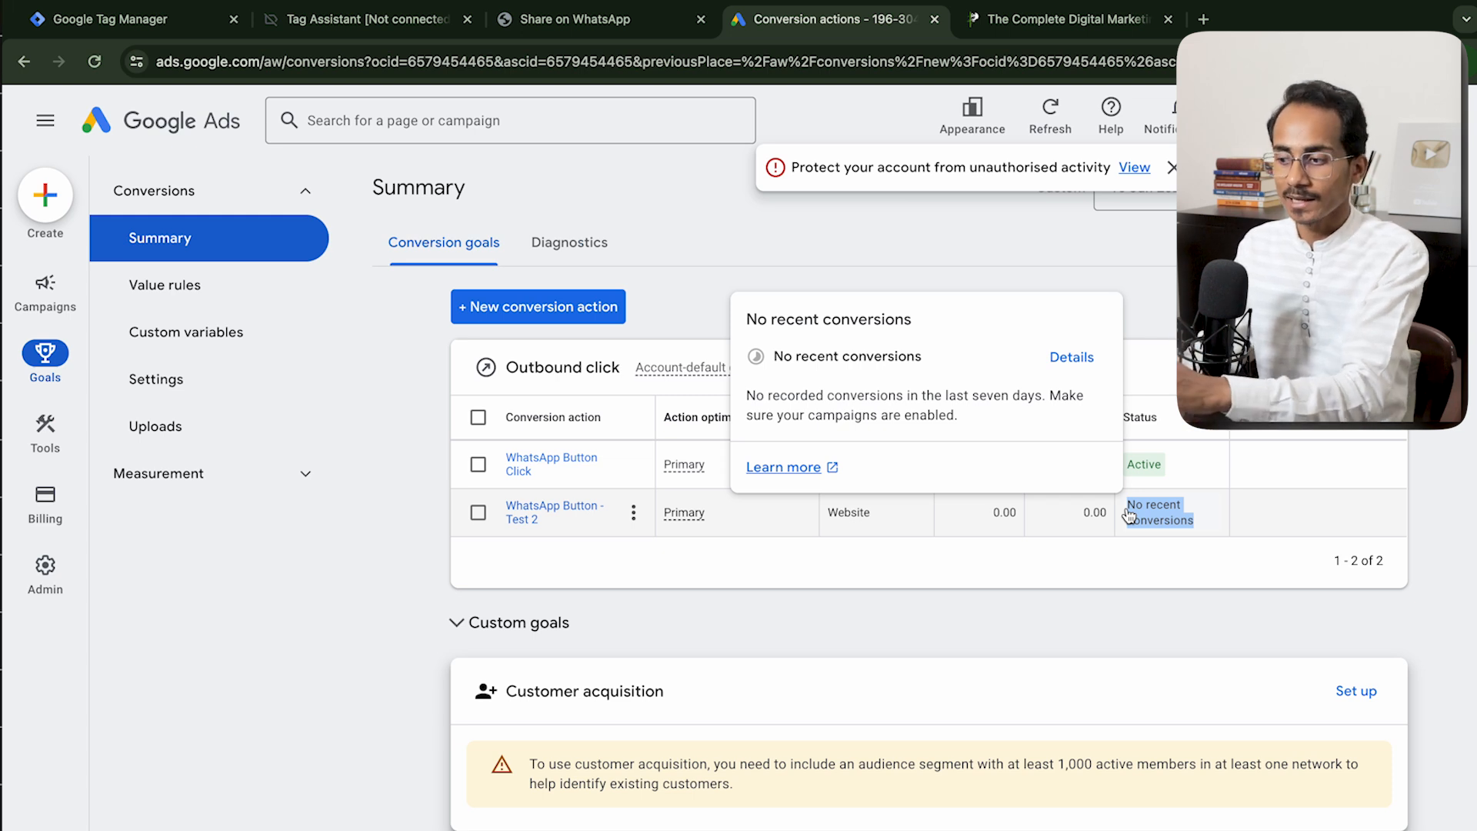
left_click_drag(1206, 530, 1133, 512)
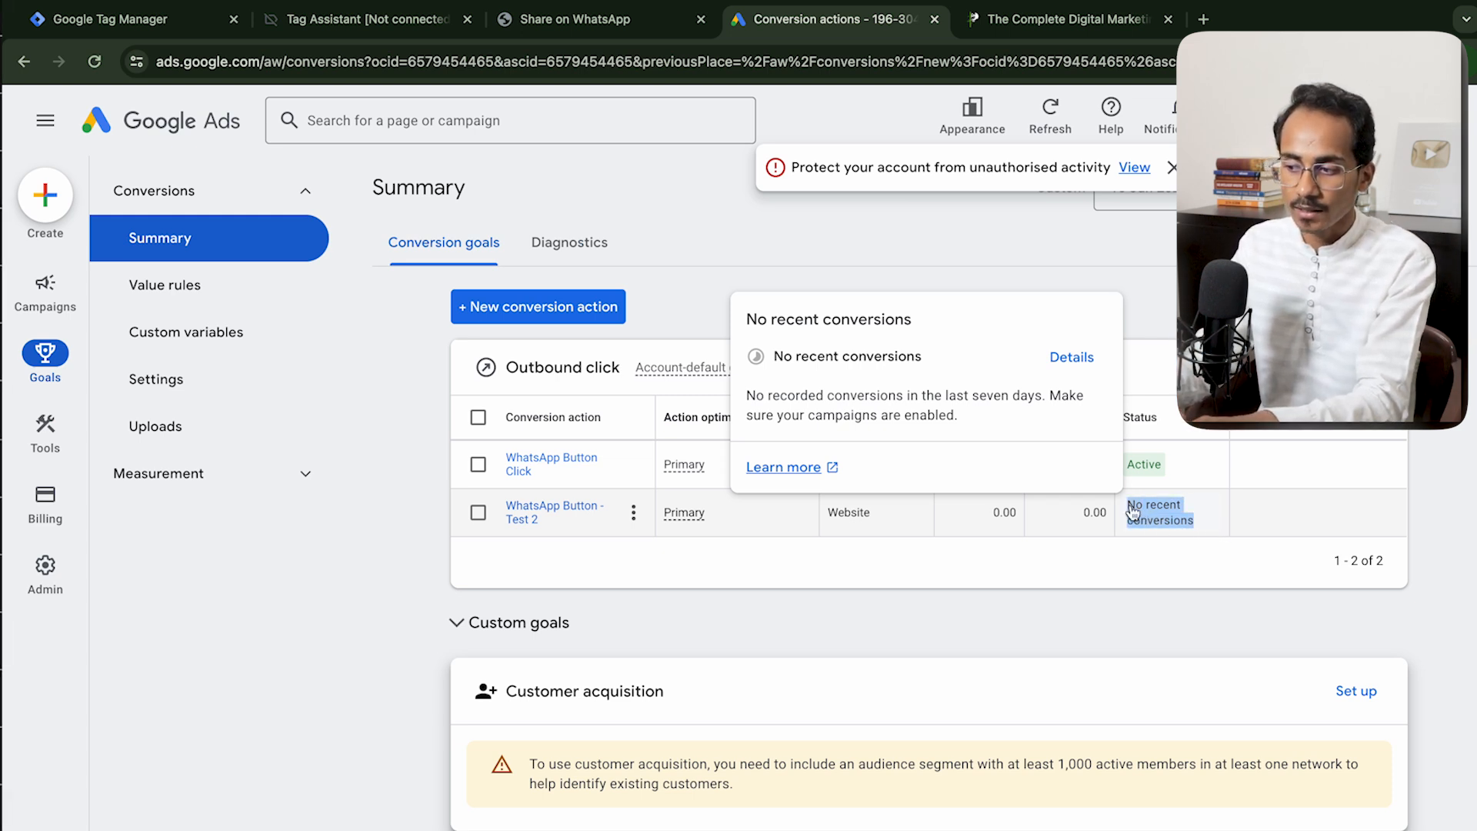
left_click(754, 231)
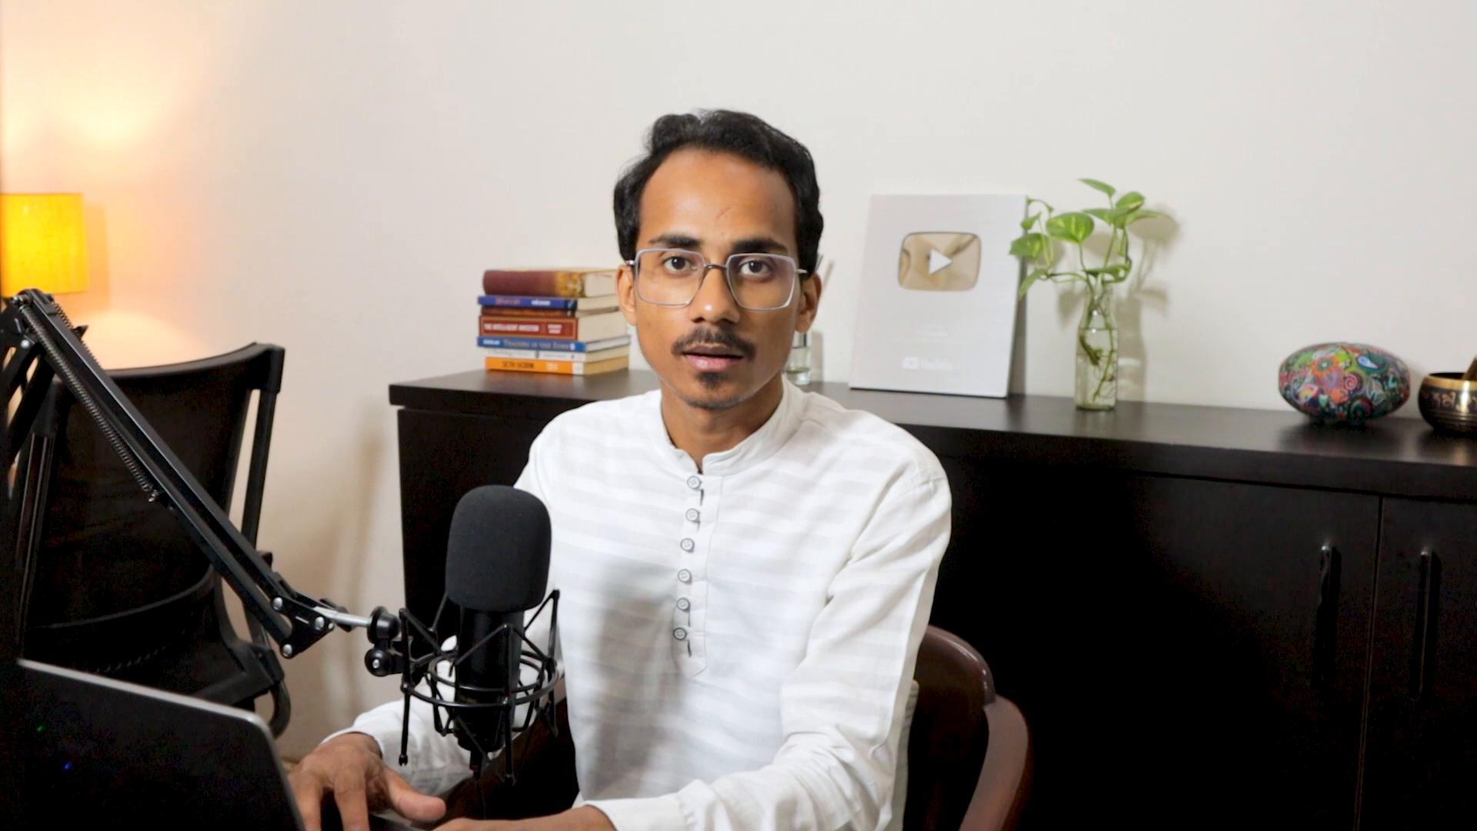